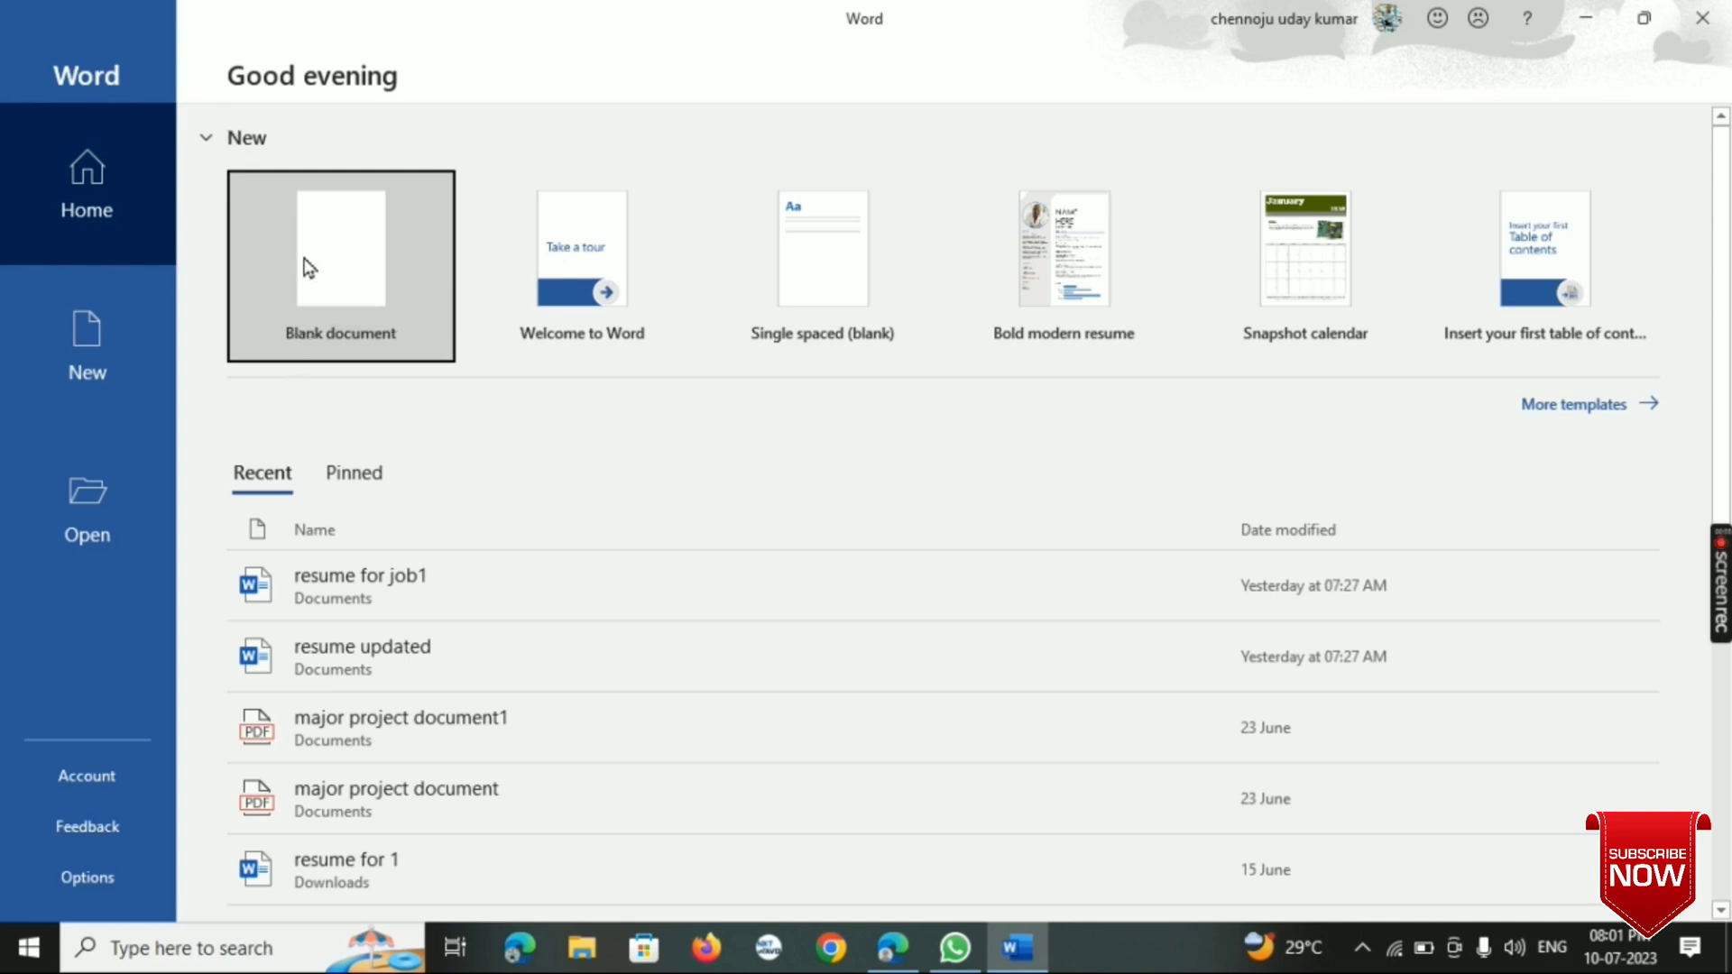
- Open the recent document "resume updated" and look through both of its pages
scroll(340, 688, "down", 3)
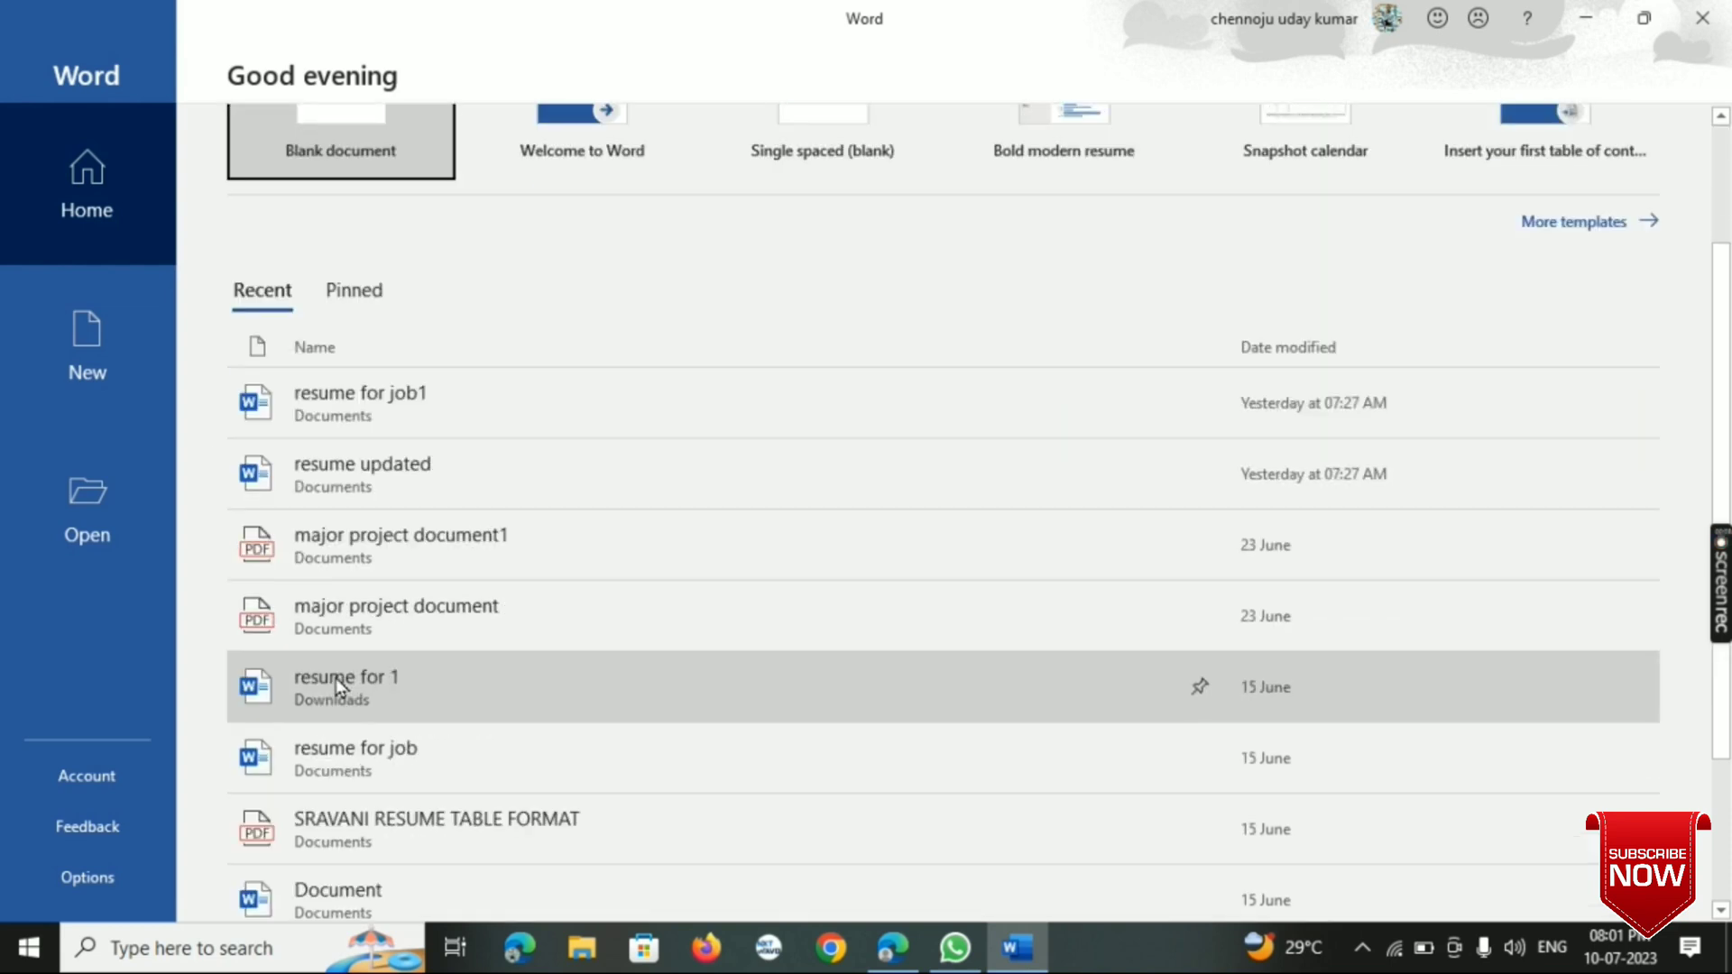
left_click(426, 482)
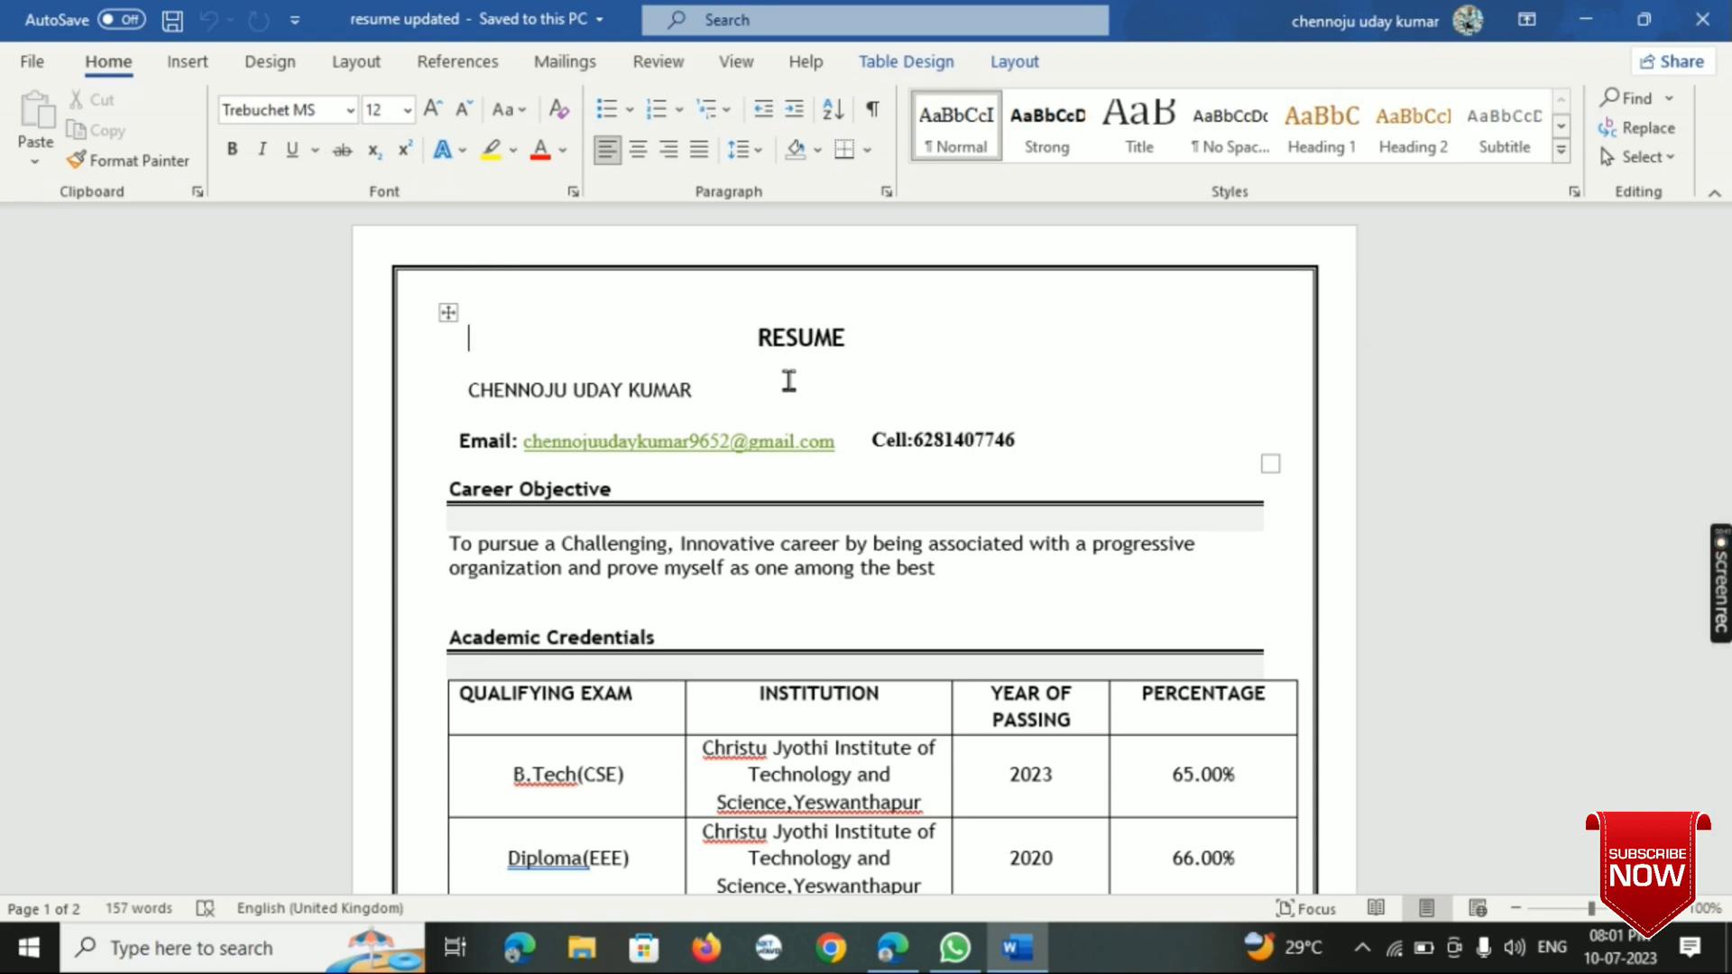
scroll(789, 380, "down", 3)
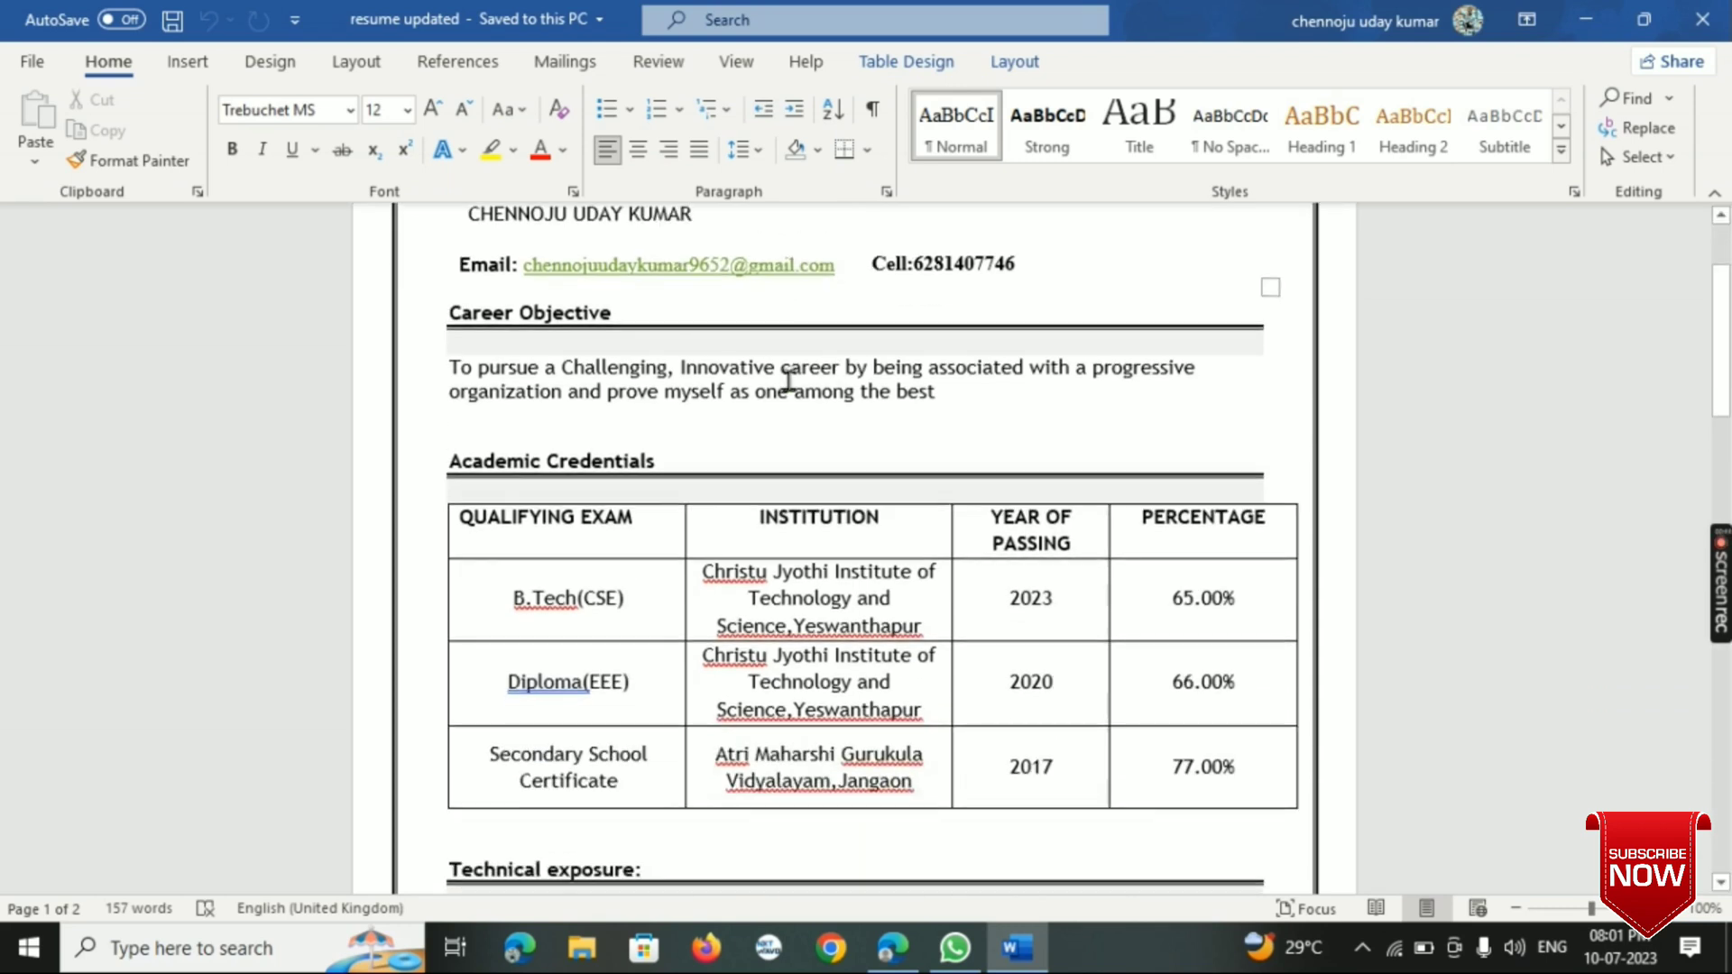
scroll(788, 379, "down", 2)
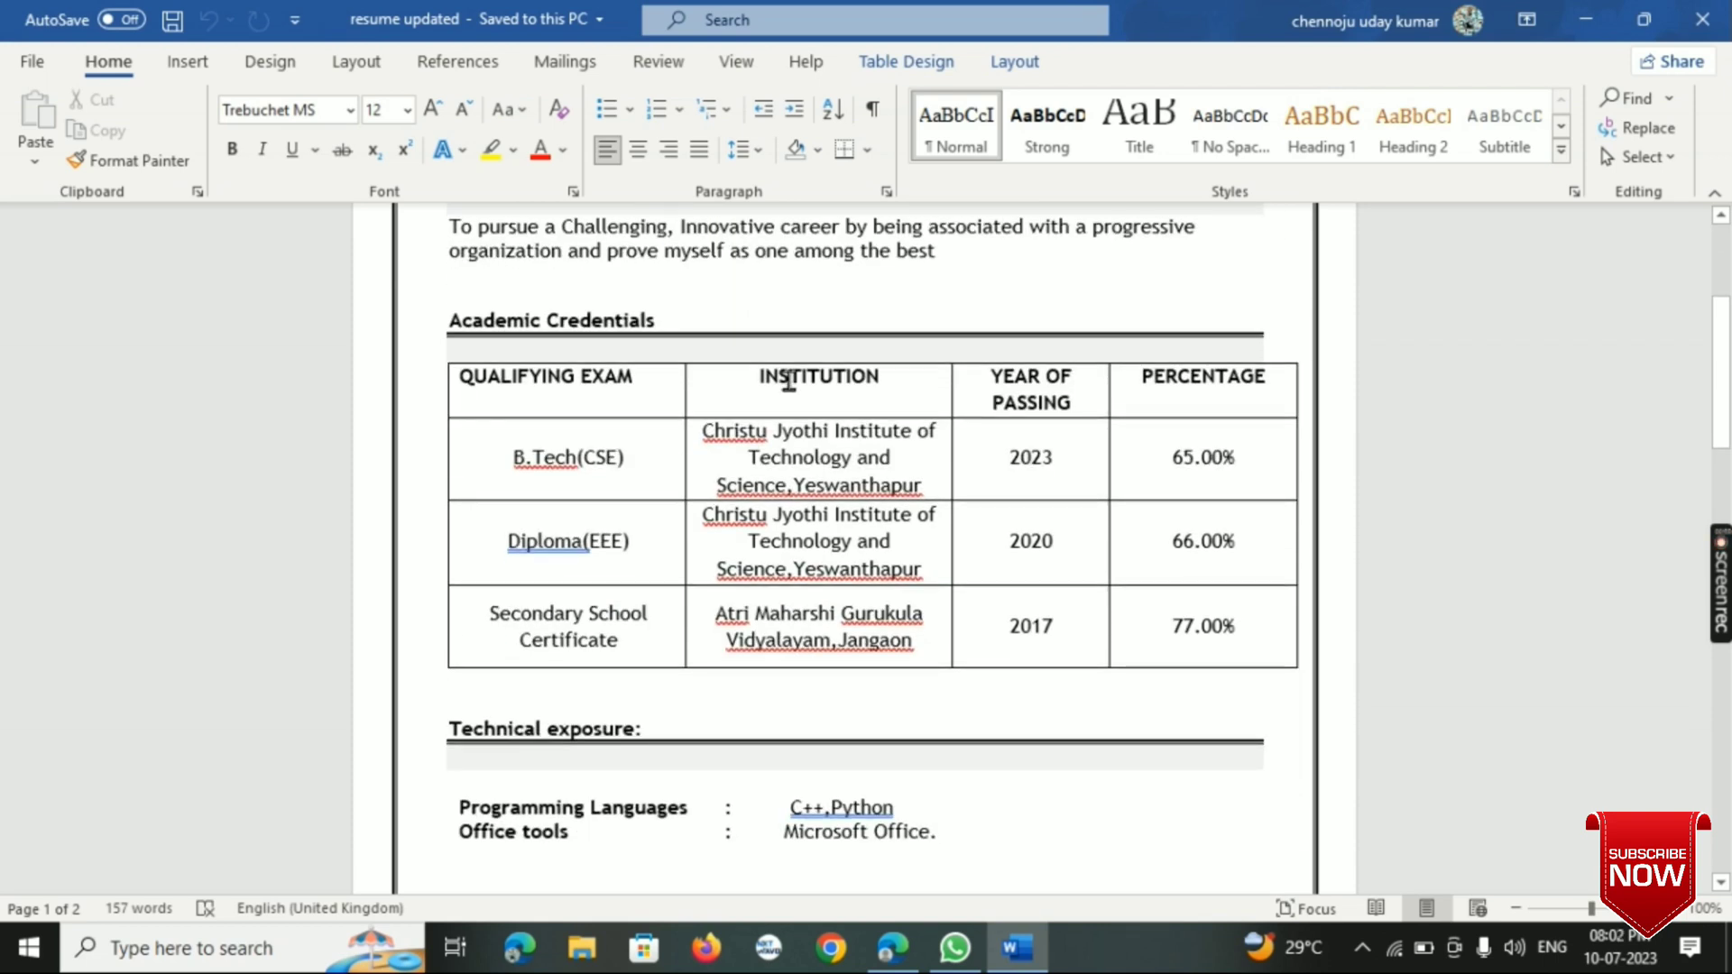
scroll(789, 380, "down", 12)
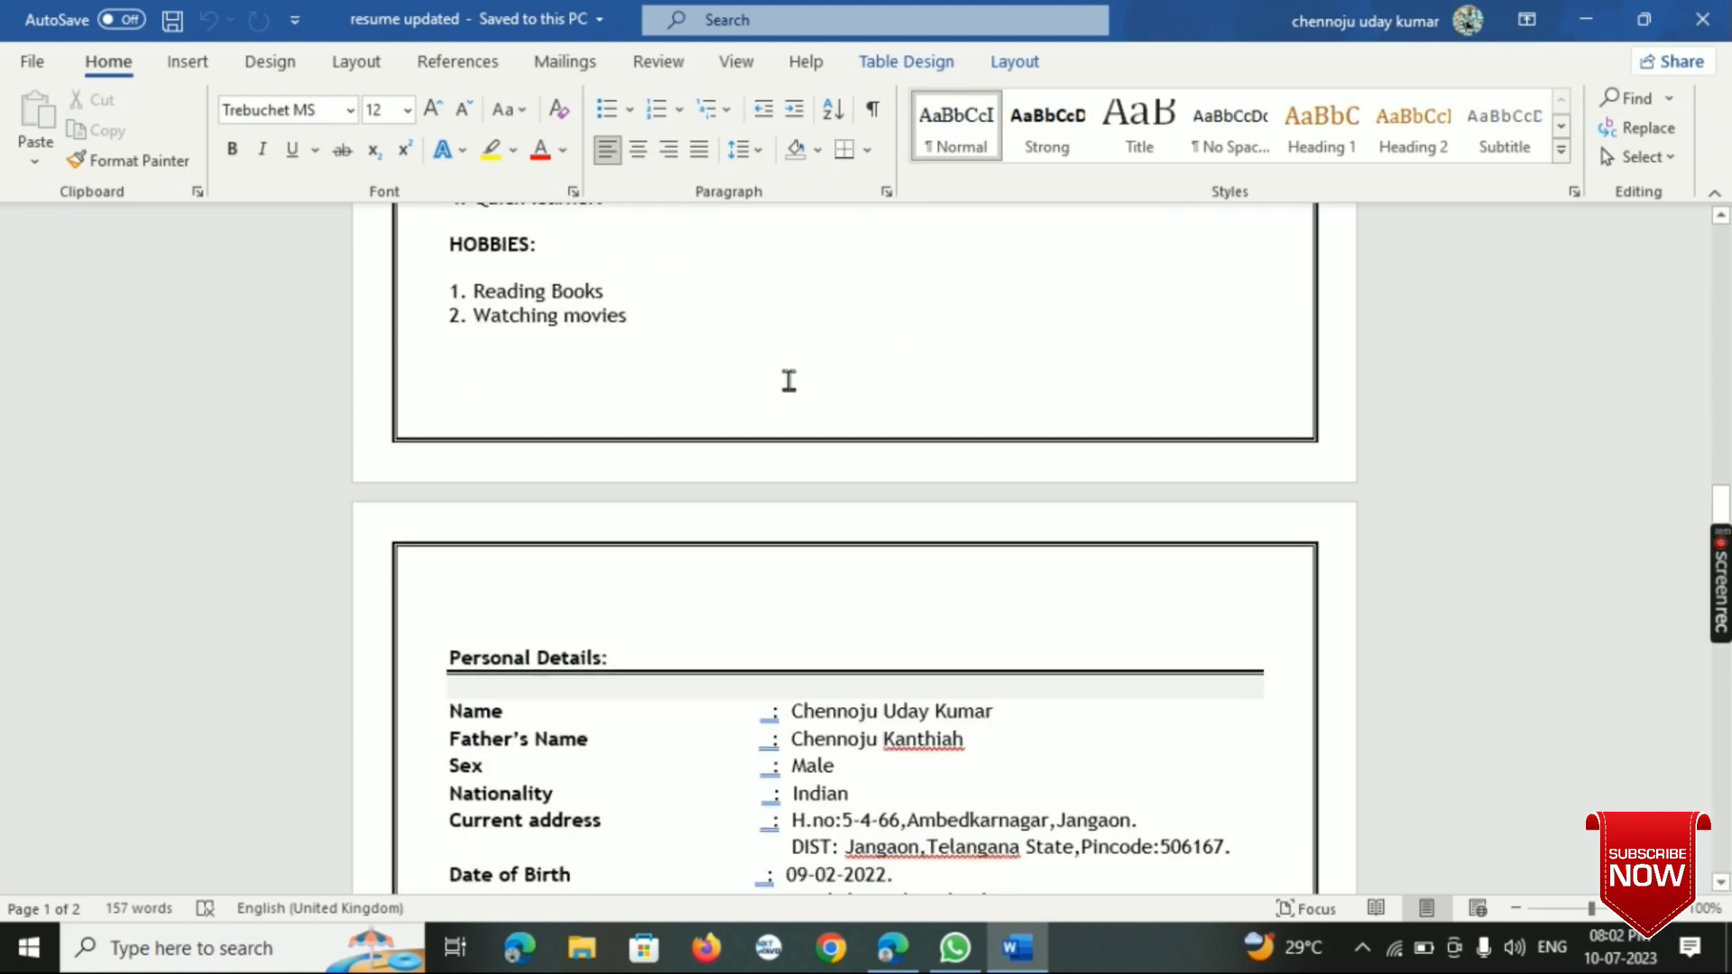
scroll(789, 379, "down", 4)
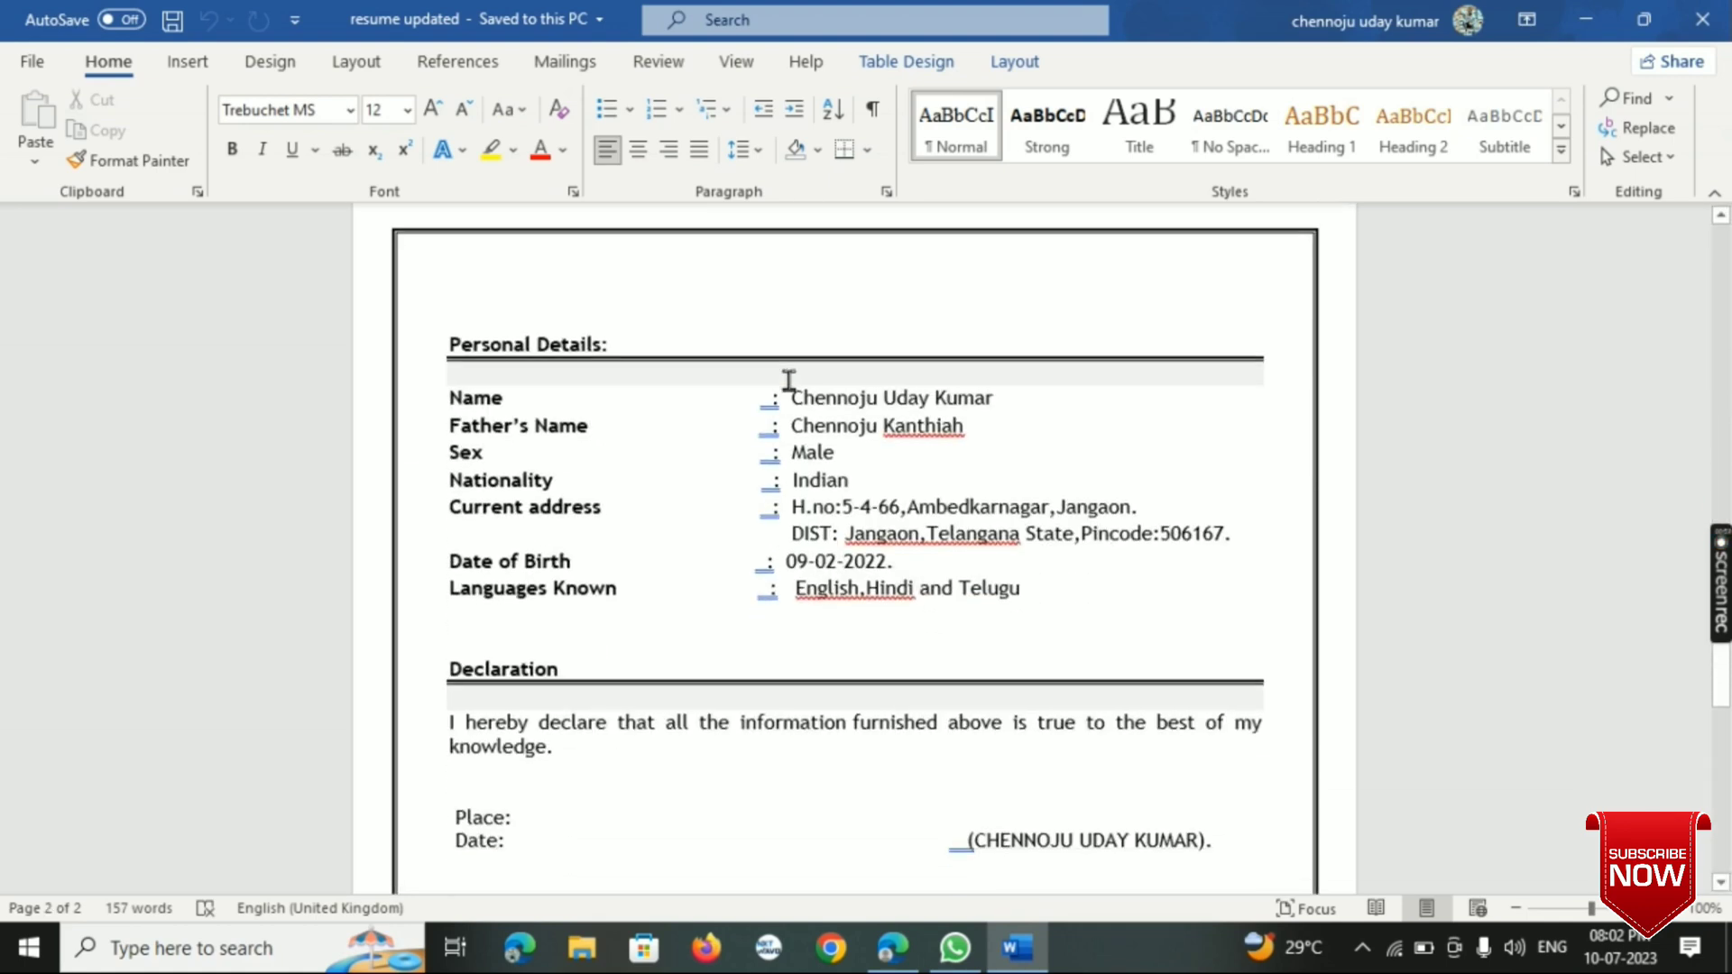
scroll(789, 379, "down", 7)
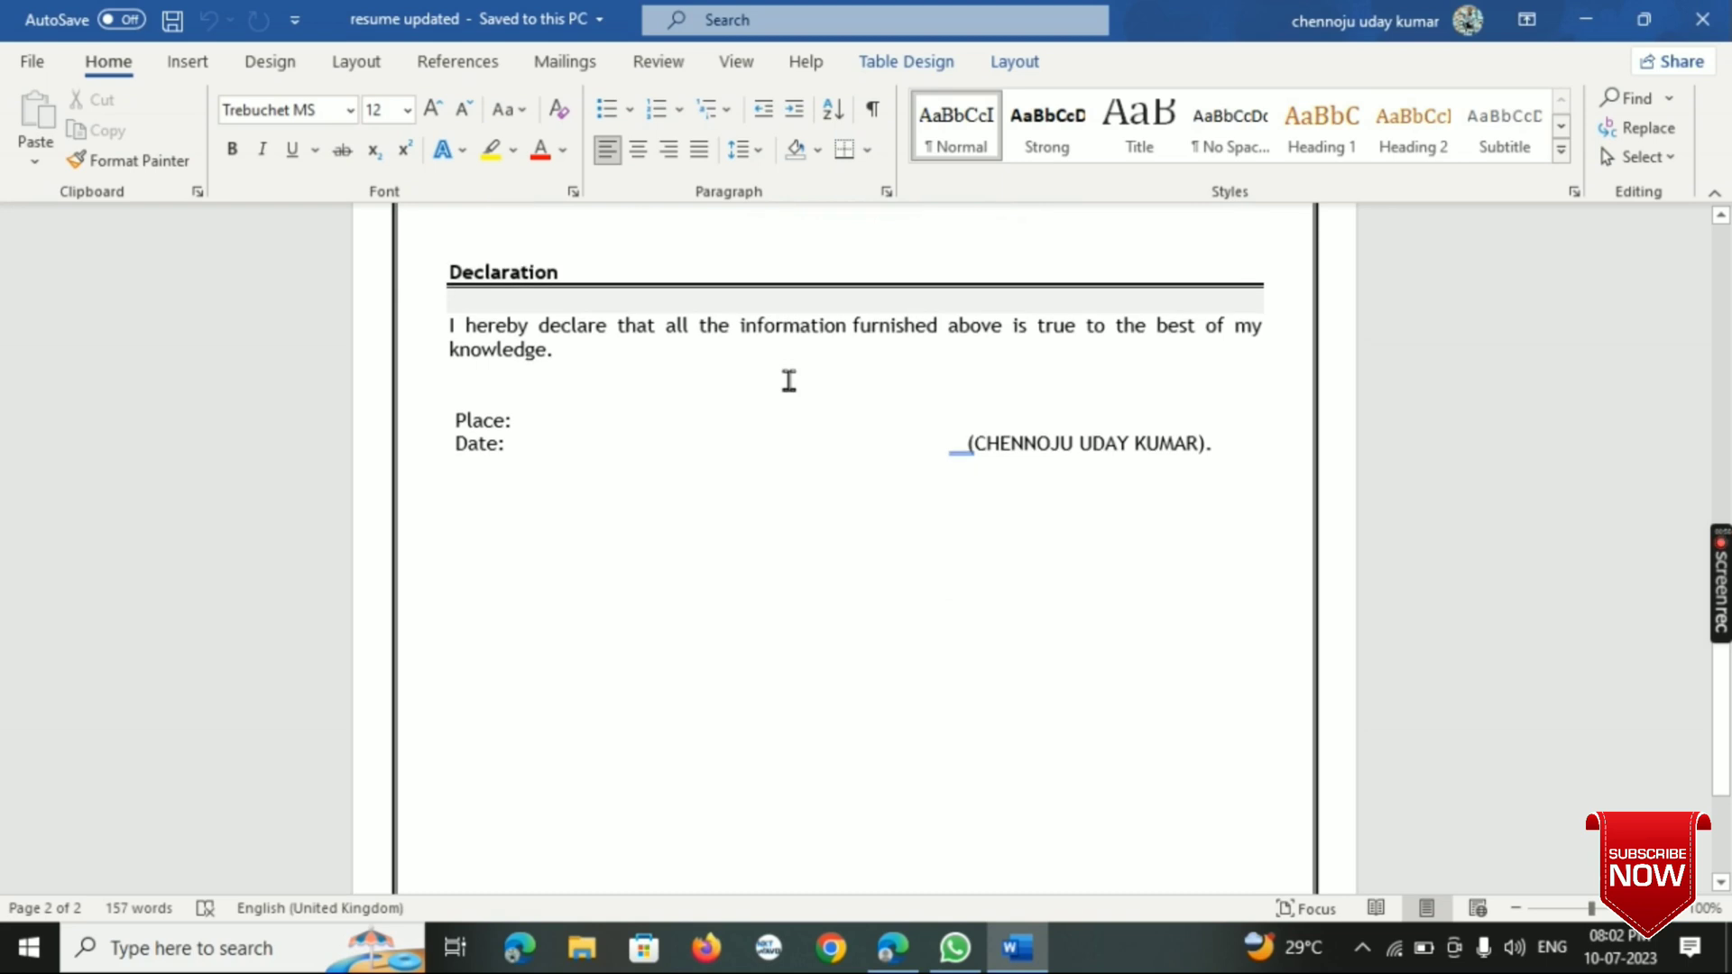
scroll(789, 380, "up", 20)
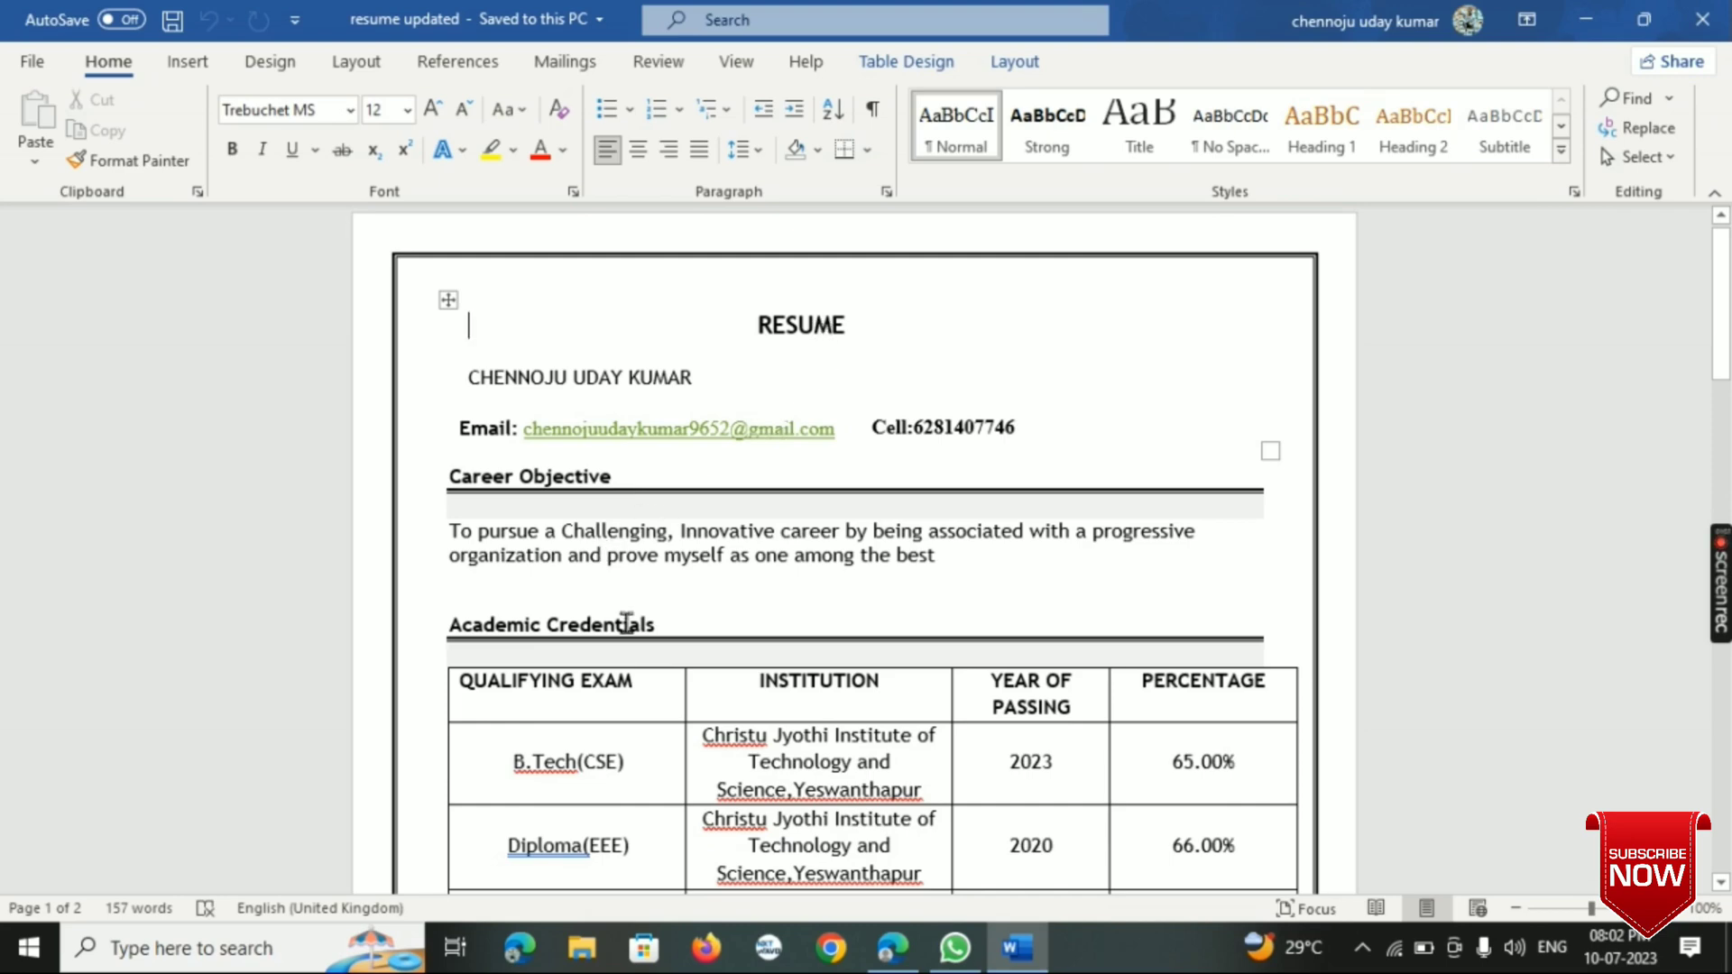
- Insert a new line below the Programming Languages entry in the Technical exposure section
scroll(626, 621, "down", 5)
scroll(626, 622, "down", 3)
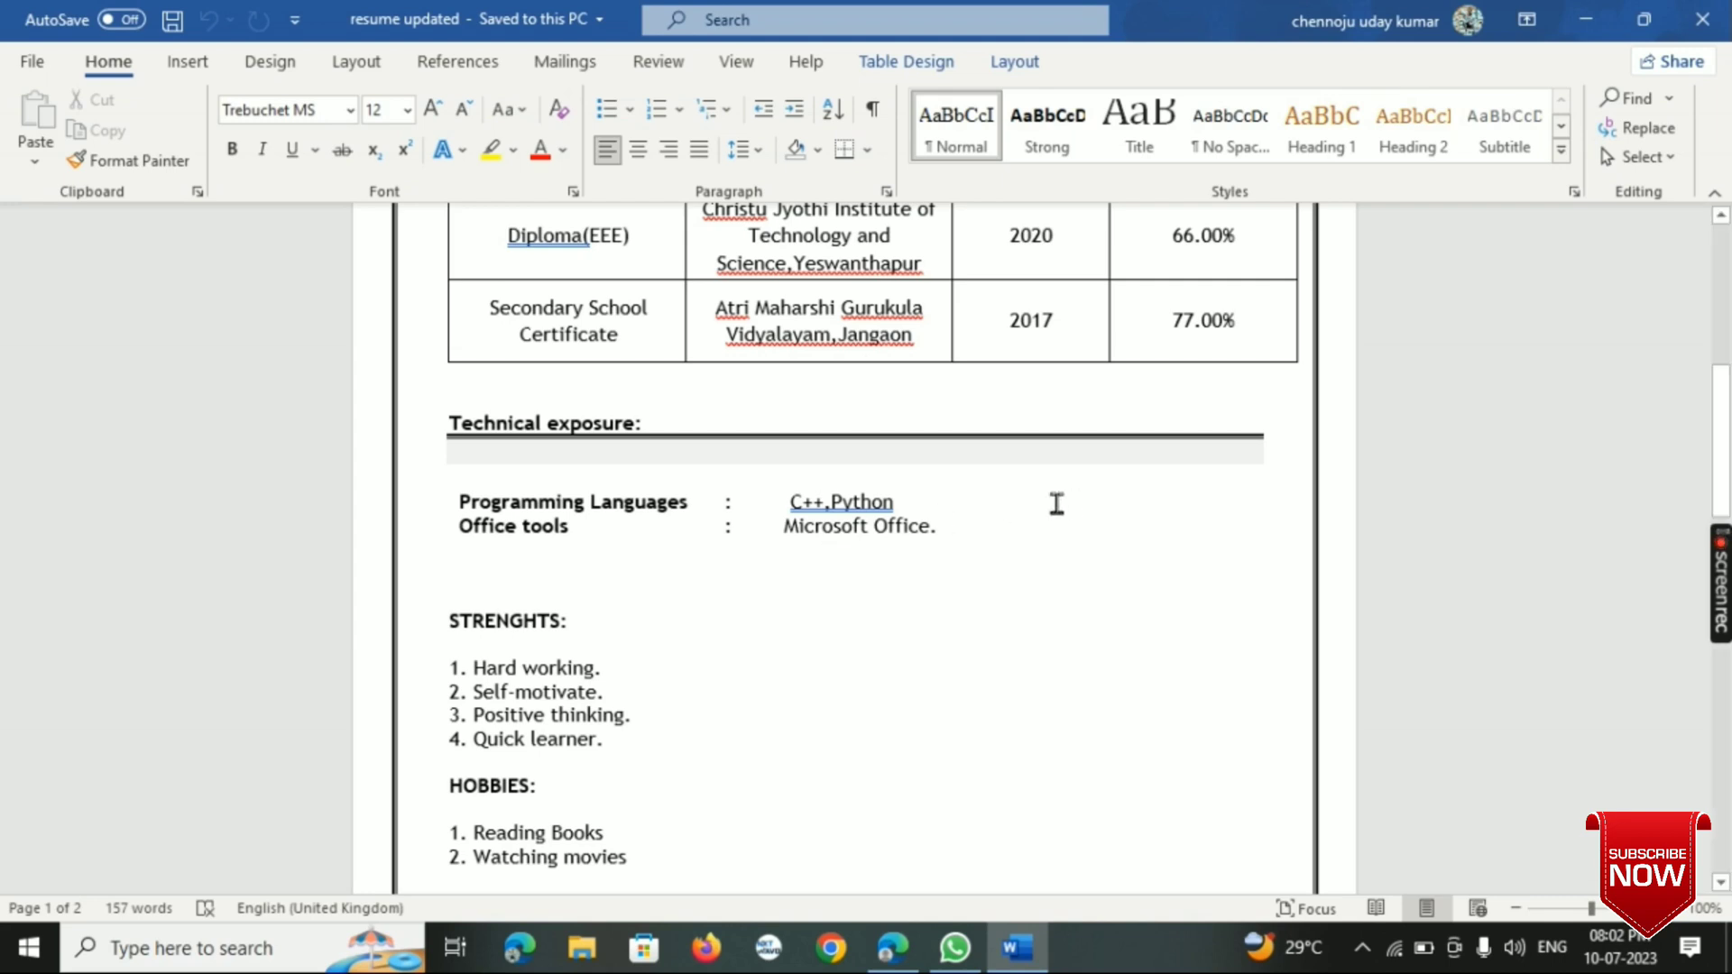
left_click(909, 501)
key("Return")
key("Left")
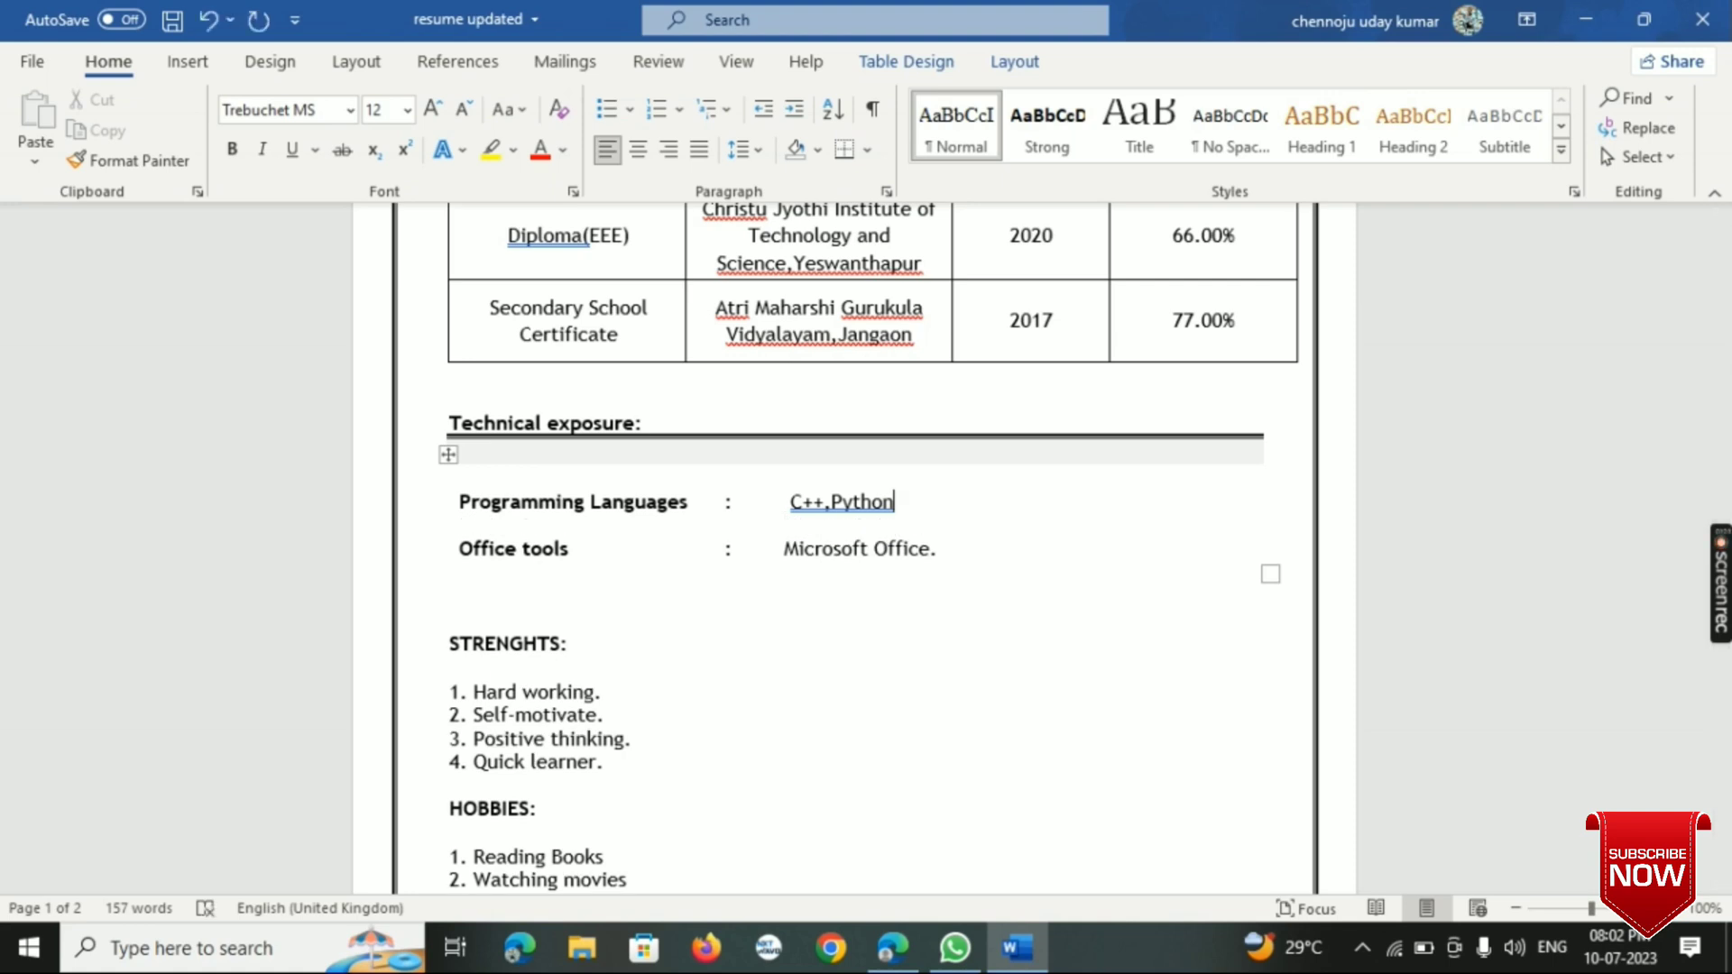
- Enter the label "Frontend technologies" on the blank line between Programming Languages and Office tools
left_click(475, 503)
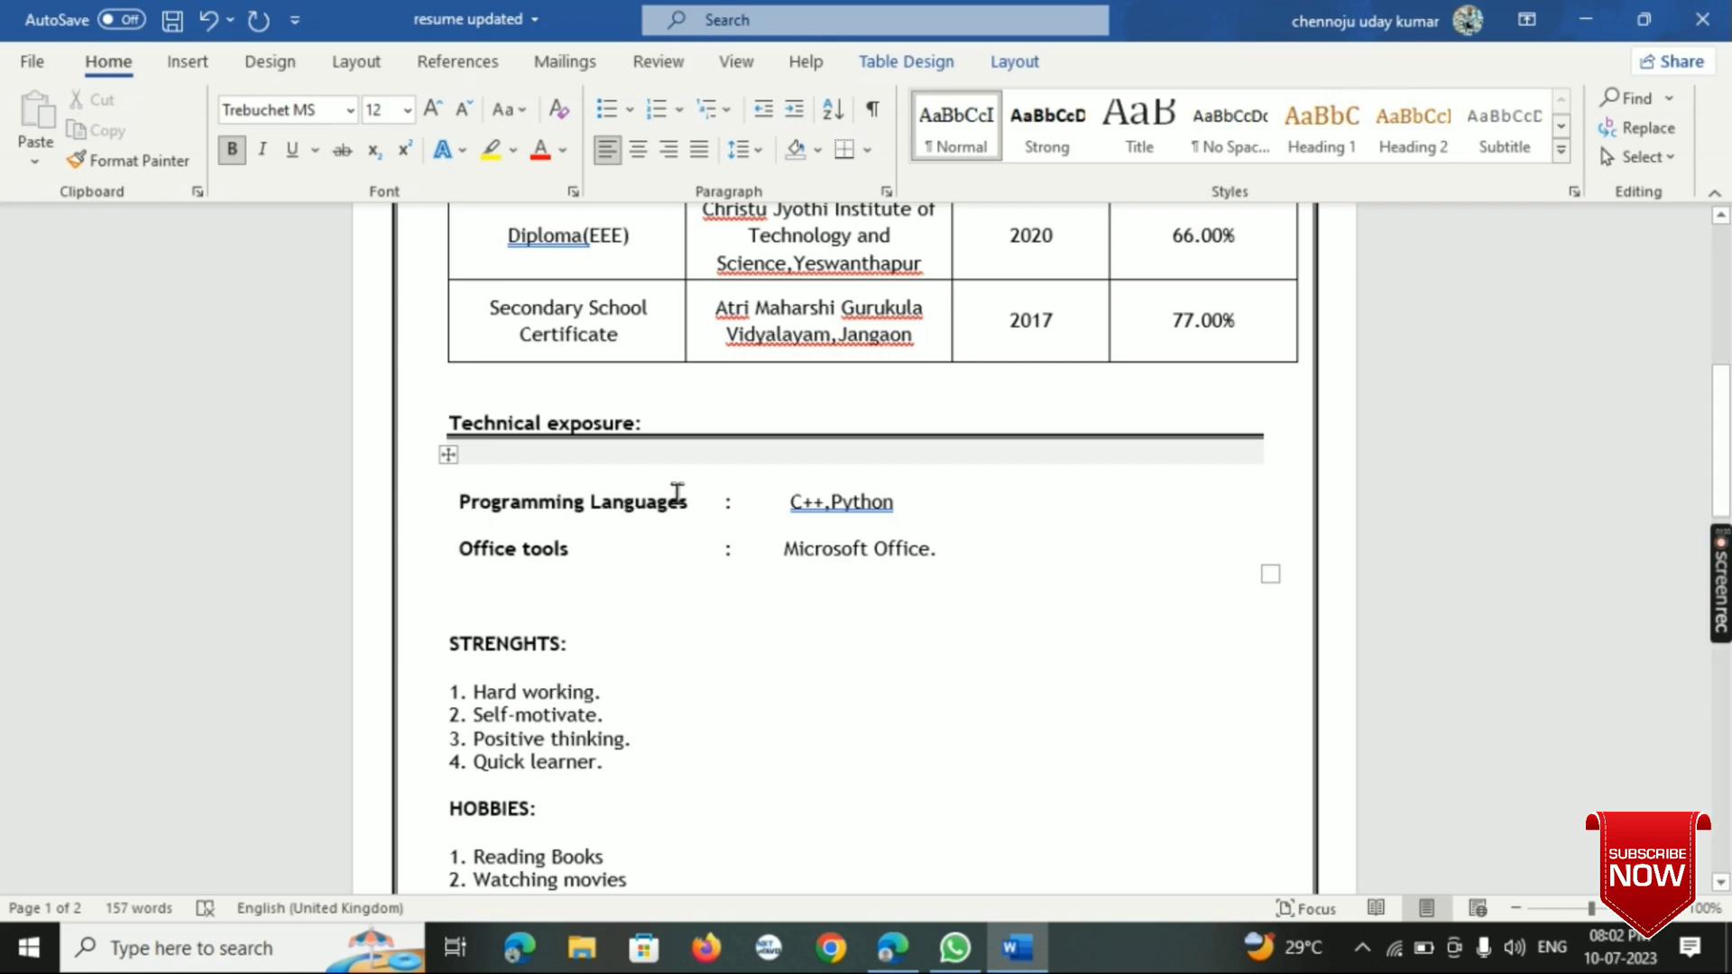
key("Down")
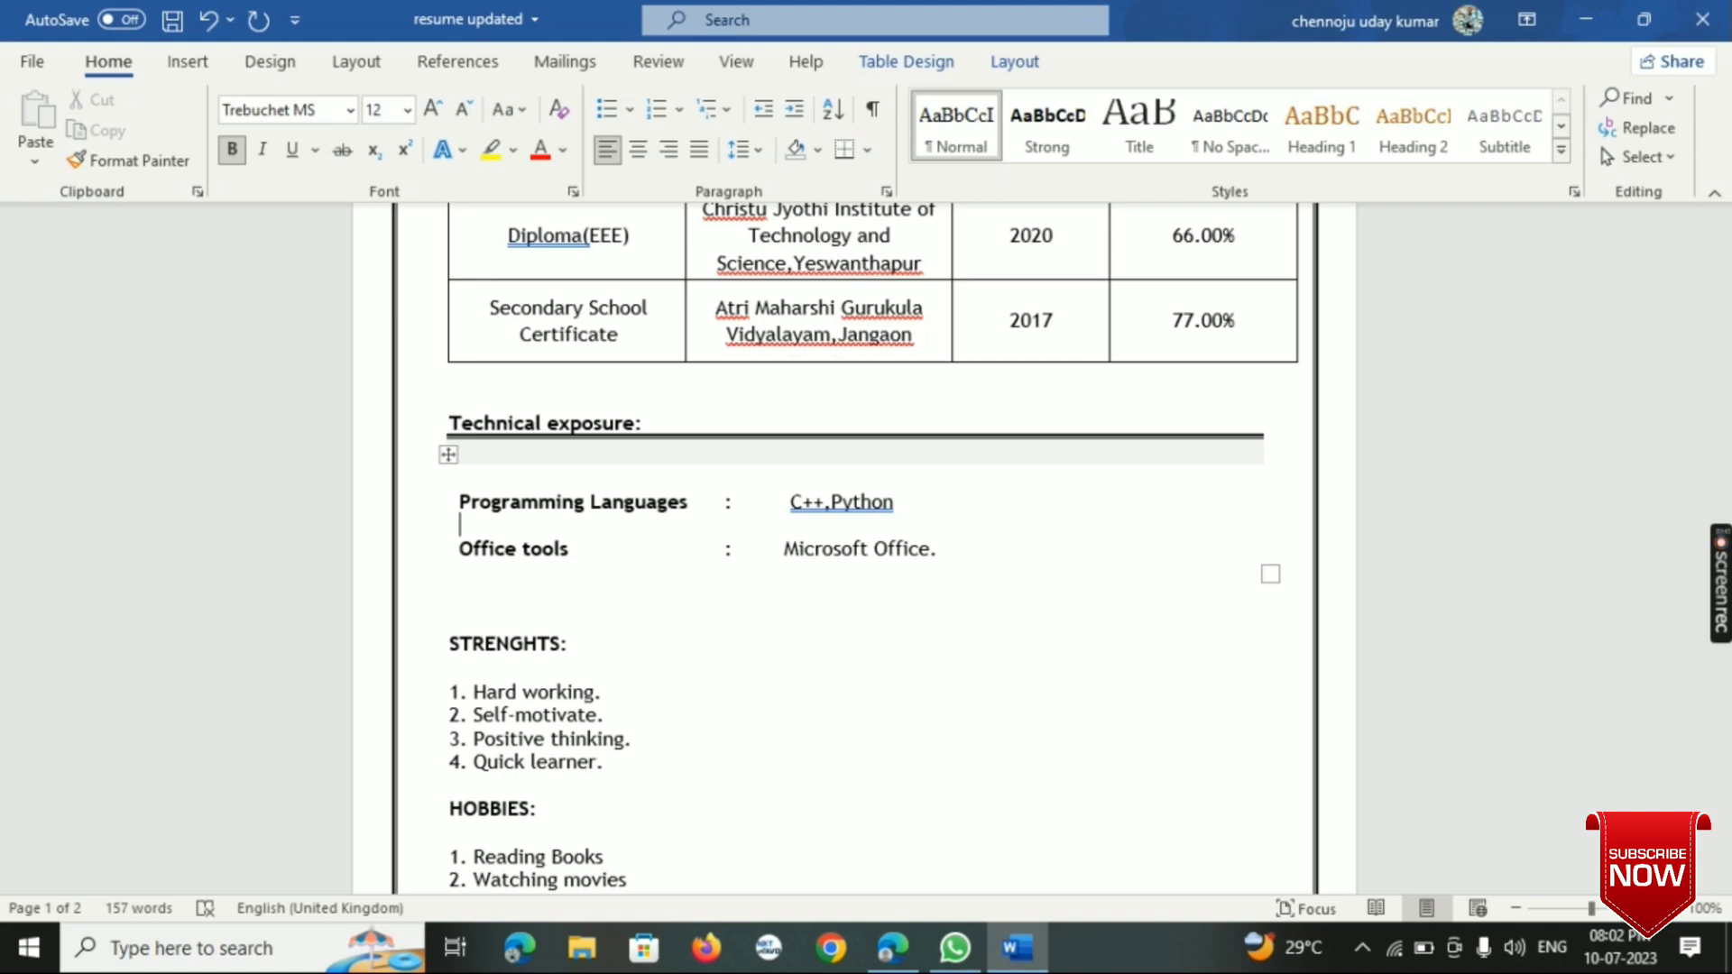
type("Front")
key("BackSpace")
type("end Tech")
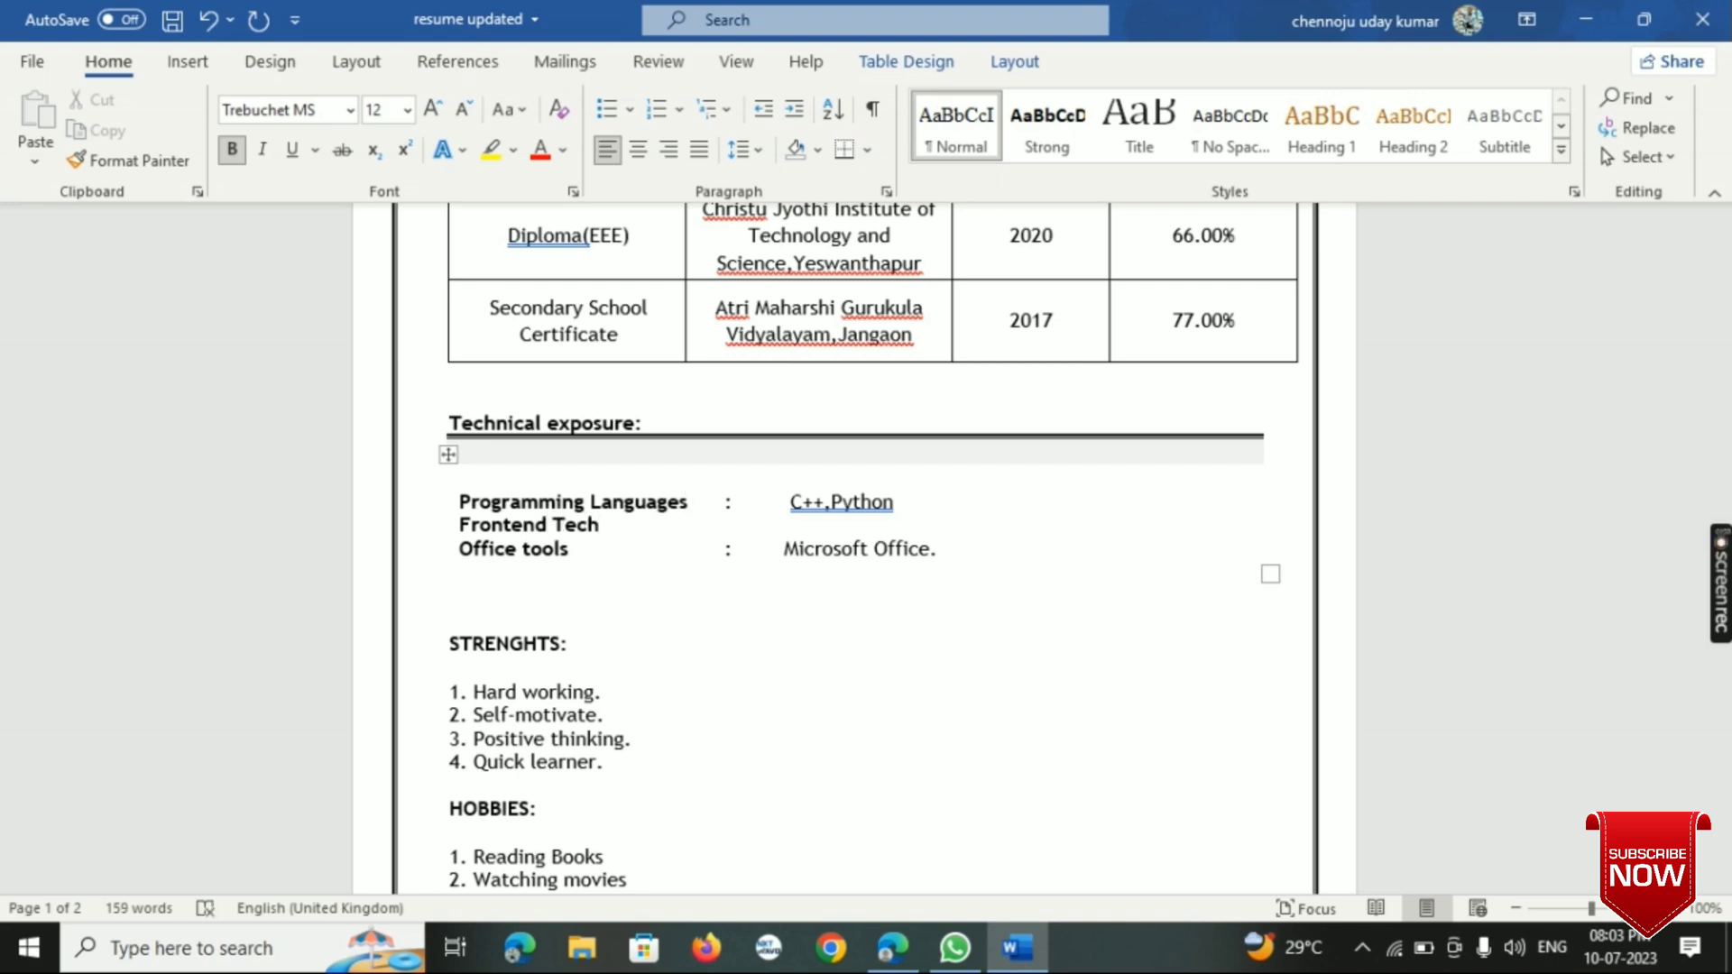
key("BackSpace")
key("BackSpace")
key("BackSpace")
key("BackSpace")
type("technologies")
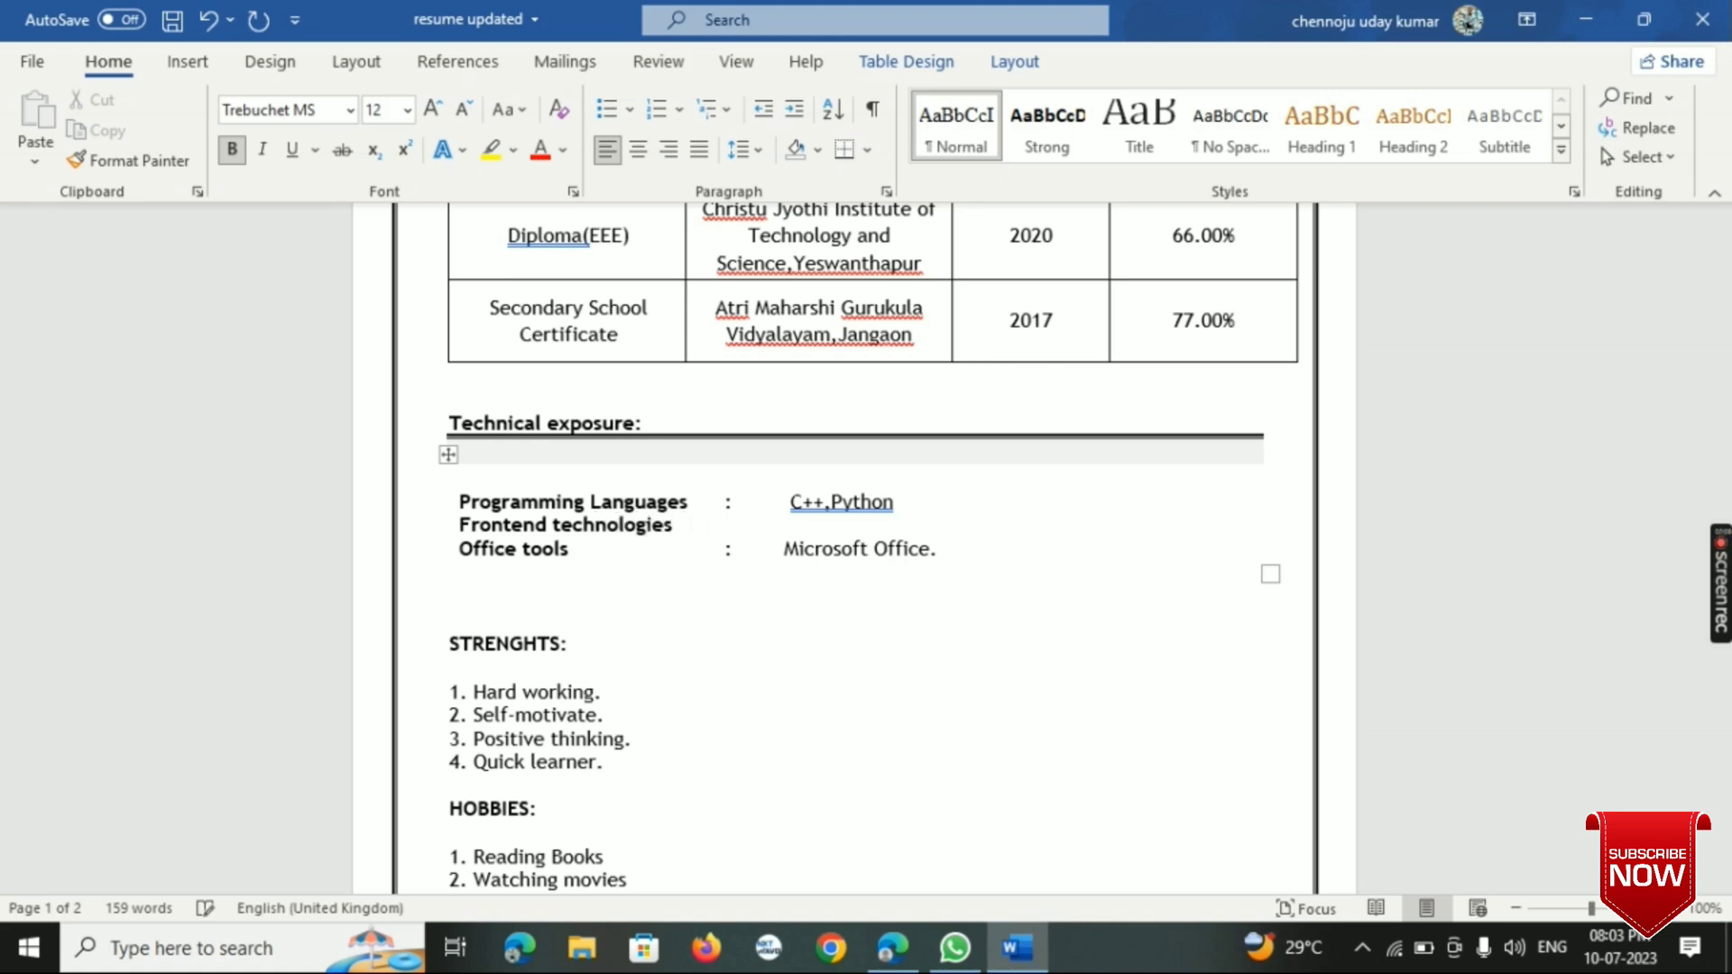
- Add a colon to the Frontend technologies line, aligned with the colon of Programming Languages
left_click(736, 499)
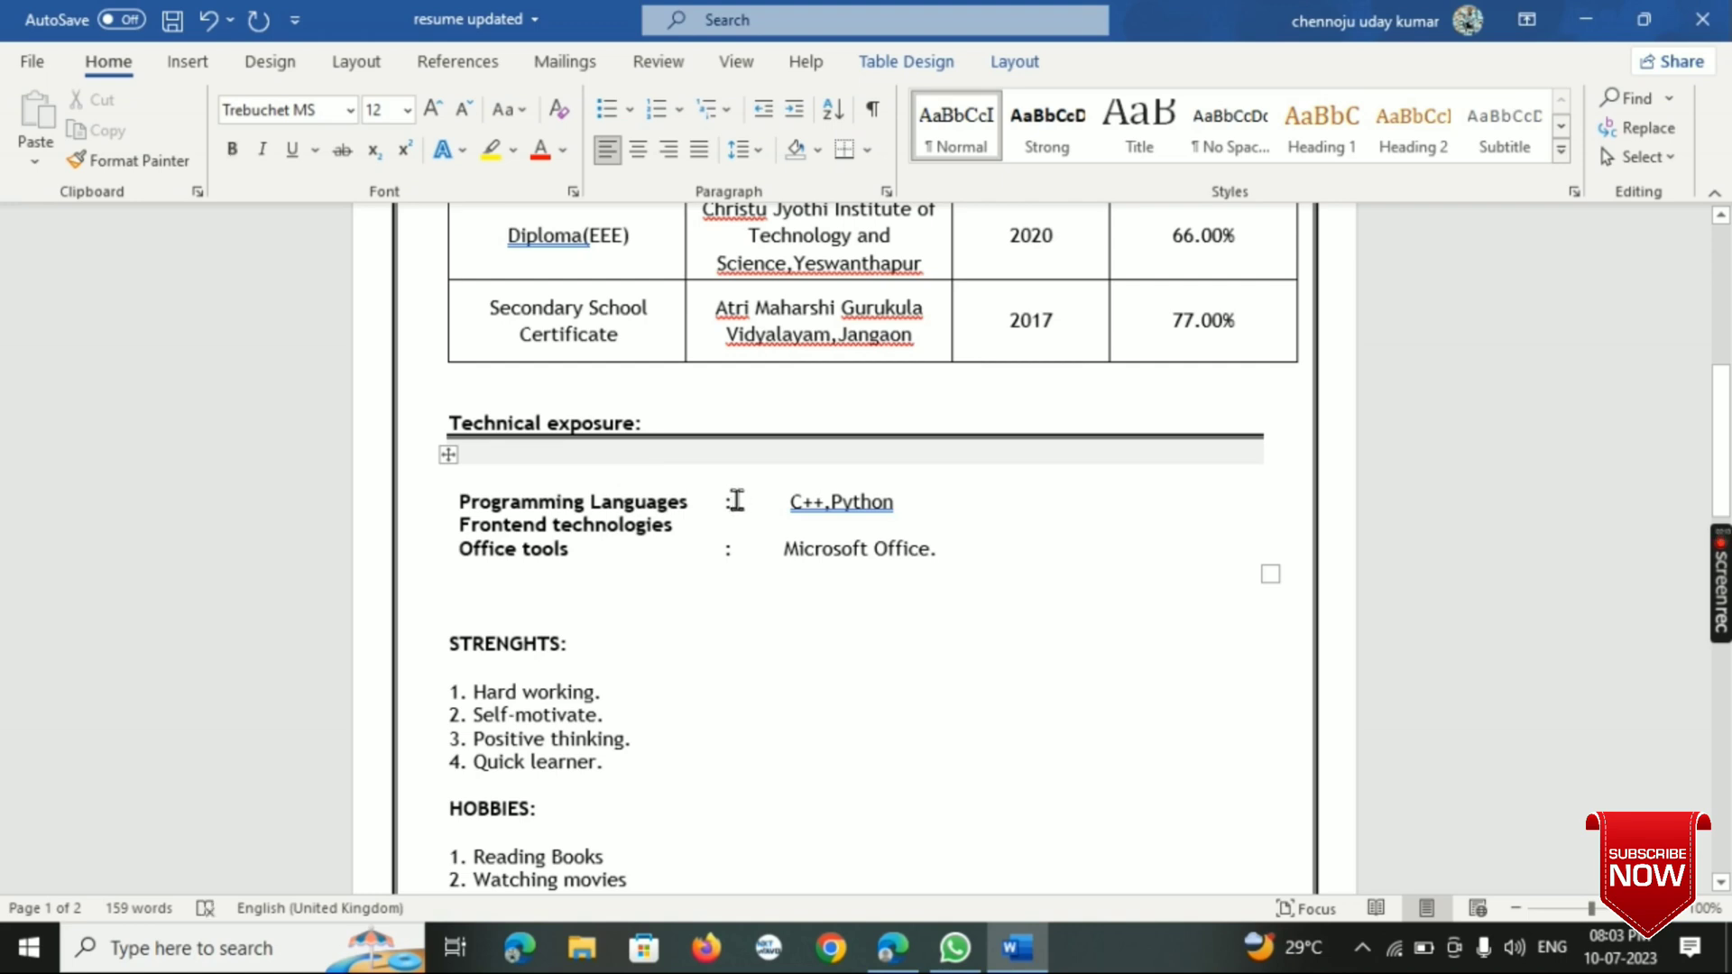
key("Down")
type(":")
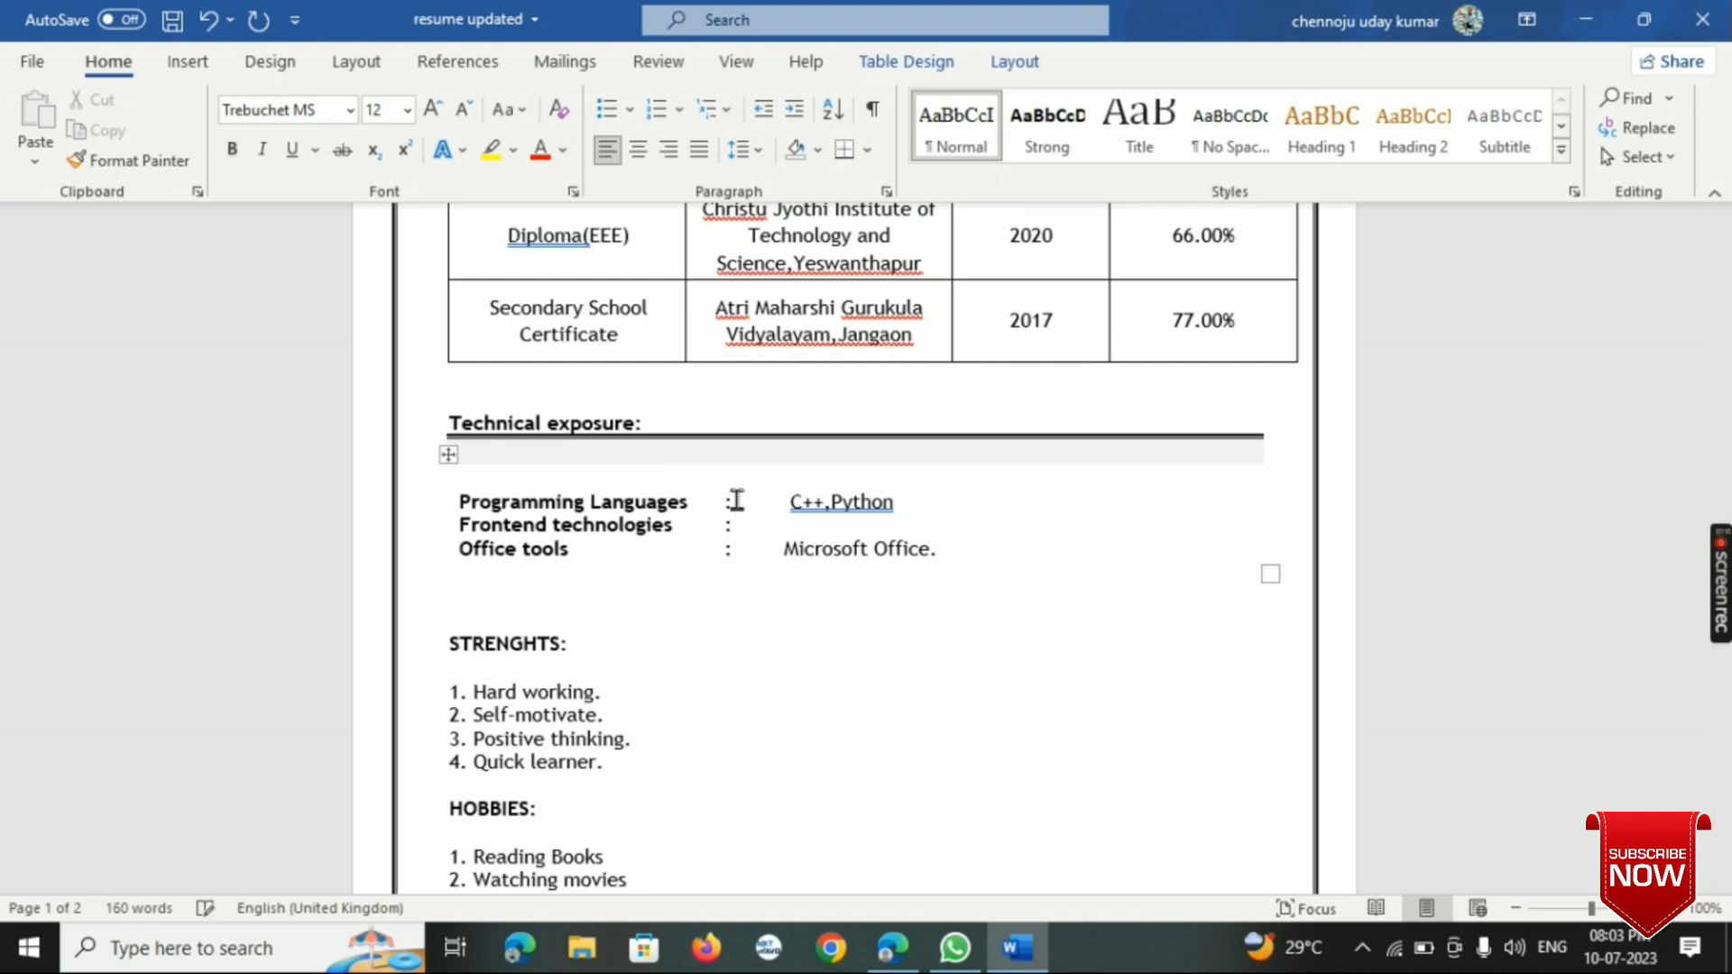
- Enter "Html,Css." as the Frontend technologies value and end the "C++,Python" entry with a period
left_click(925, 510)
key("Return")
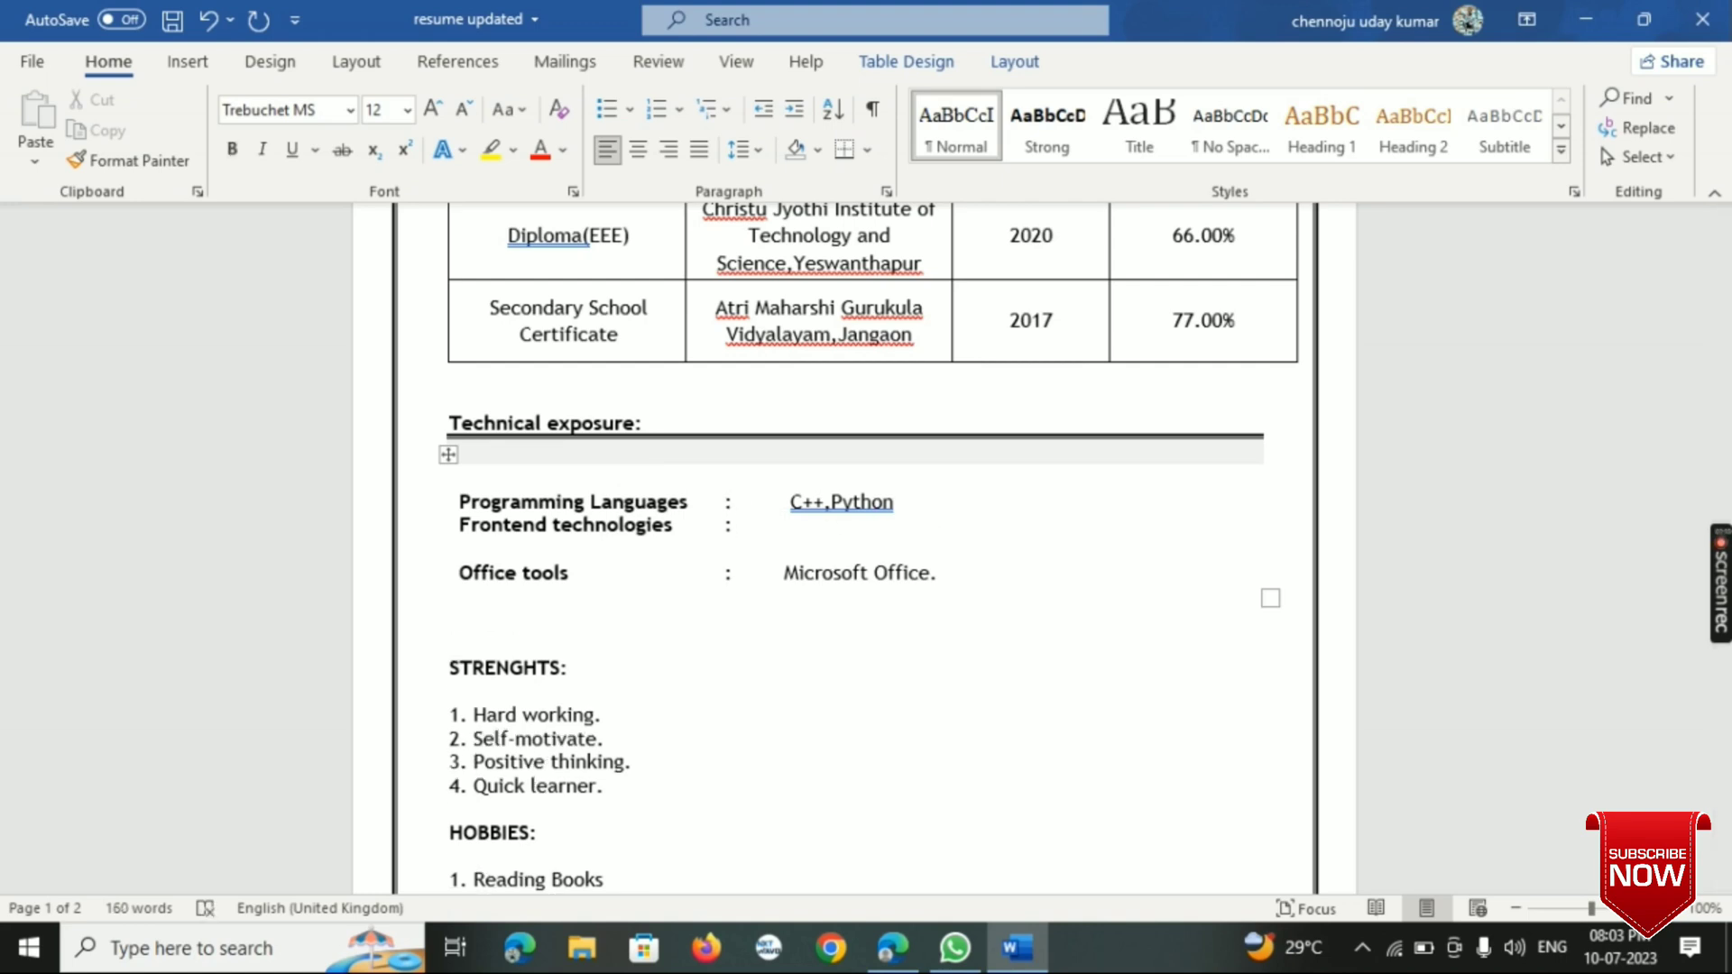
key("Delete")
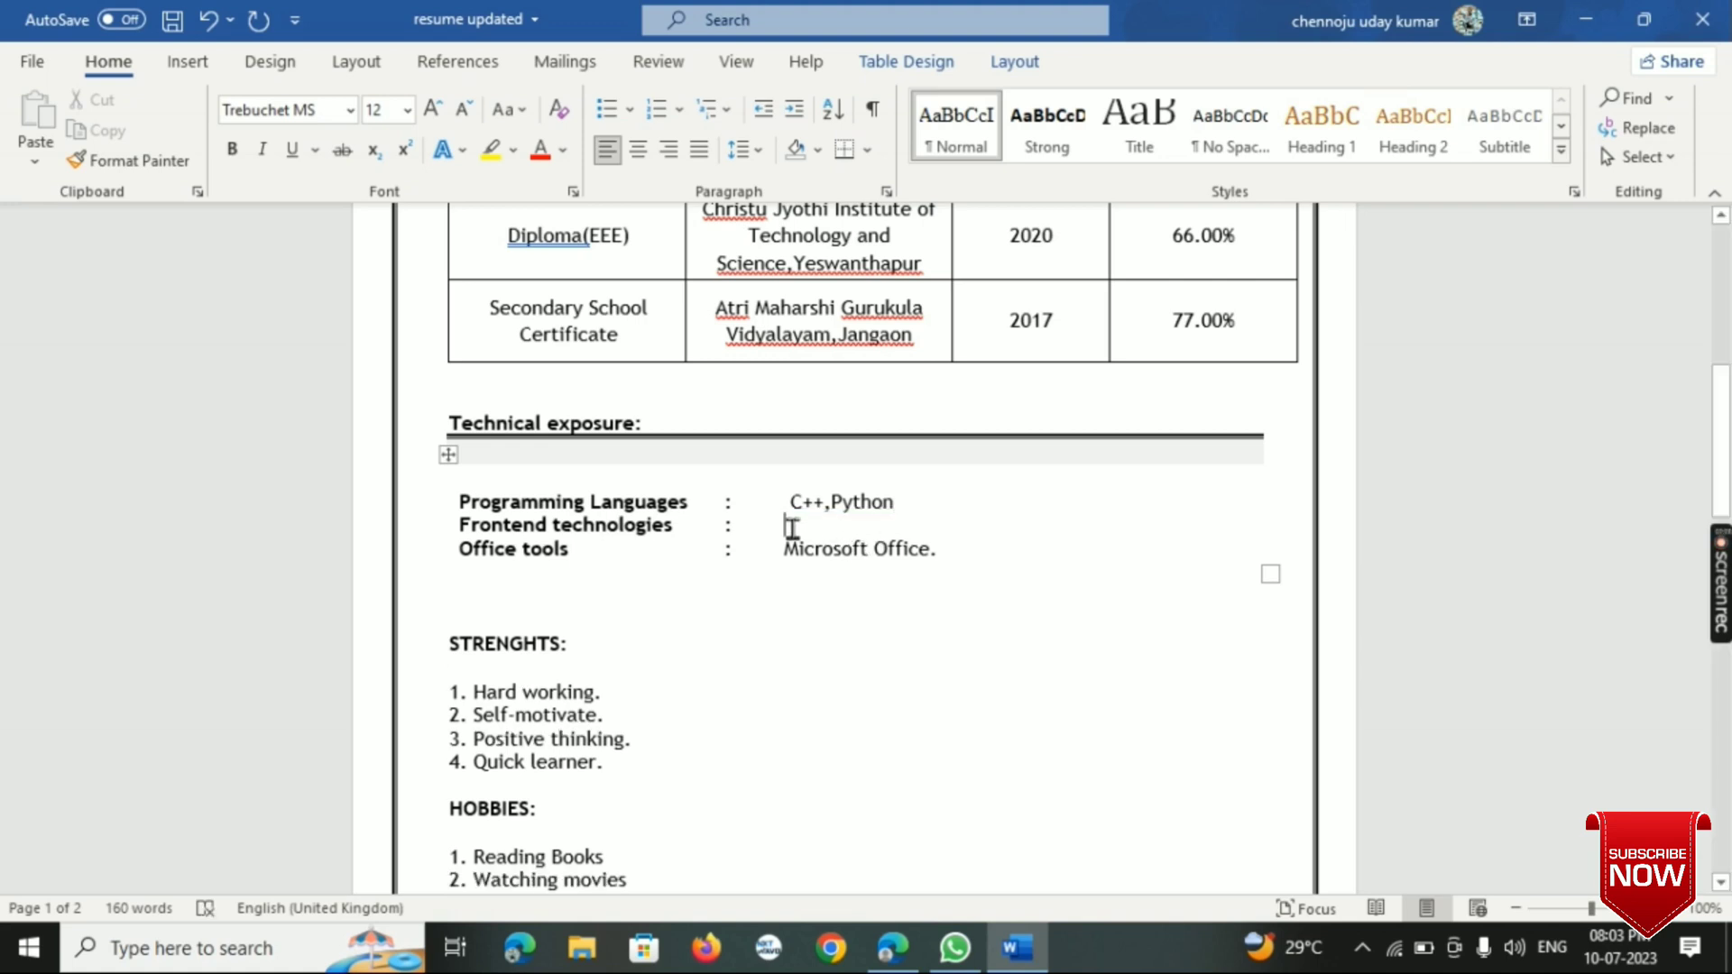
type("Html,")
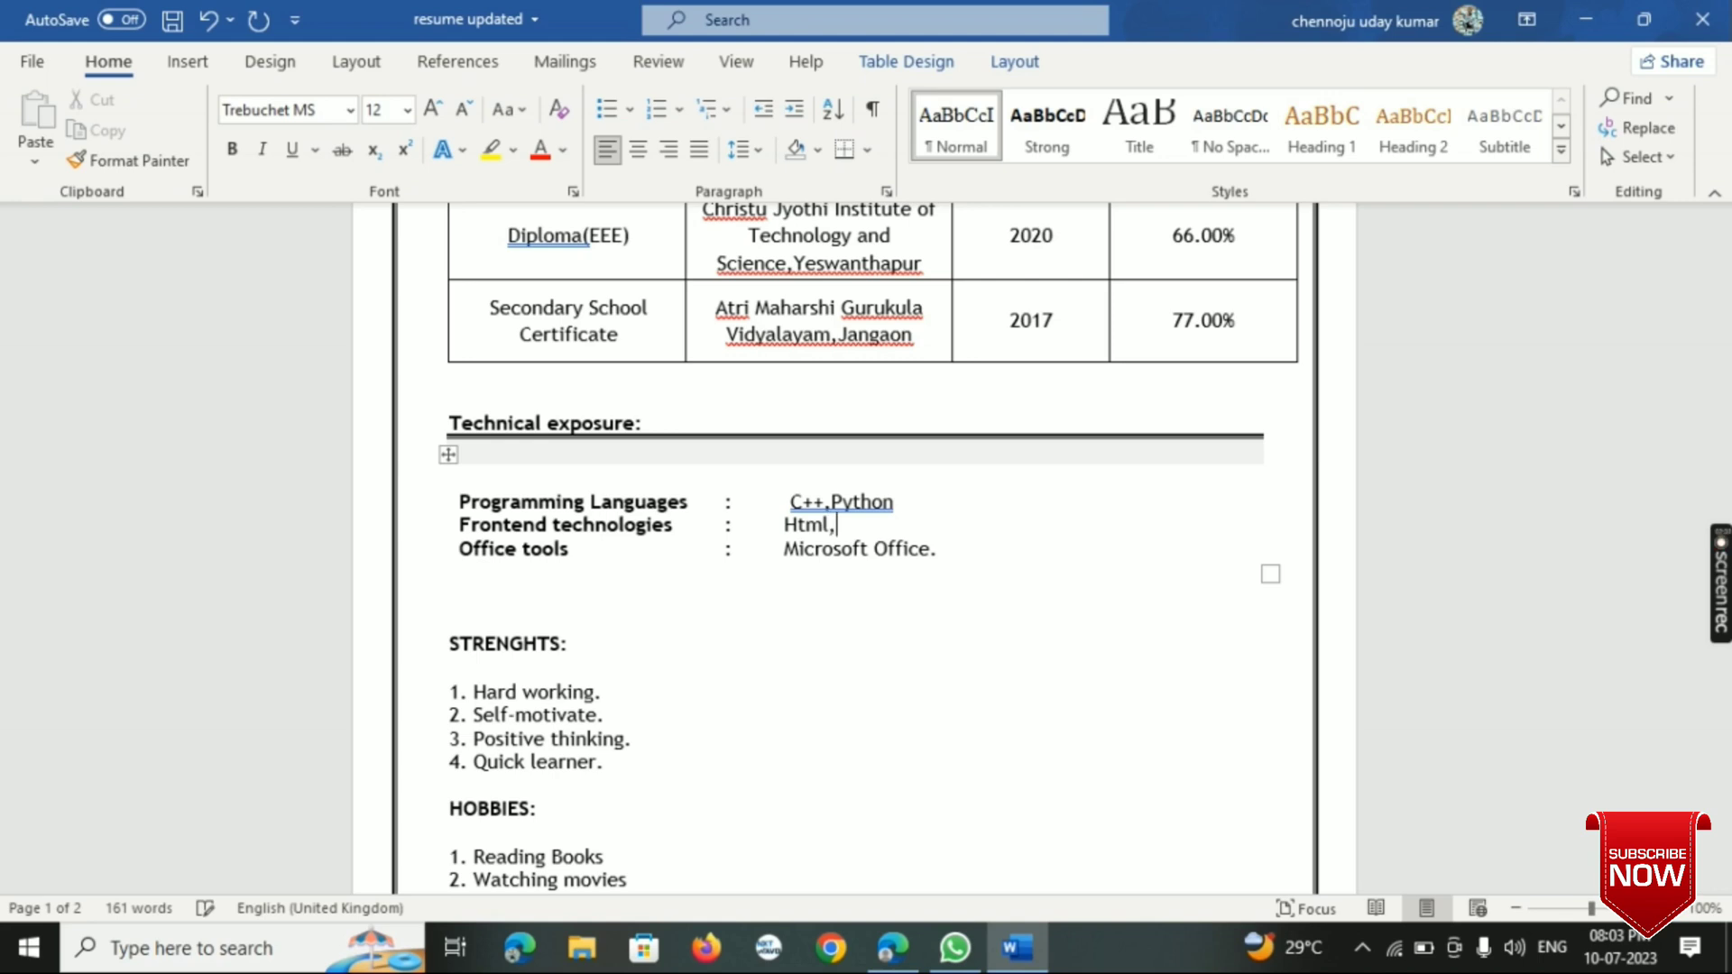
type("Css.")
left_click(897, 496)
type(".")
- Add a "PROJECTS:" heading on its own line directly above the "STRENGHTS:" heading
scroll(848, 619, "down", 1)
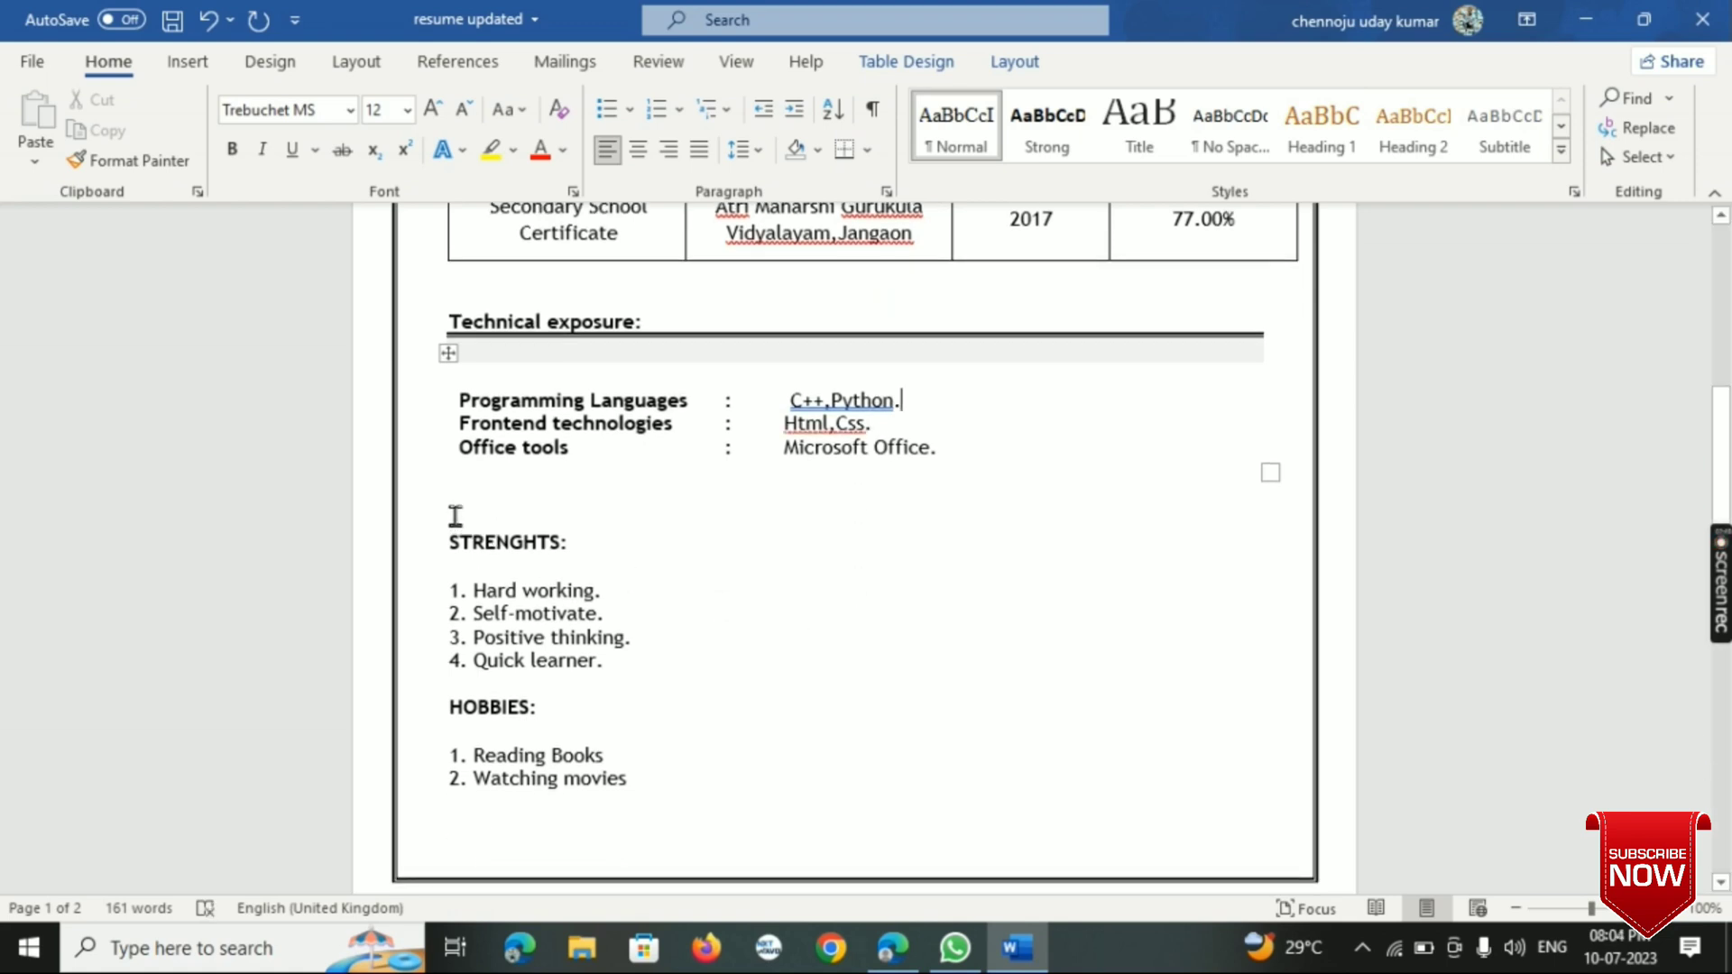
left_click_drag(441, 543, 570, 561)
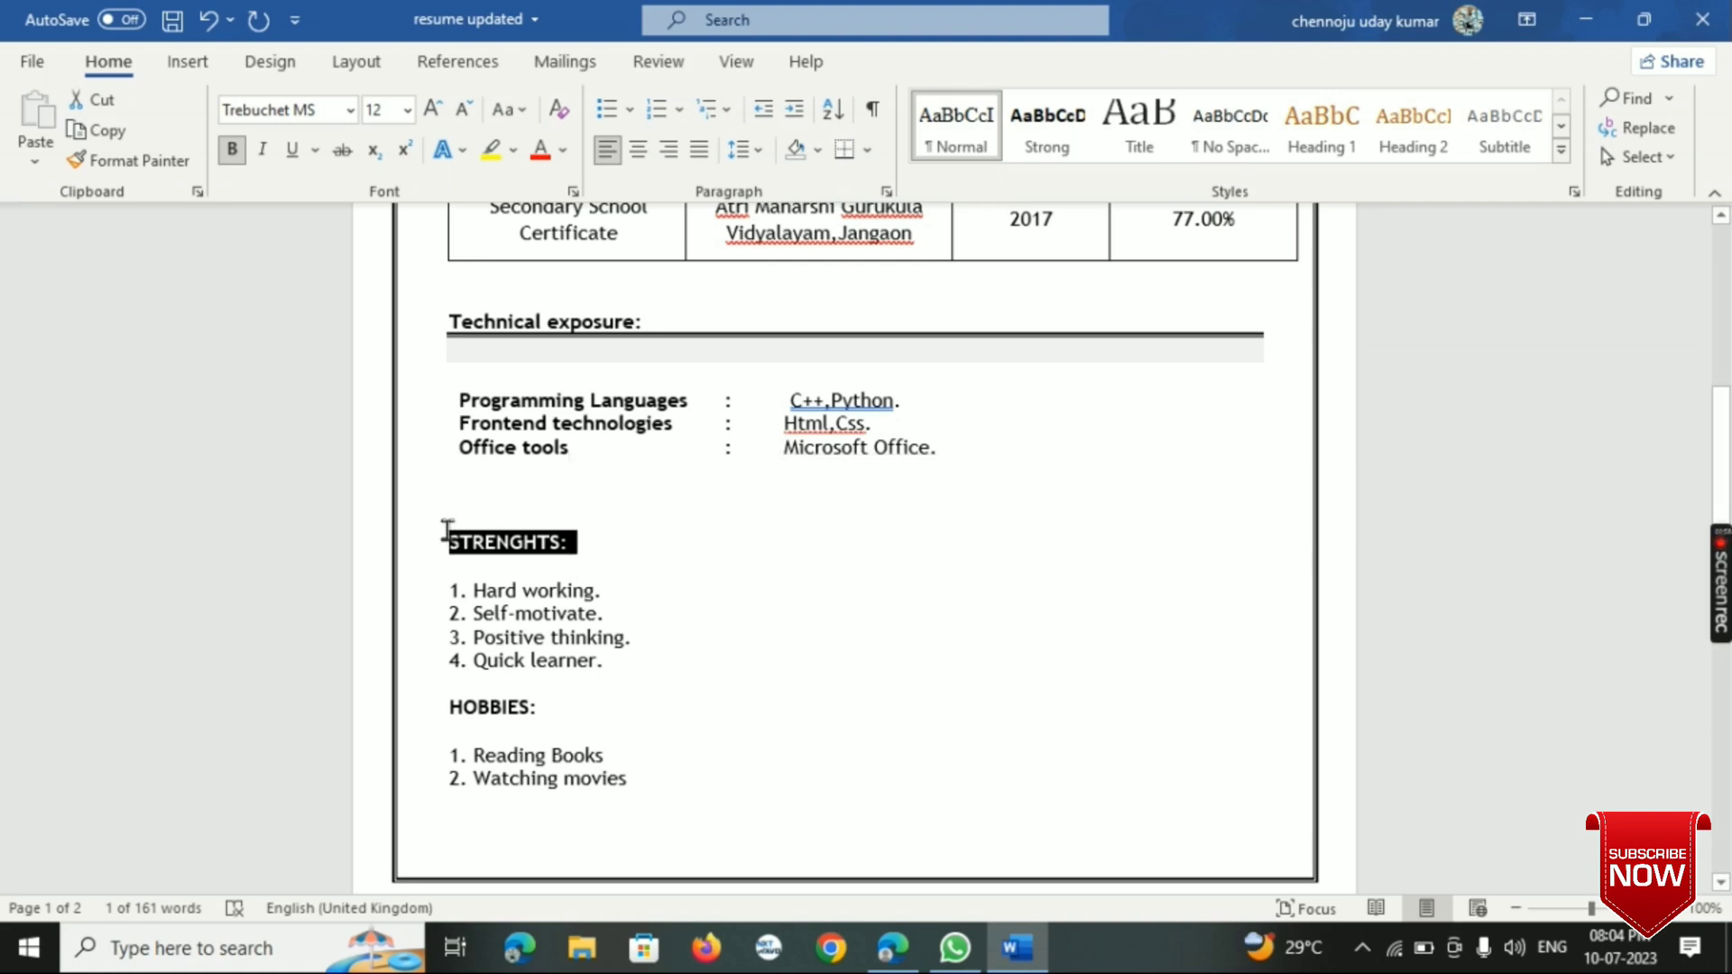
left_click(446, 532)
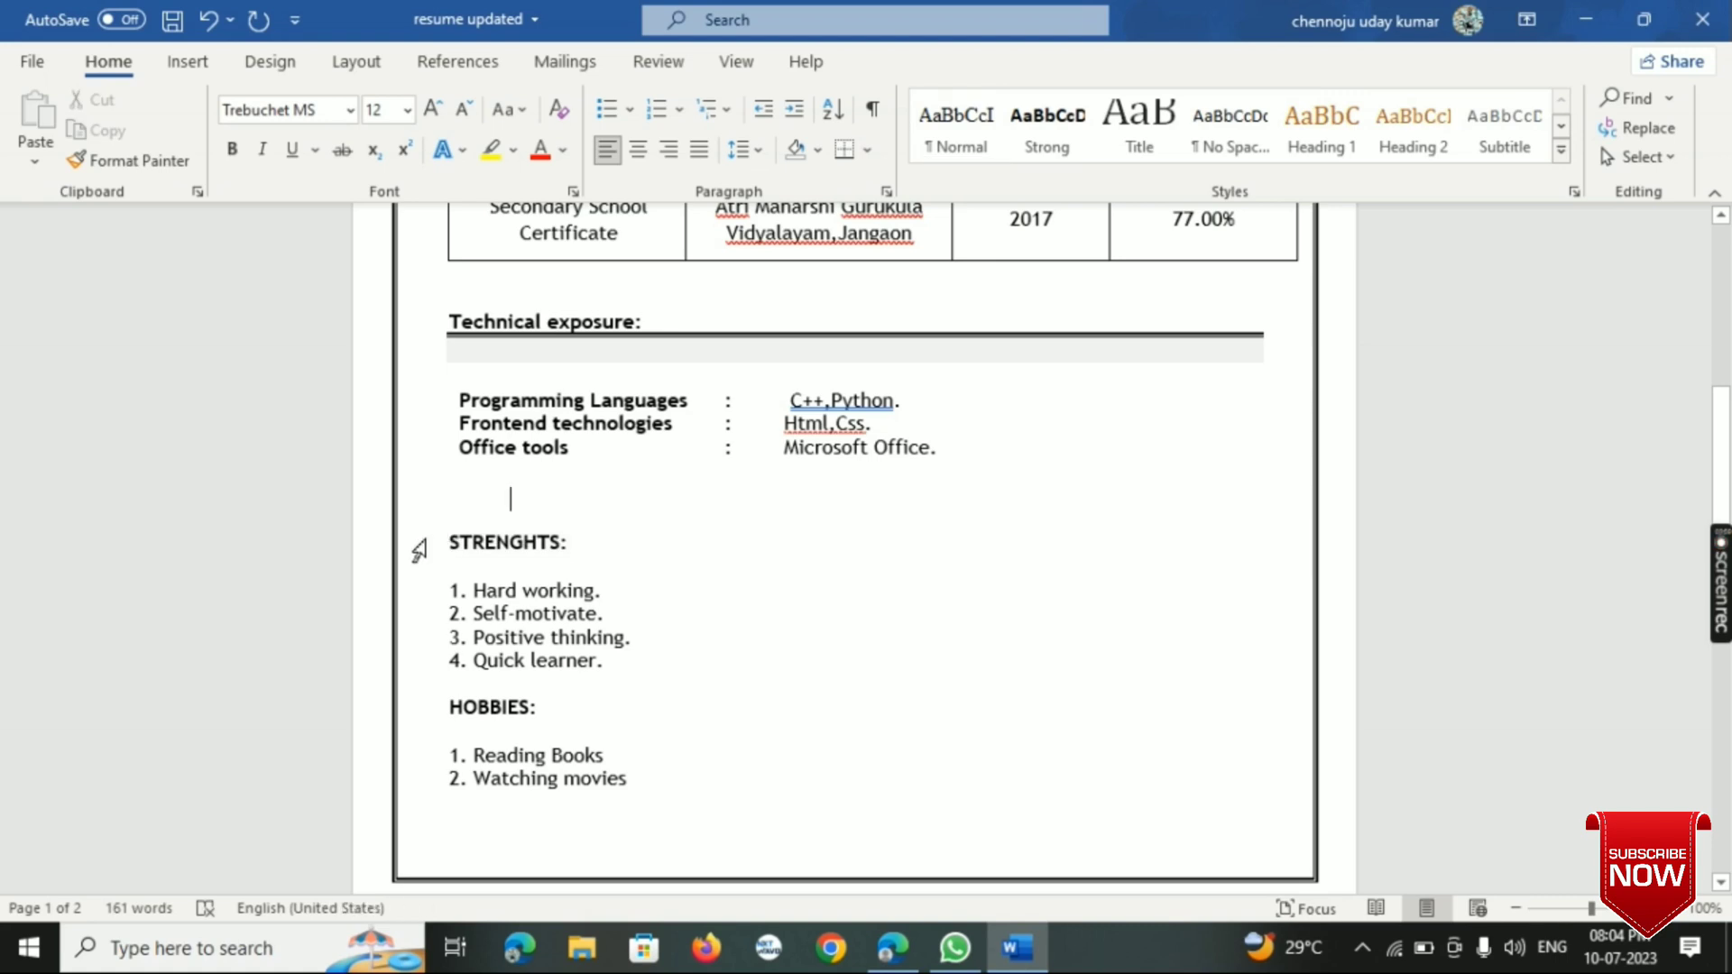
left_click(441, 538)
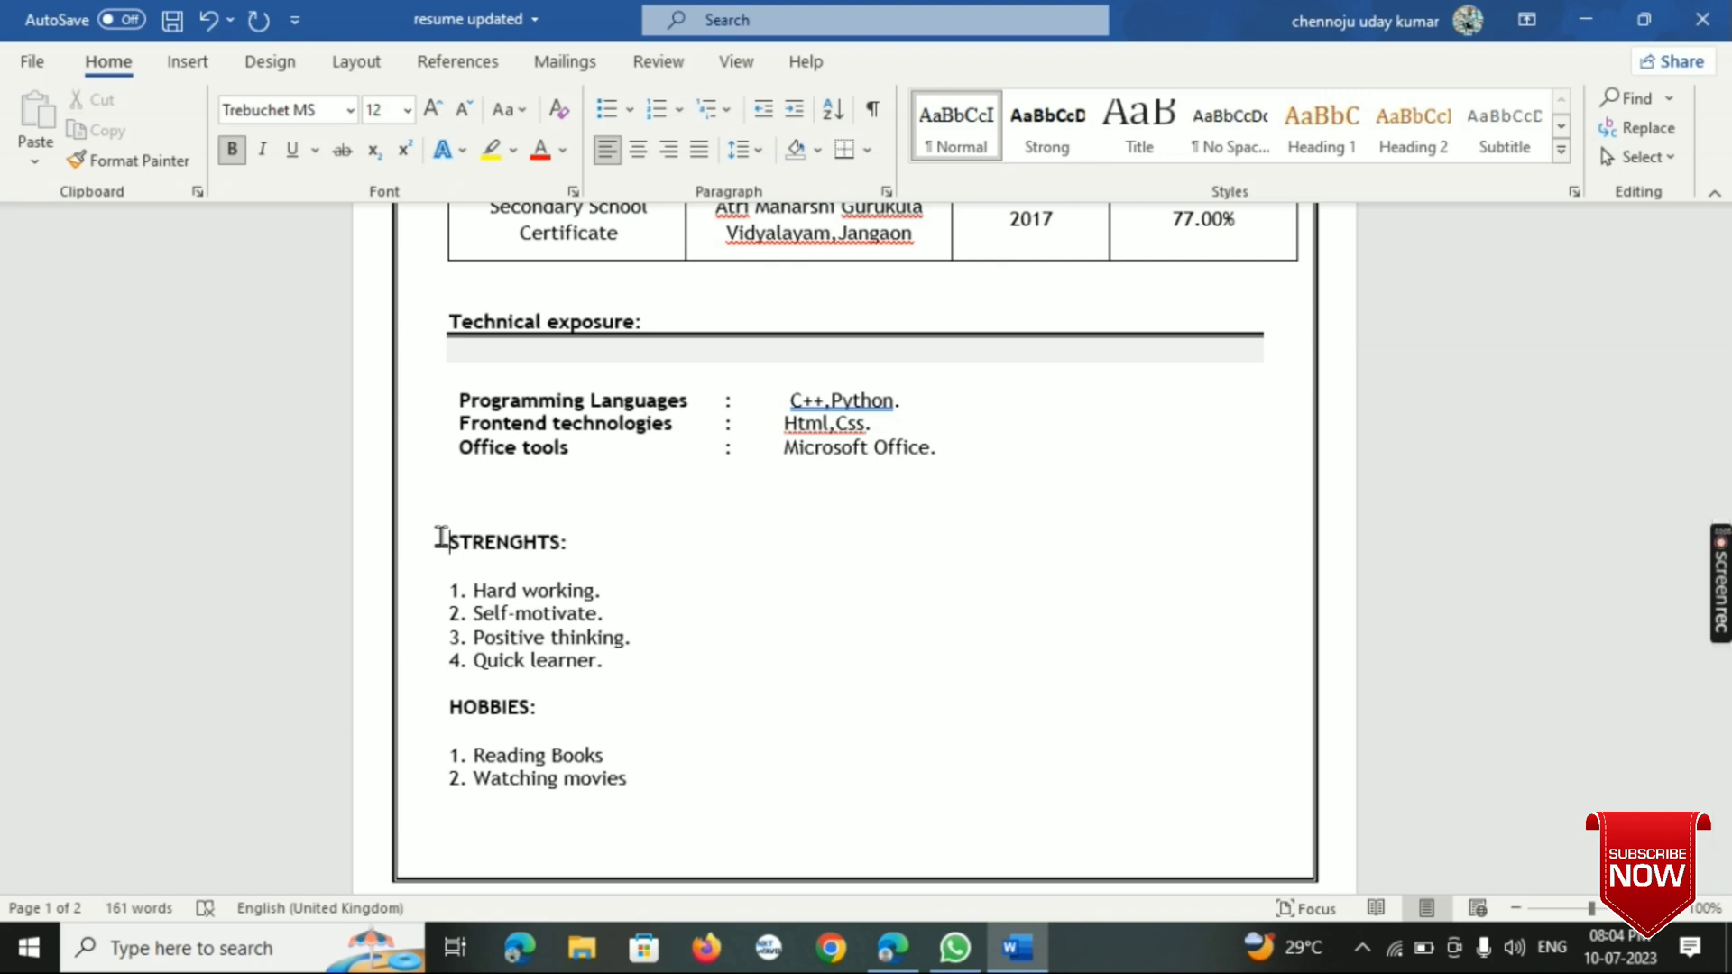
type("P")
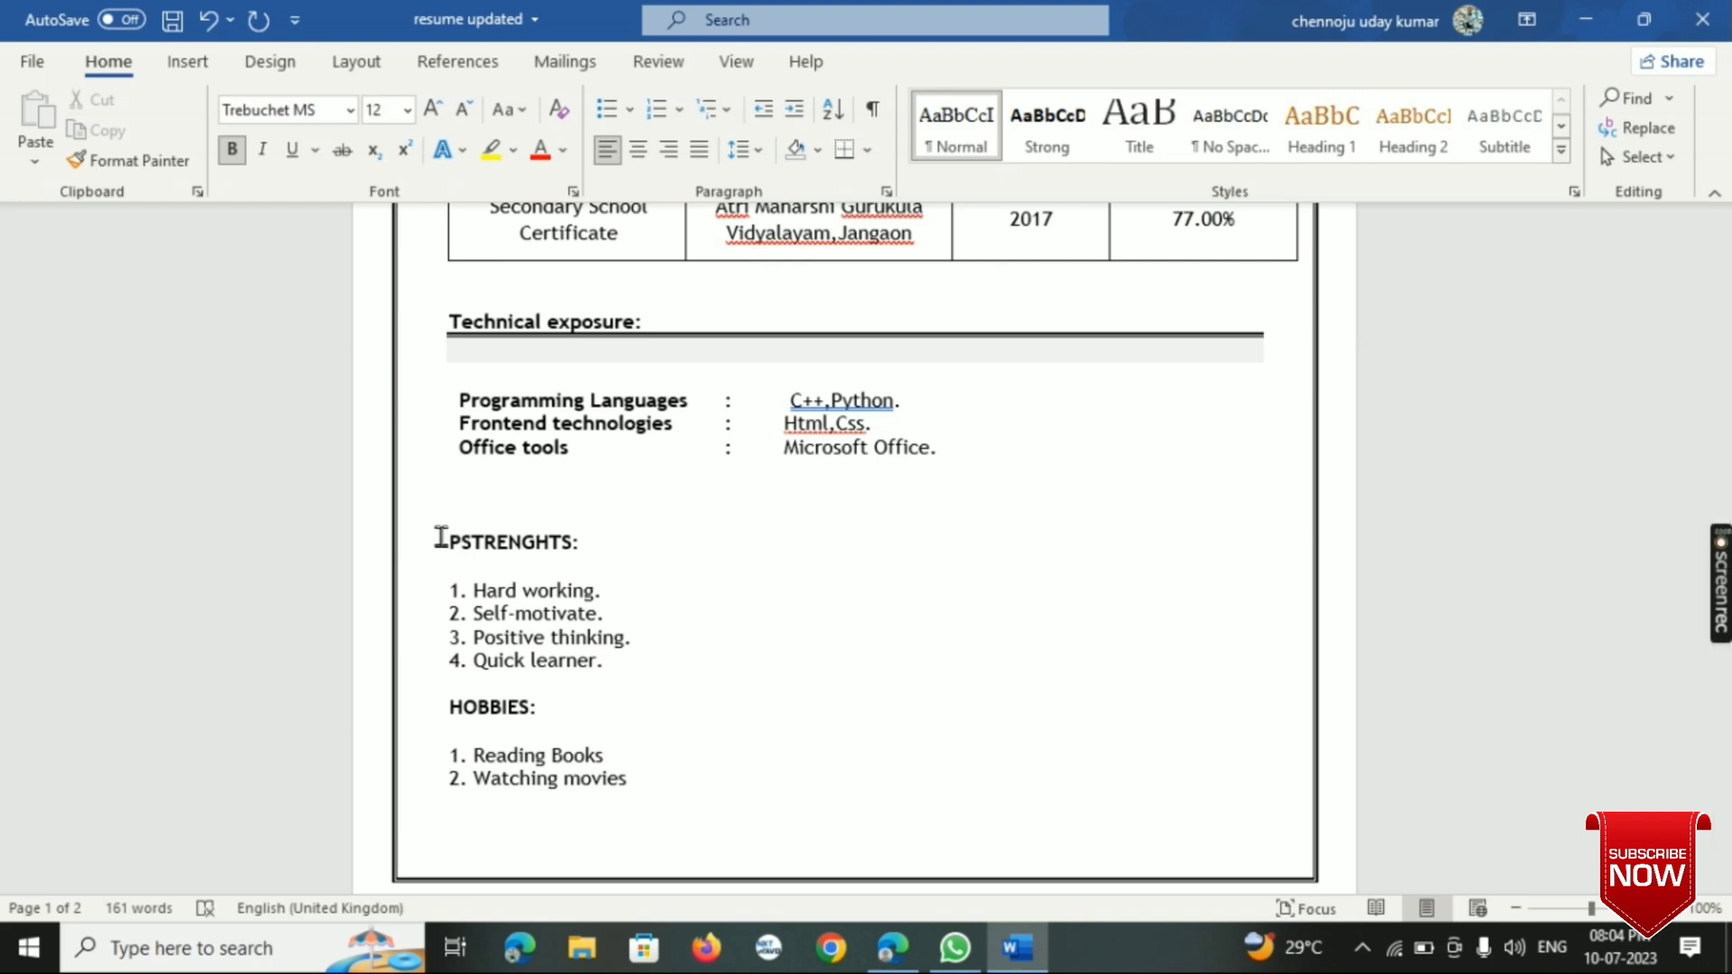
type("ROJEC")
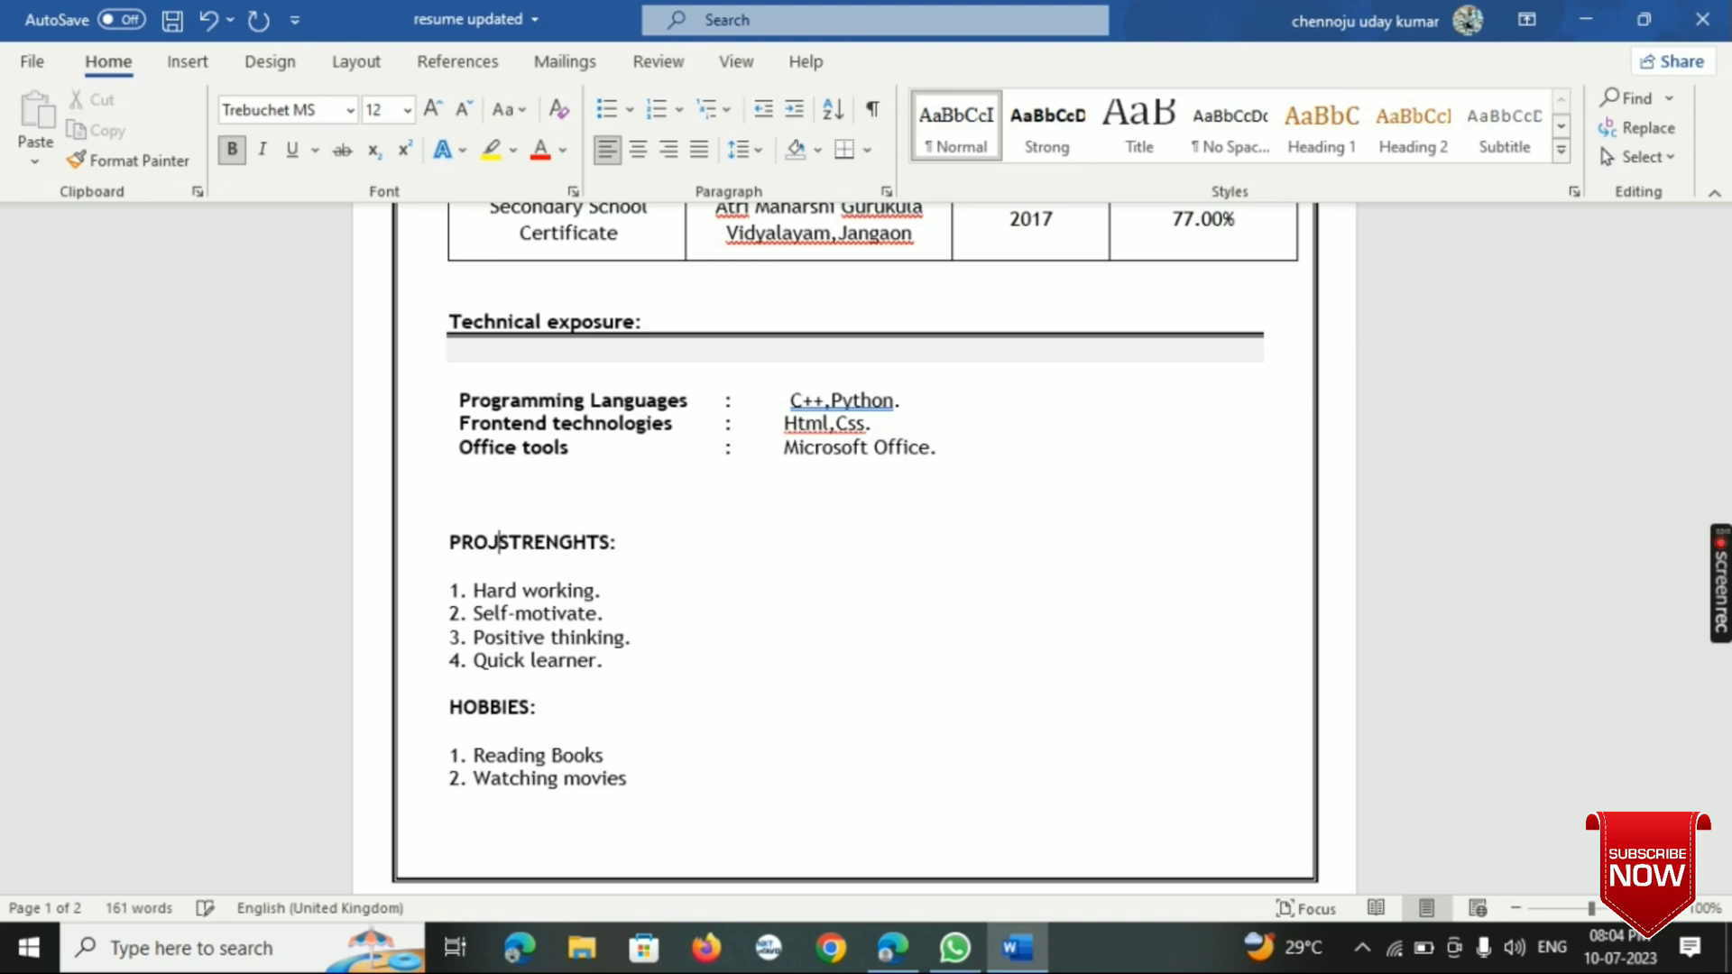
type("TS")
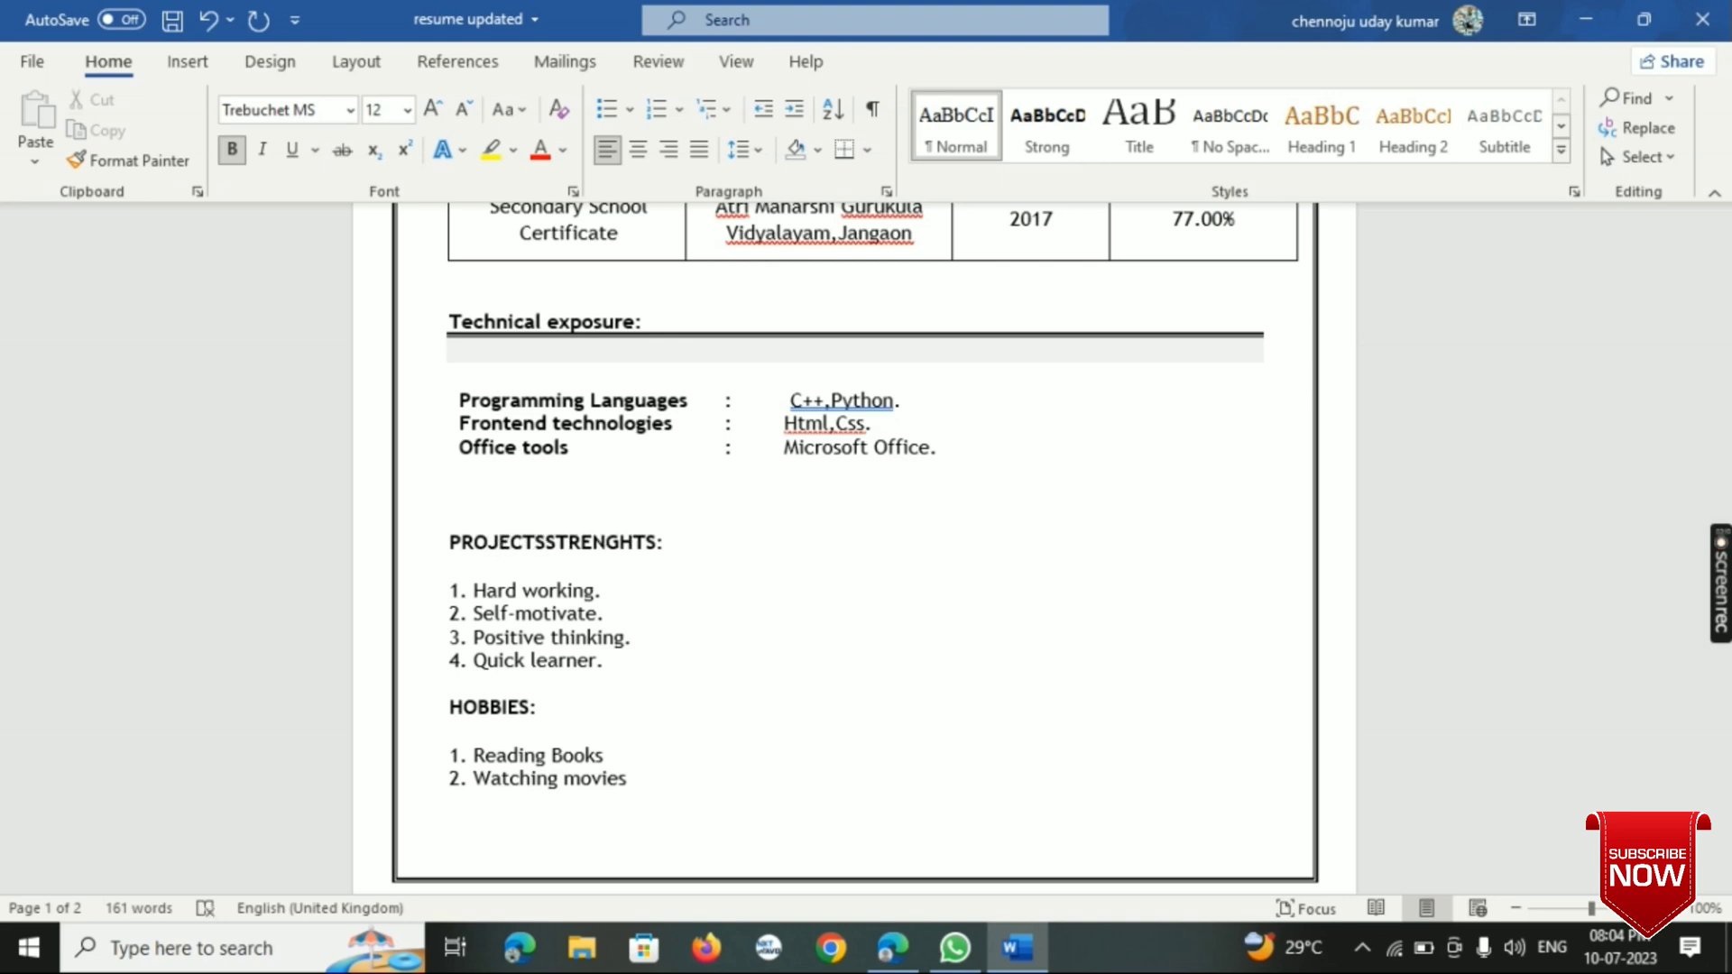
type(":")
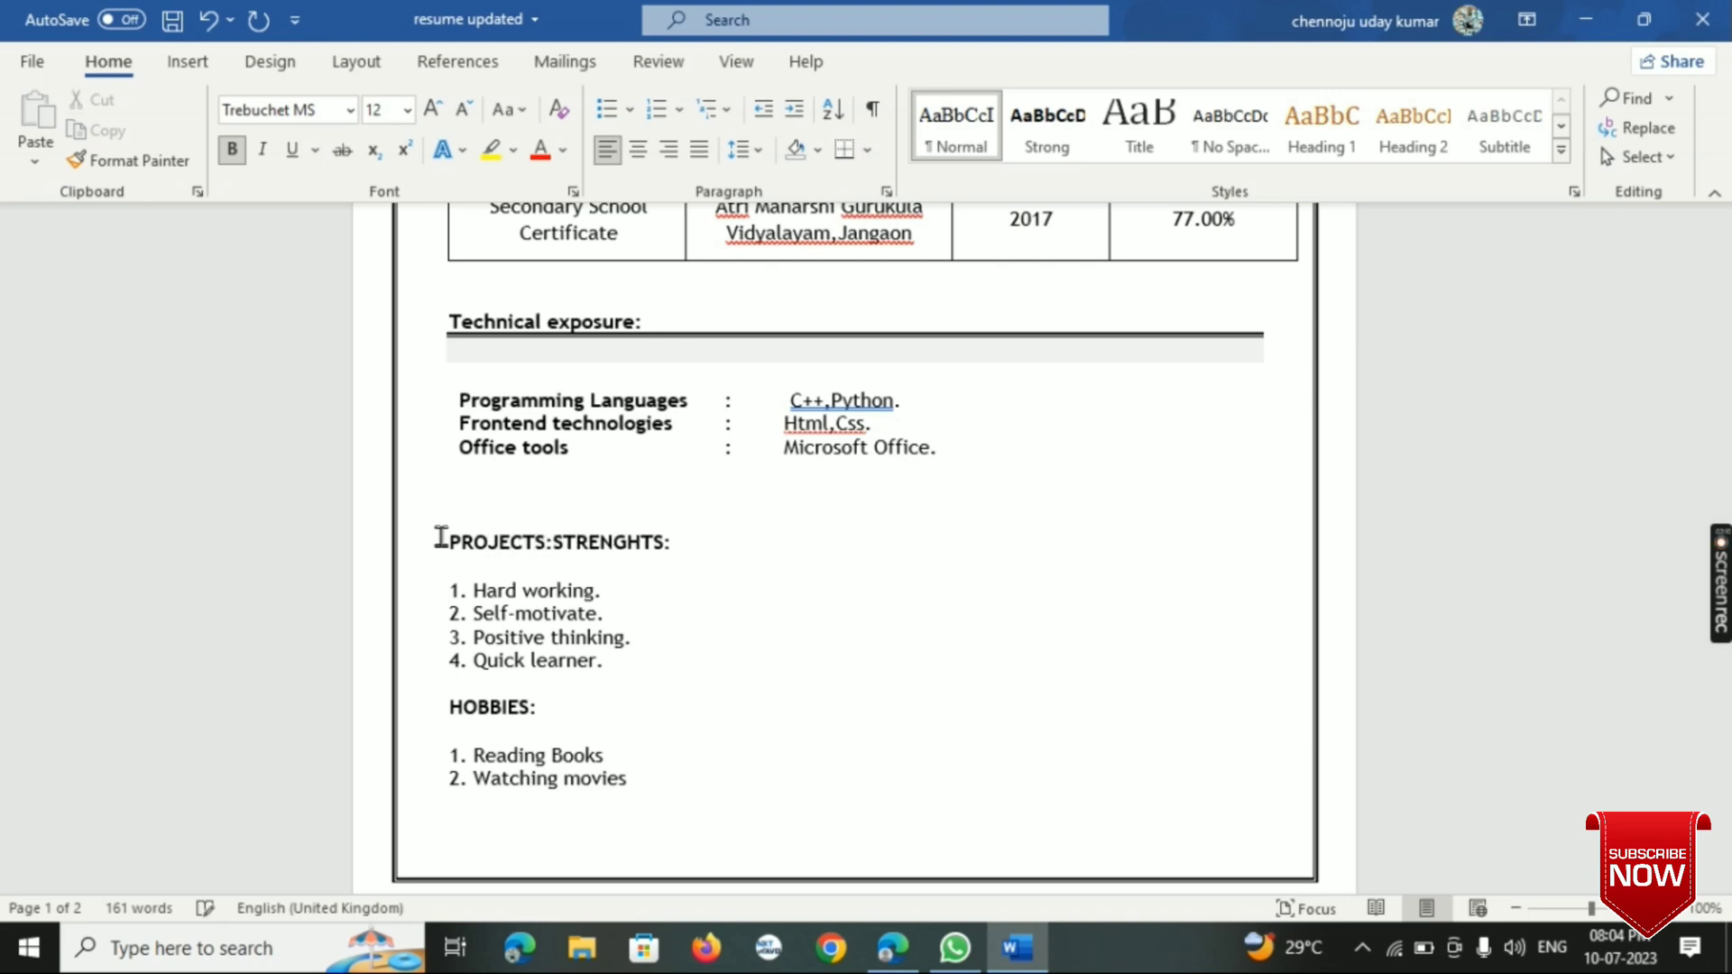
key("Return")
- Insert blank lines between the "PROJECTS:" and "STRENGHTS:" headings to make room for project entries
left_click(580, 526)
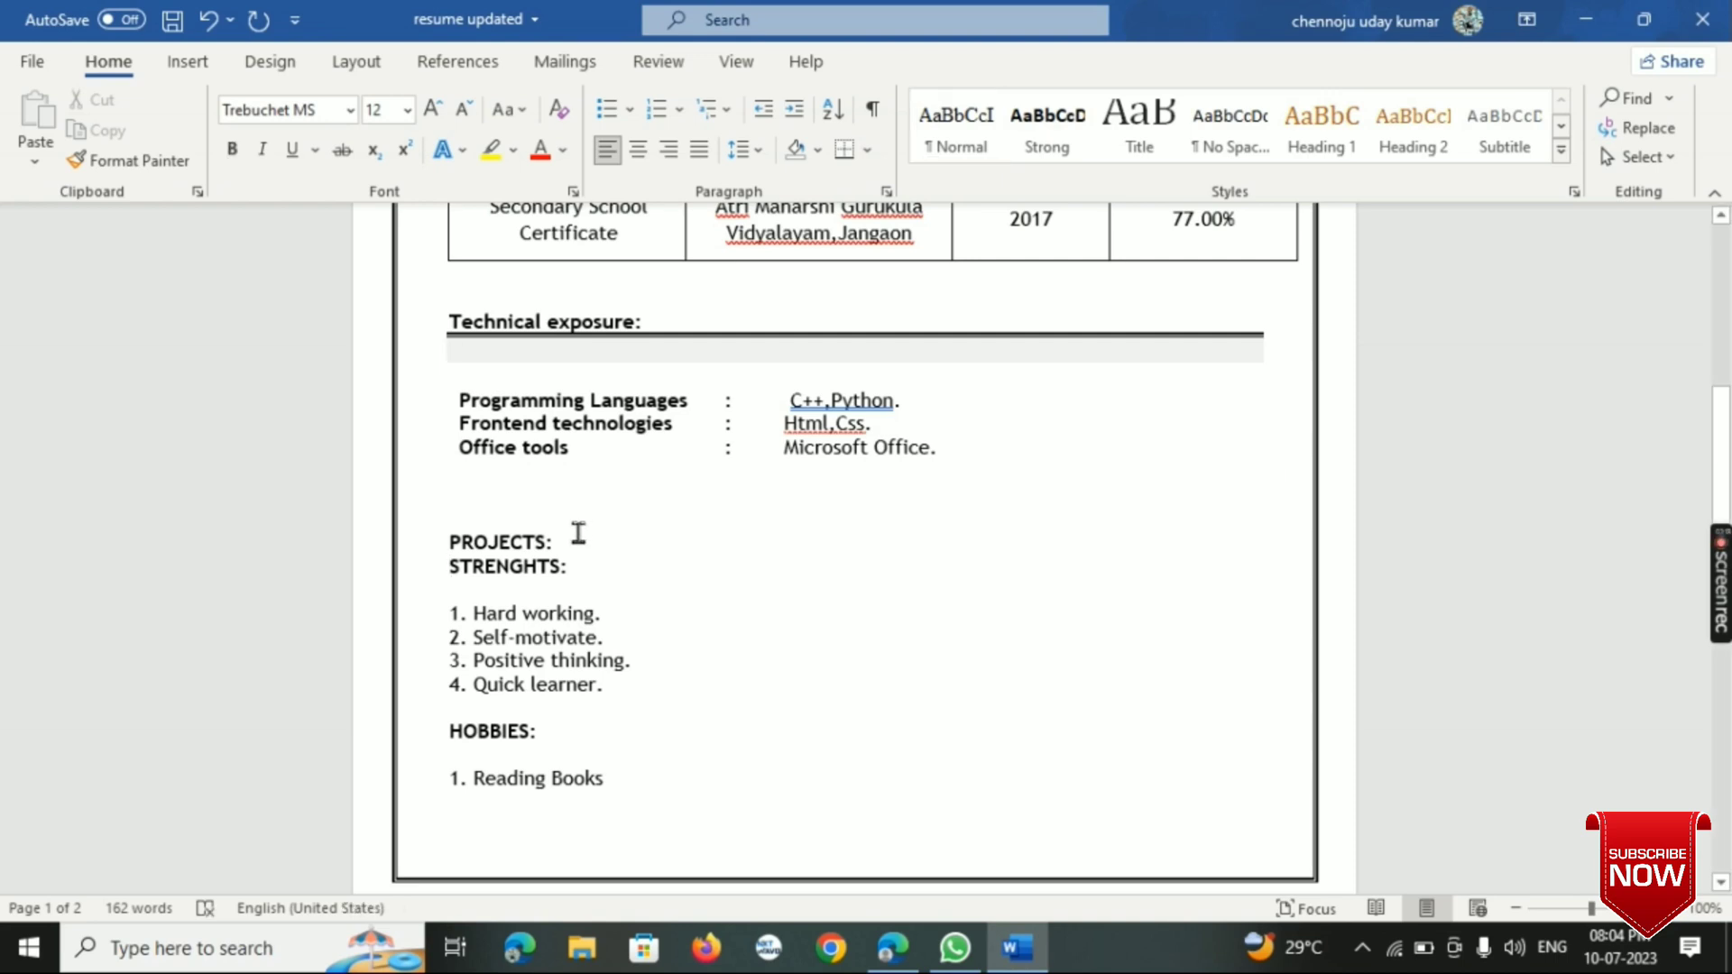
left_click(578, 533)
key("Return")
key("Return")
key("Return")
key("Return")
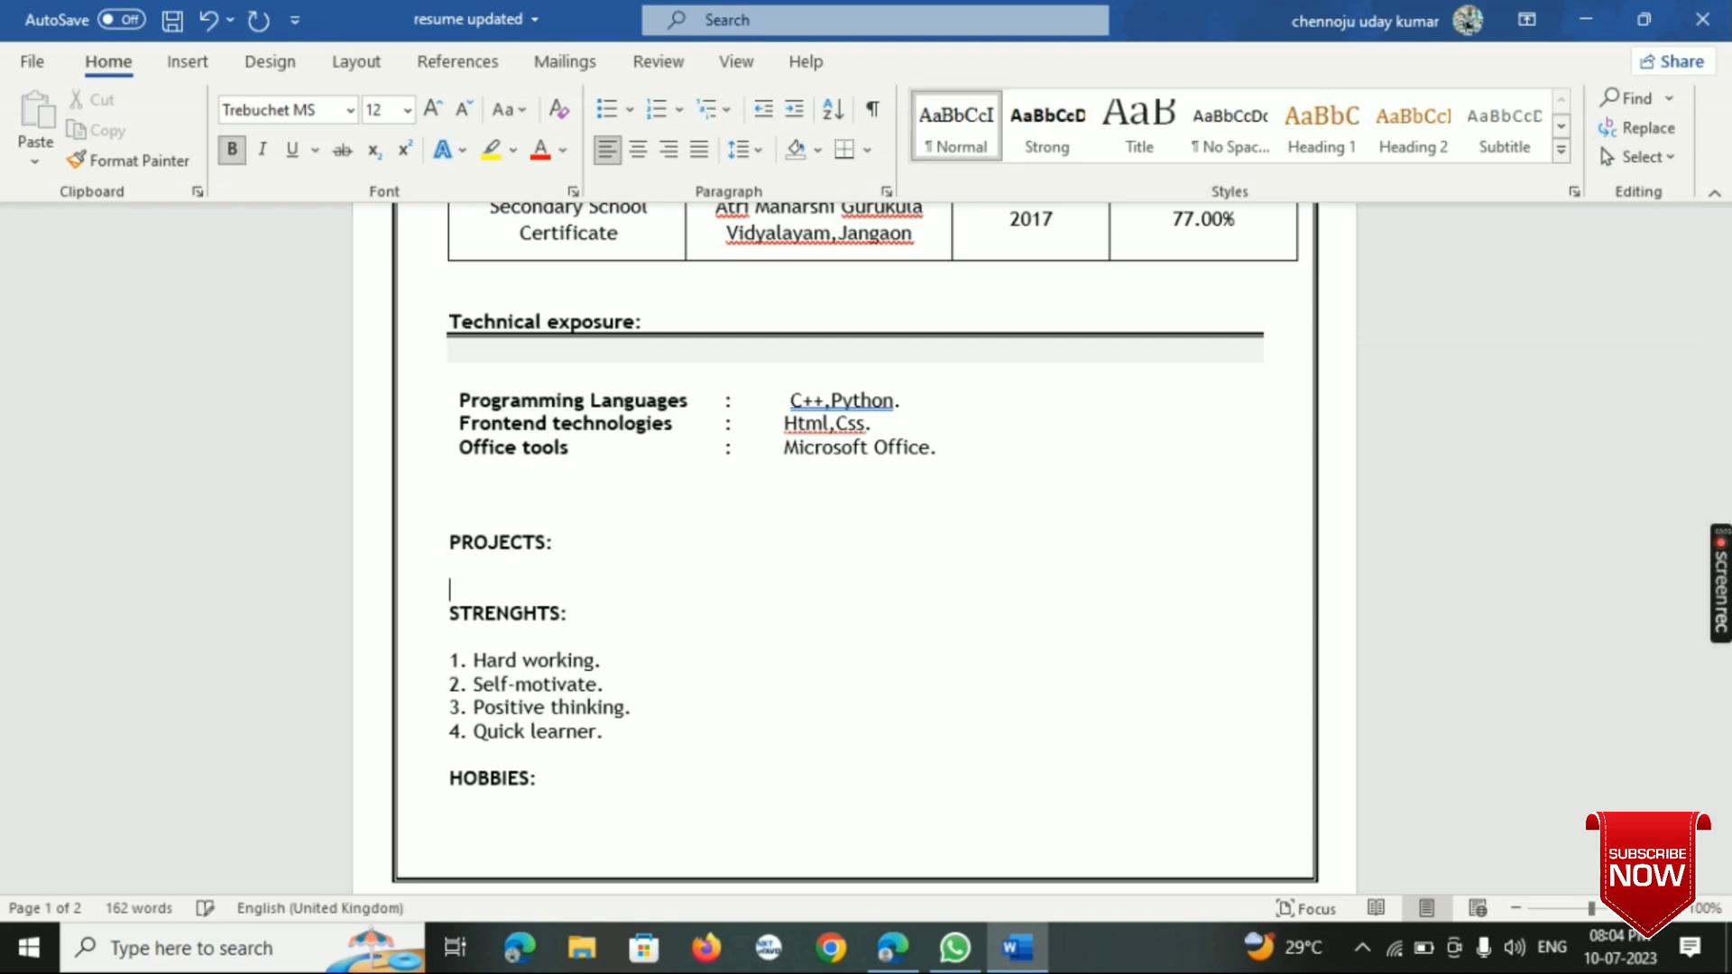
key("Up")
key("Up")
key("Up")
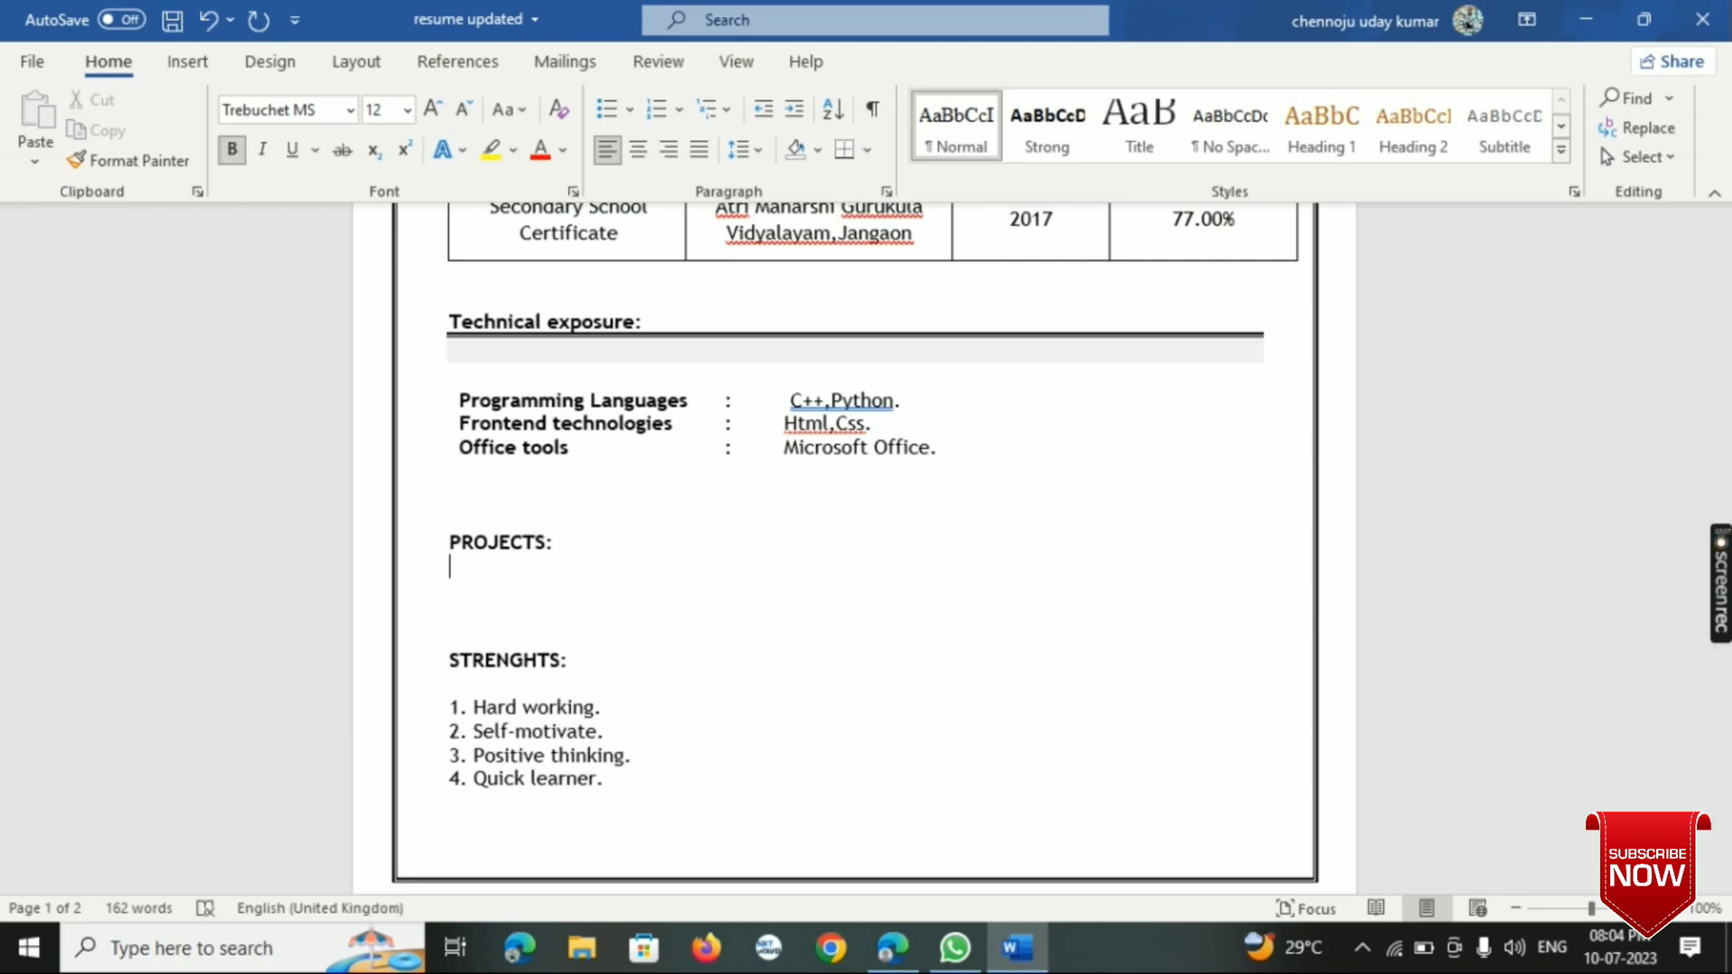
- Enter the subheading "Mini Project:" below "PROJECTS:", separated from it by a blank line
key("Return")
type("MINI")
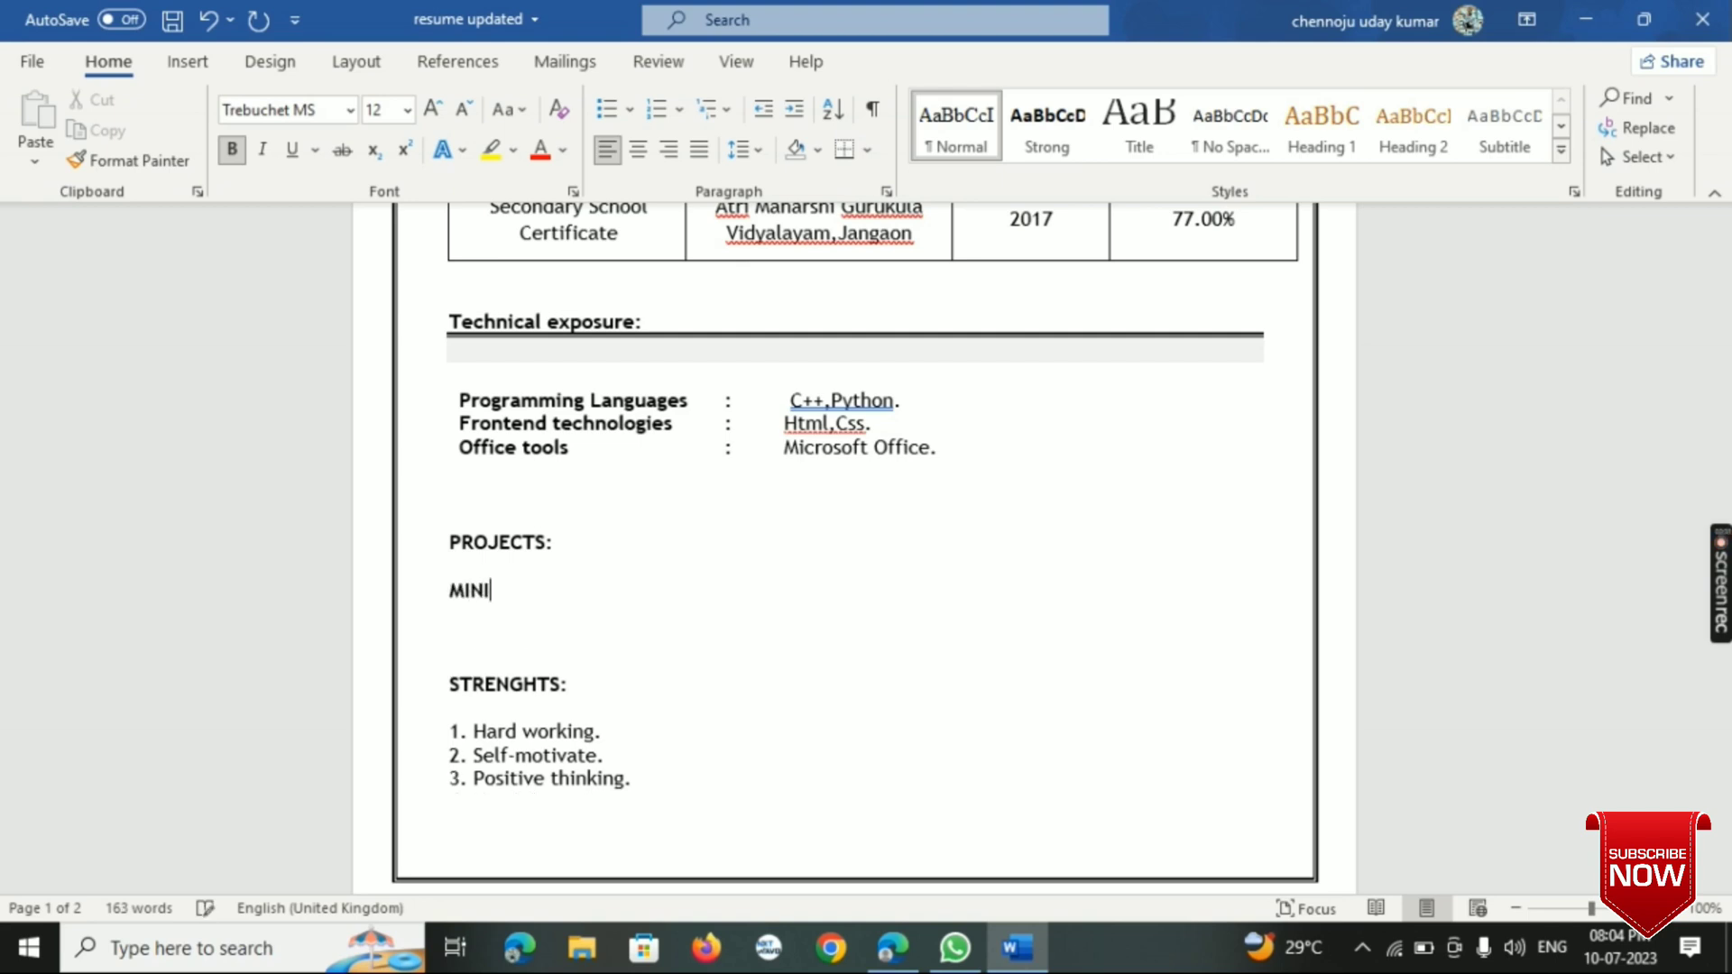
key("BackSpace")
key("BackSpace")
key("BackSpace")
type("ini Project;")
key("BackSpace")
type(";")
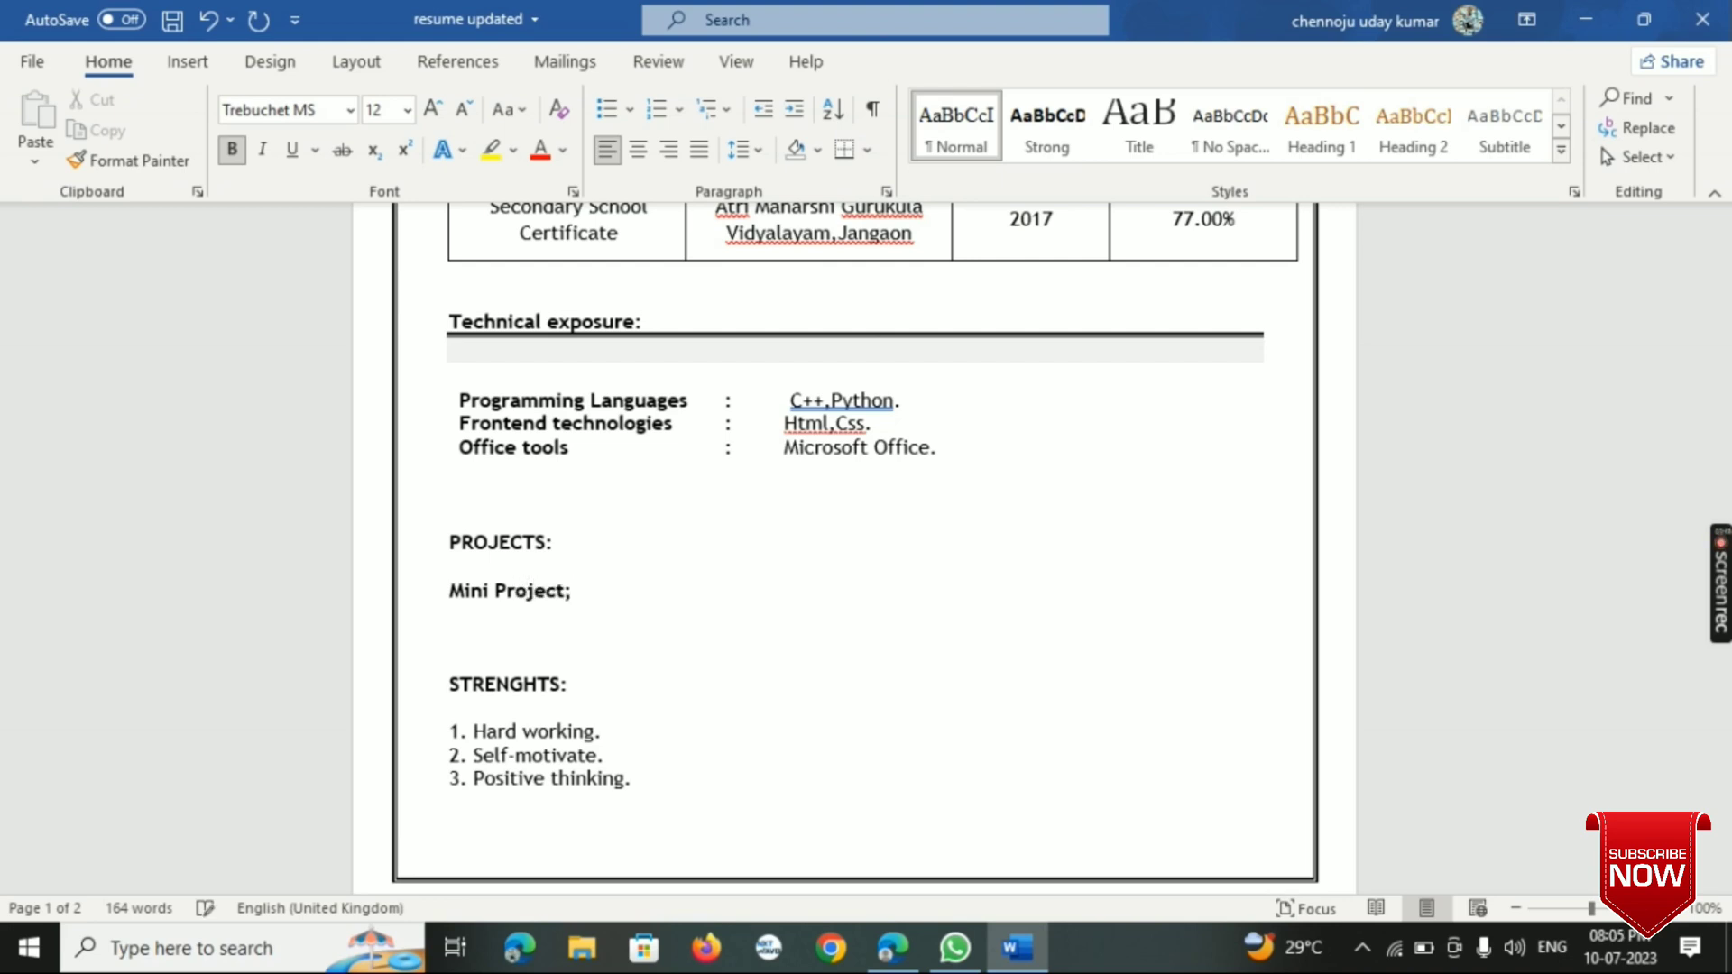
key("BackSpace")
type(":")
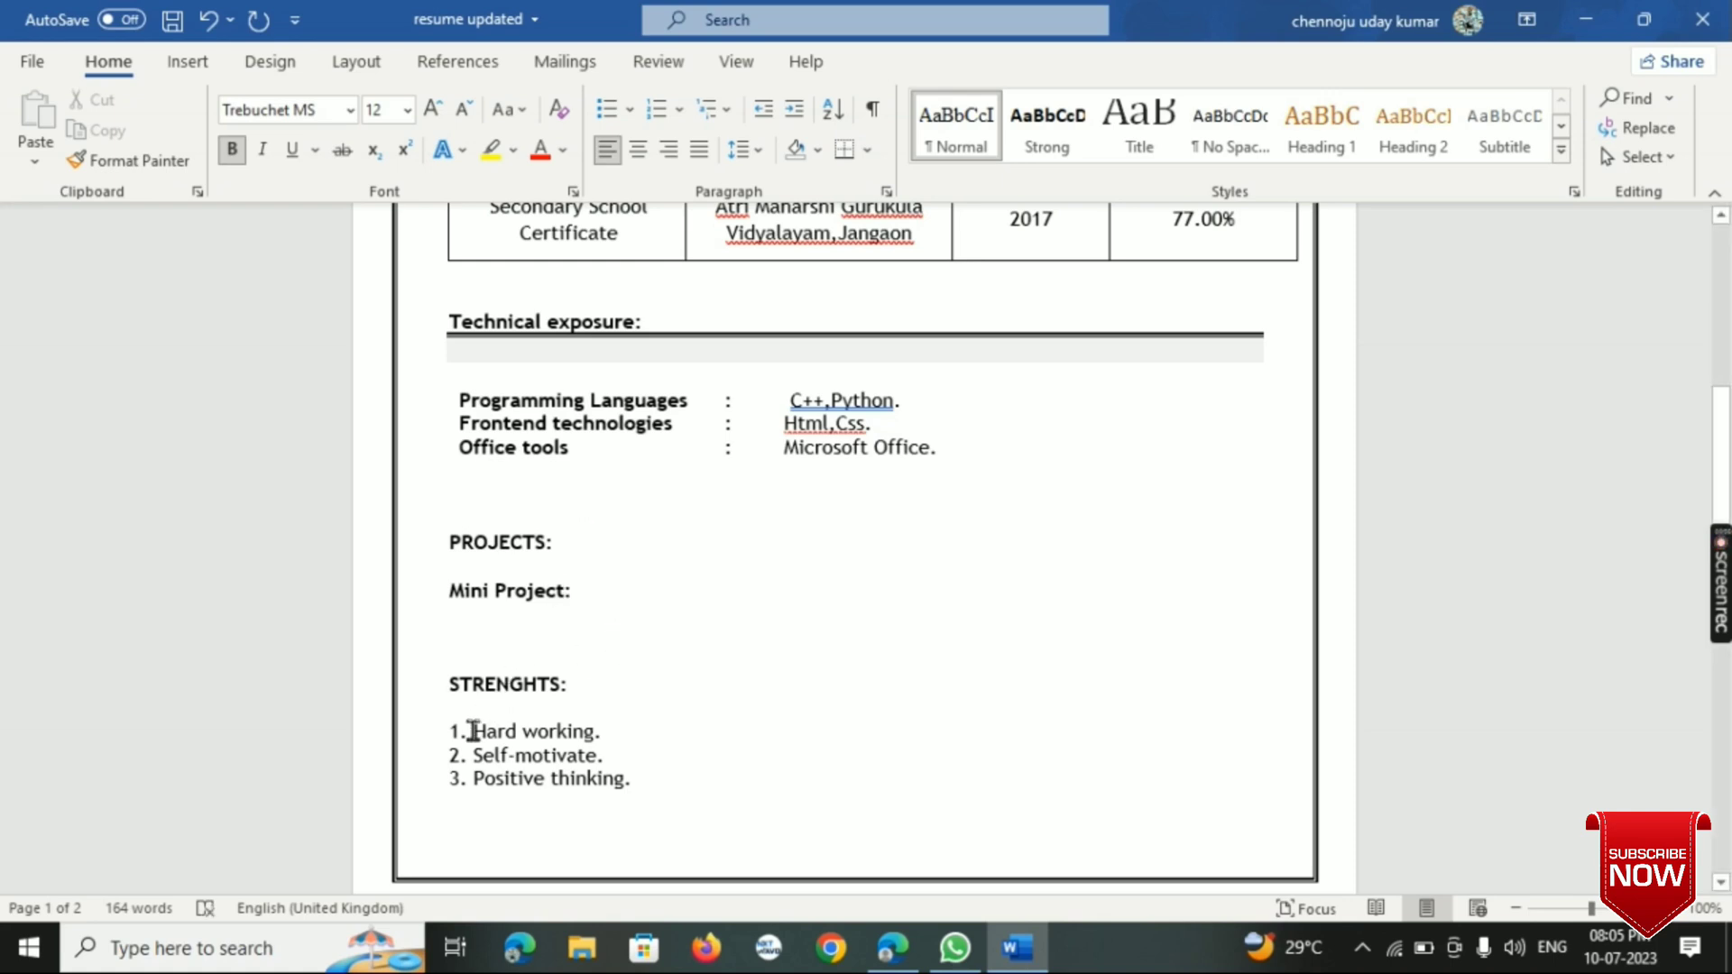
- Check the font formatting of the three entries under "STRENGHTS:" and browse the available fonts
left_click_drag(473, 731, 606, 781)
left_click(653, 612)
left_click(593, 596)
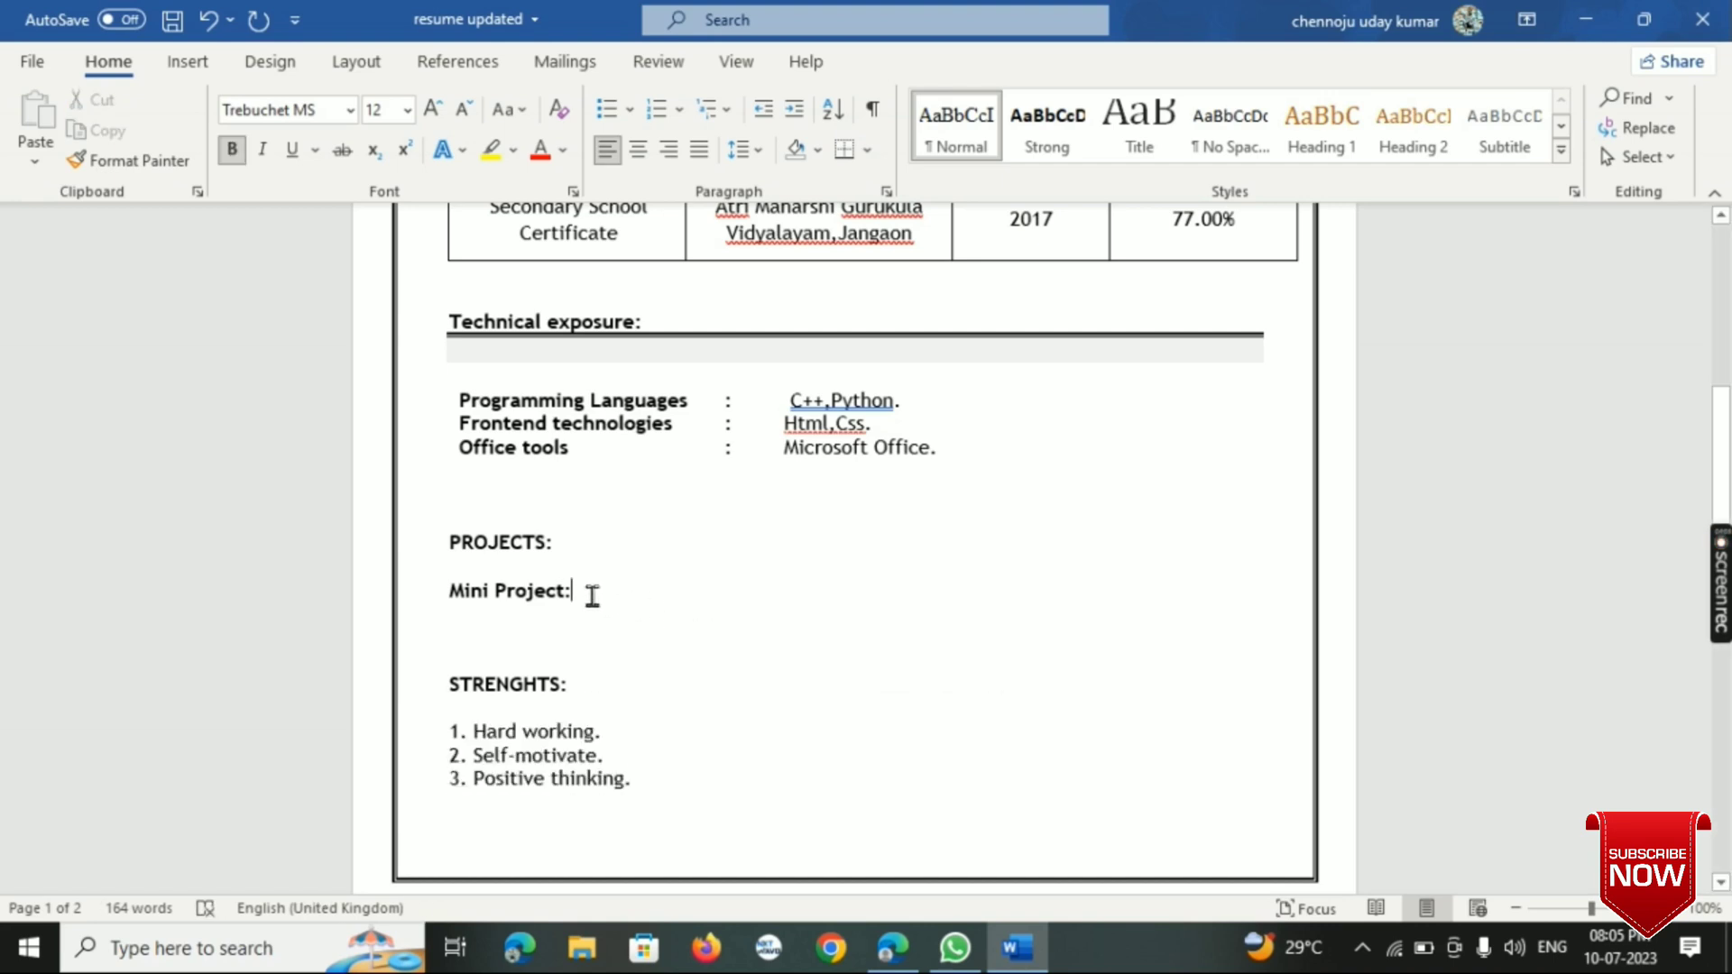
left_click(350, 109)
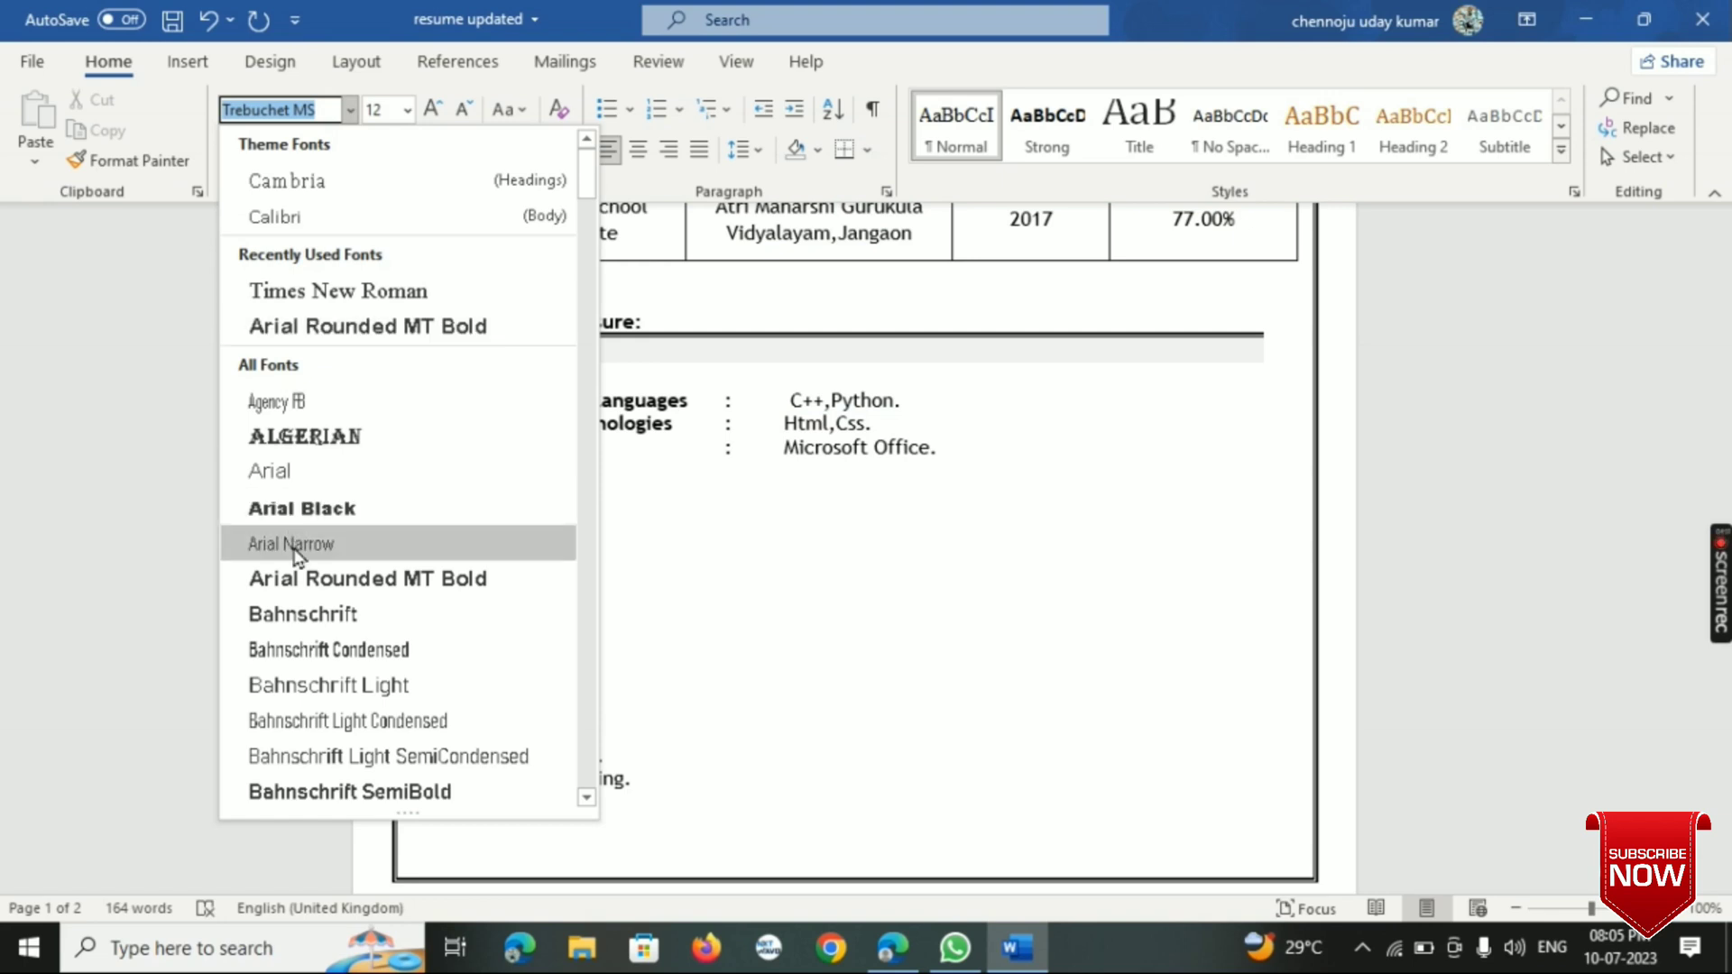
scroll(294, 550, "down", 12)
scroll(294, 552, "down", 1)
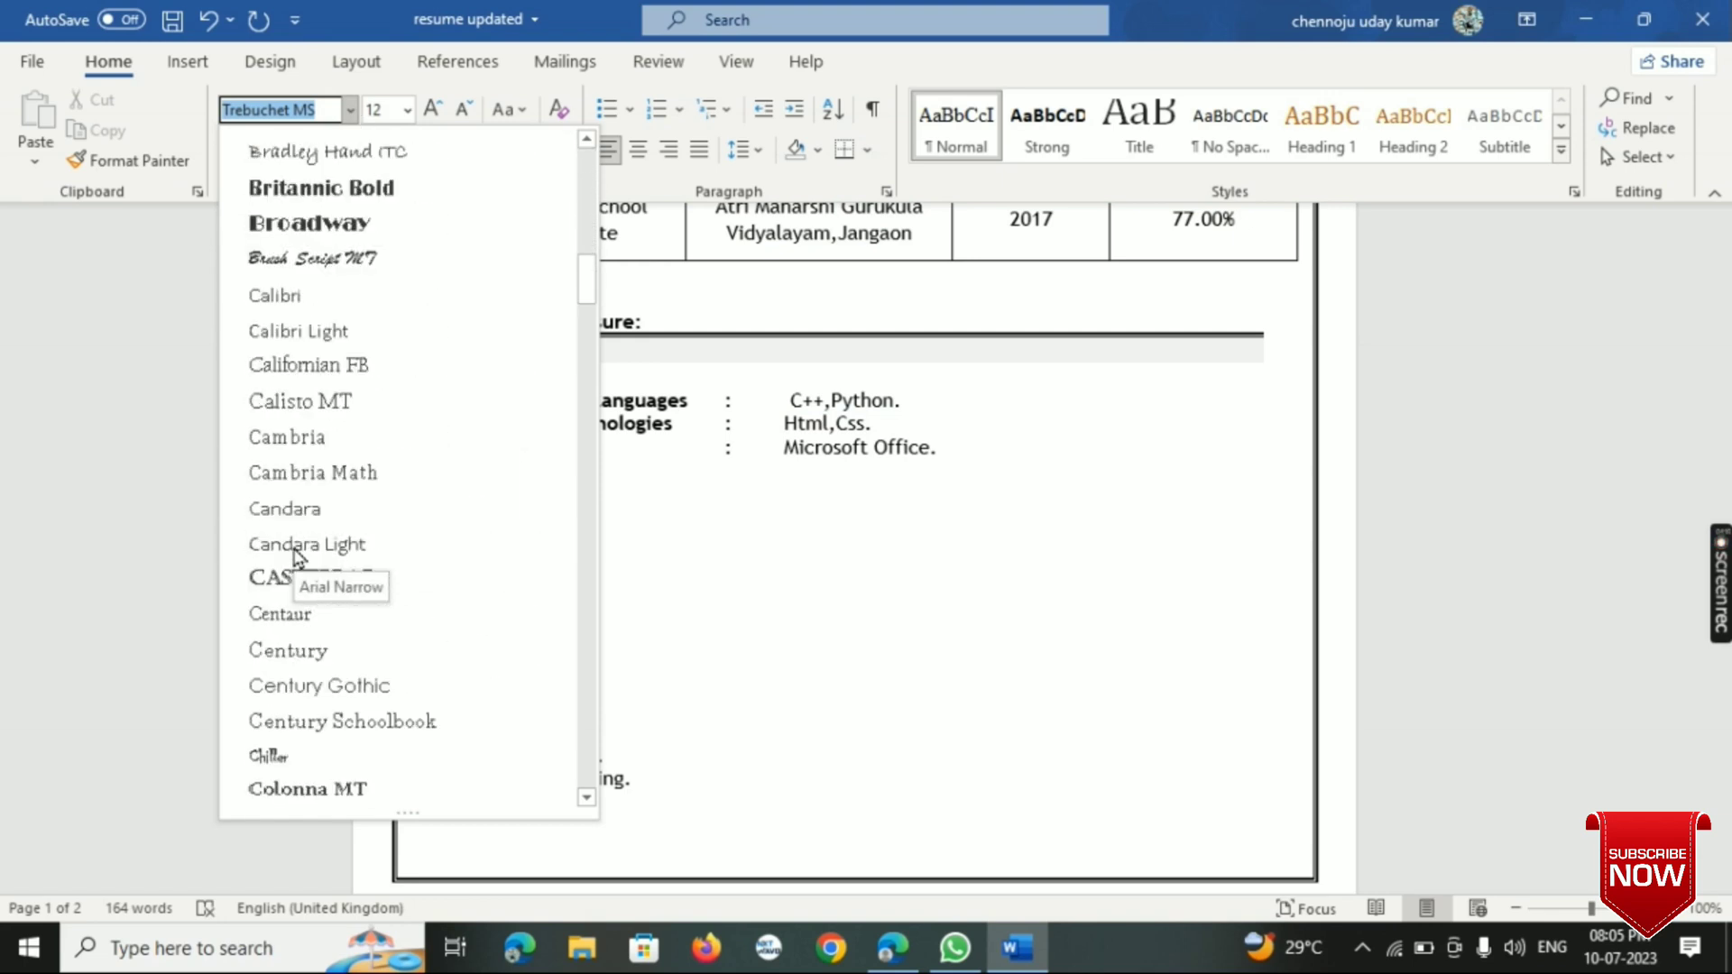
scroll(305, 793, "down", 6)
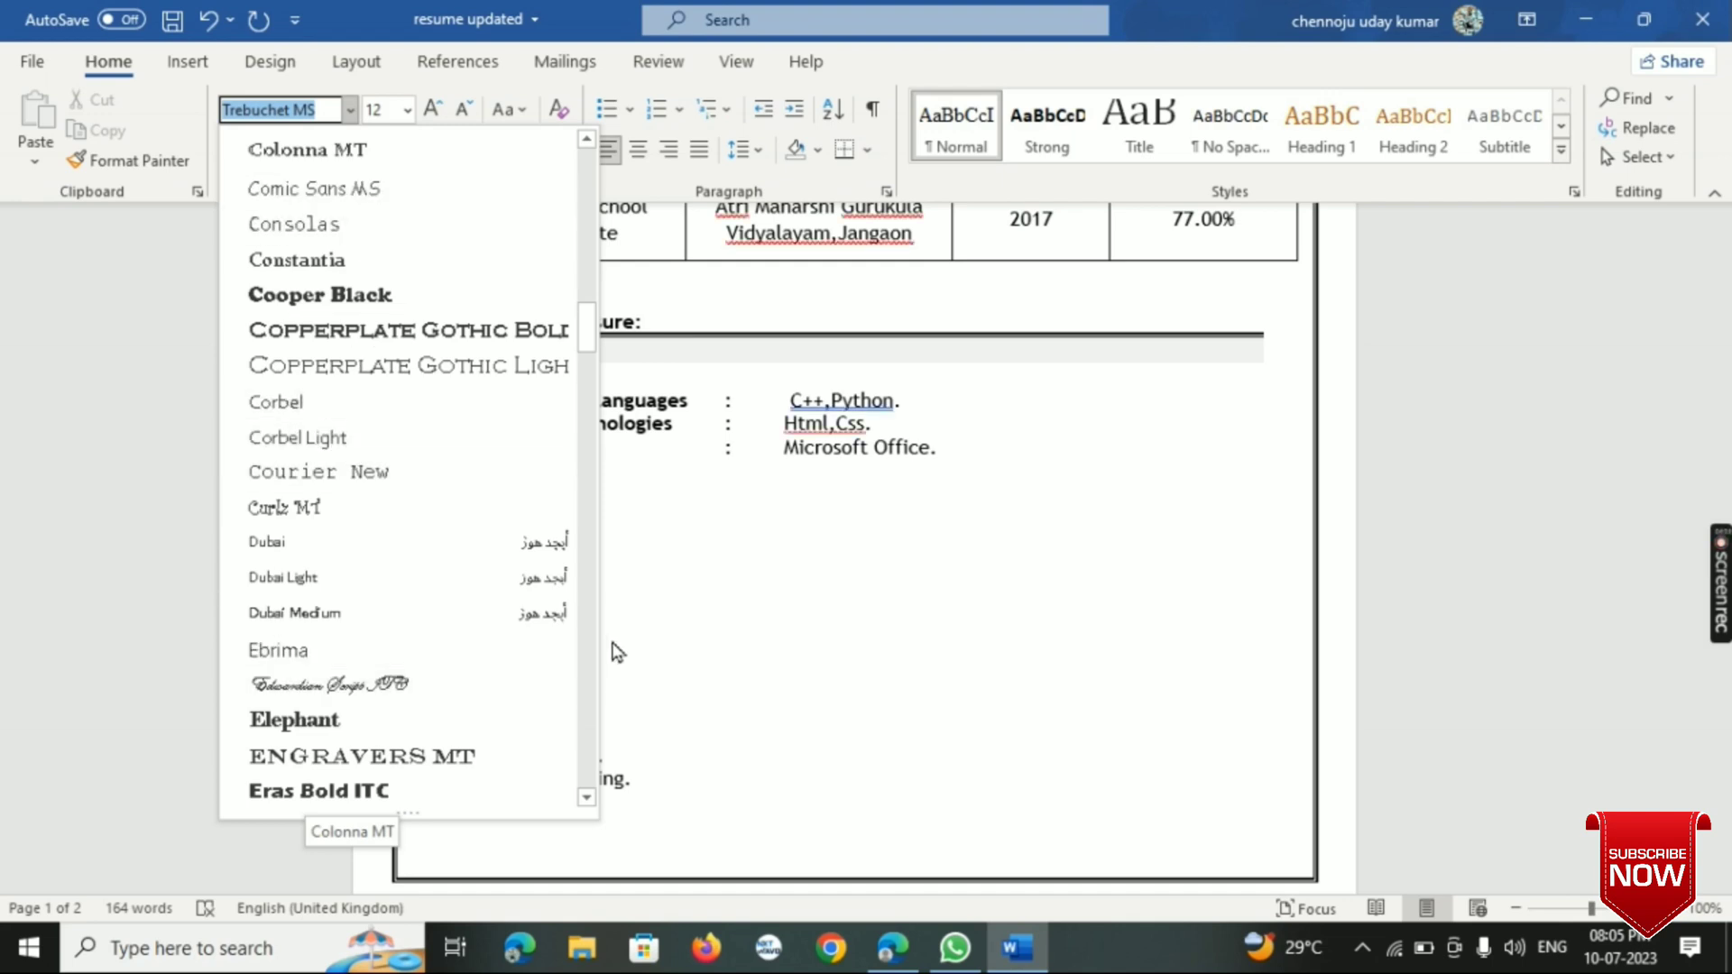
left_click(657, 634)
left_click_drag(487, 732, 622, 780)
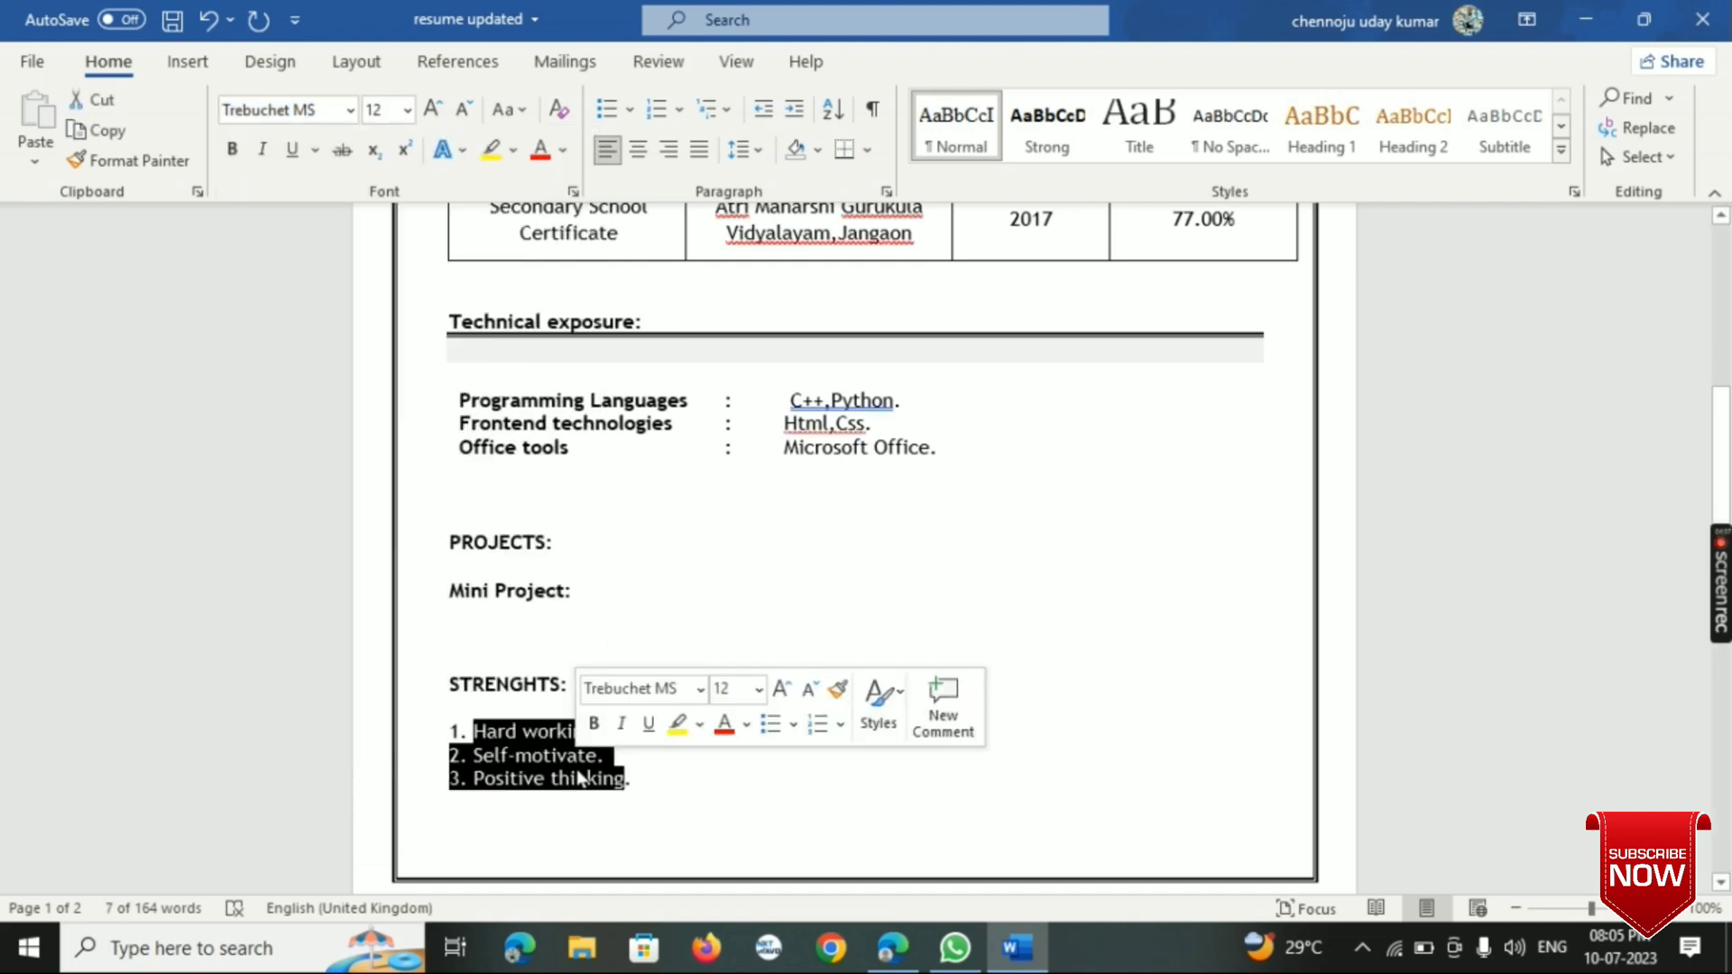
left_click(835, 568)
left_click(593, 584)
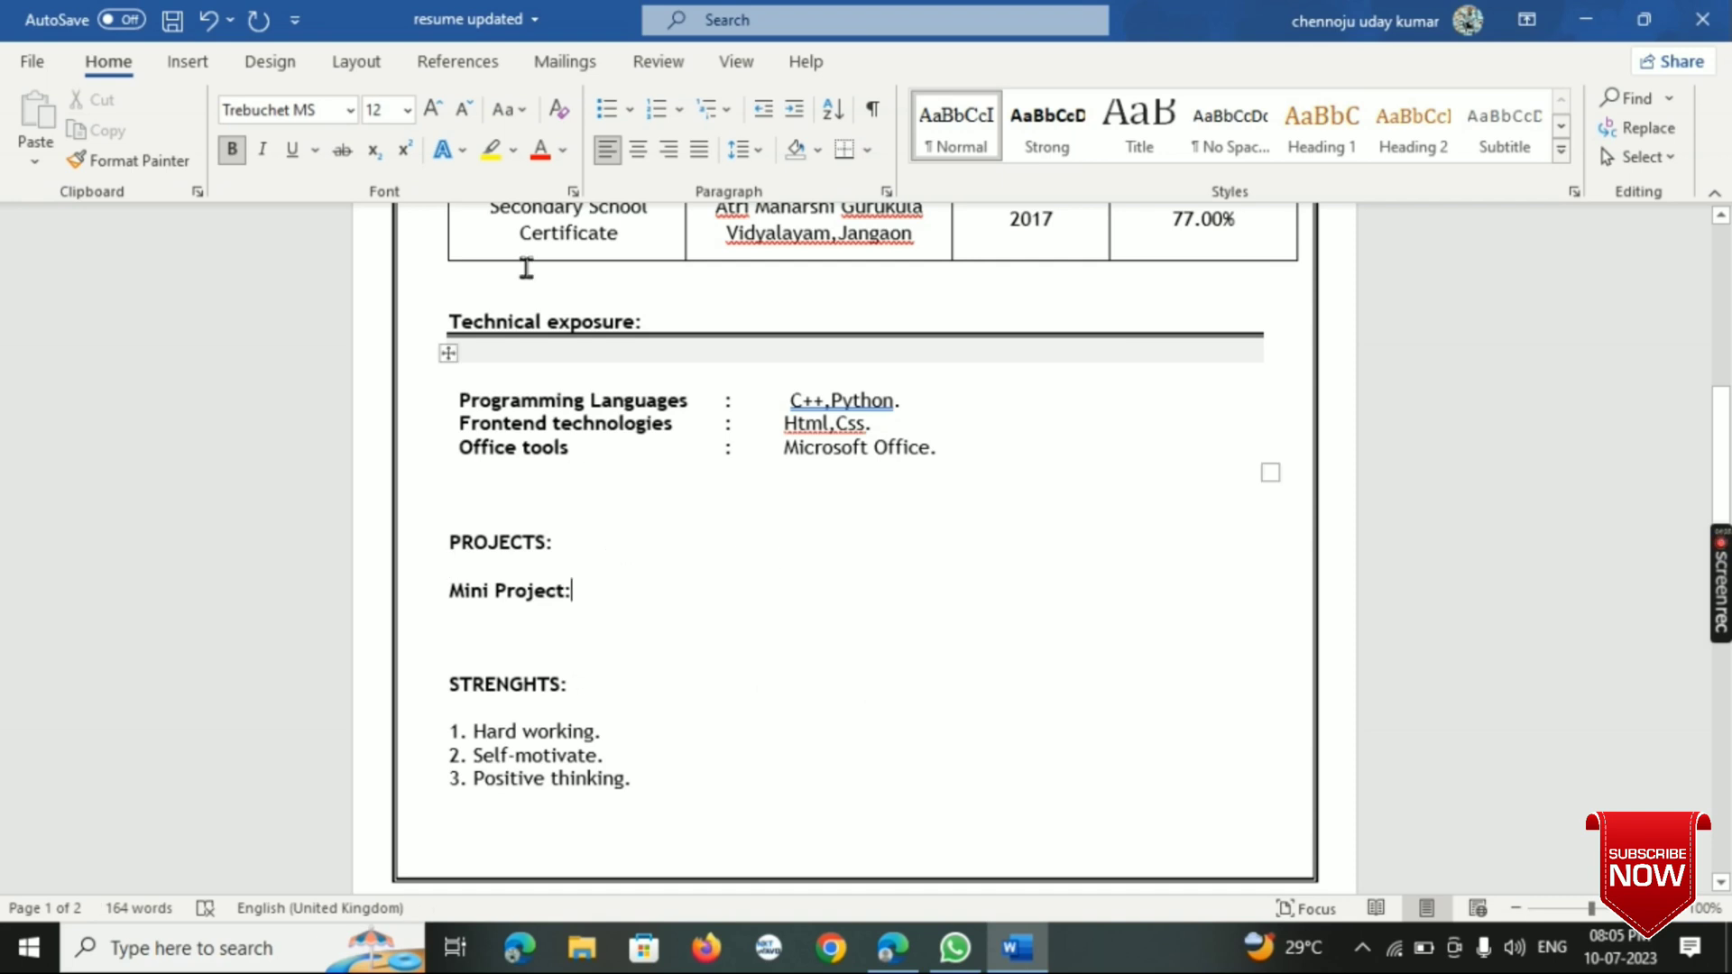
type("He")
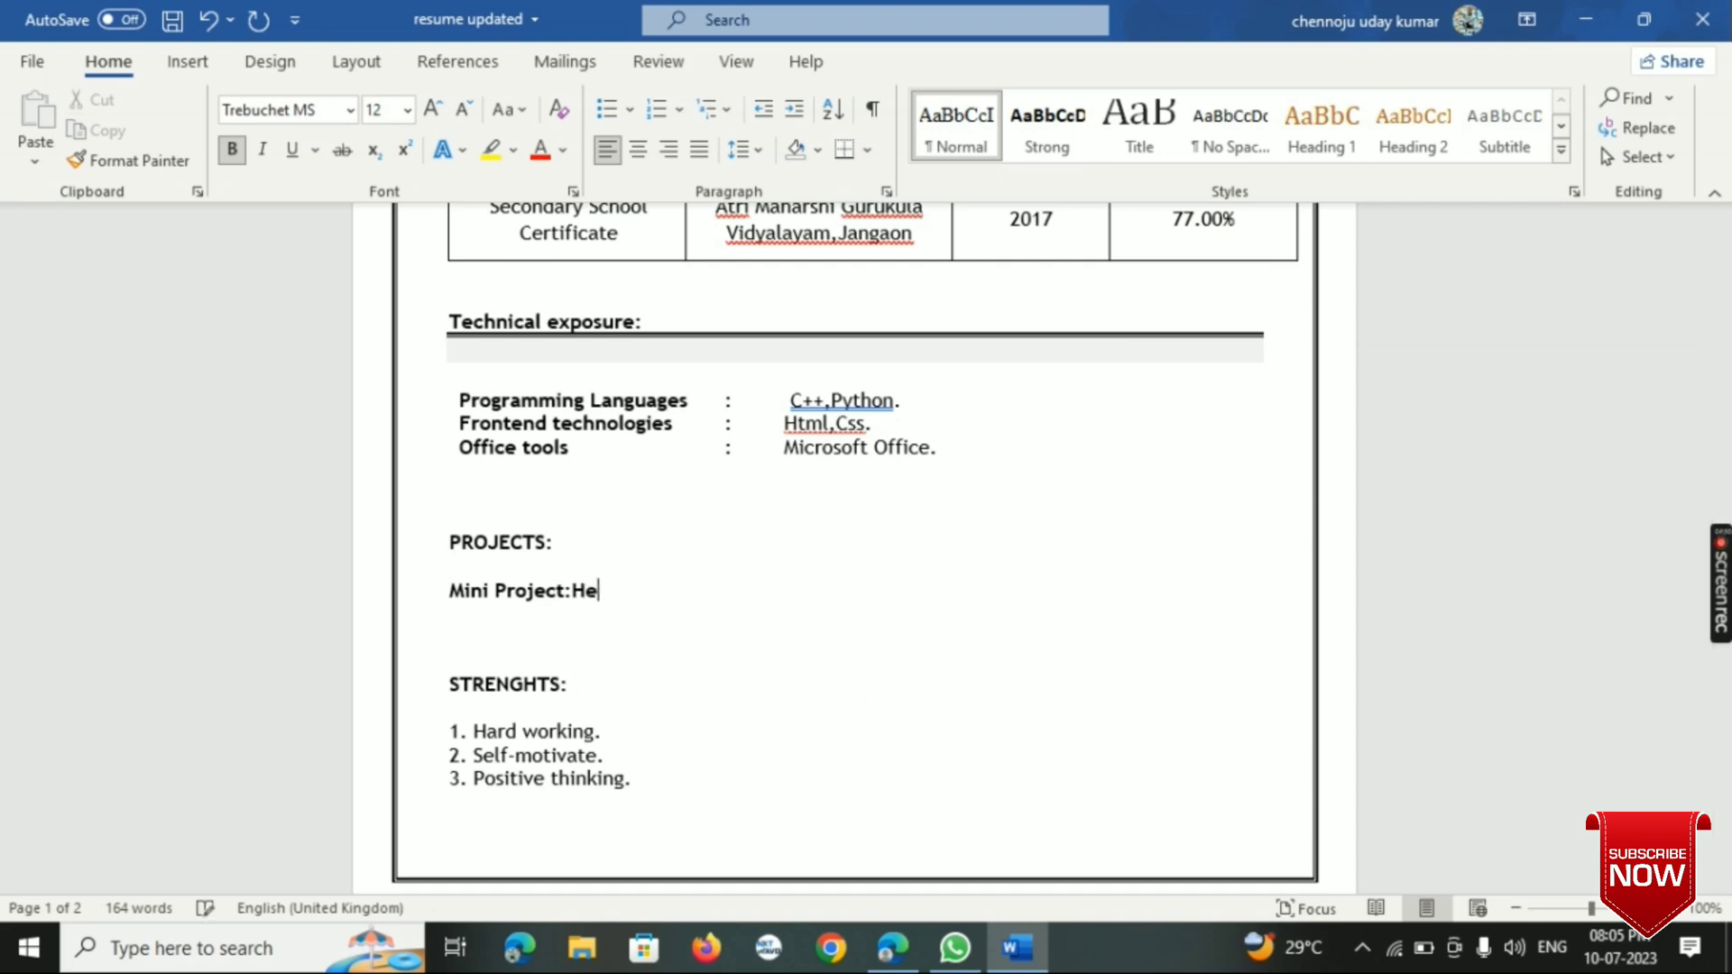
key("BackSpace")
key("BackSpace")
type("Heart")
left_click(220, 153)
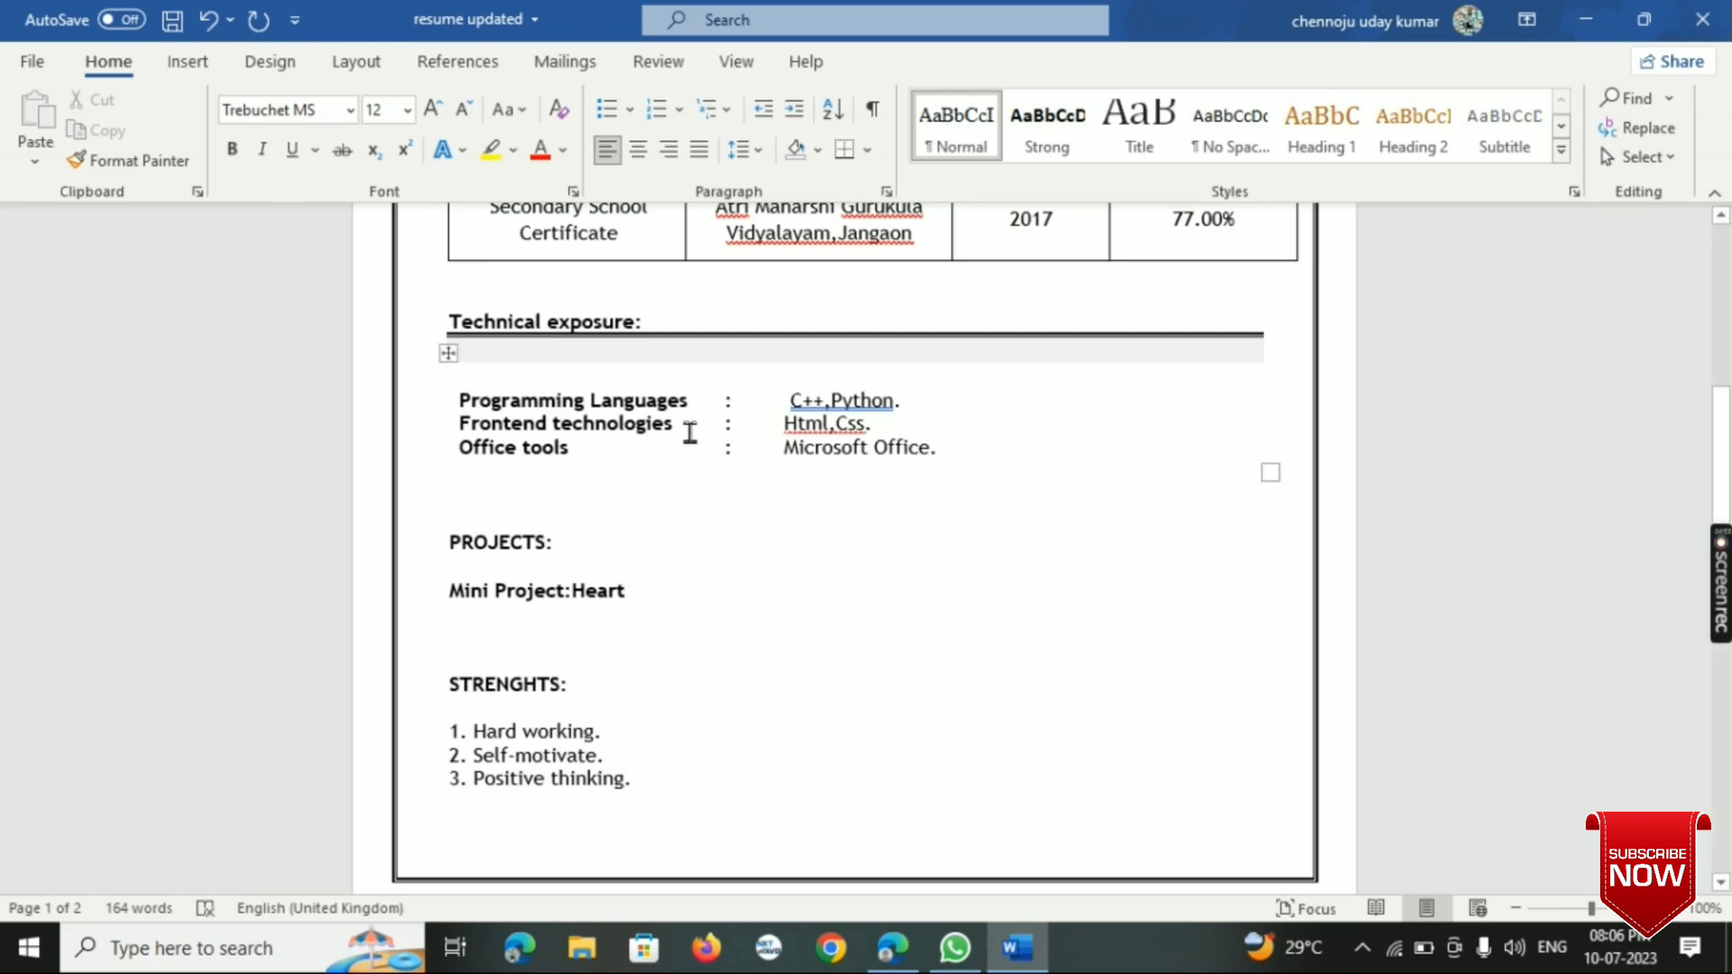
type("d")
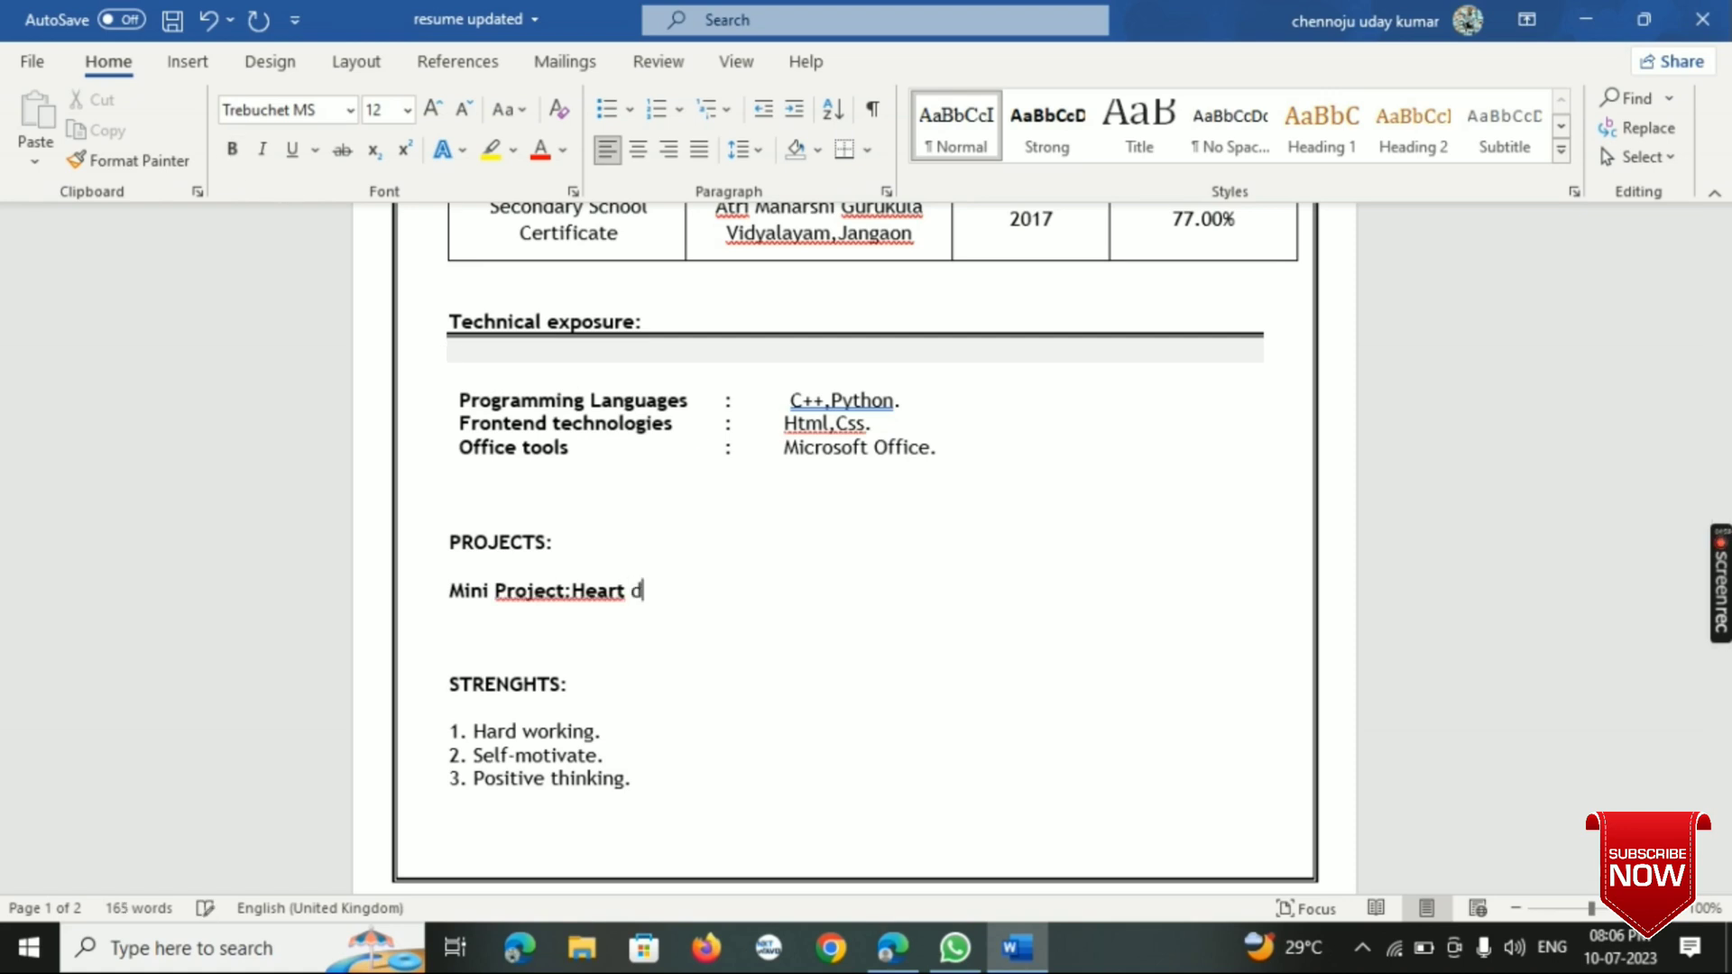
key("BackSpace")
key("BackSpace")
key("BackSpace")
key("BackSpace")
key("BackSpace")
key("BackSpace")
key("BackSpace")
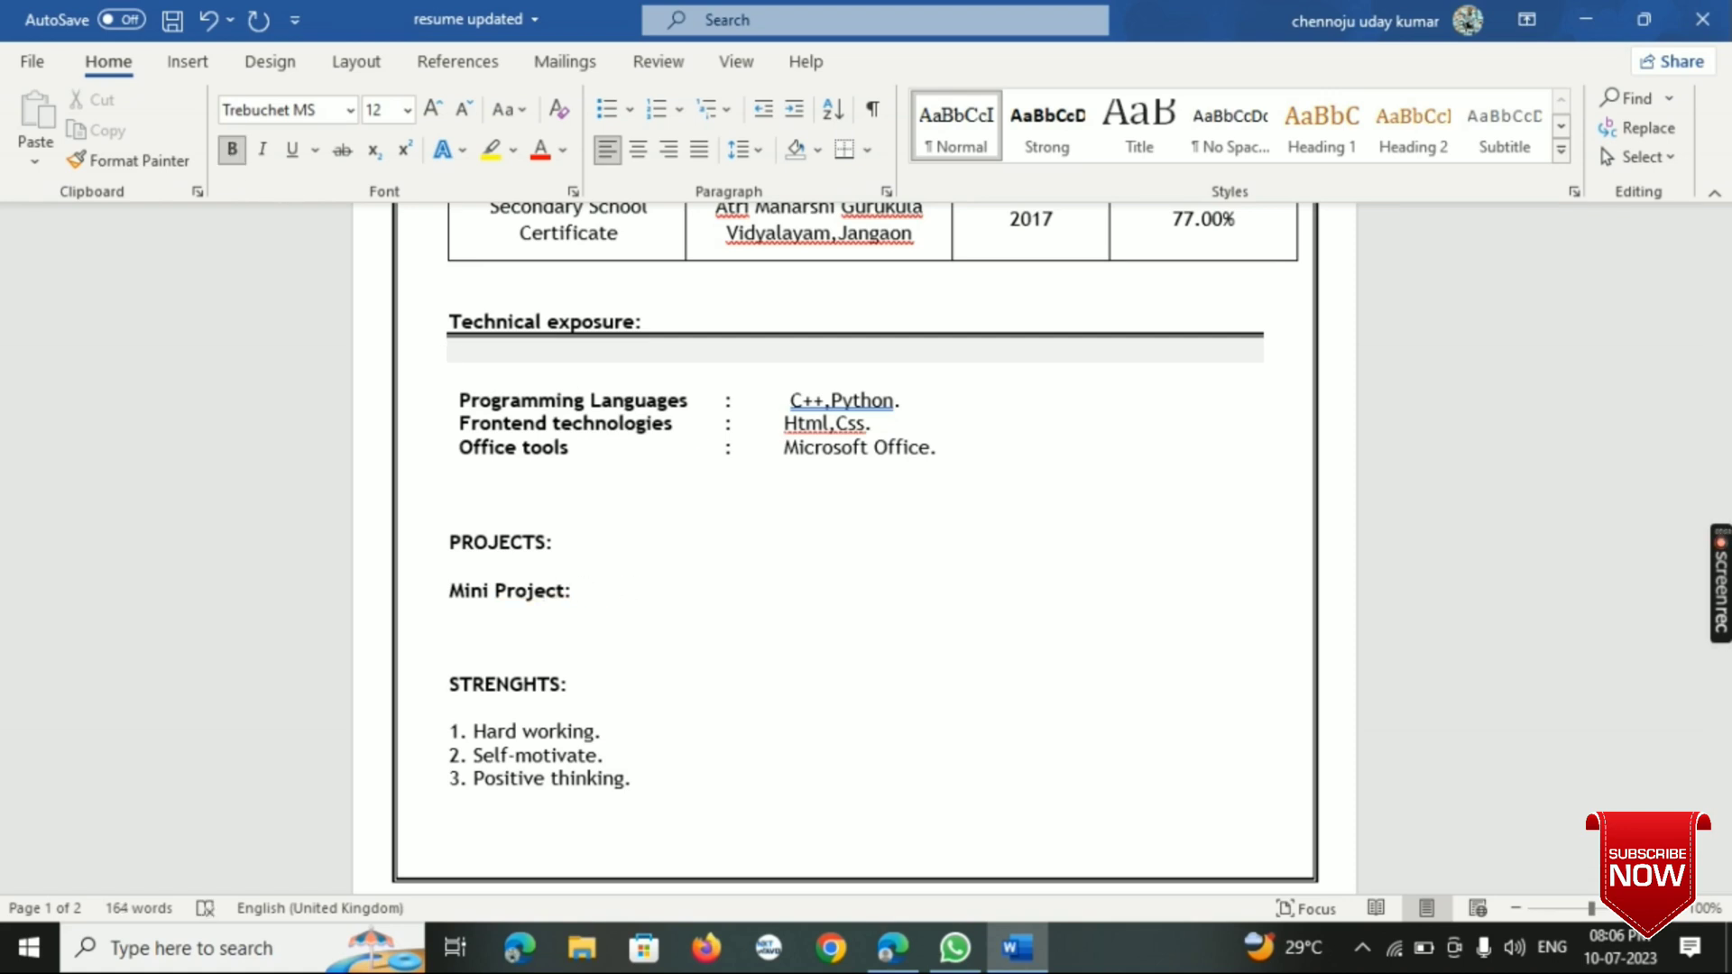
- Enter "Heart Disease Prediction" in non-bold text after "Mini Project:", separated by a space
left_click(231, 150)
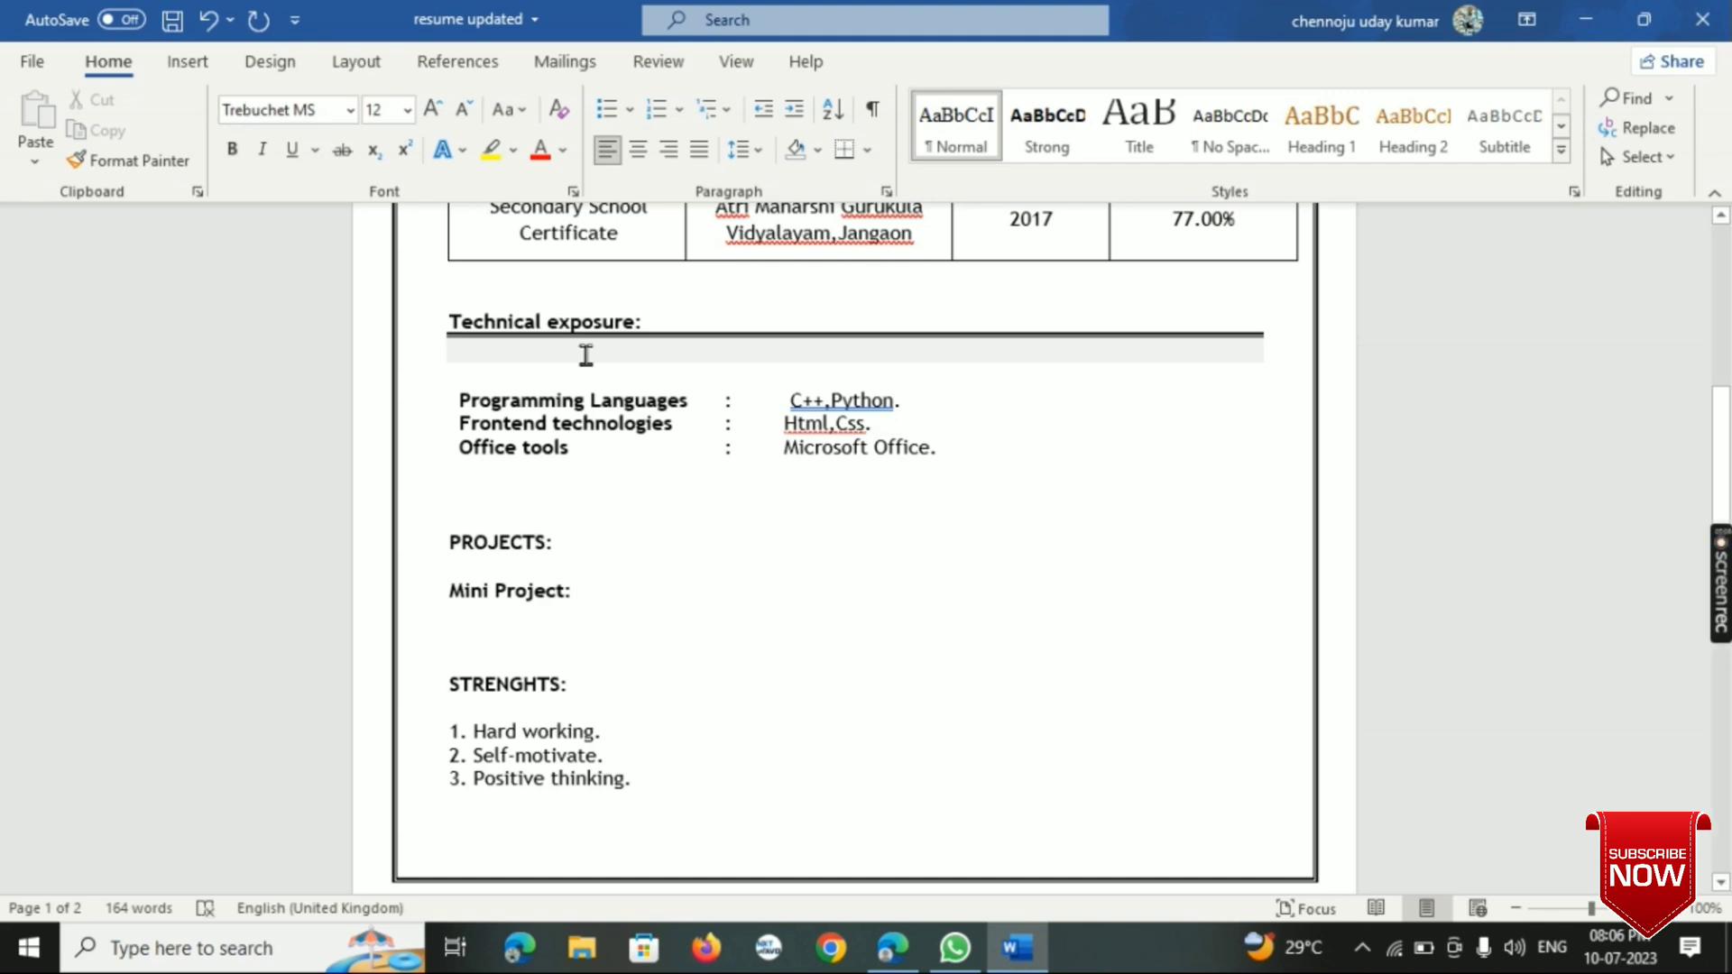
type("he")
key("BackSpace")
key("BackSpace")
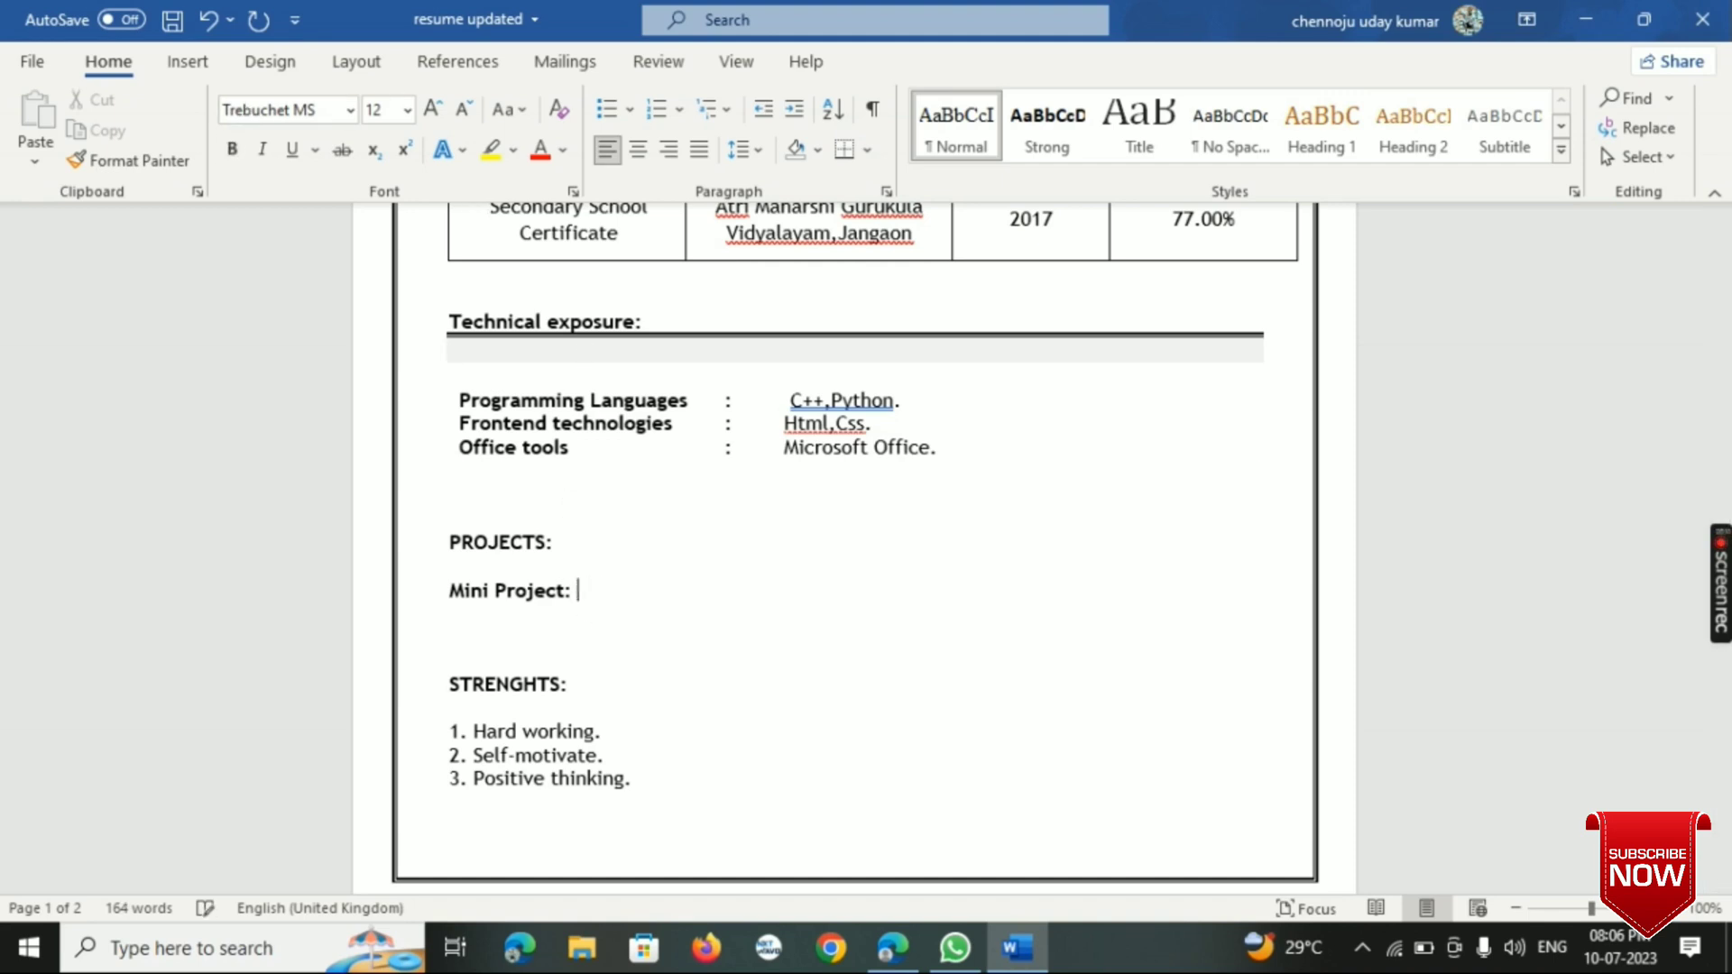
type("He")
type("art Dise")
type("e")
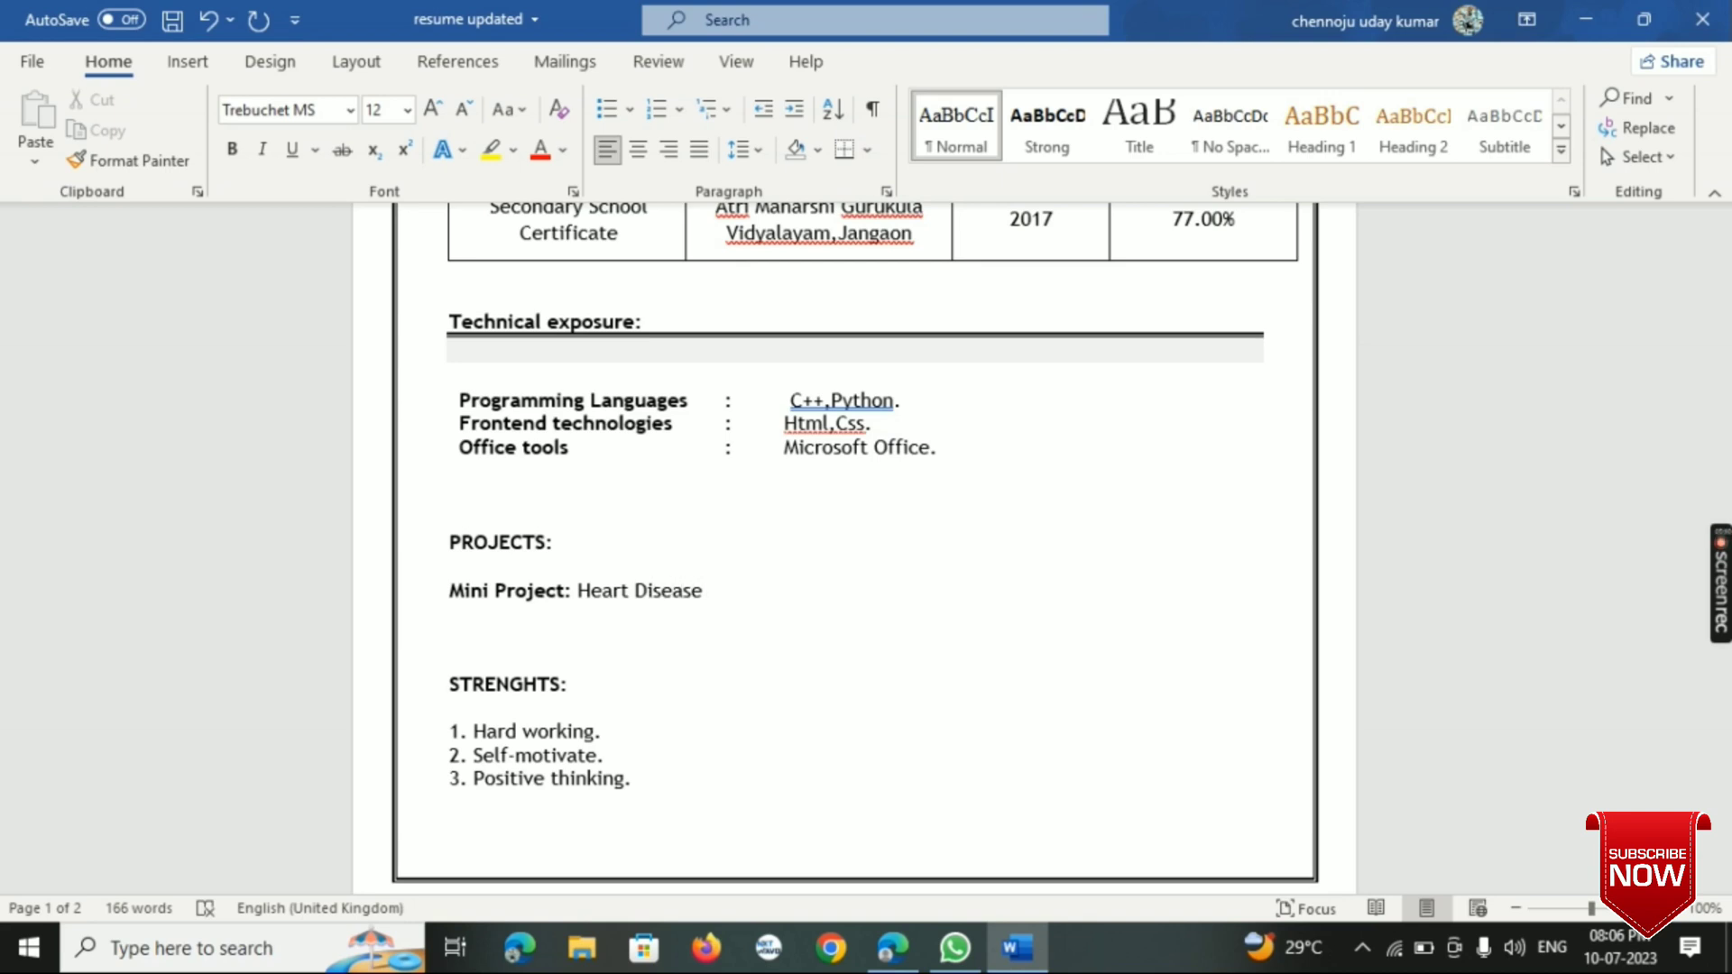
key("Down")
key("Right")
key("Right")
key("Right")
key("Right")
key("Right")
key("Right")
key("Right")
key("Right")
key("Right")
key("Right")
key("Right")
key("Right")
key("Right")
key("Right")
key("Right")
type("Prediction")
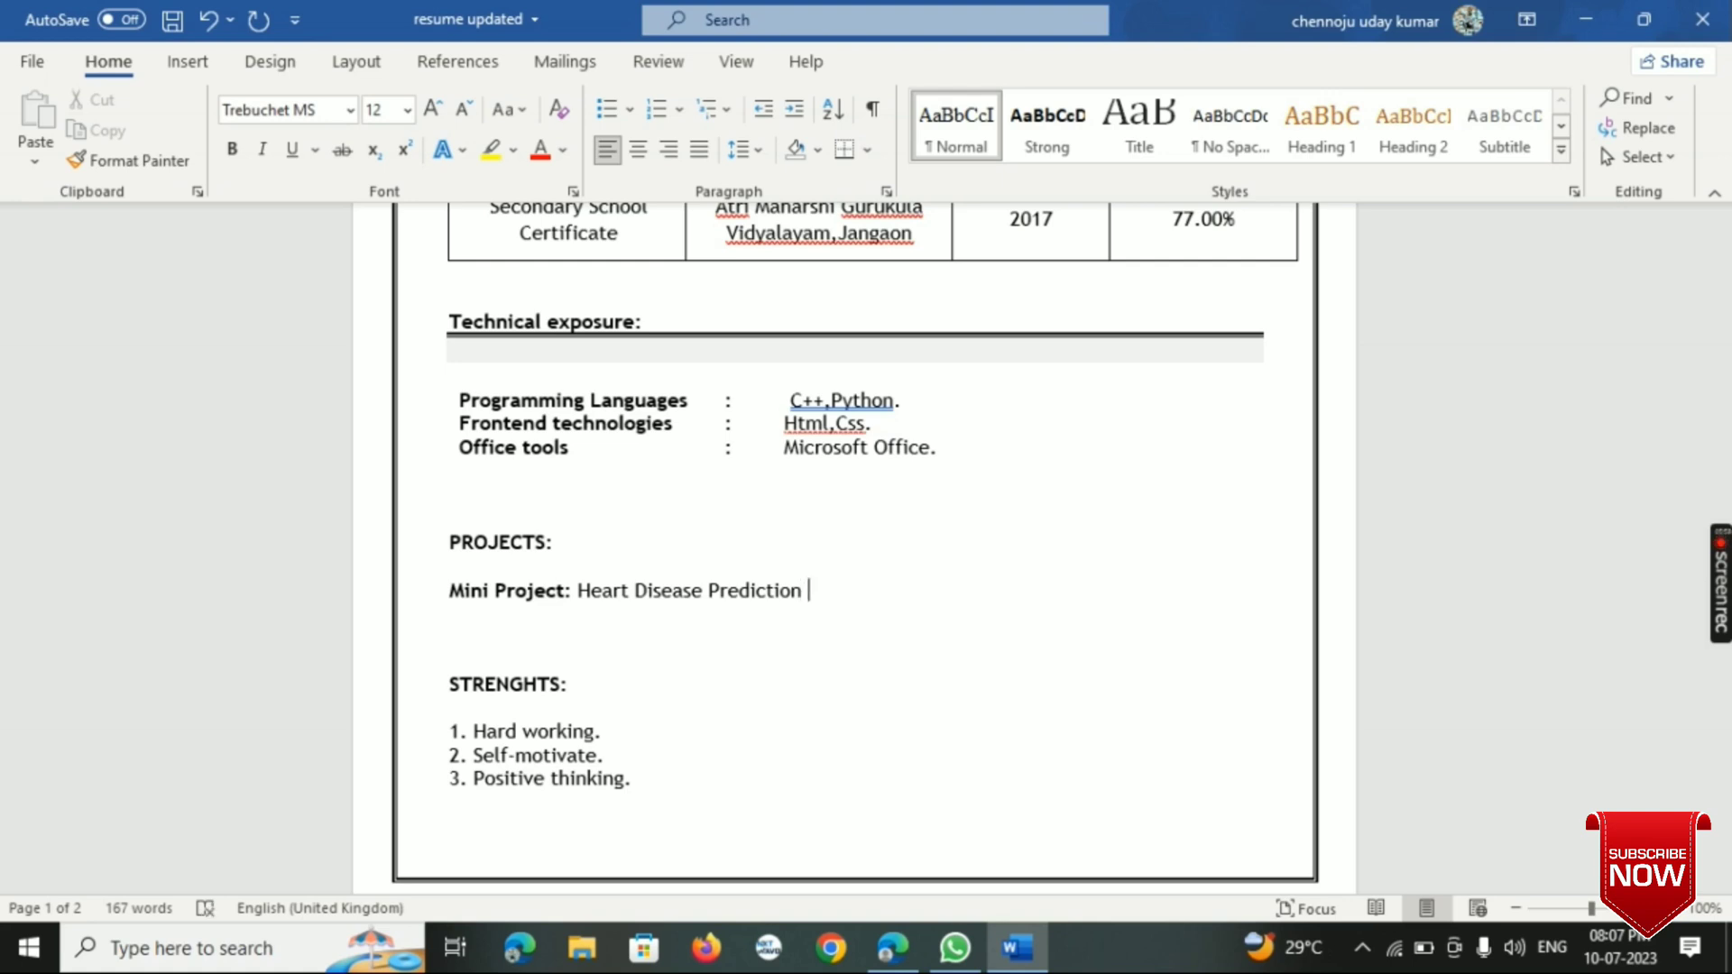
type(" using bio insp")
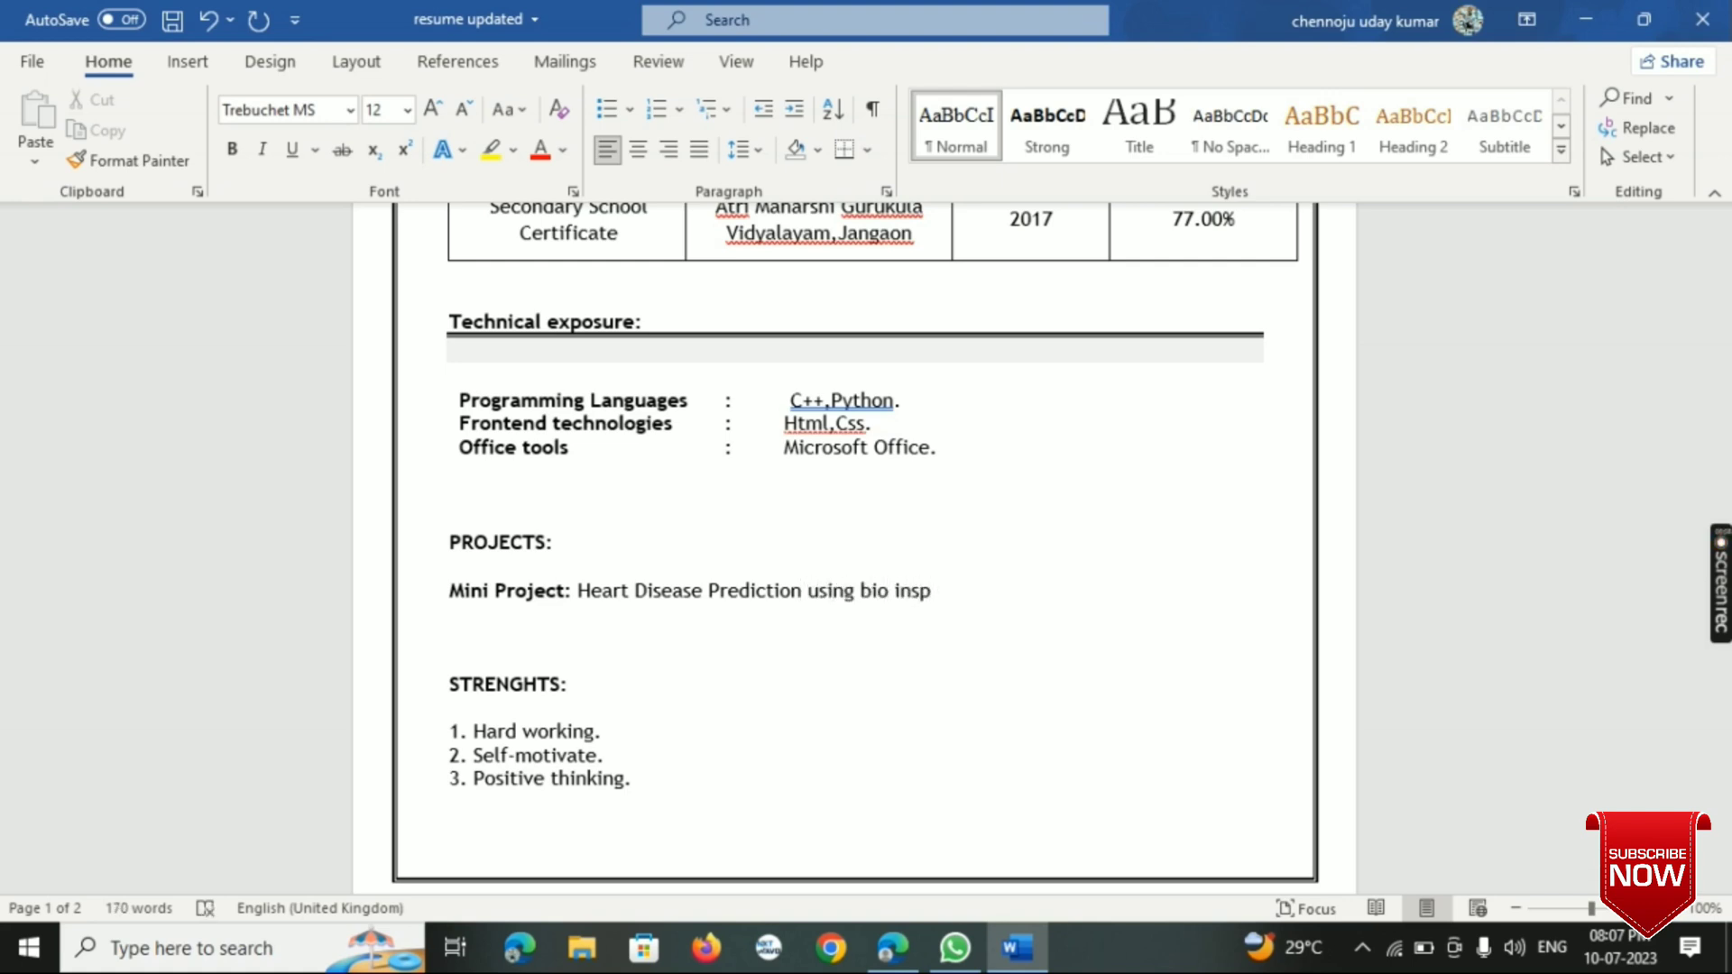
type("ired algorithms")
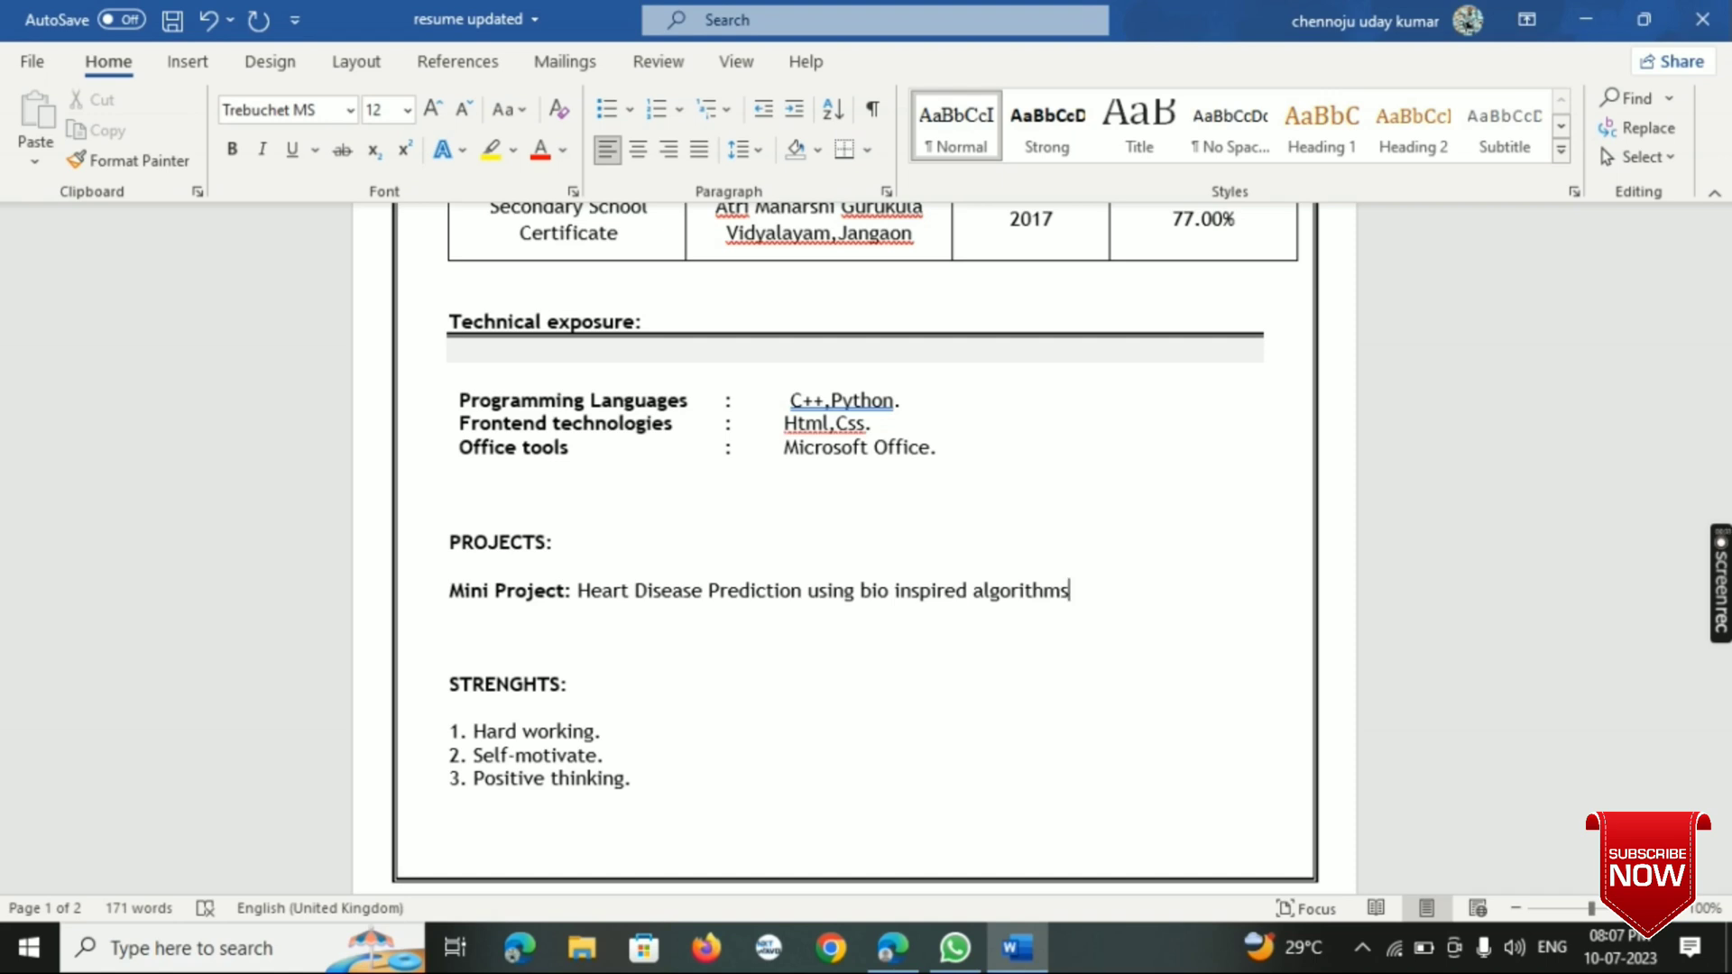
- Start an indented line below the mini project title at font size 11 and paste the copied project description there
key("Return")
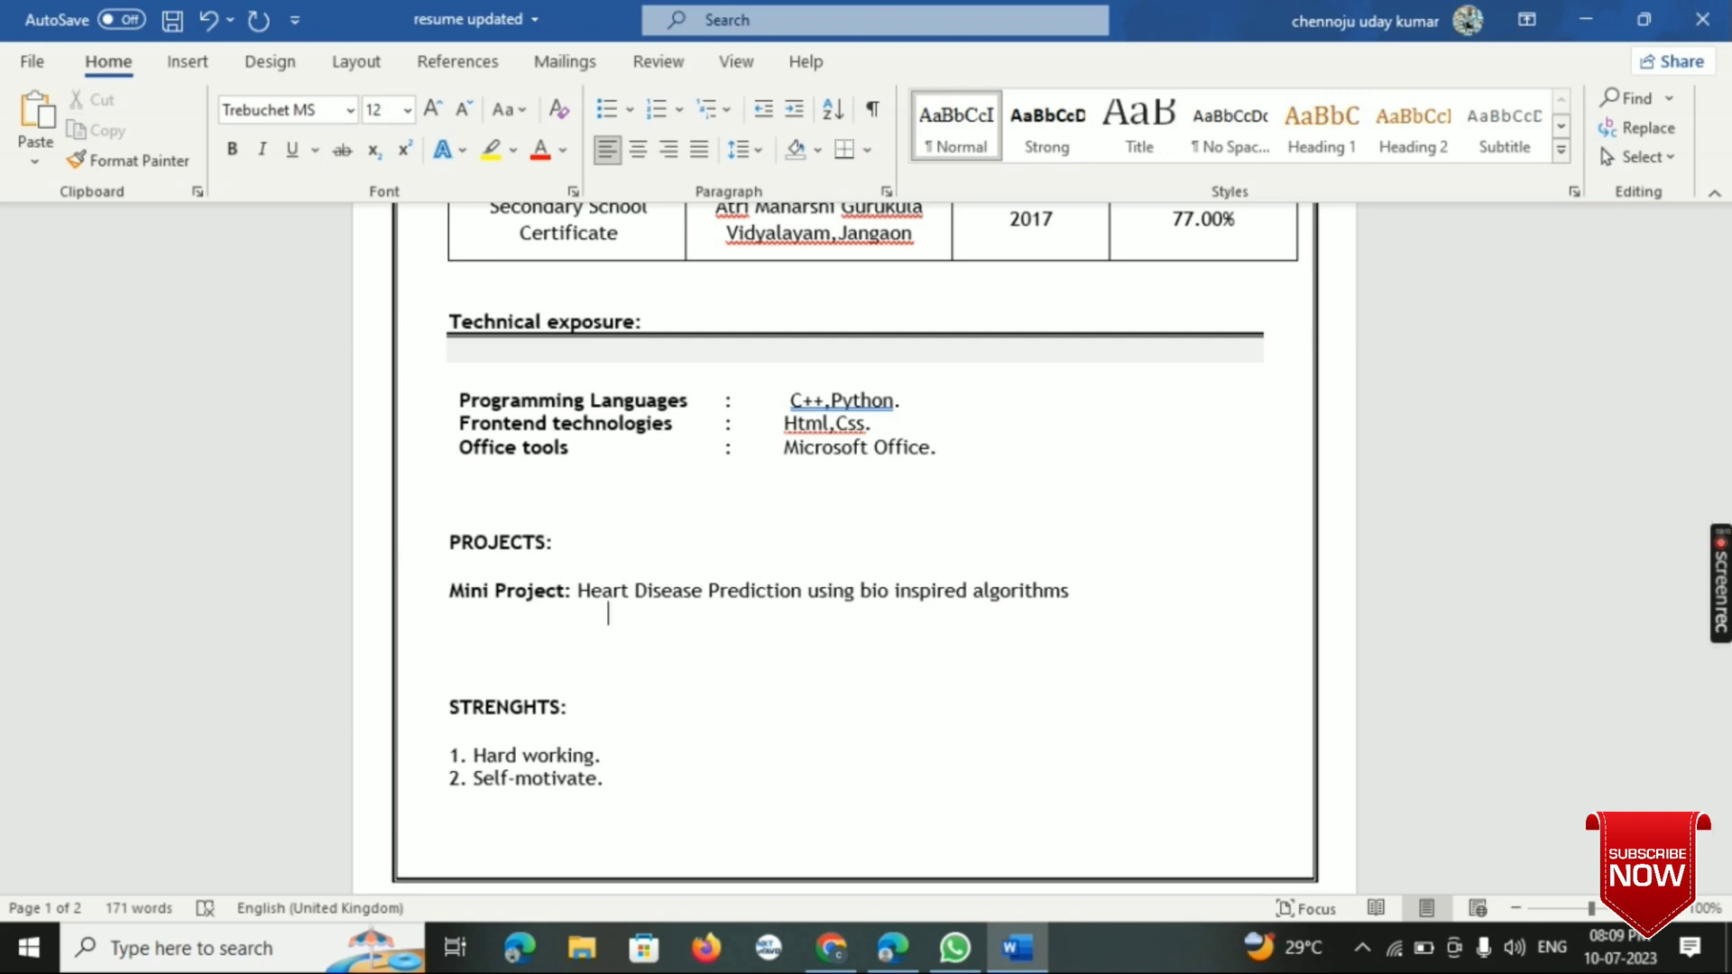
key("BackSpace")
key("BackSpace")
key("BackSpace")
key("BackSpace")
left_click(408, 110)
left_click(386, 228)
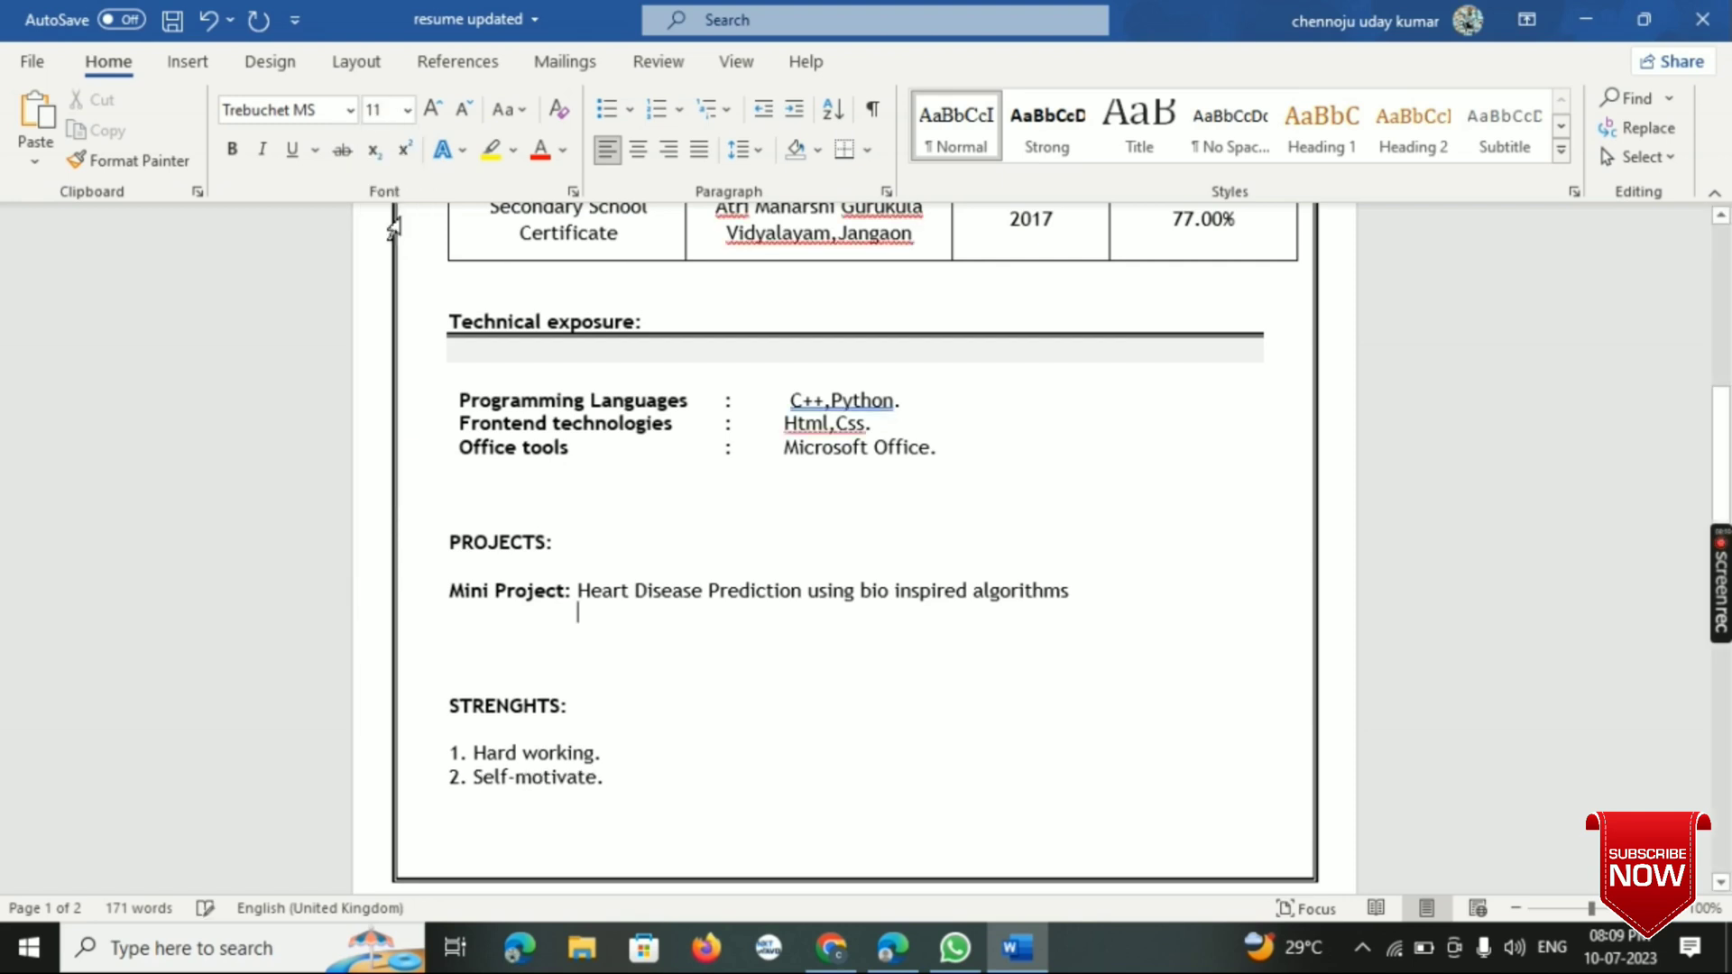
type("This project predicts person with heart disease by extracting the patient medical history that leads to a fatal heart disease from a dataset that includes patients' medical history such as chest pain, sugar level, blood pressure, serum cholesterol, maximum heart rate achieved etc.")
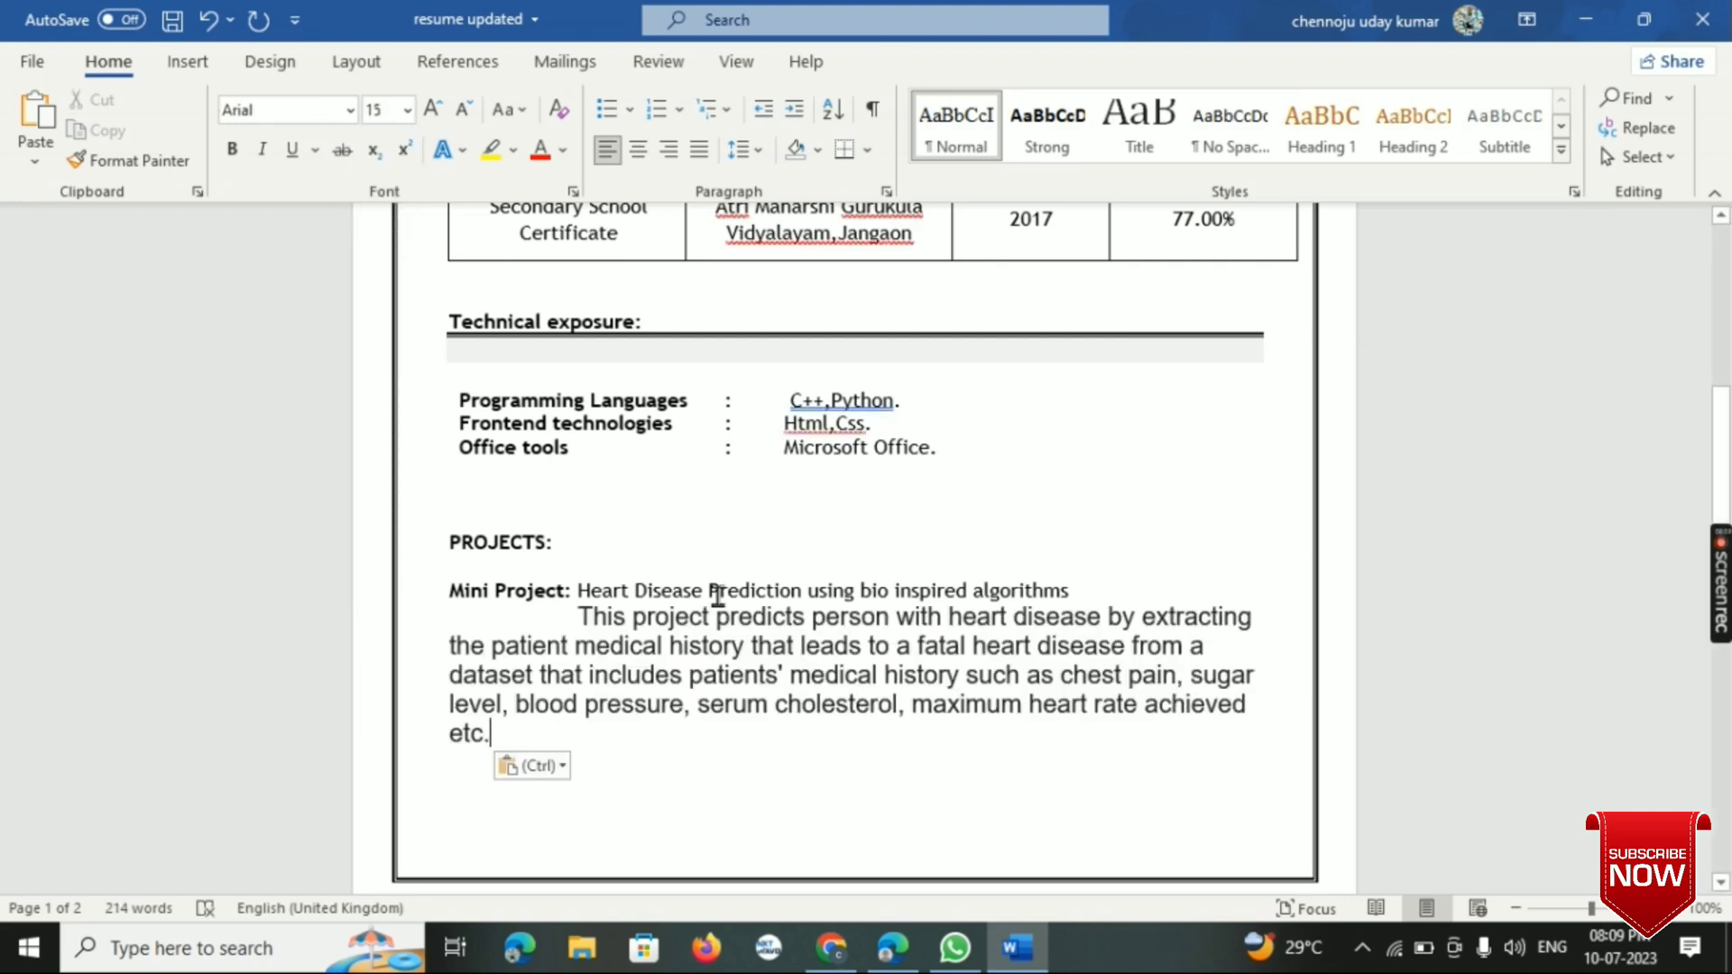
- Set the font size of the whole pasted project description to 11
left_click_drag(580, 616, 646, 734)
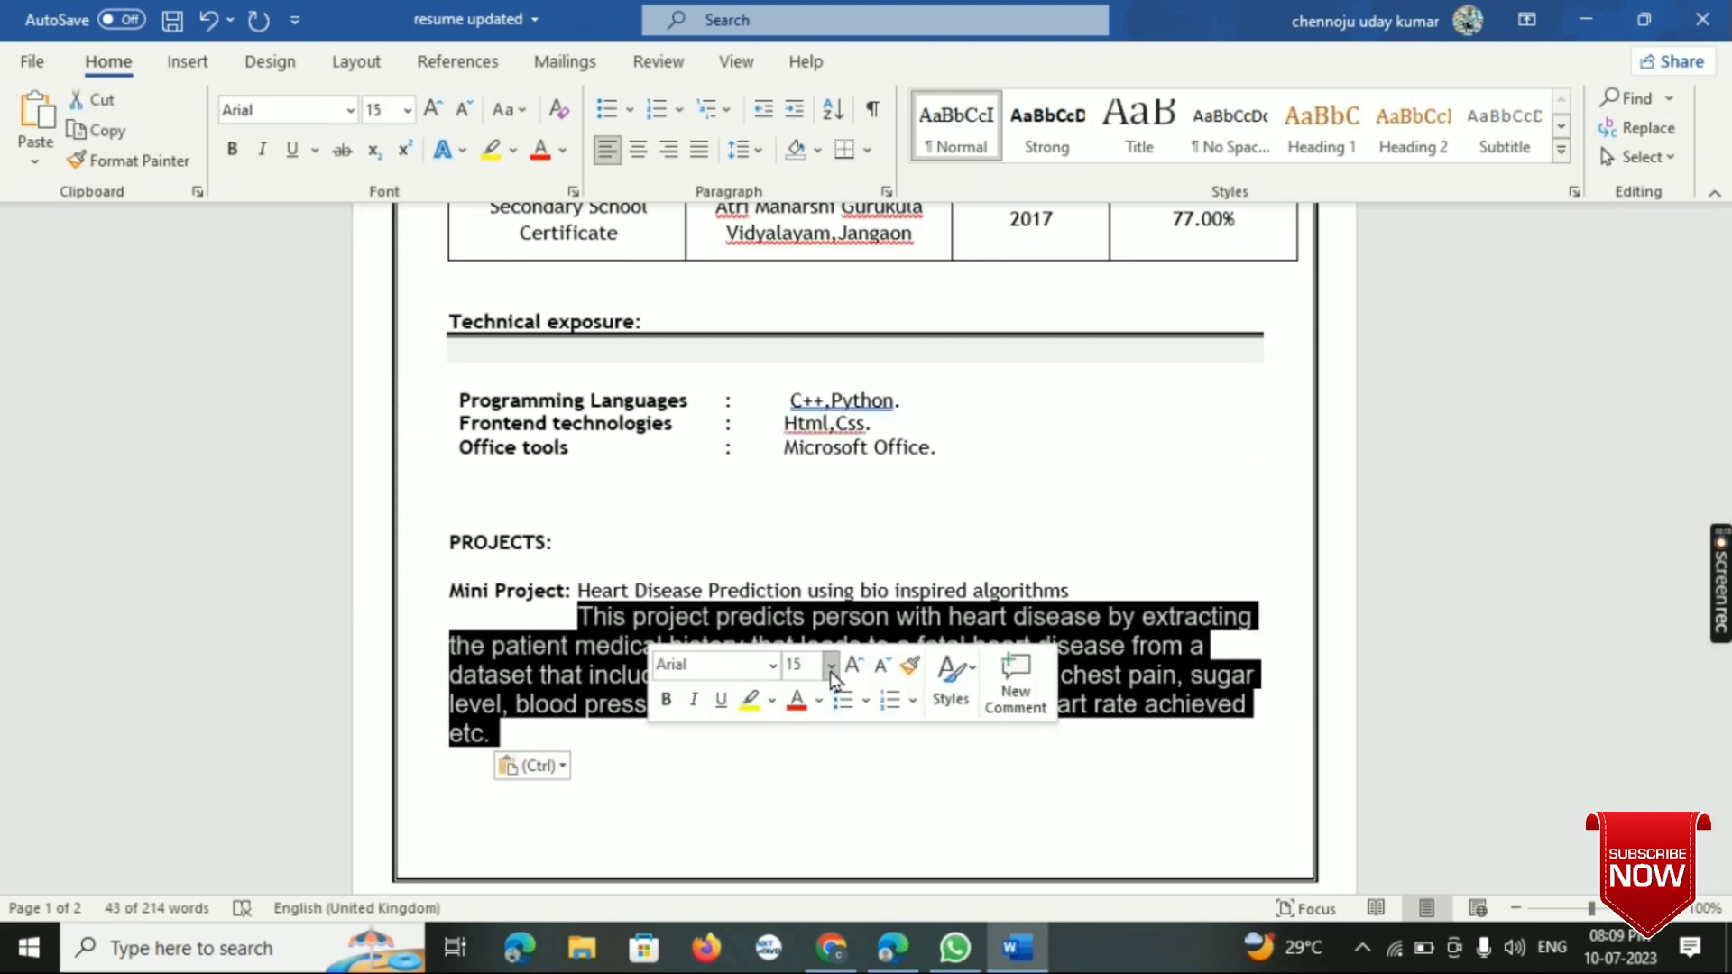
left_click(830, 665)
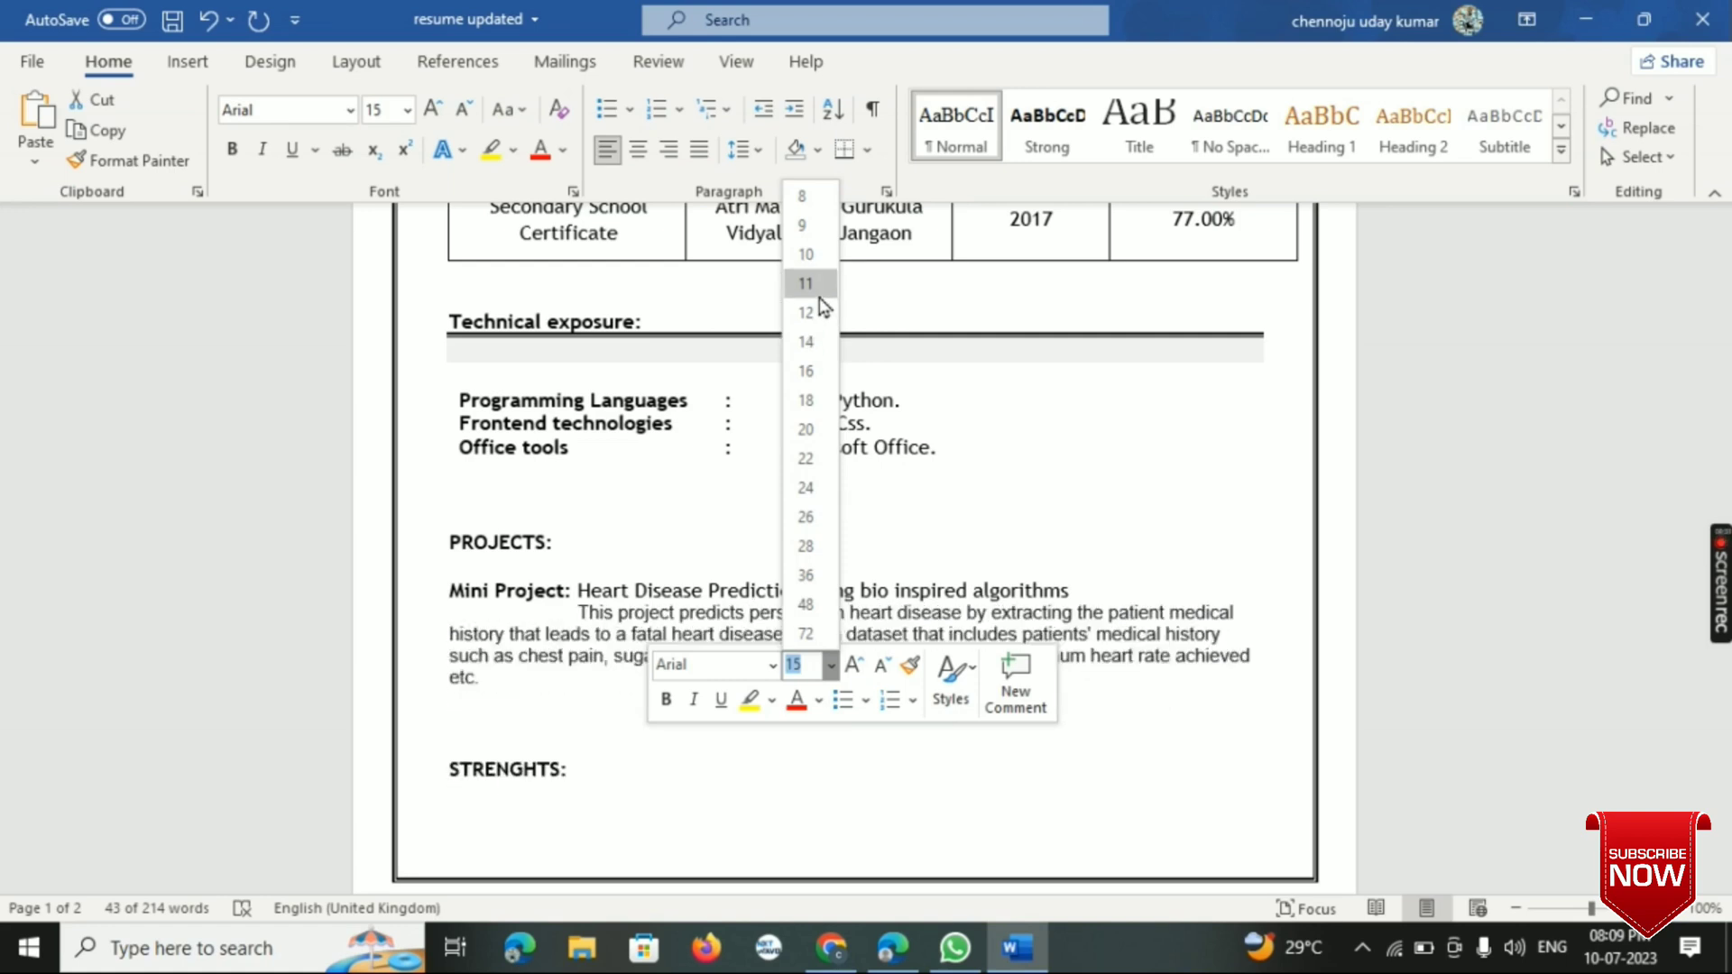
left_click(820, 295)
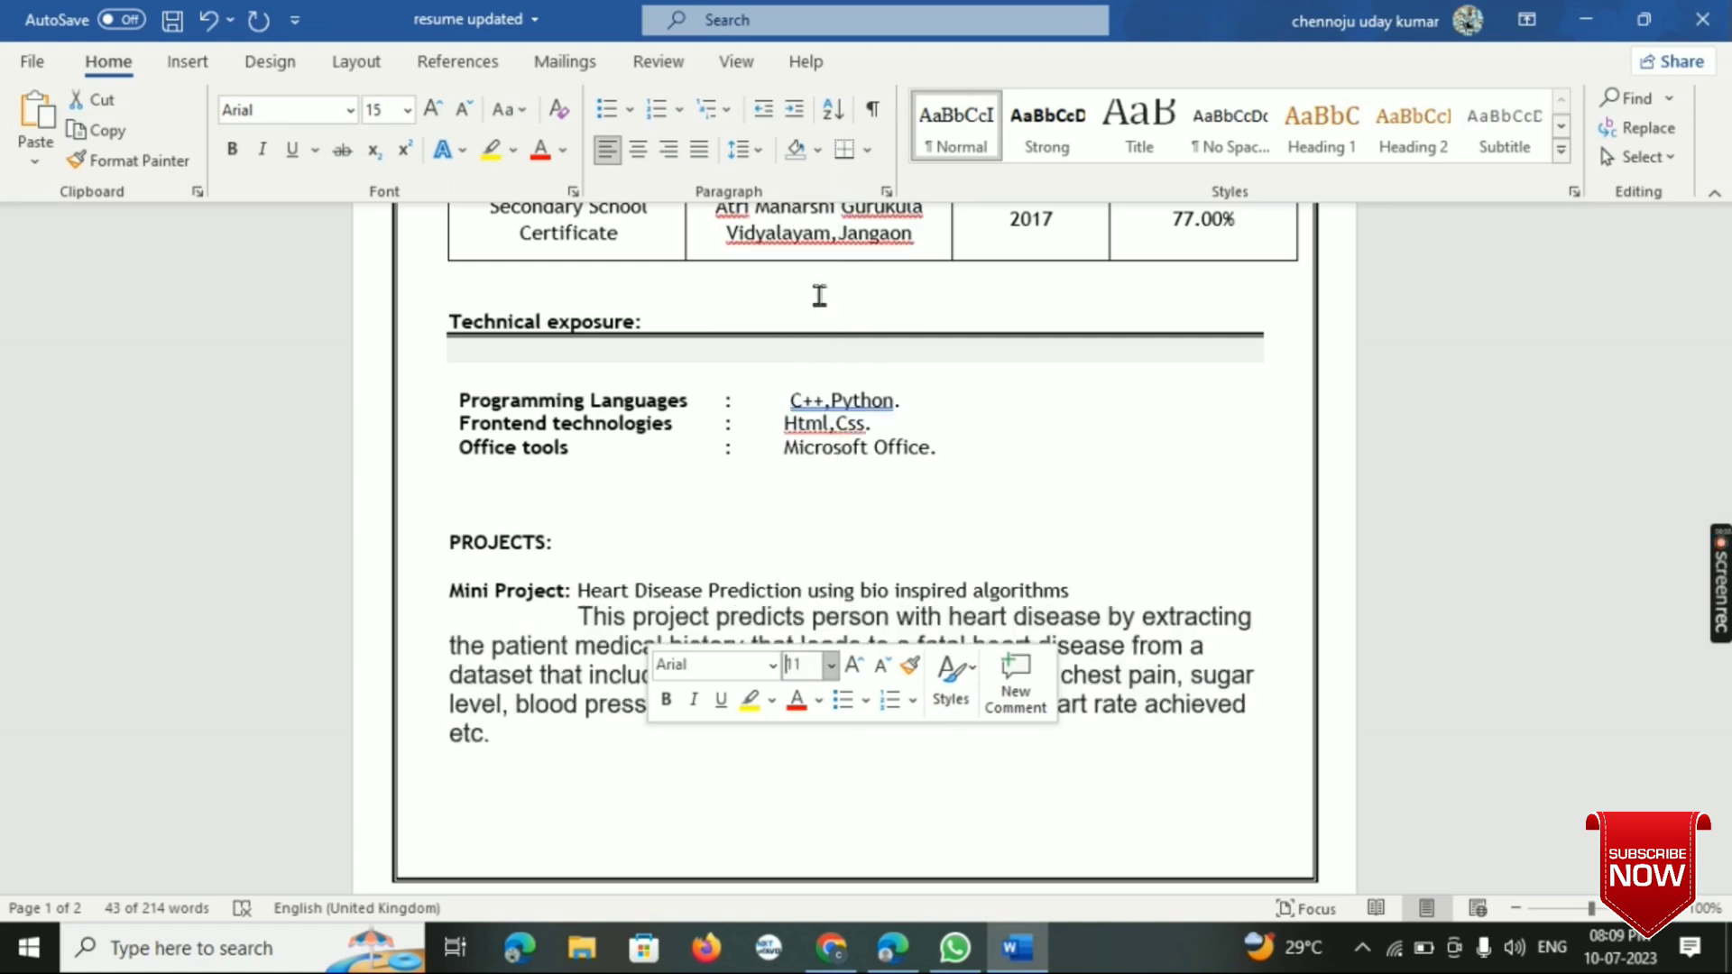
left_click(758, 566)
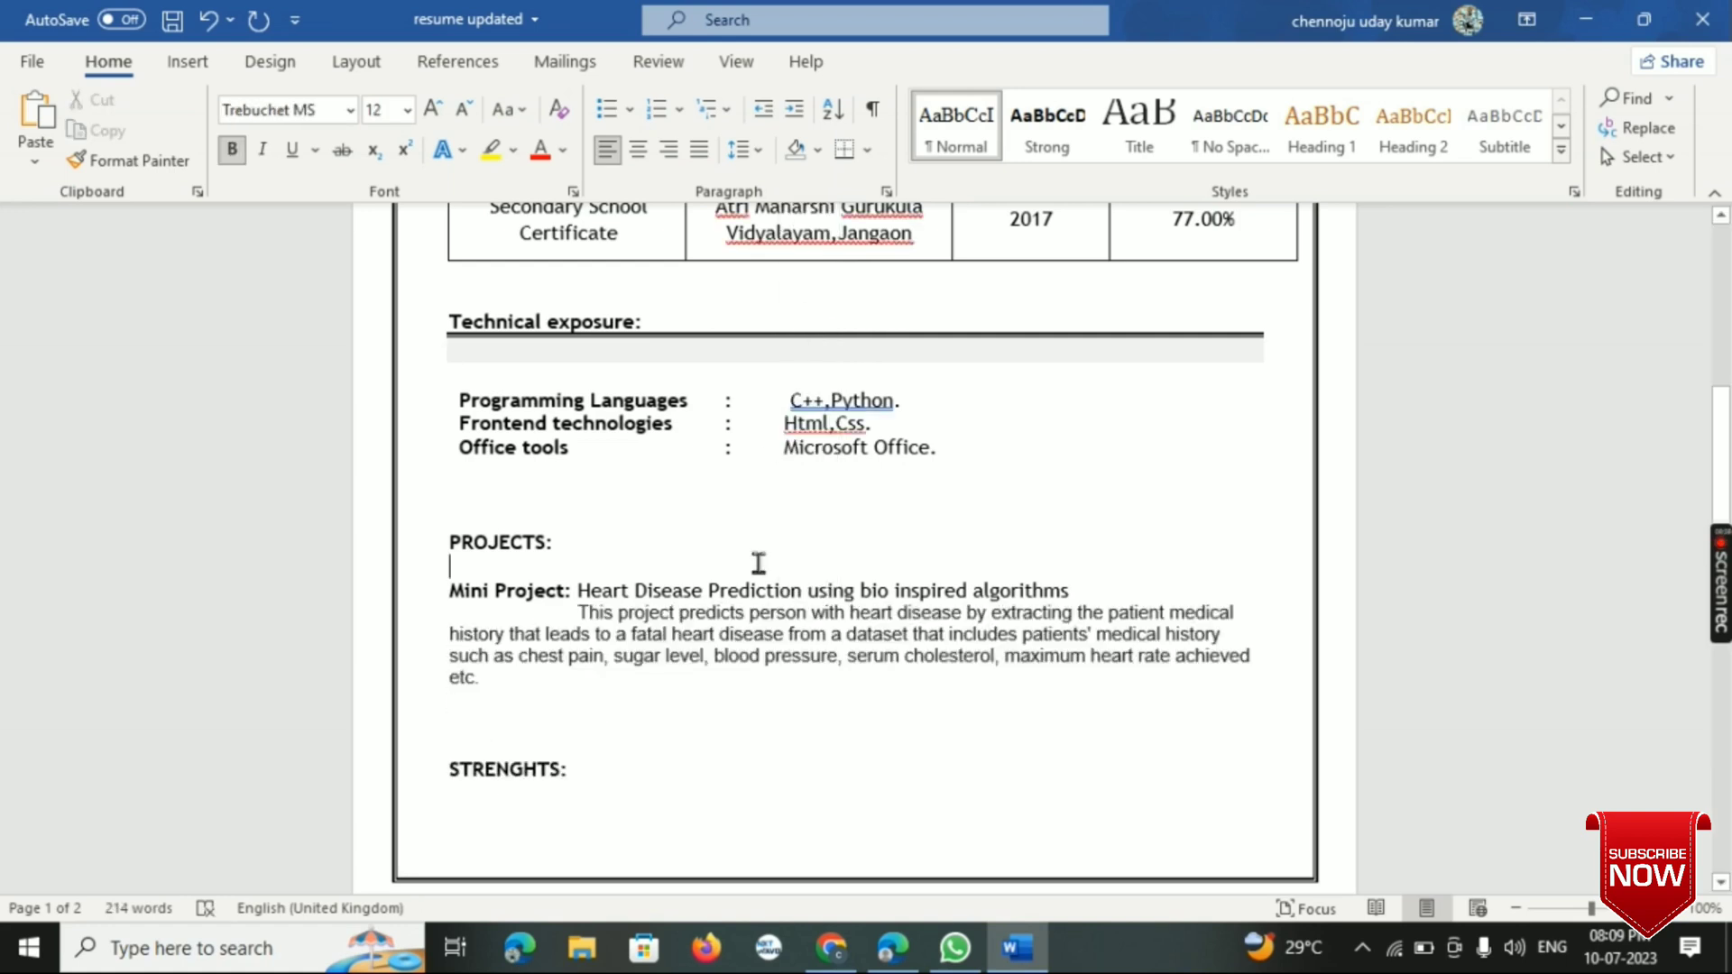
- Remove the indent before "This project predicts" and the extra gap before "history" in the project description
left_click(447, 636)
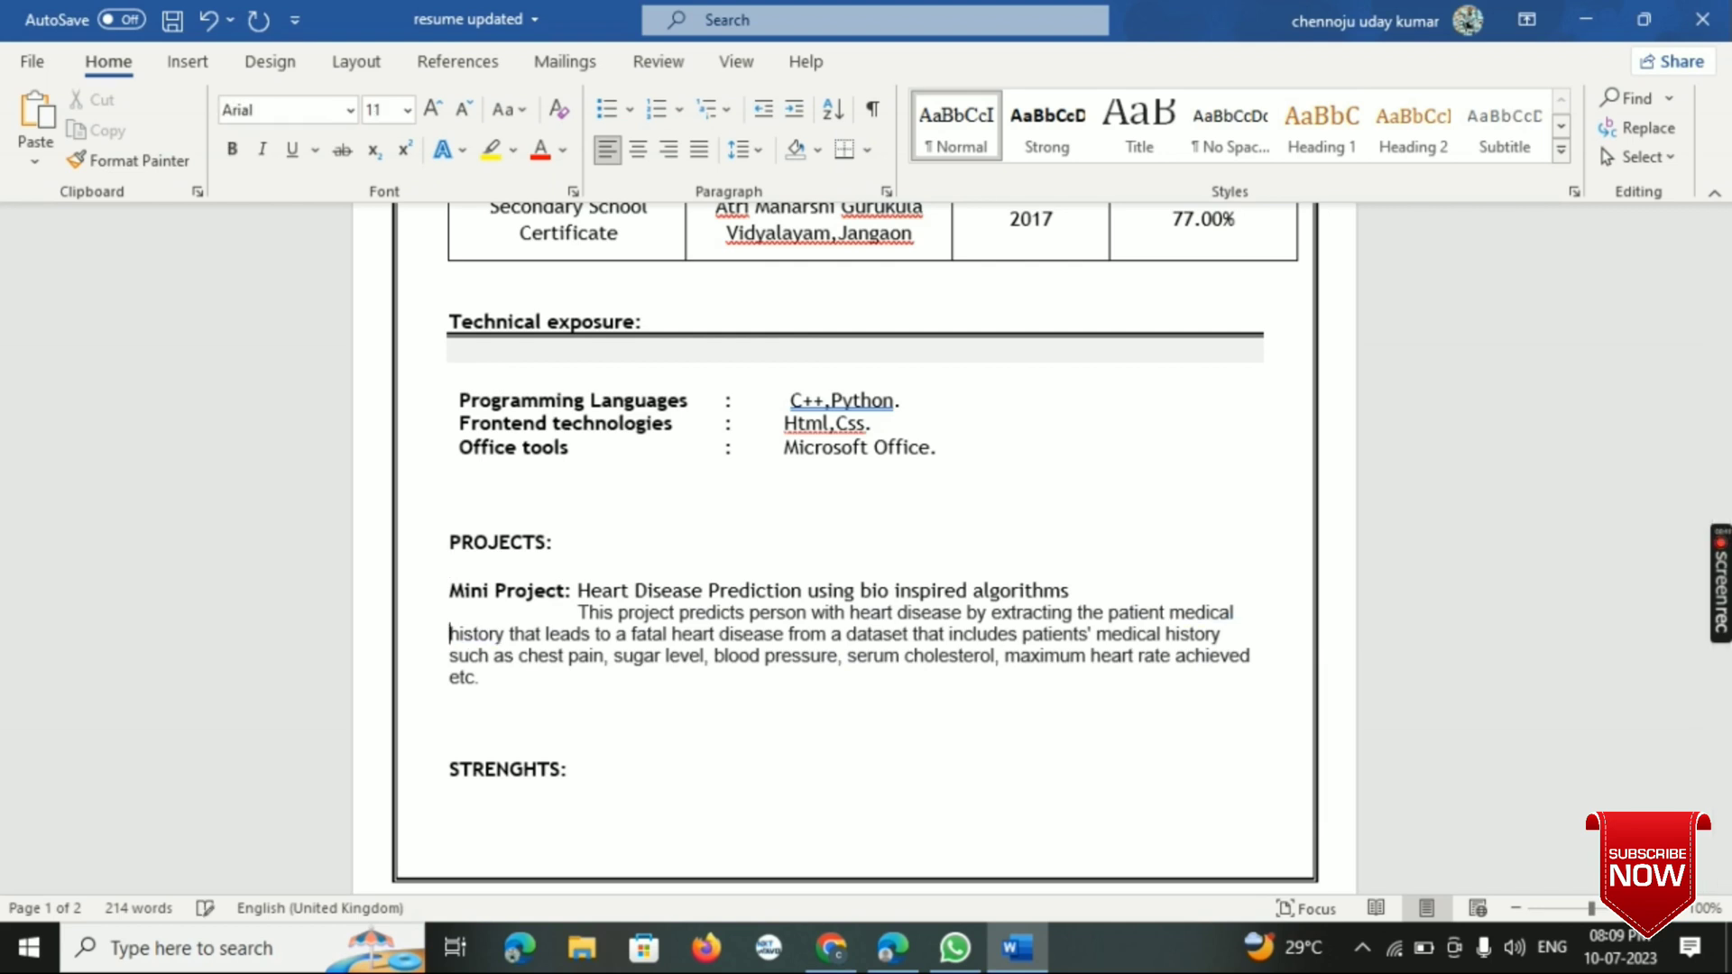
left_click(579, 611)
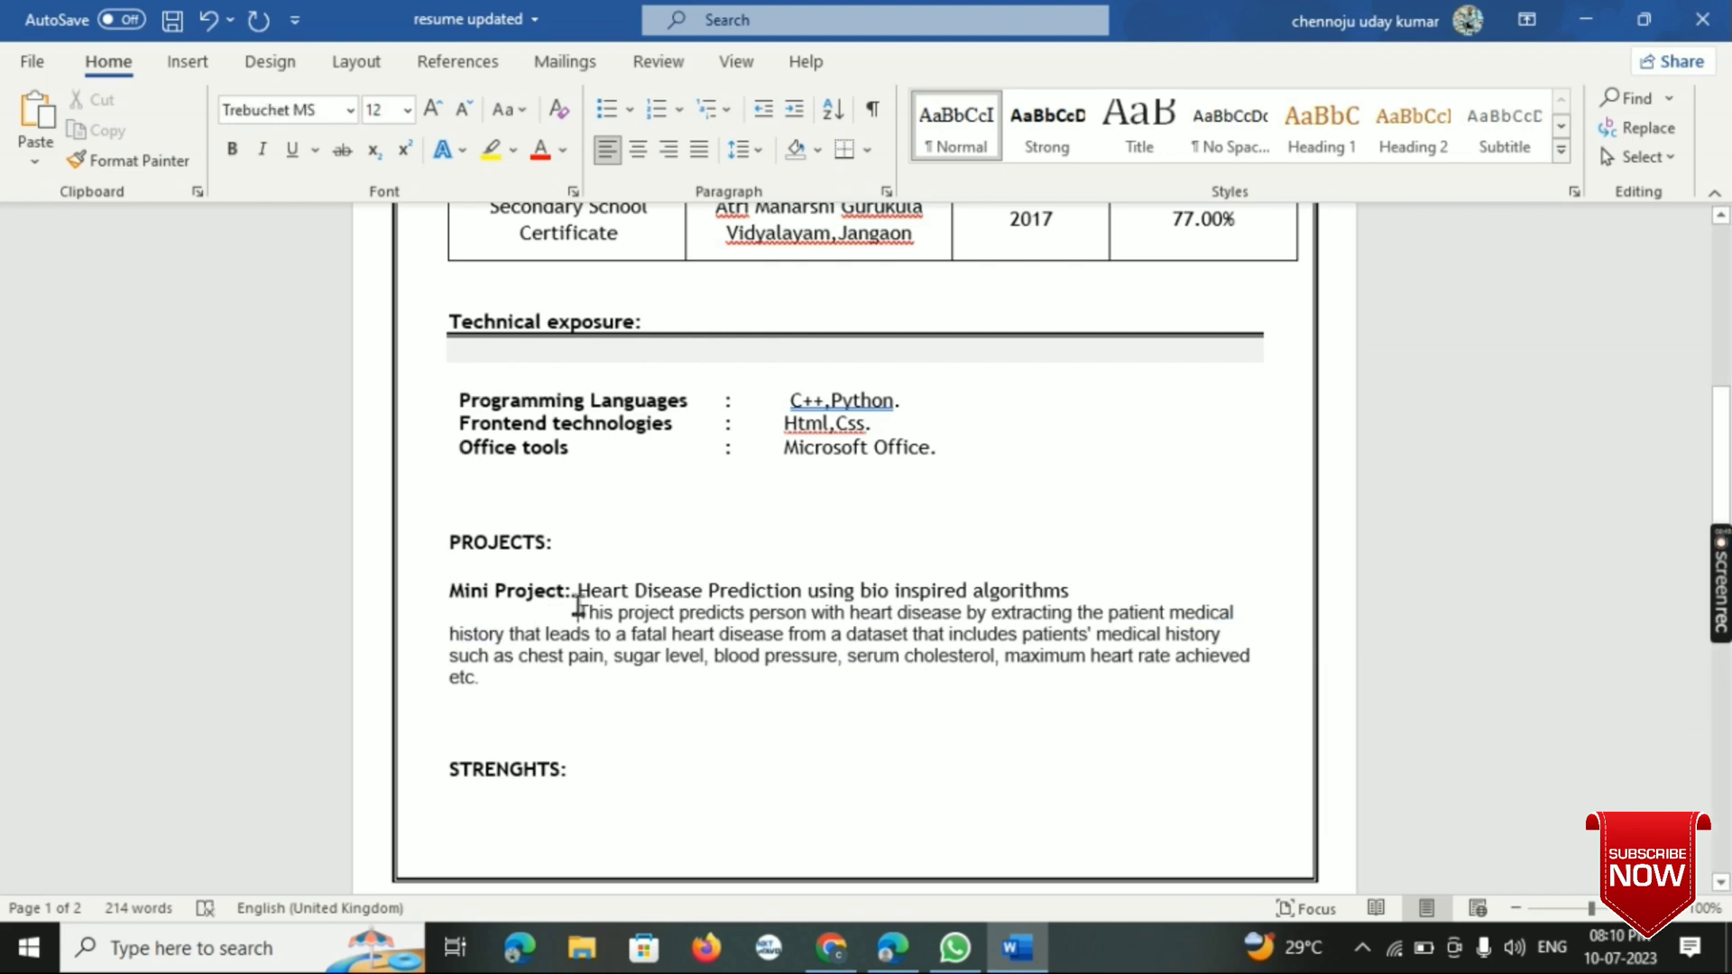
key("BackSpace")
key("BackSpace")
key("BackSpace")
key("BackSpace")
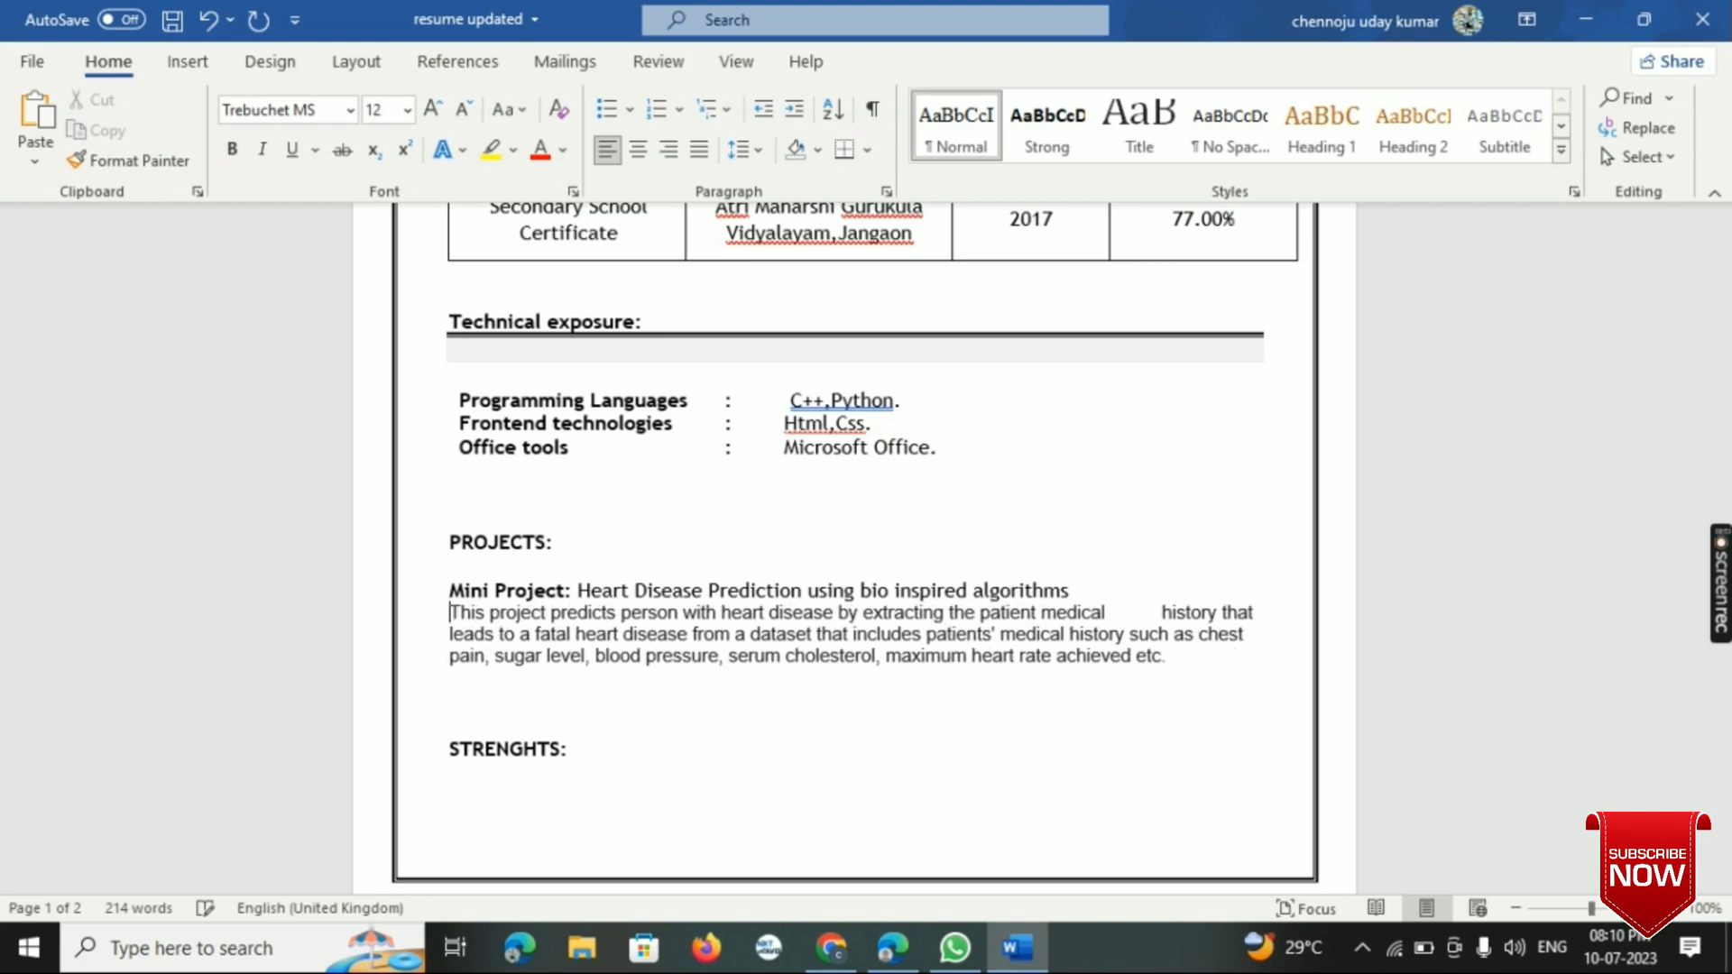
left_click(1161, 610)
key("BackSpace")
key("BackSpace")
key("BackSpace")
key("BackSpace")
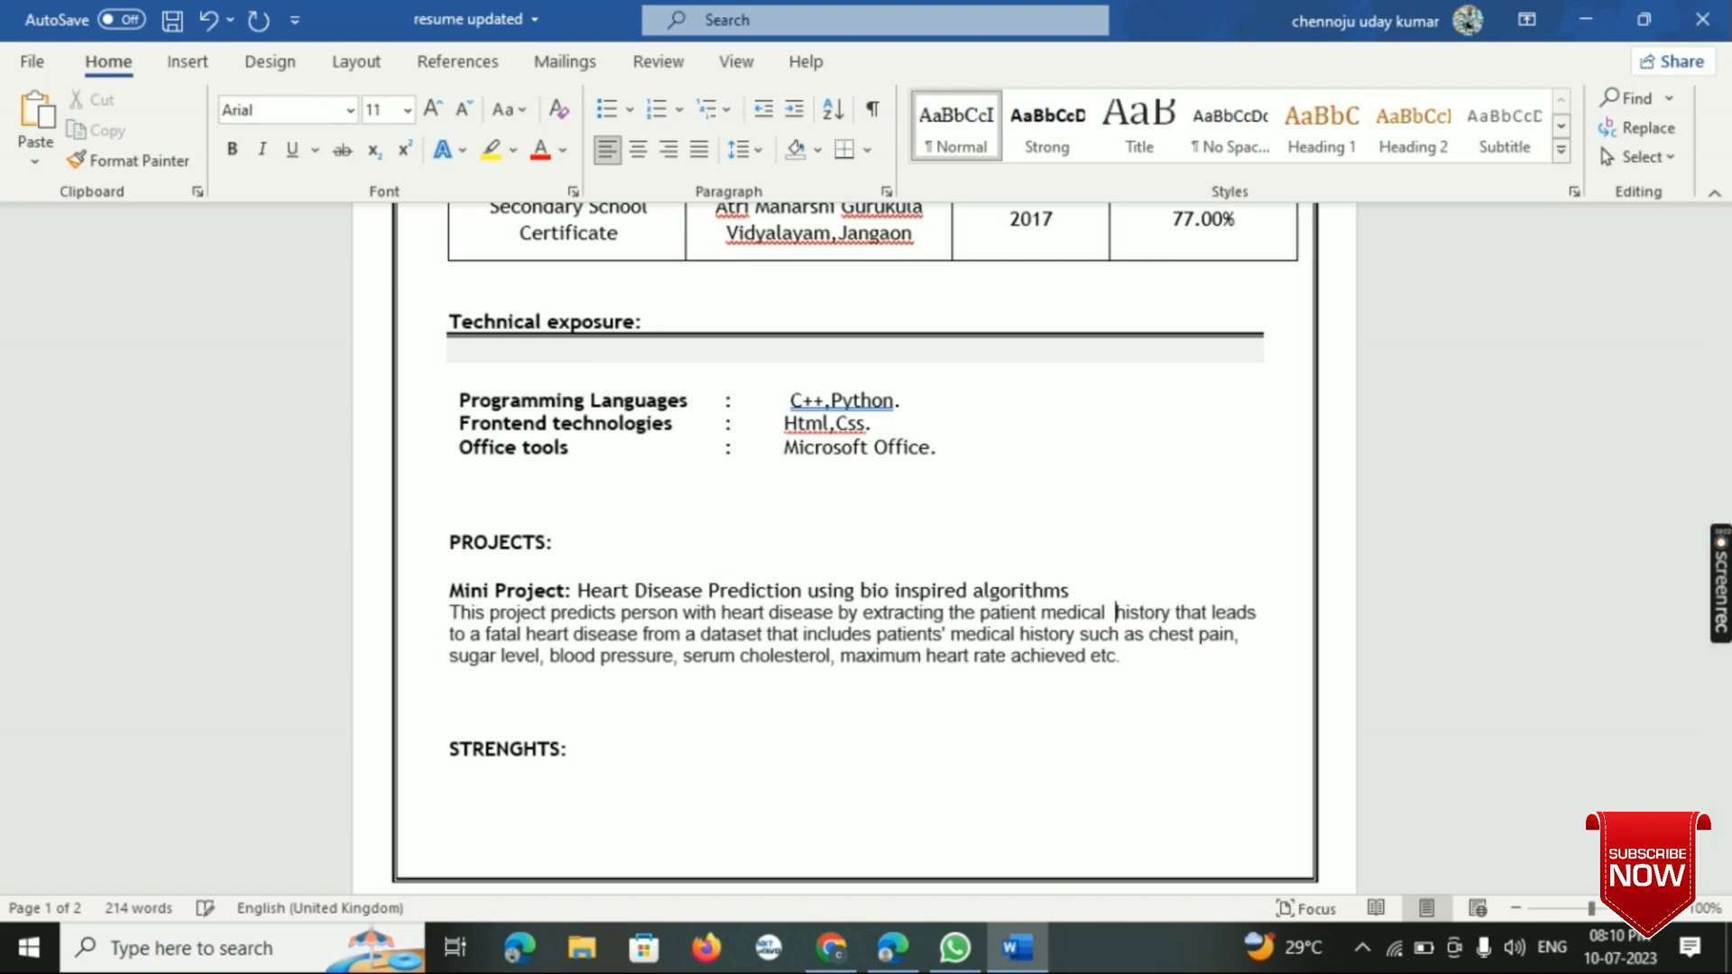
- Change the font of the project description paragraph to Times New Roman
left_click(1078, 594)
left_click_drag(445, 612, 603, 677)
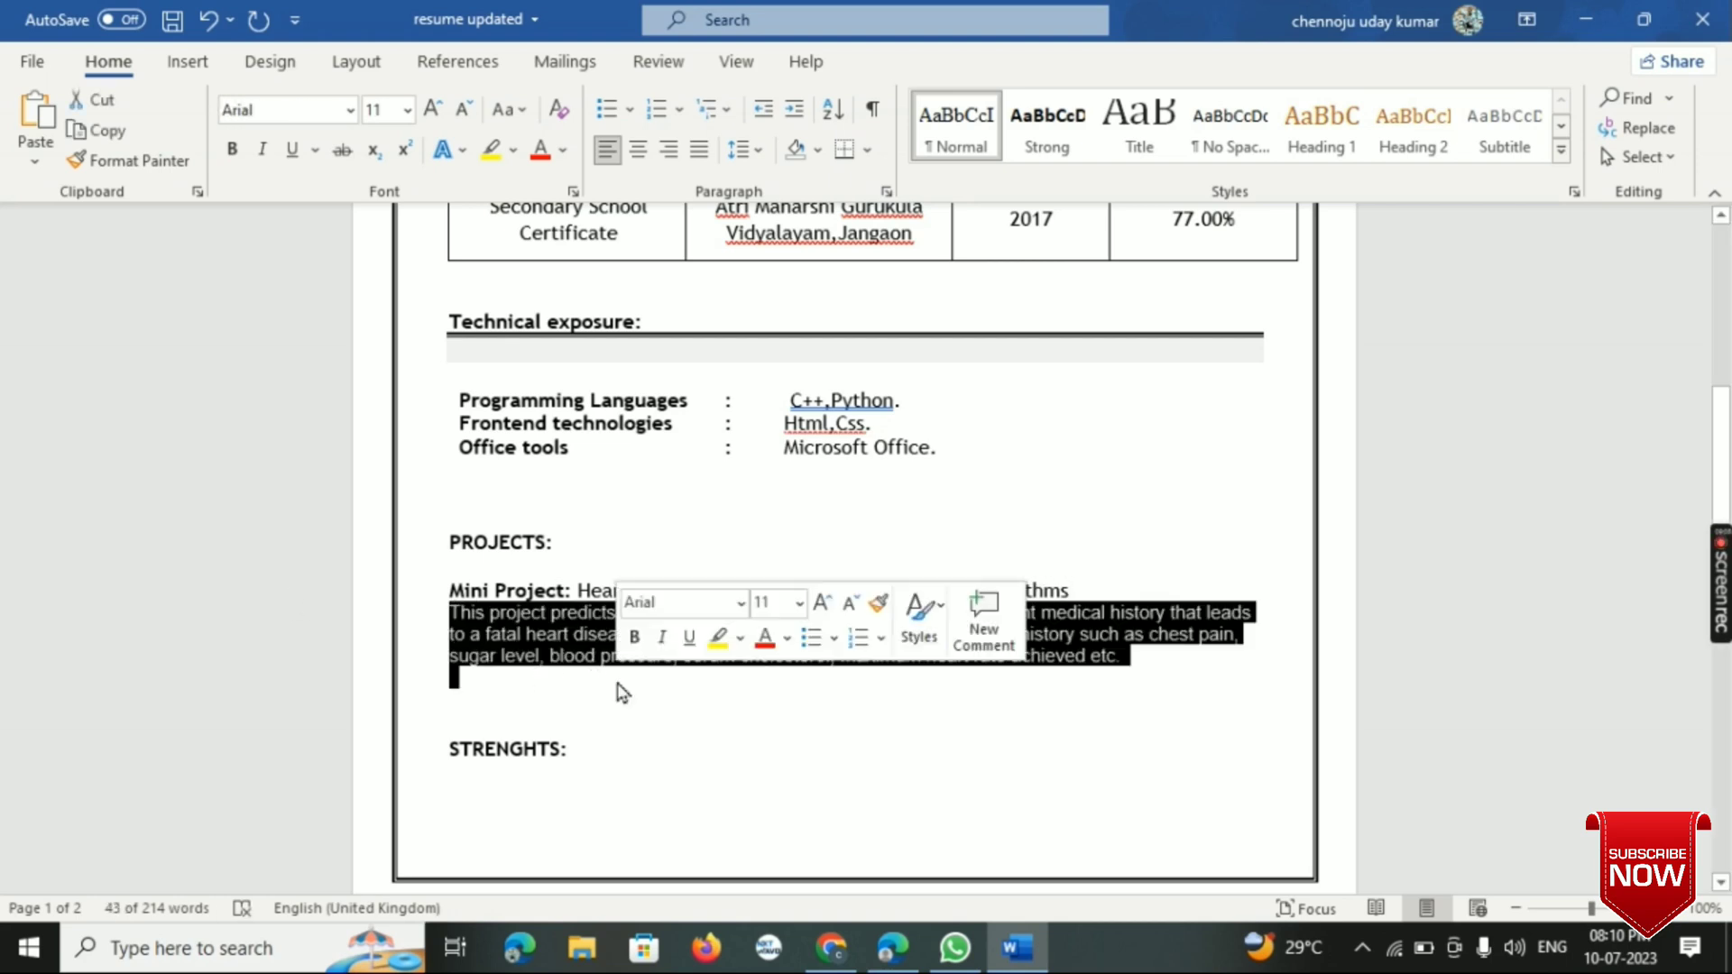
left_click(742, 603)
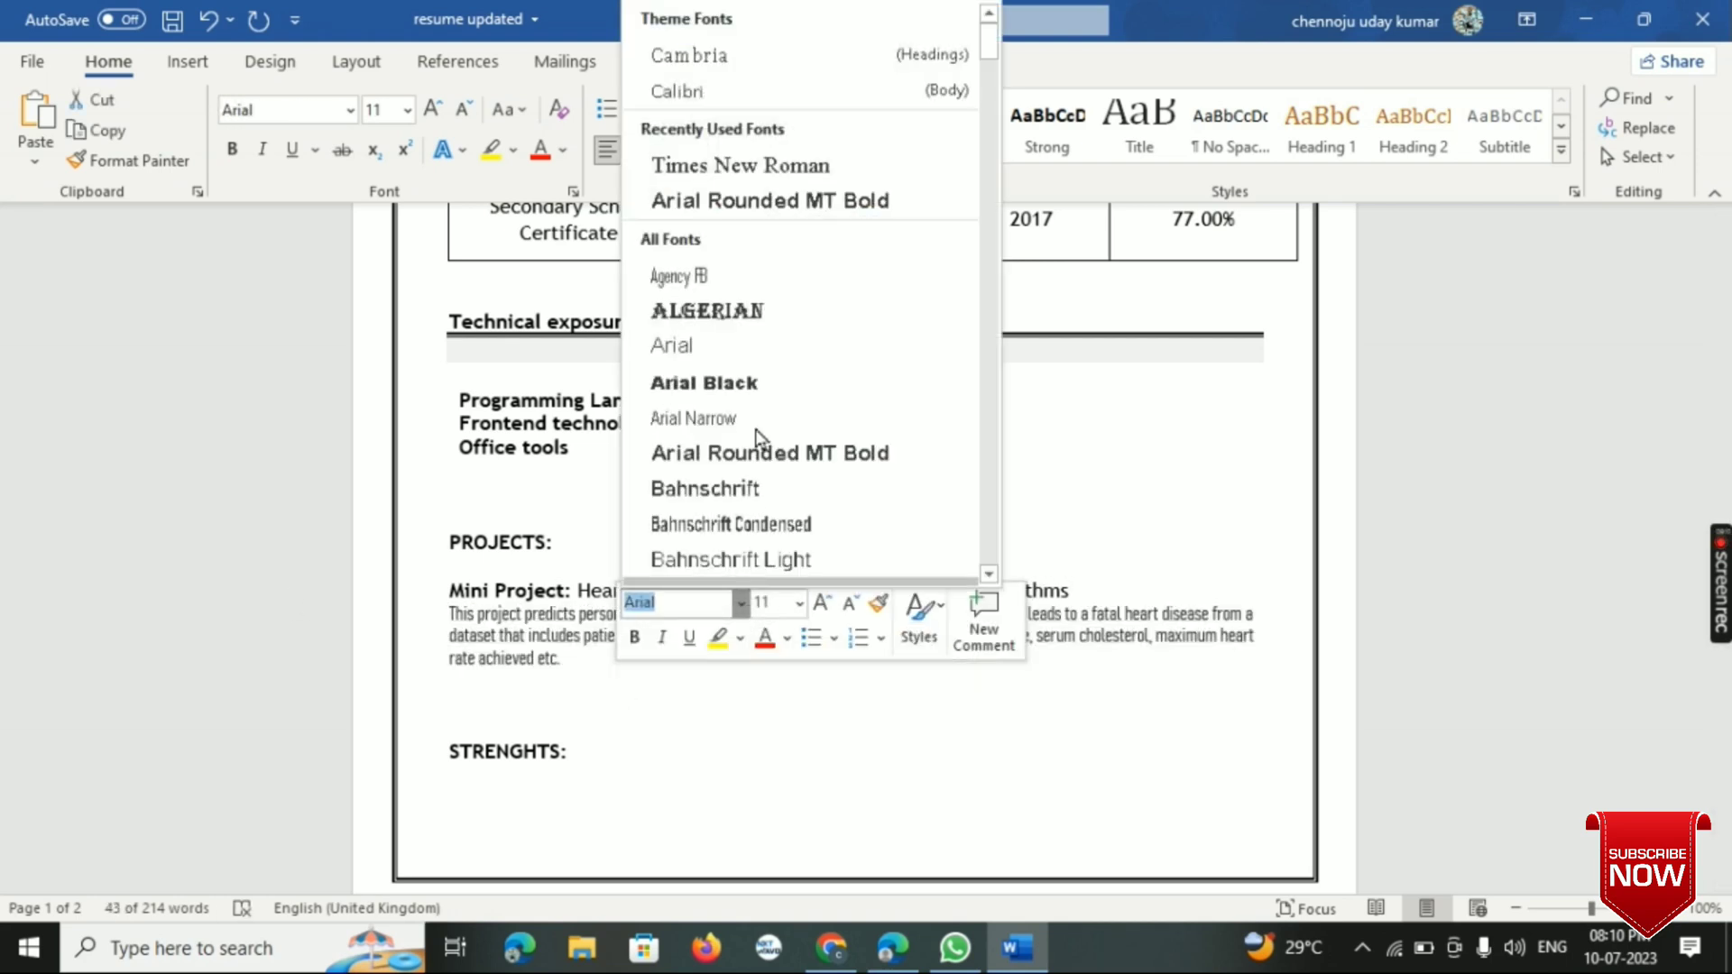
left_click(761, 168)
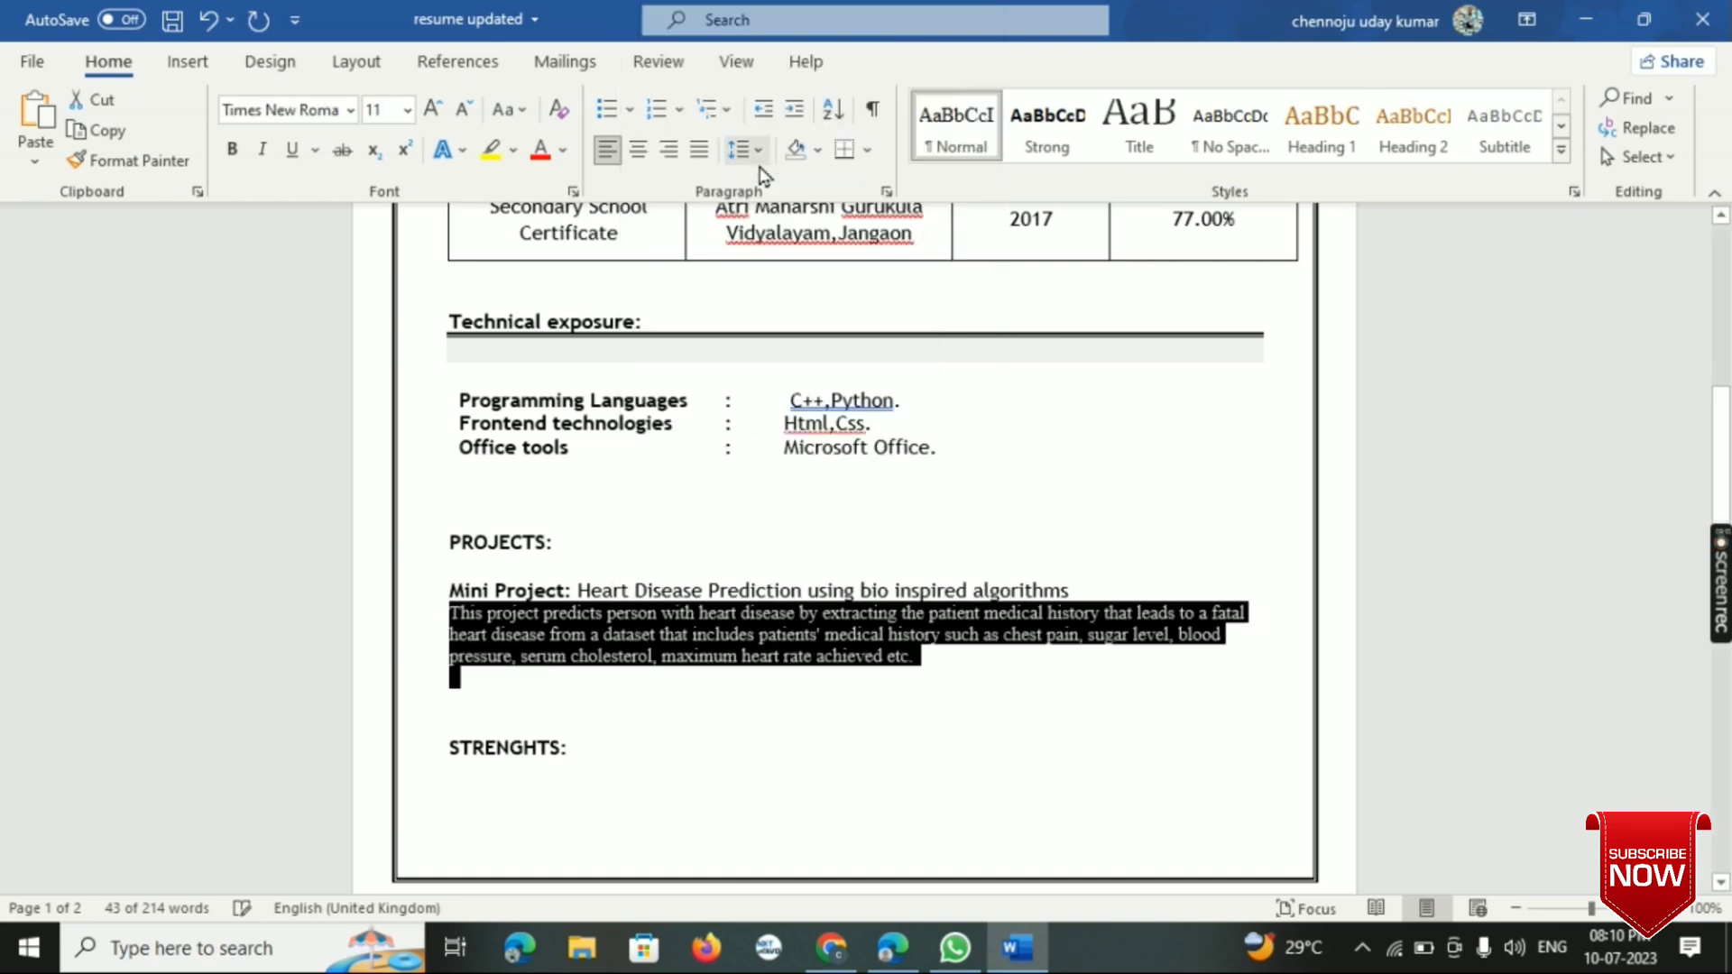
left_click(1092, 586)
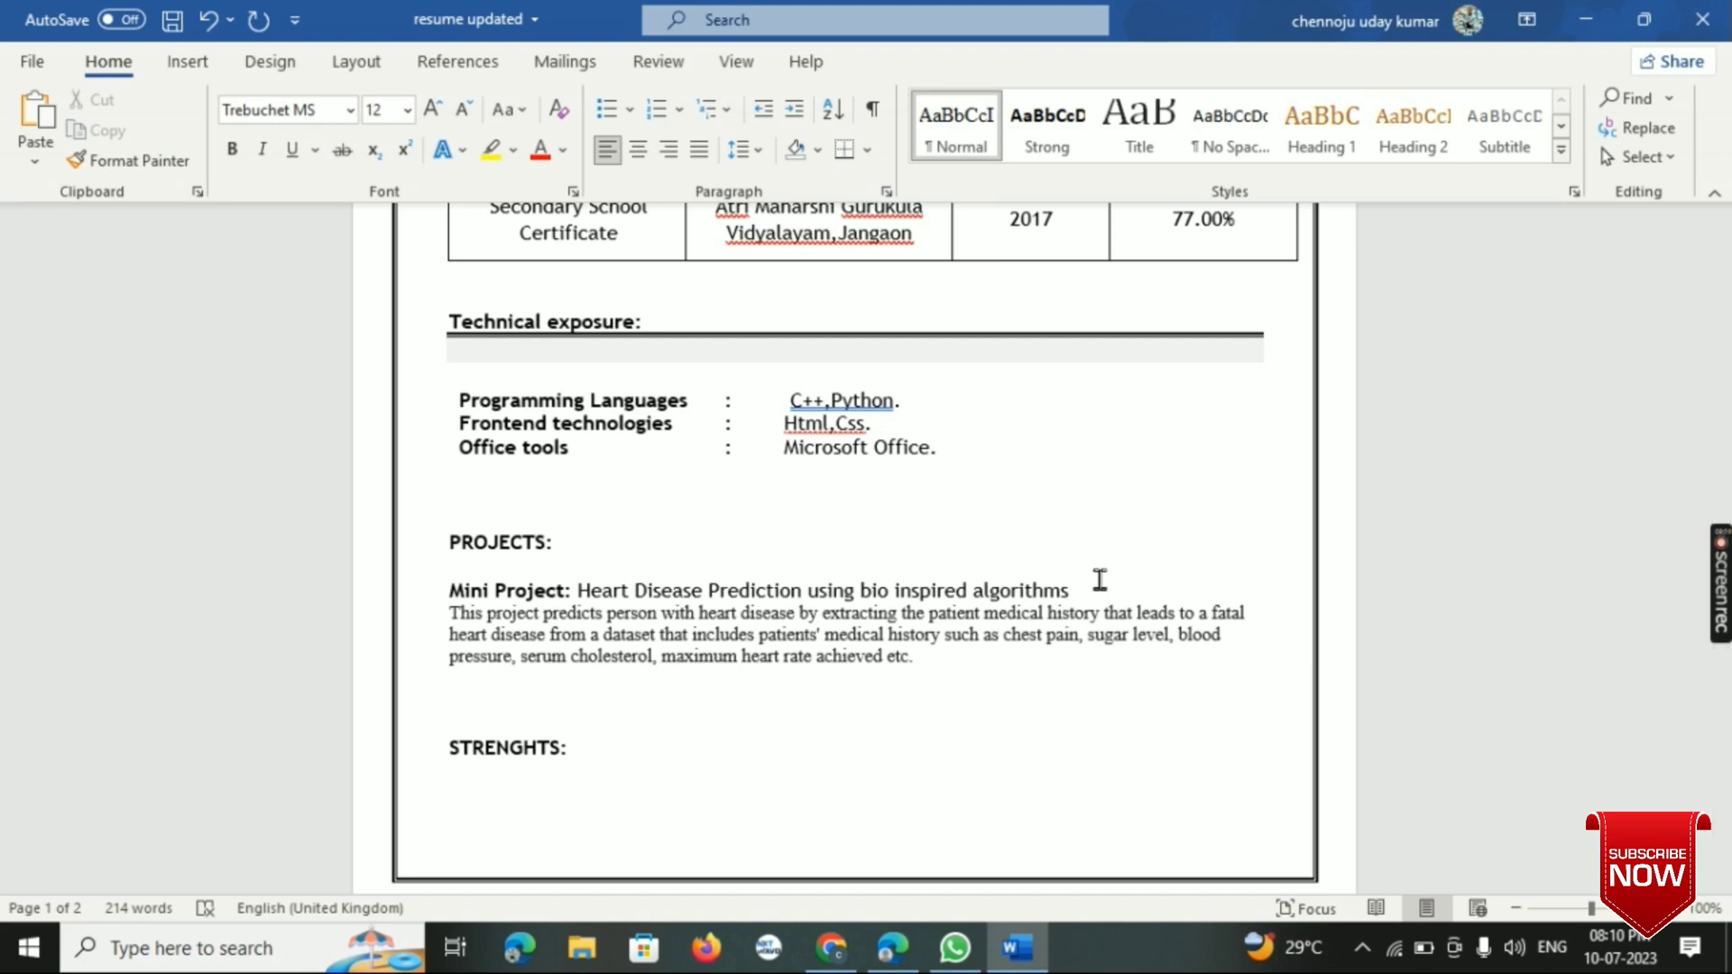
key("Return")
key("BackSpace")
left_click_drag(576, 587, 695, 597)
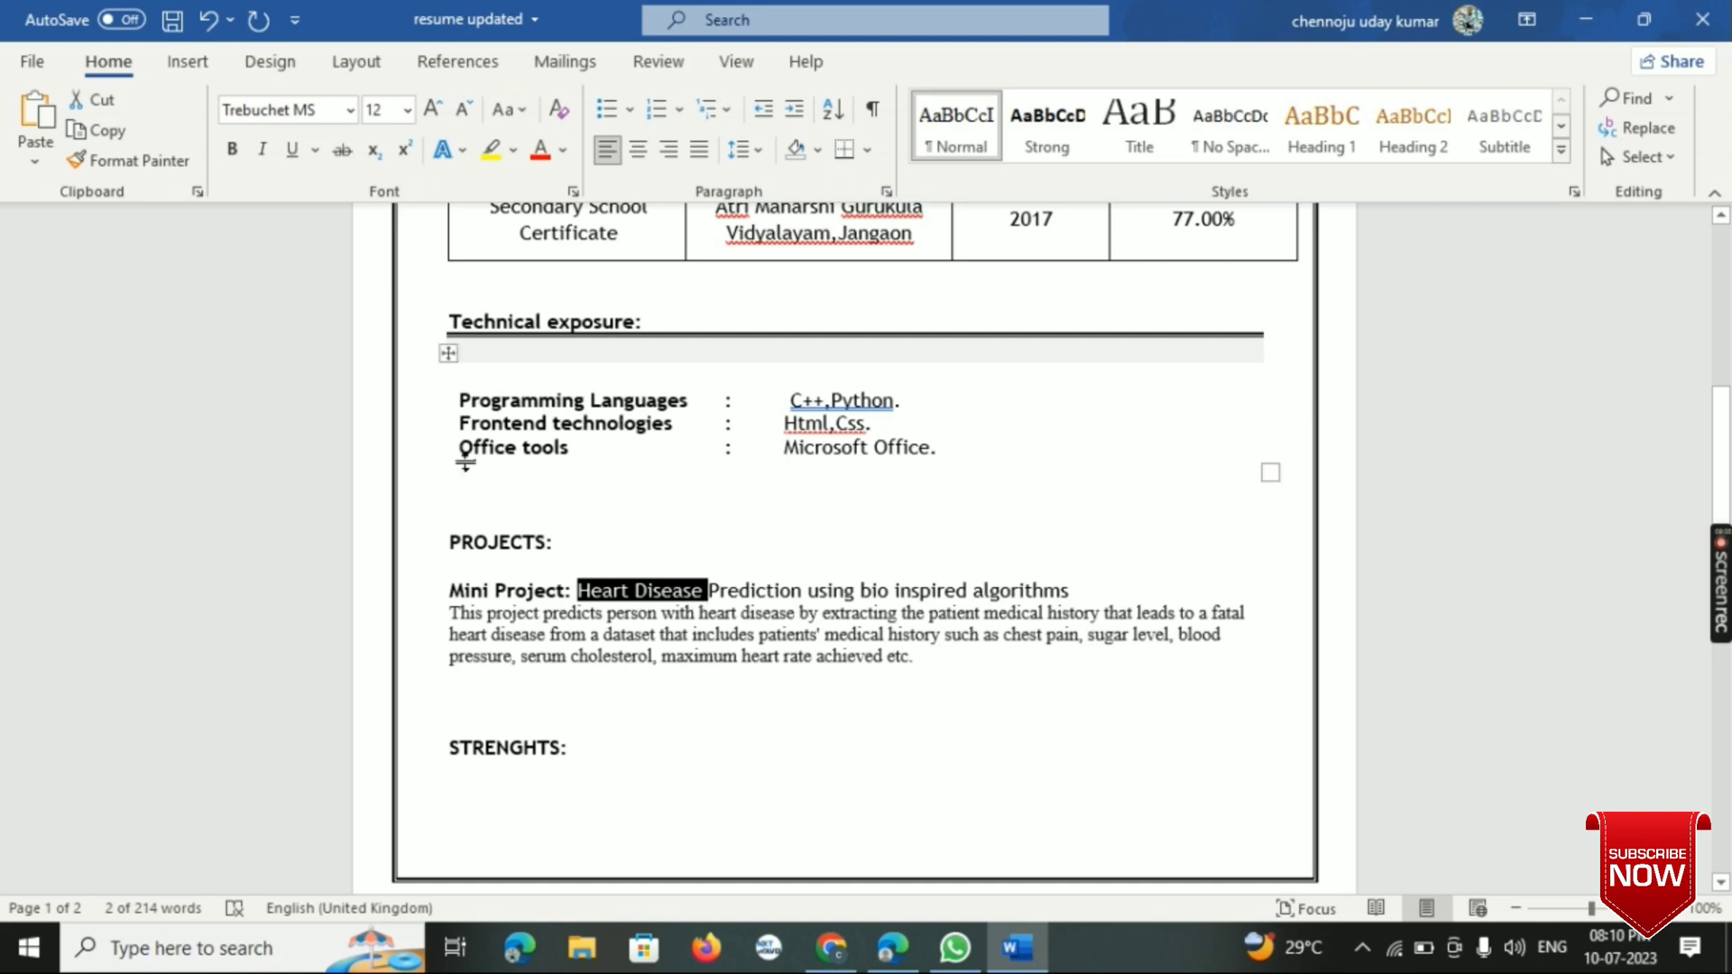
left_click(441, 480)
- Add two new lines below the mini project description in the Projects section
left_click(939, 656)
key("Return")
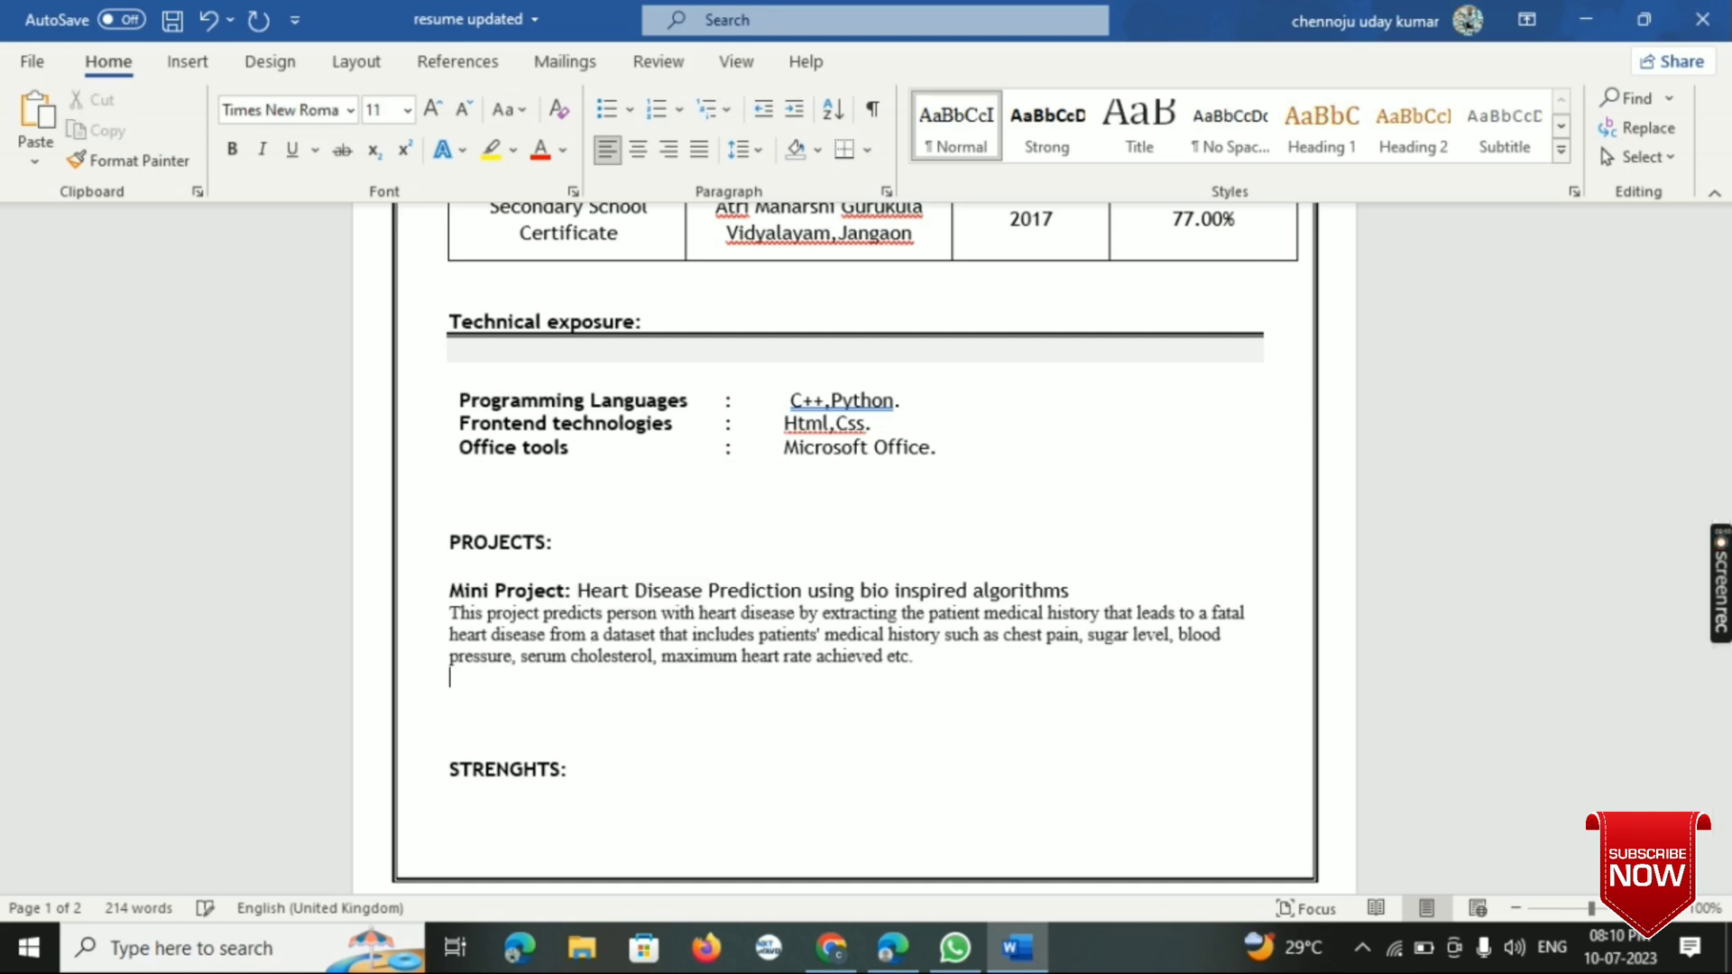
key("Return")
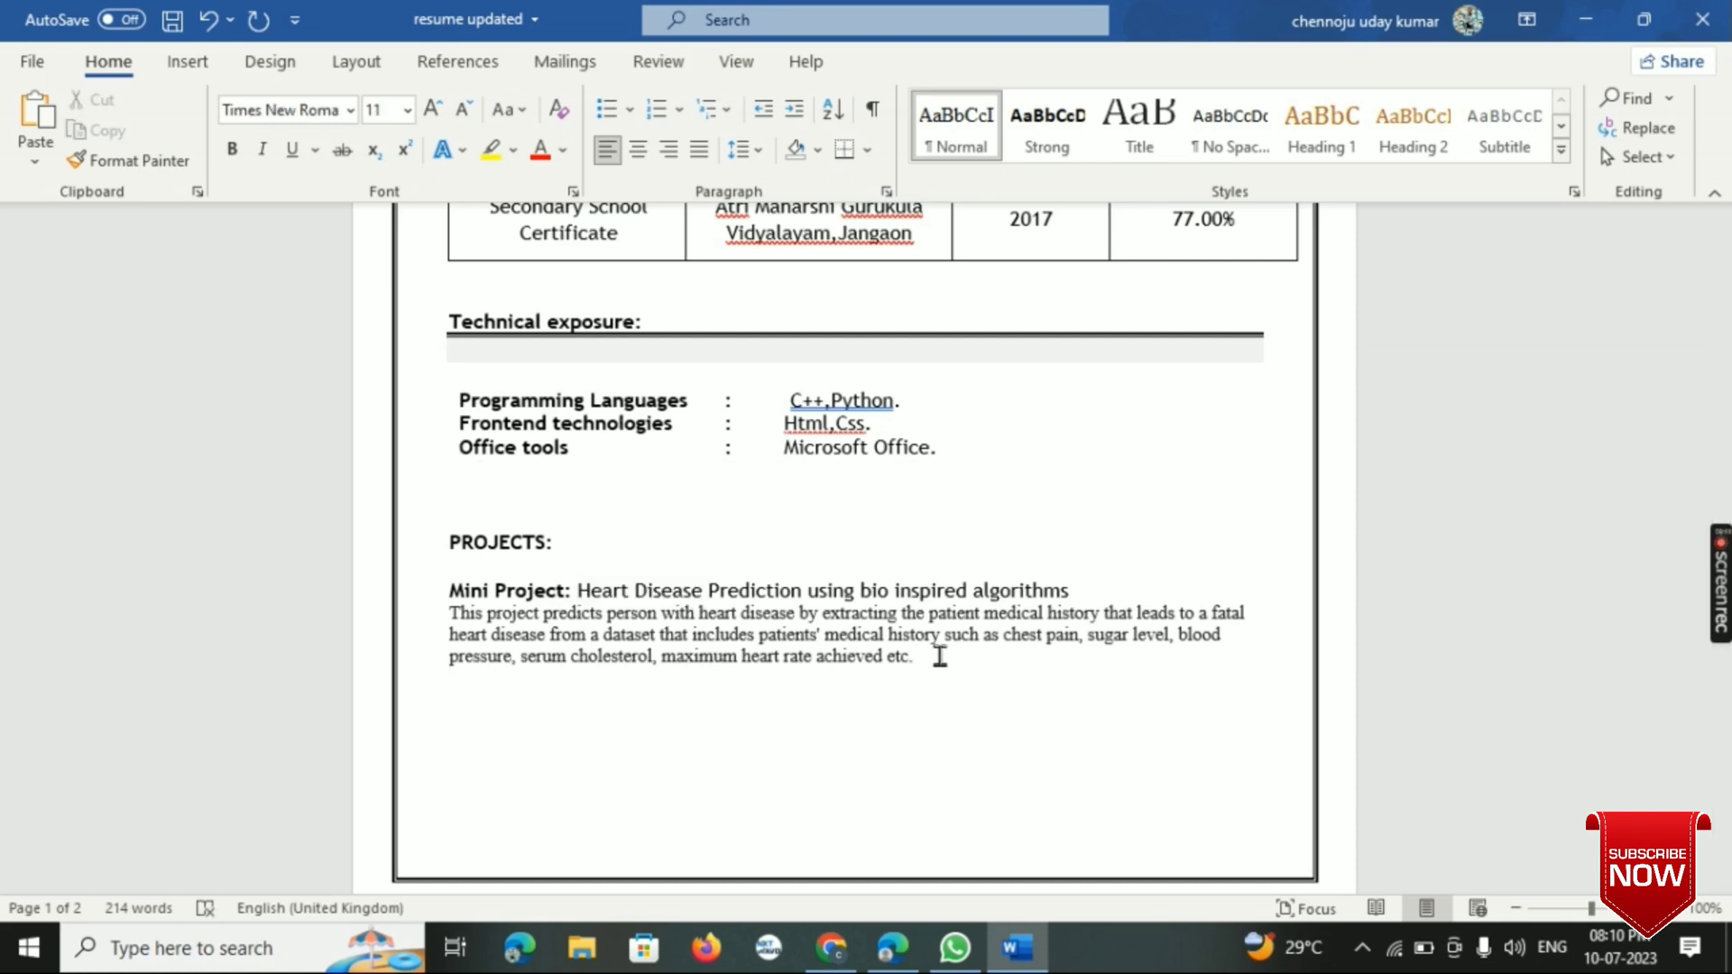
type("MAHOR")
key("BackSpace")
key("BackSpace")
key("BackSpace")
key("BackSpace")
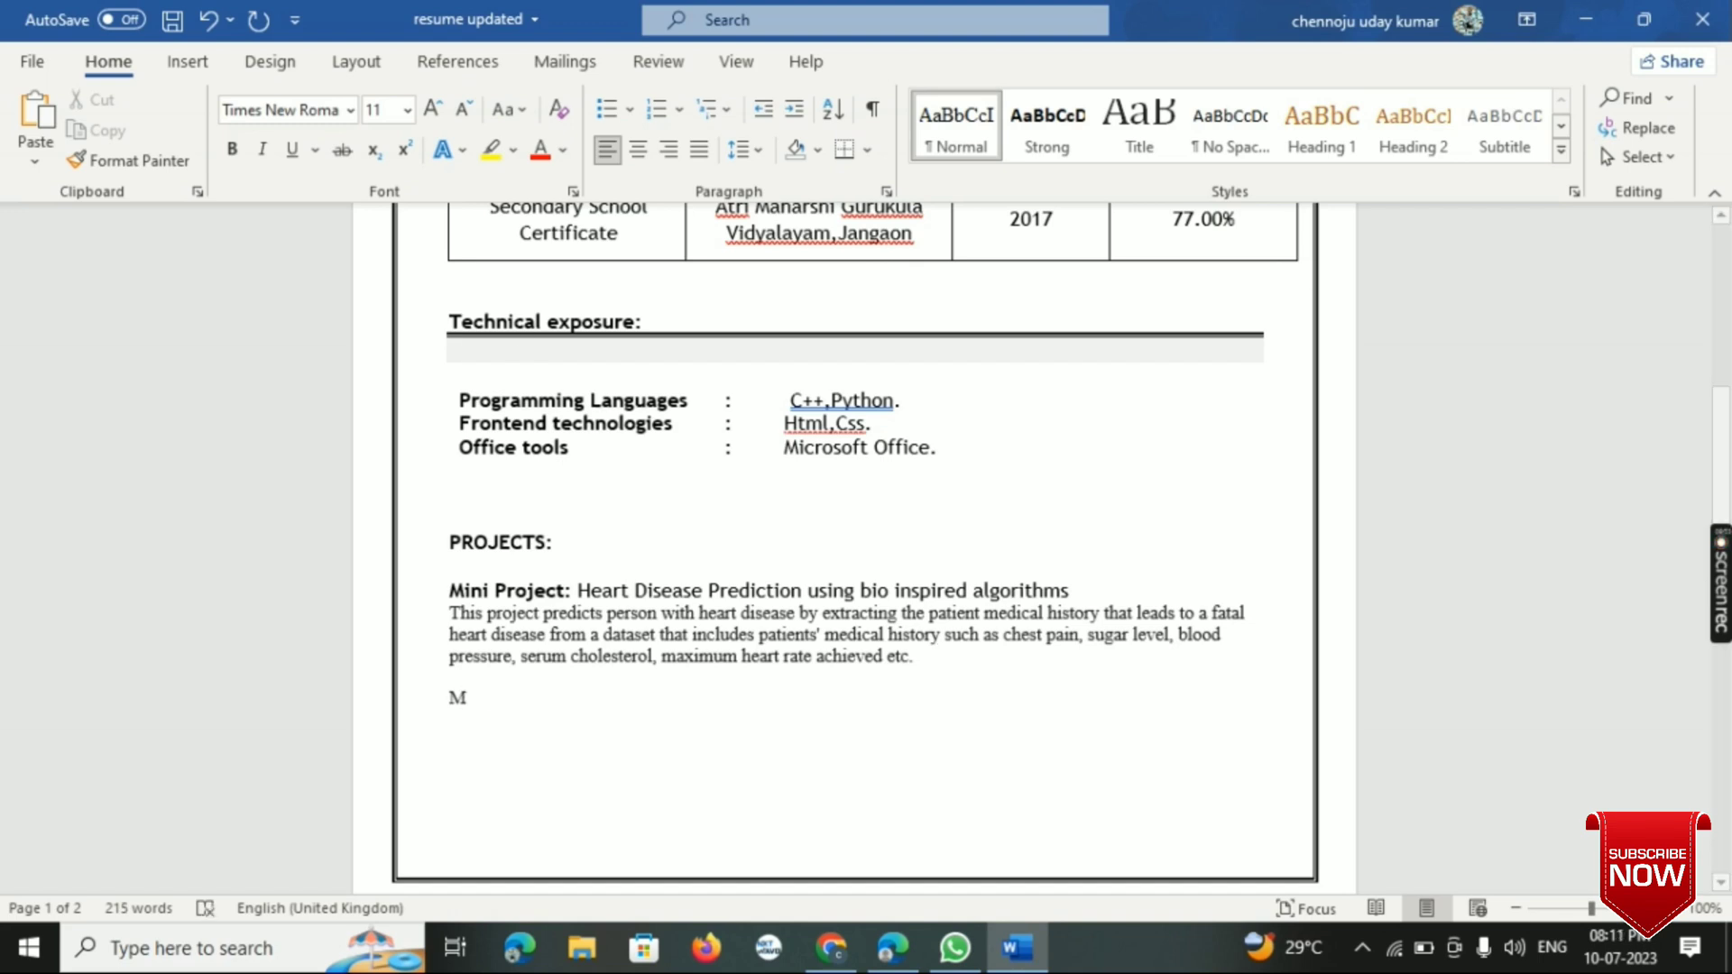
key("BackSpace")
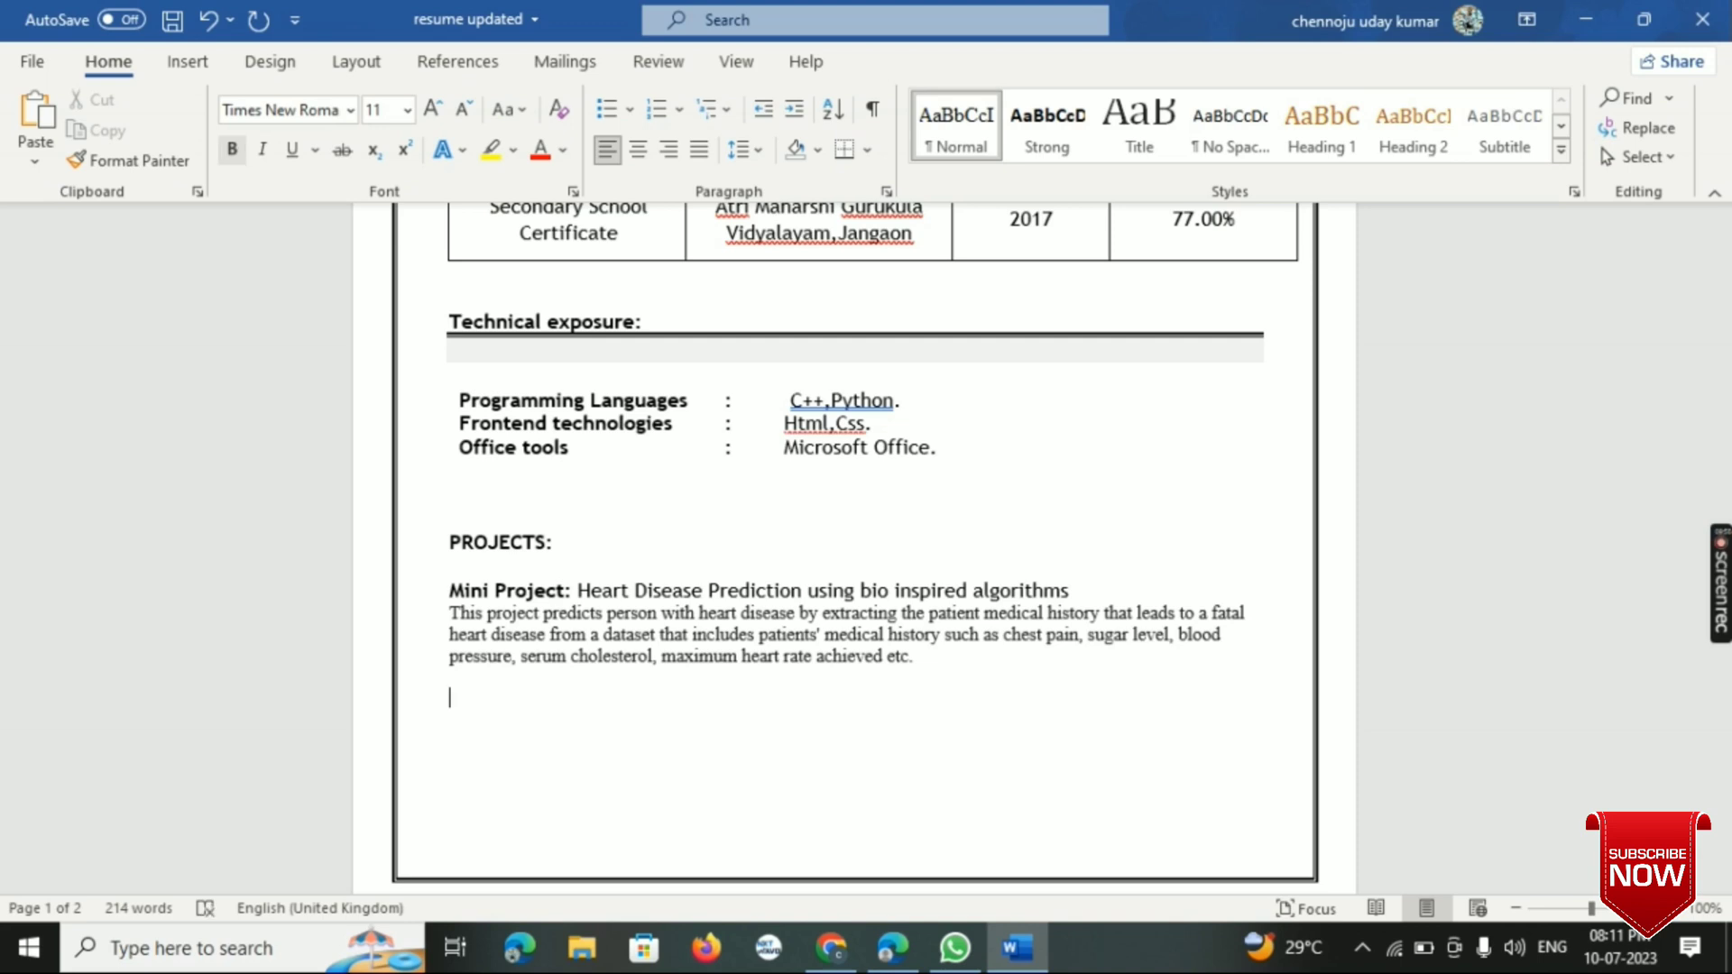
type("M")
key("BackSpace")
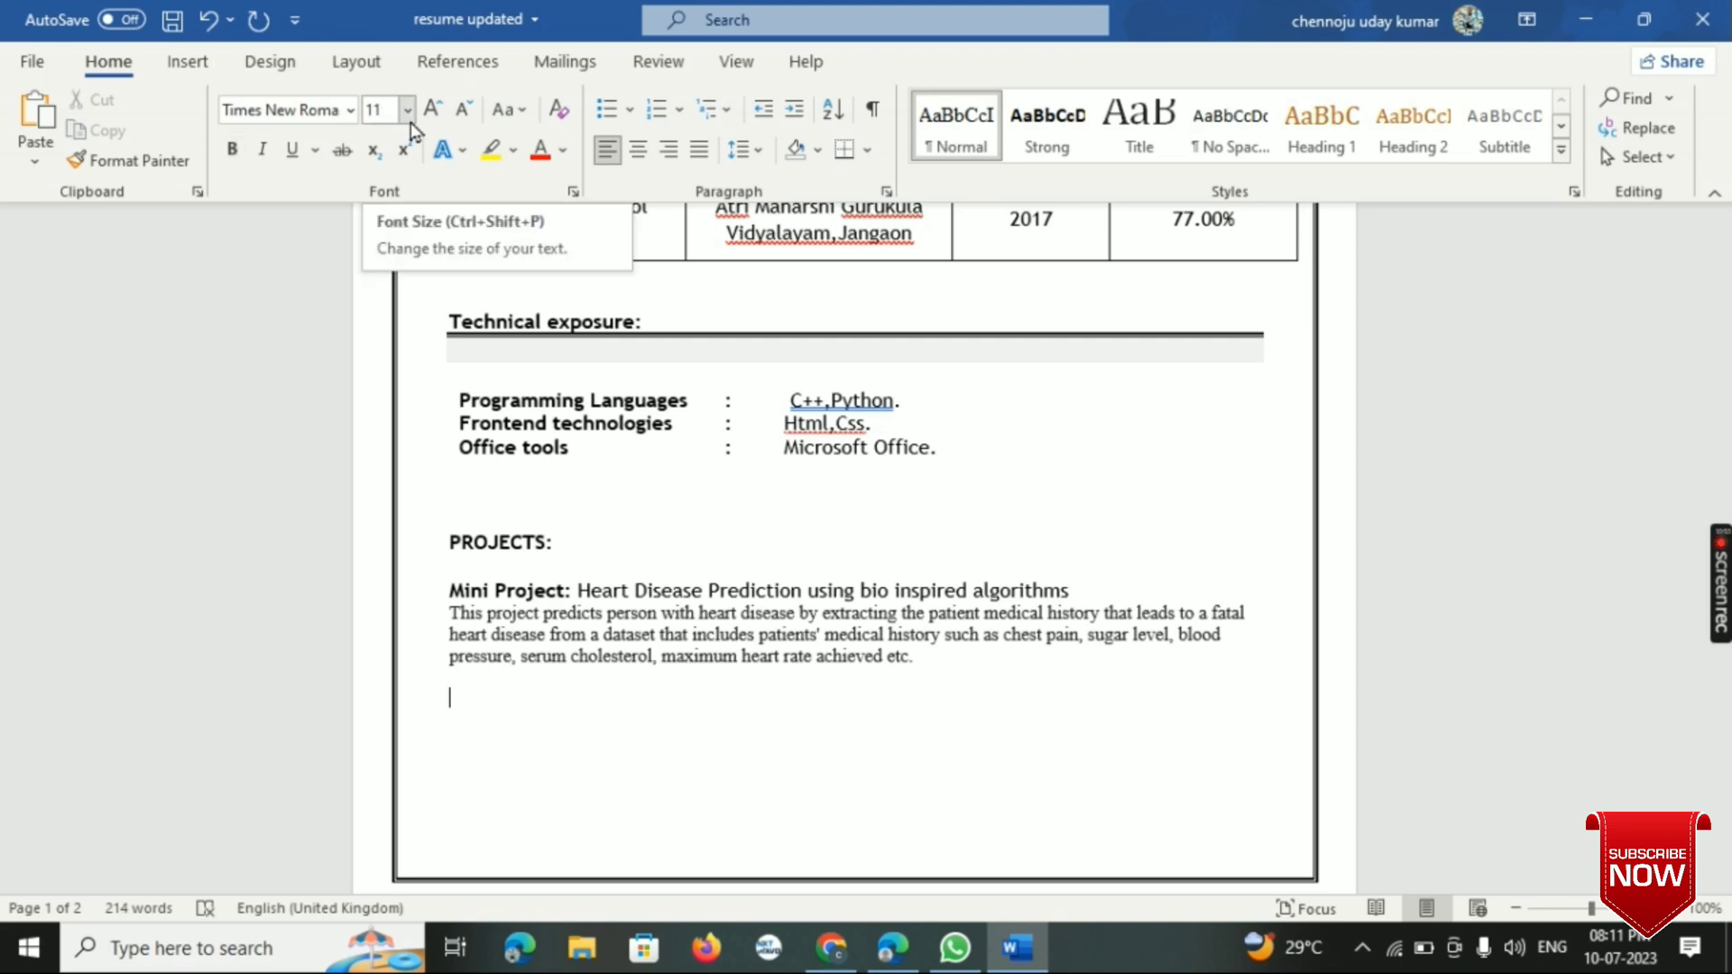
- Set the empty line below the project description to bold Trebuchet MS at font size 12
left_click(409, 115)
left_click(350, 110)
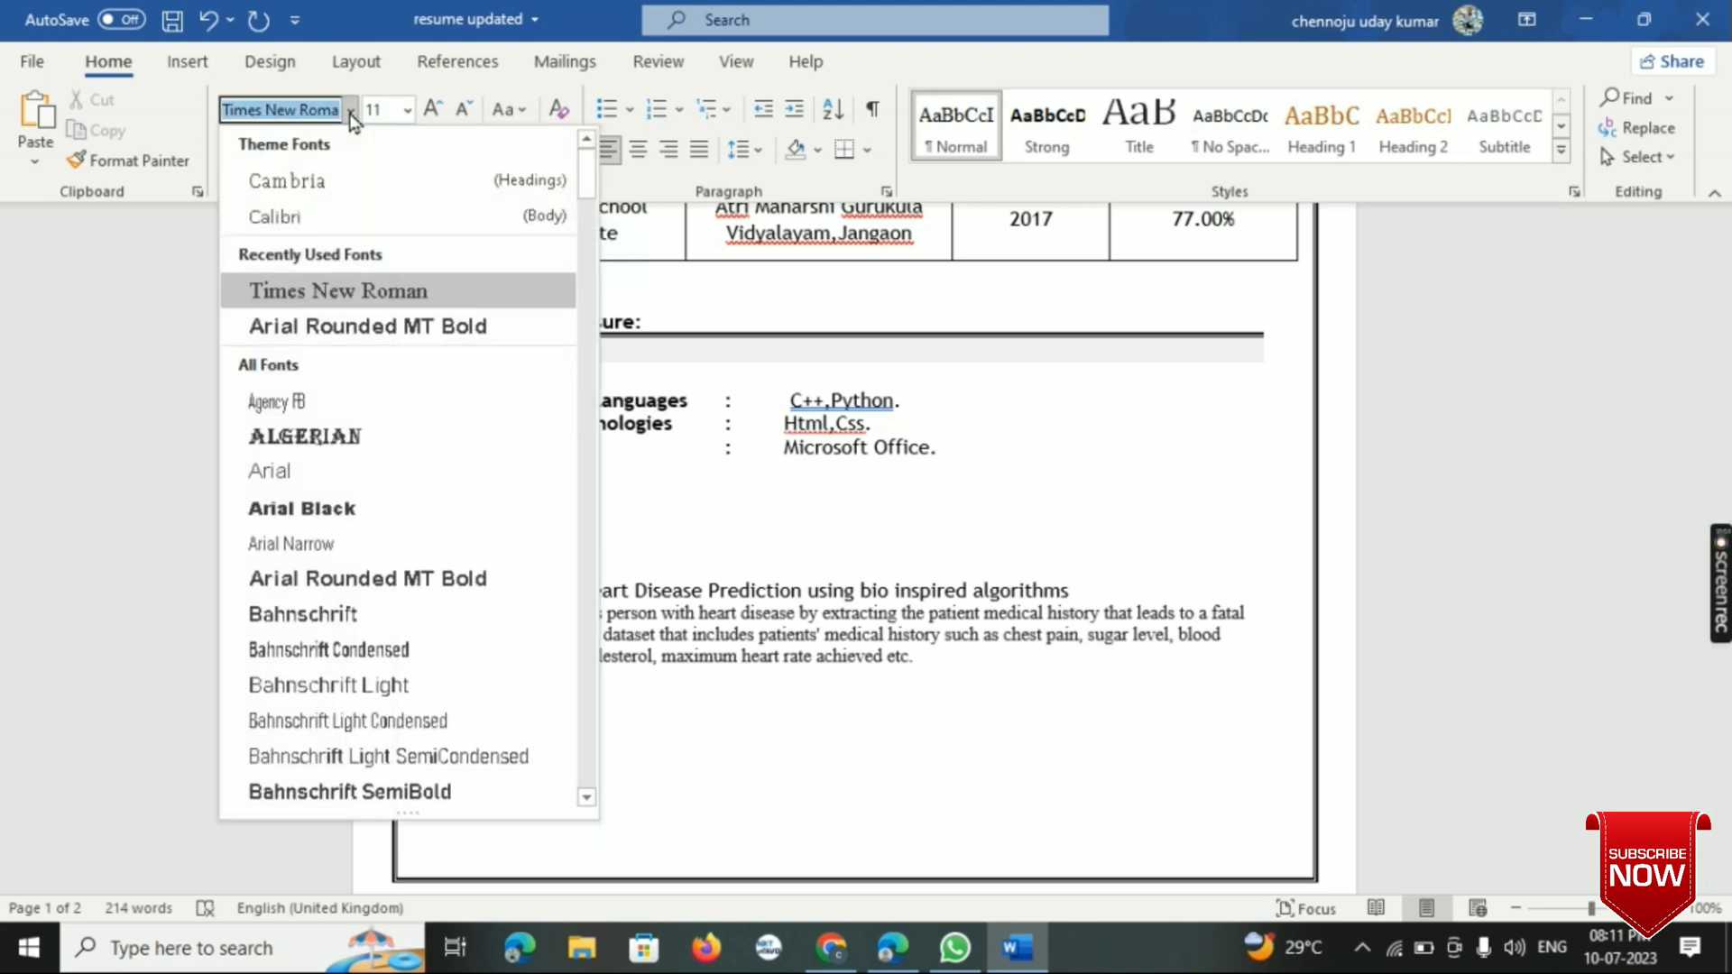
scroll(315, 398, "down", 1)
scroll(315, 398, "down", 20)
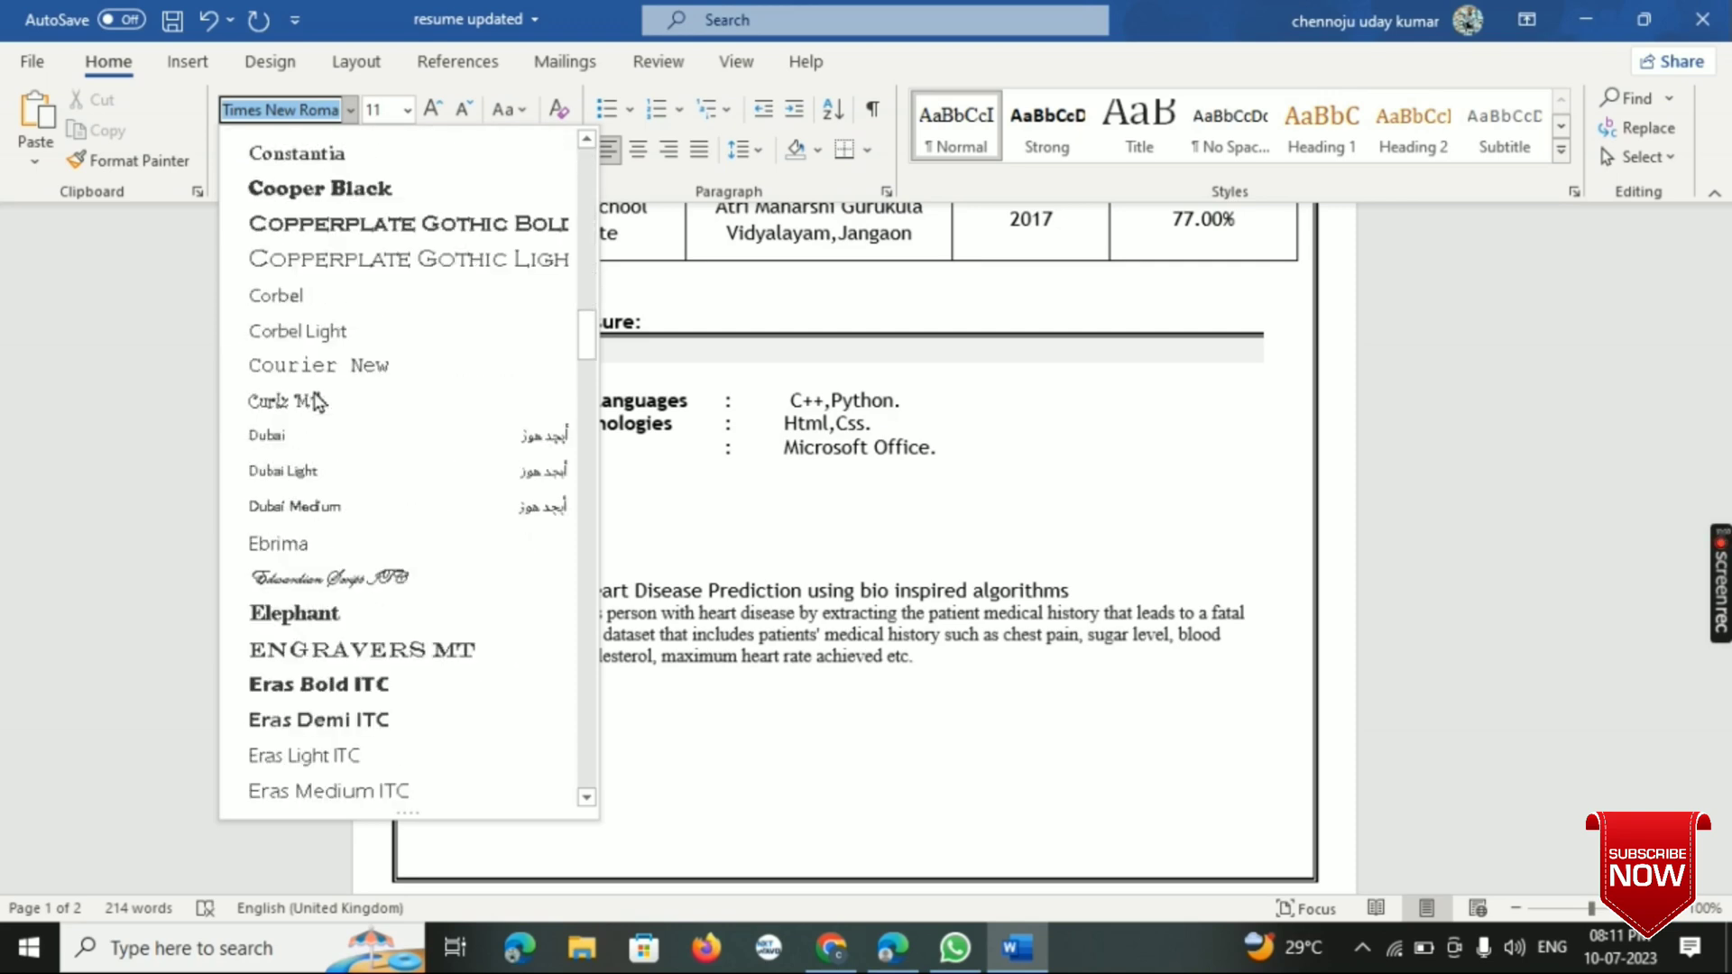
scroll(315, 398, "down", 20)
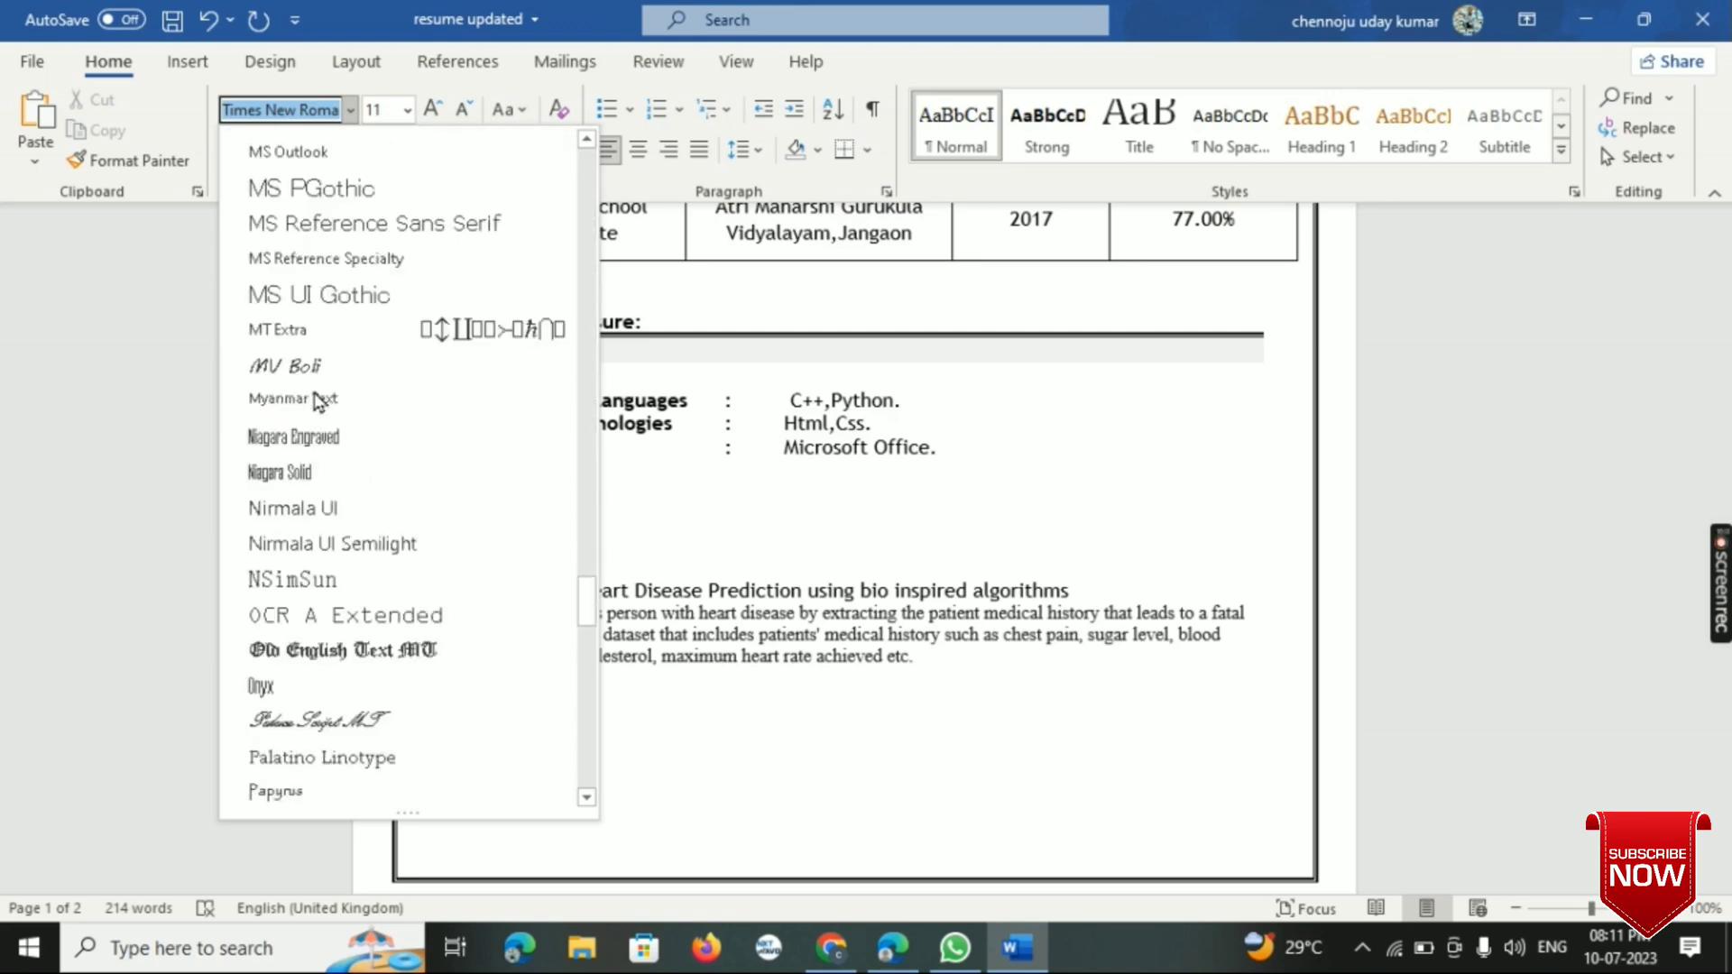
scroll(314, 398, "down", 2)
scroll(315, 399, "up", 3)
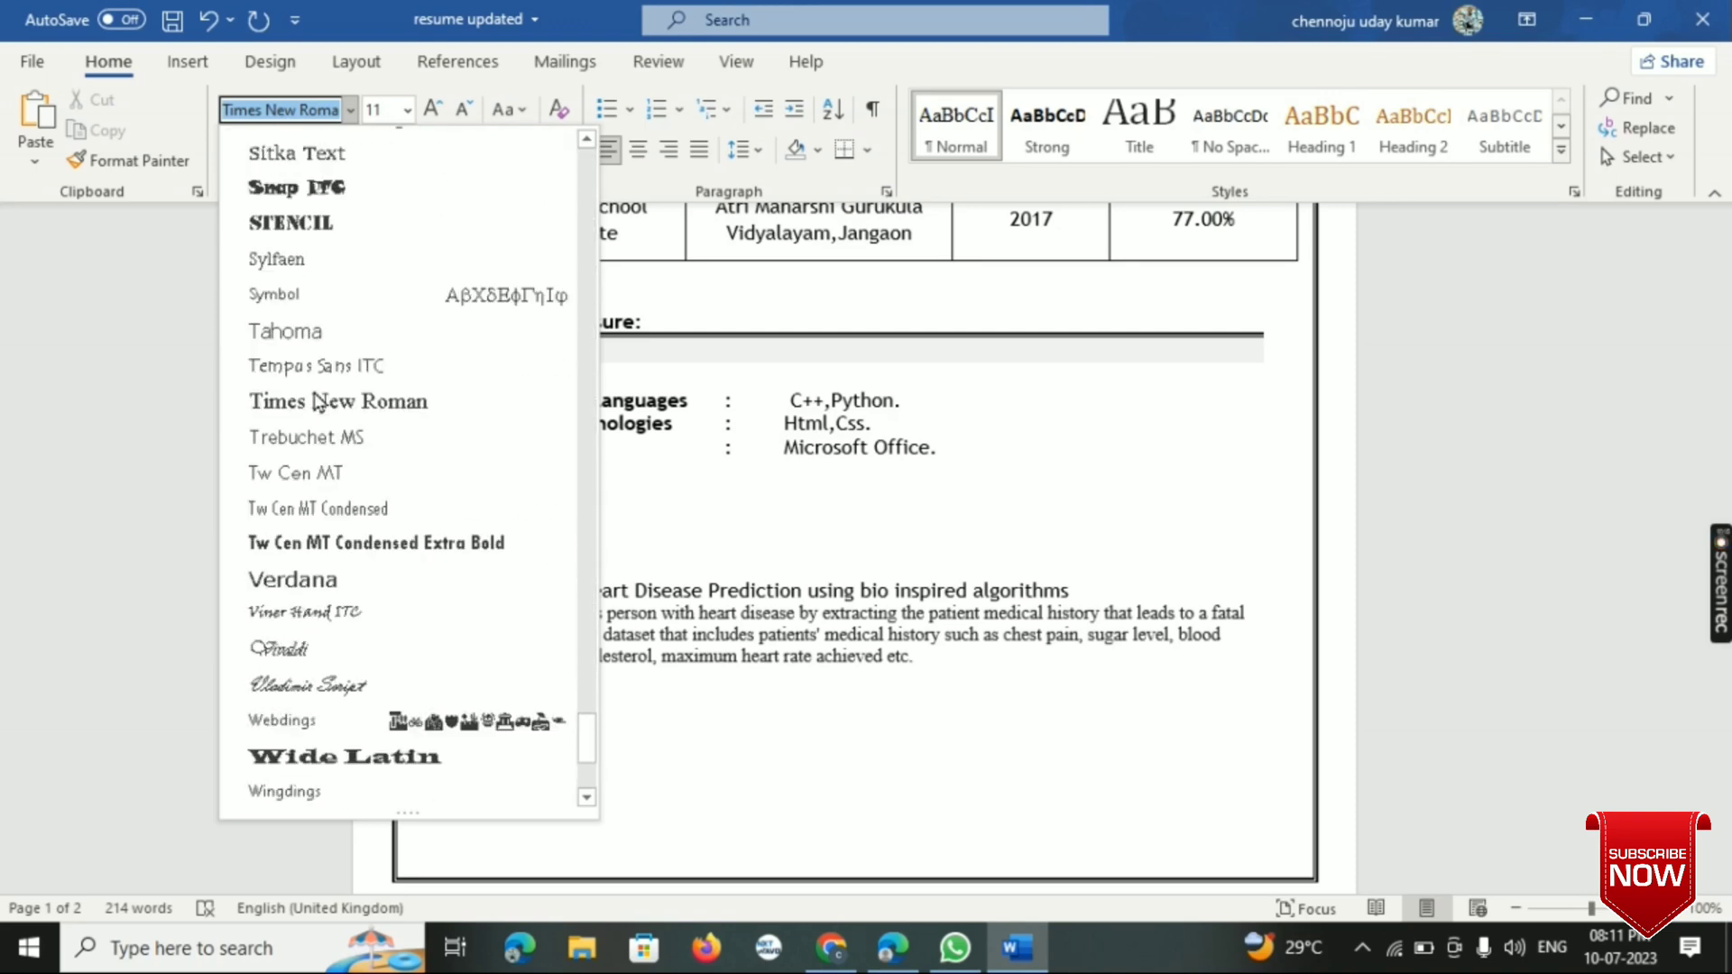
left_click(321, 442)
left_click(407, 110)
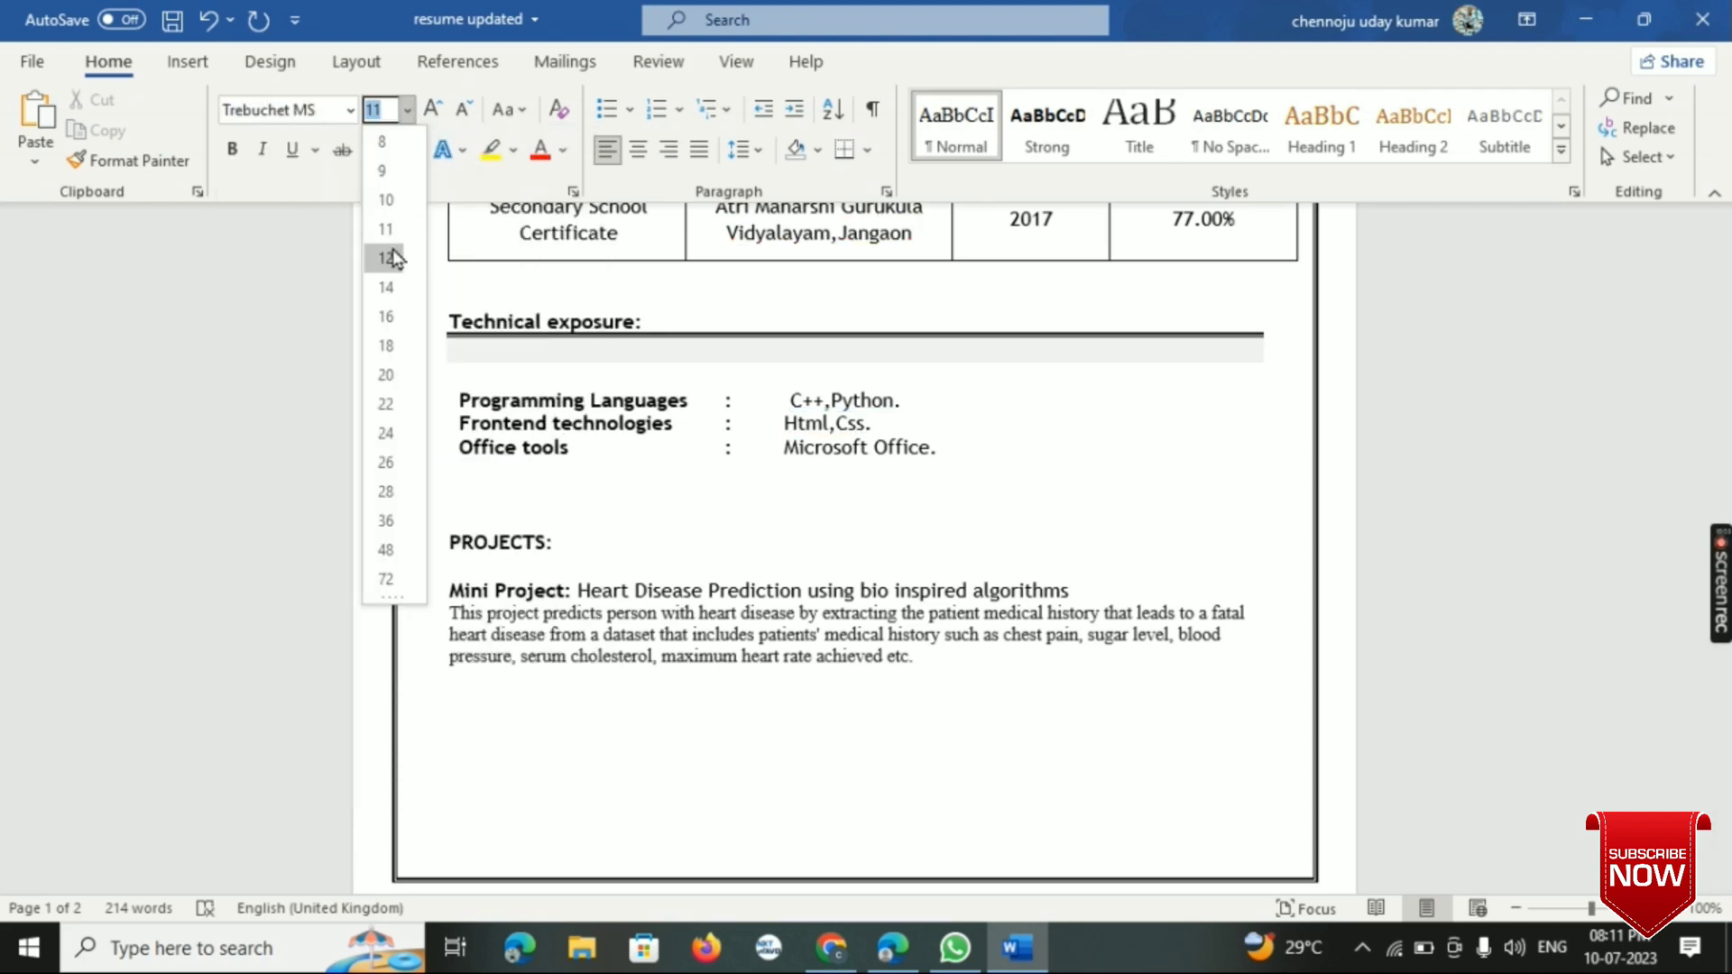
left_click(392, 253)
left_click(236, 159)
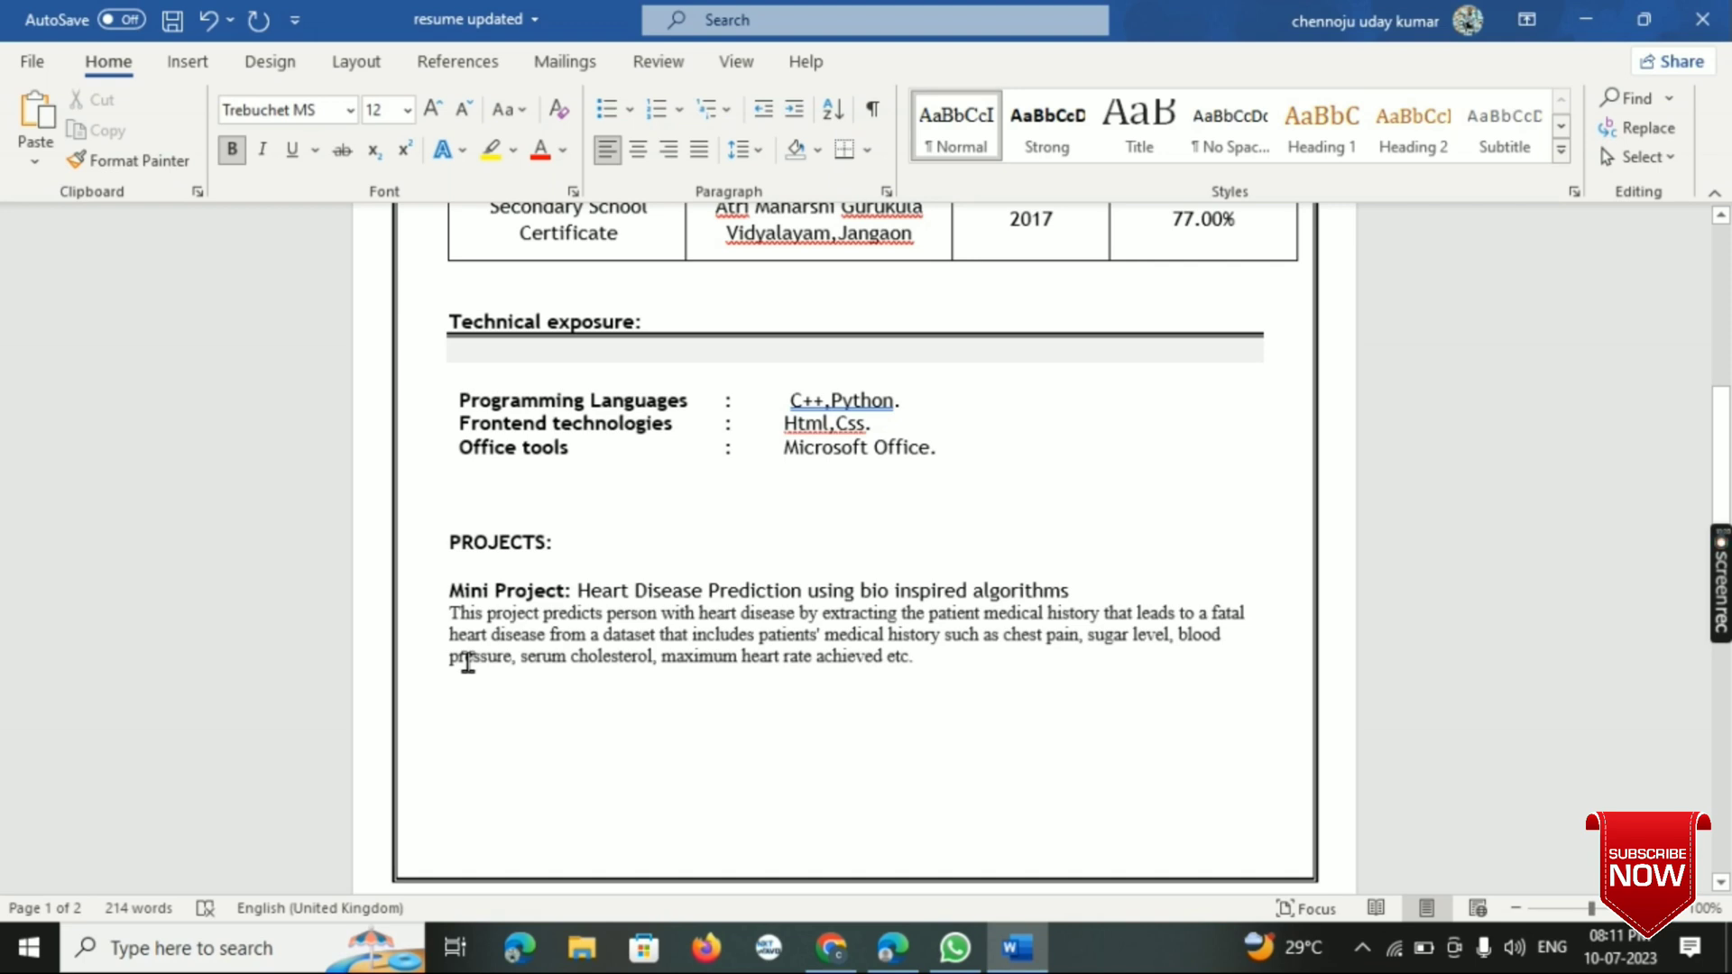
type("Ma")
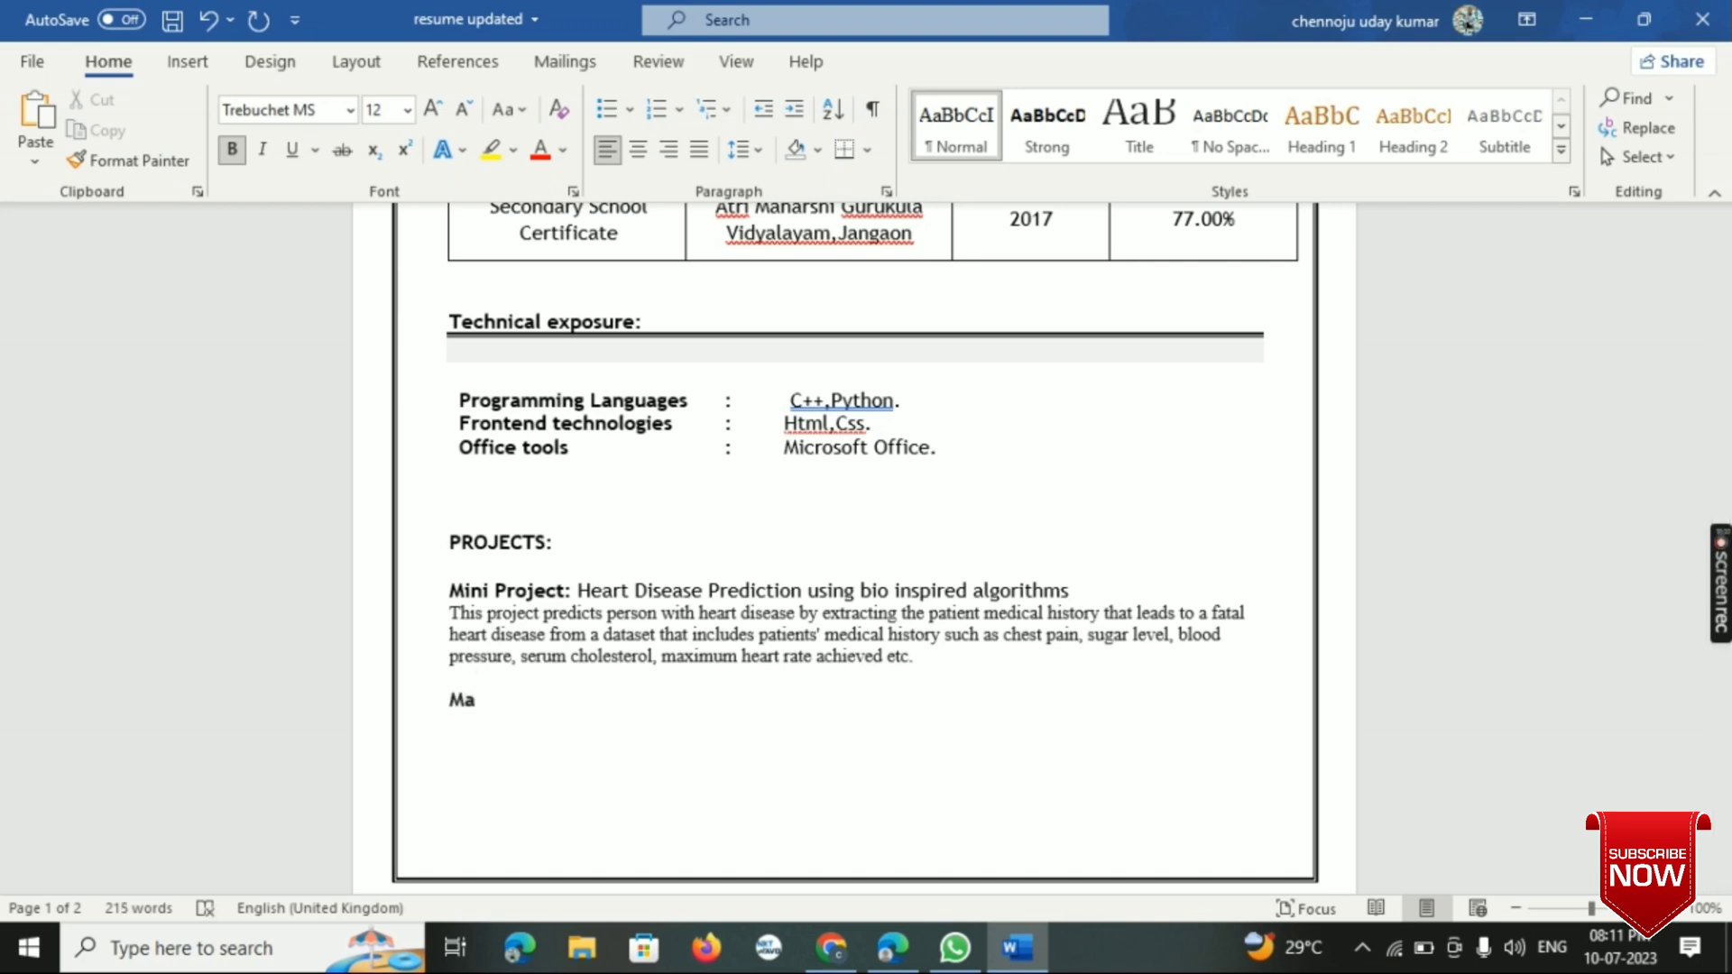
type("jor")
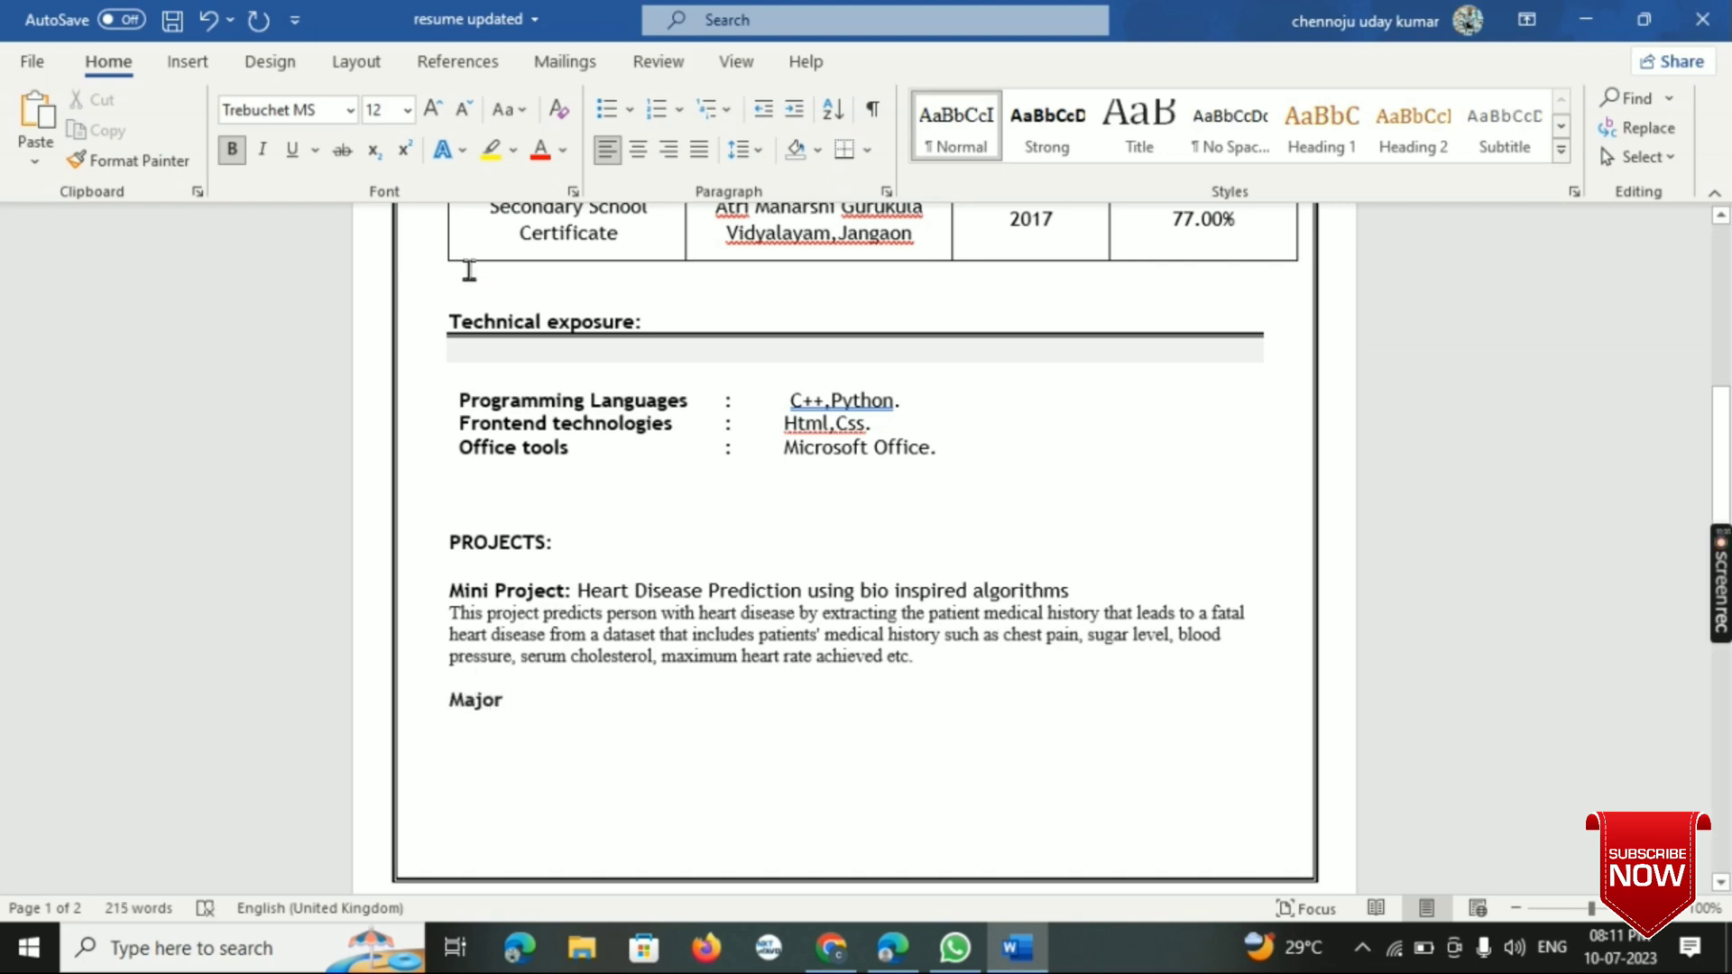
left_click(457, 153)
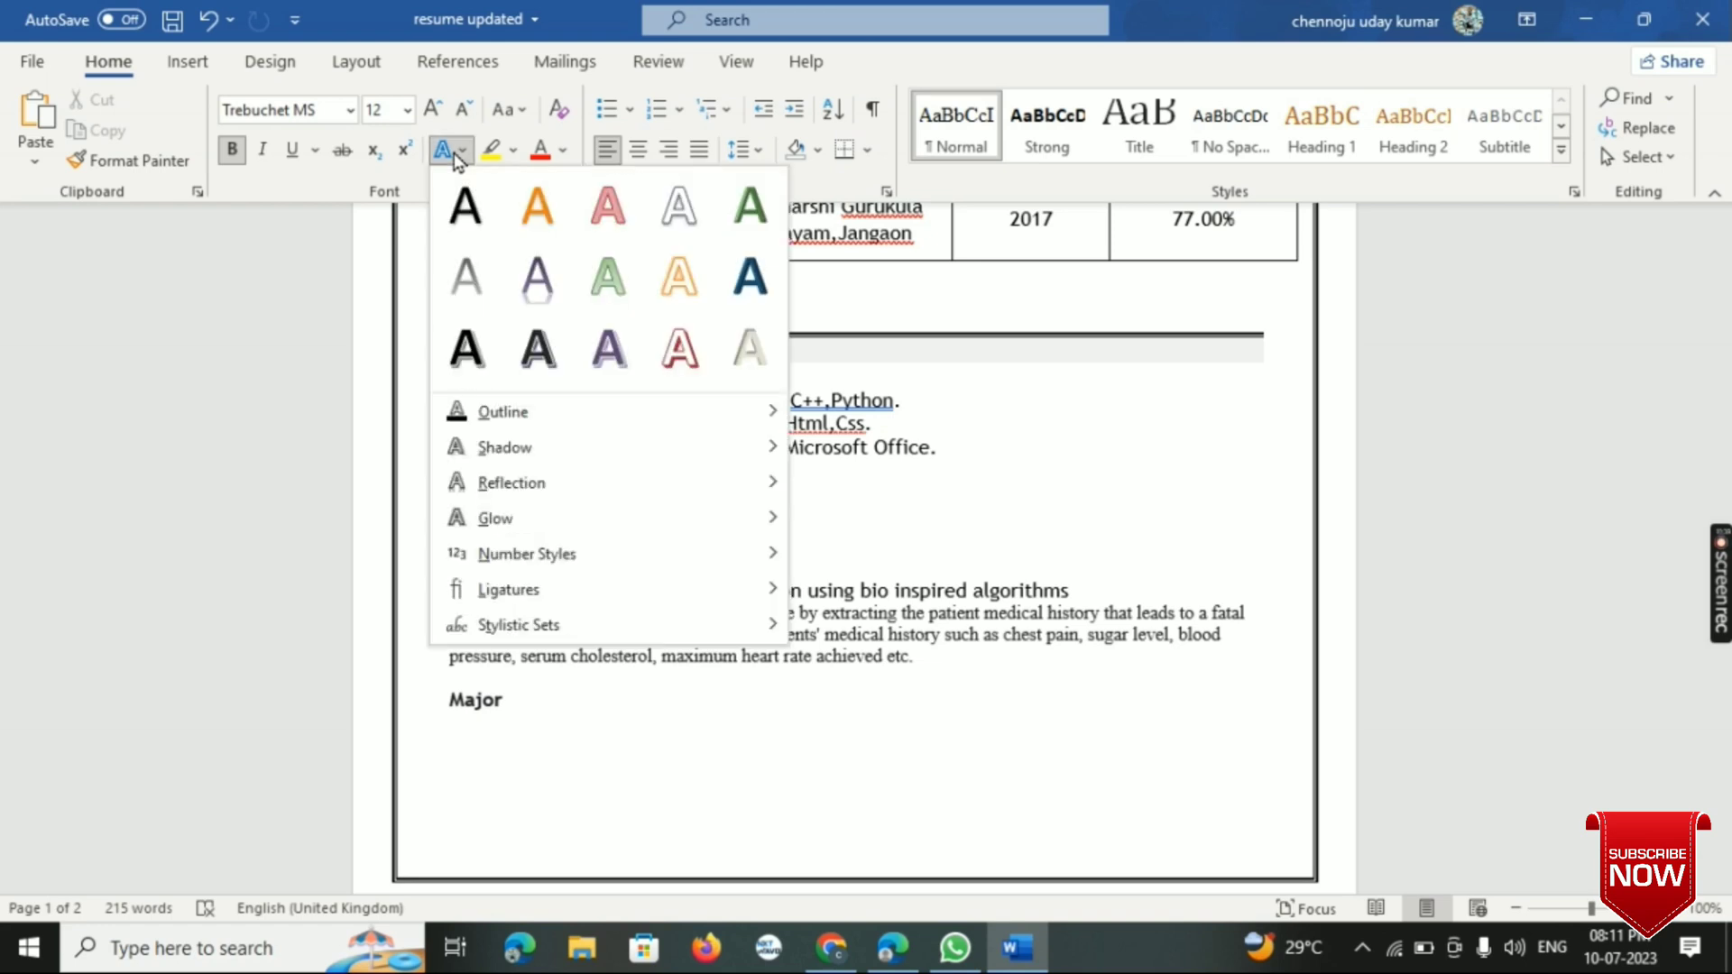
left_click(460, 226)
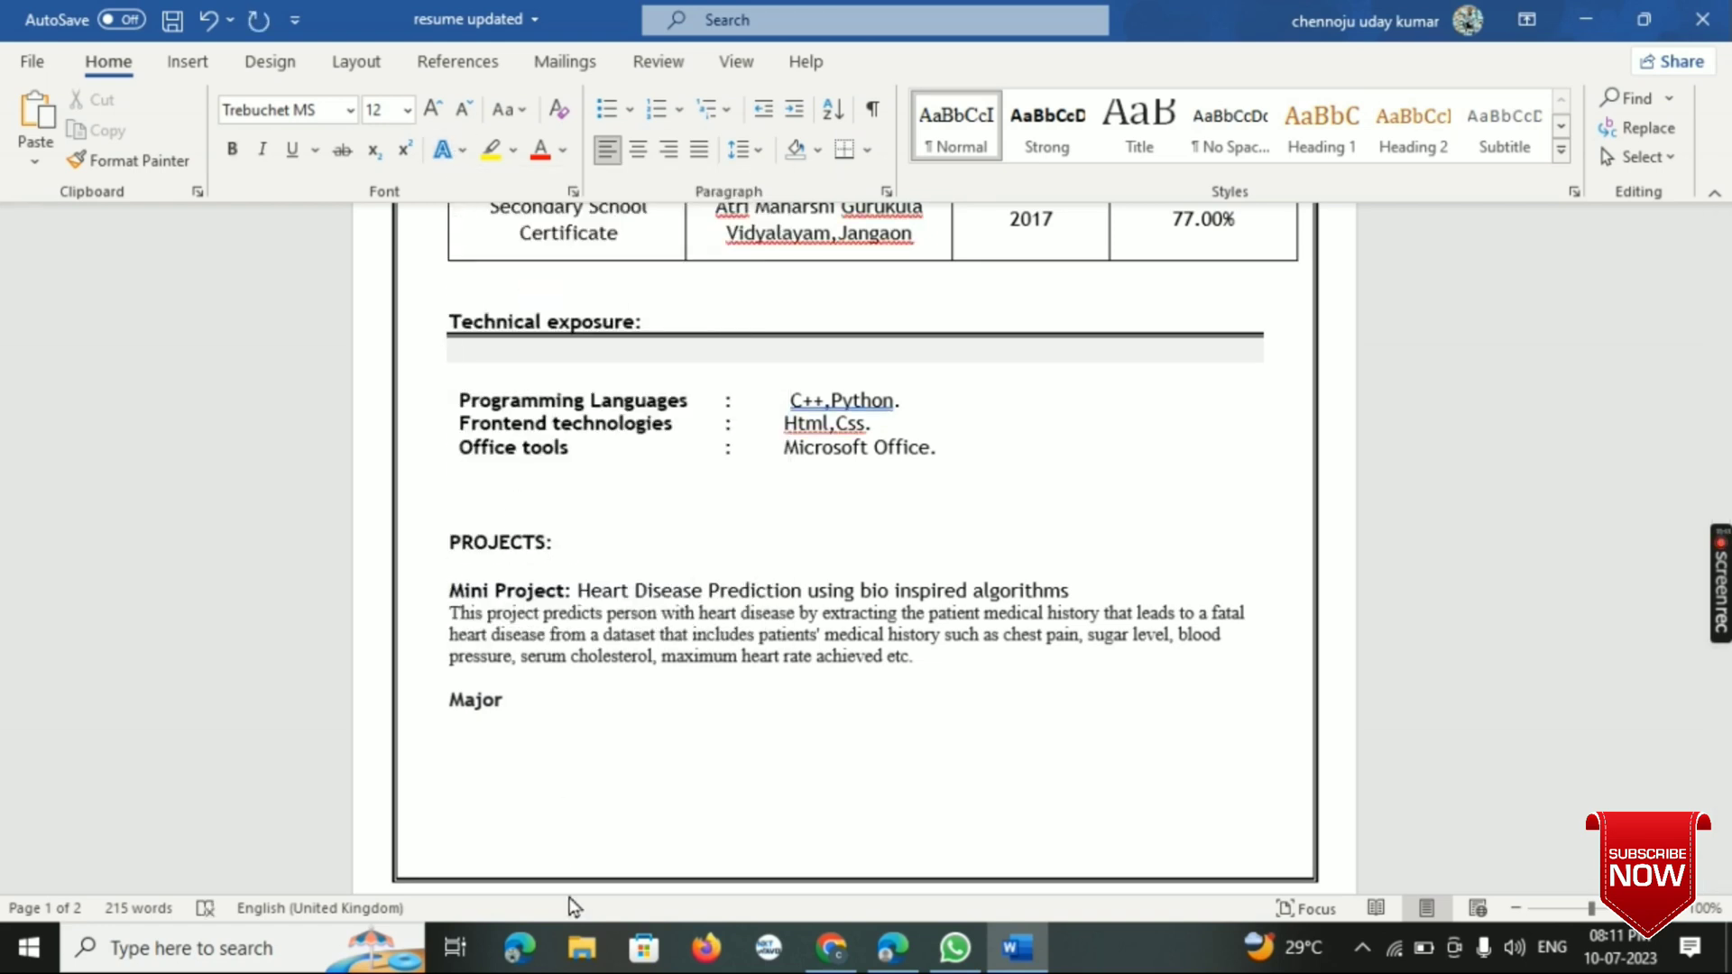
key("BackSpace")
key("BackSpace")
key("BackSpace")
key("BackSpace")
key("BackSpace")
- Enter the label "Major Project:" on the line below the mini project description and set its font colour to black
type("M")
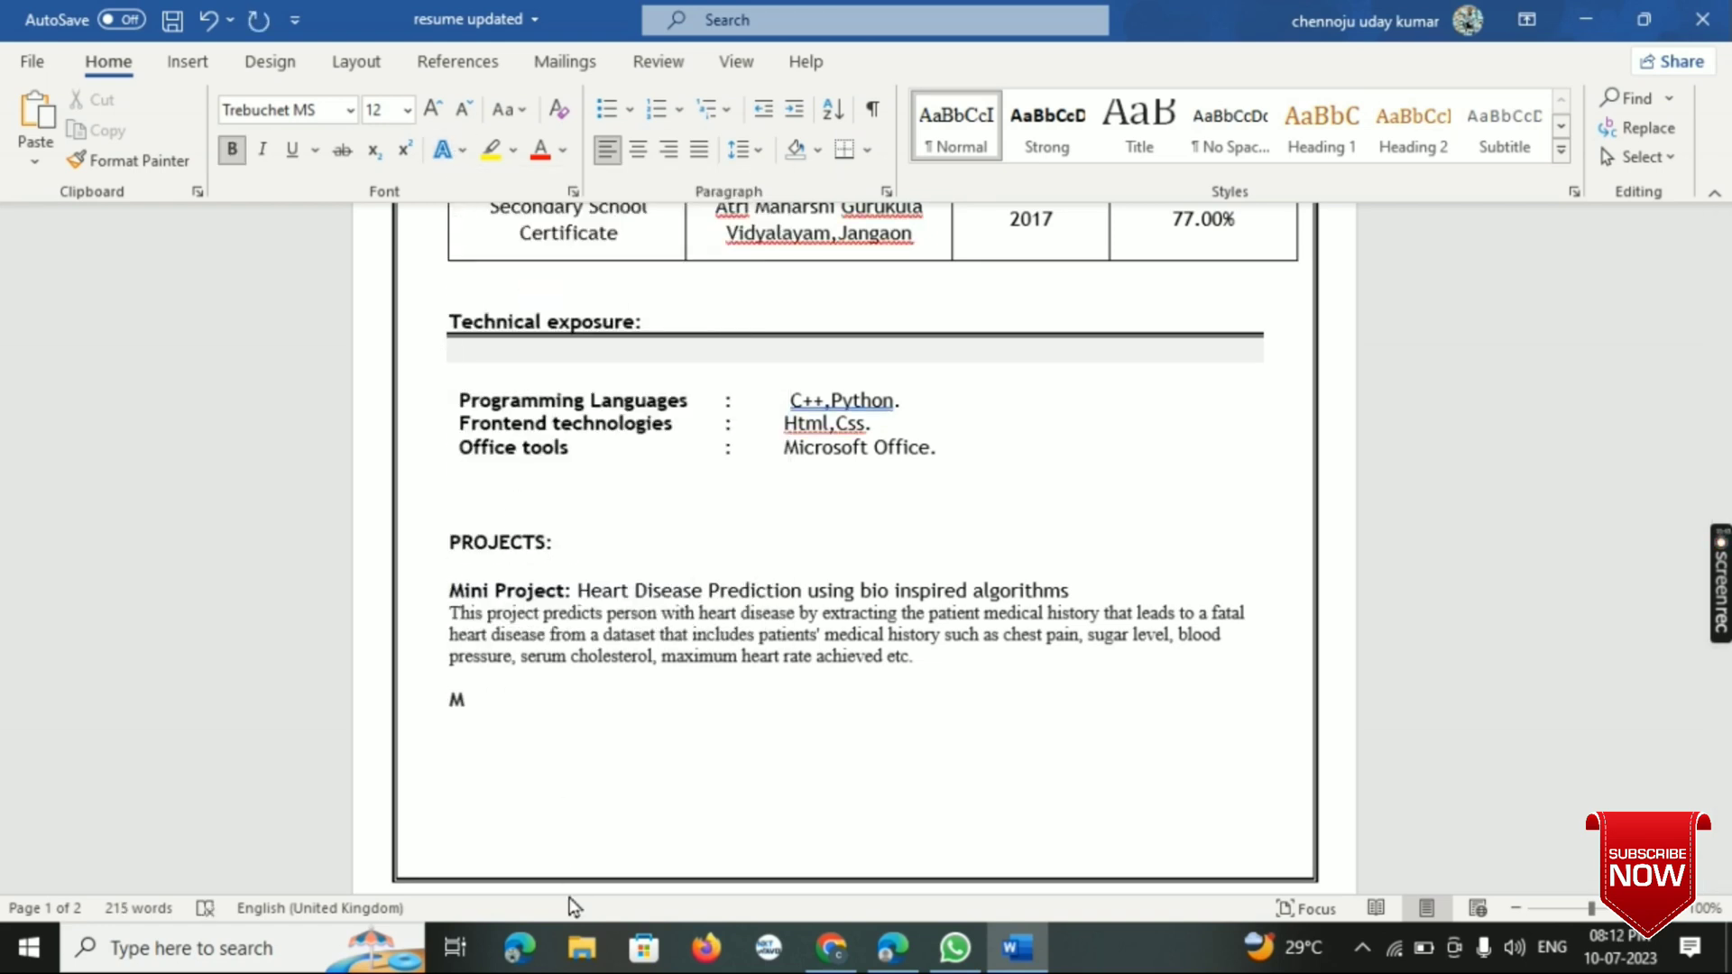
type("ajor Project")
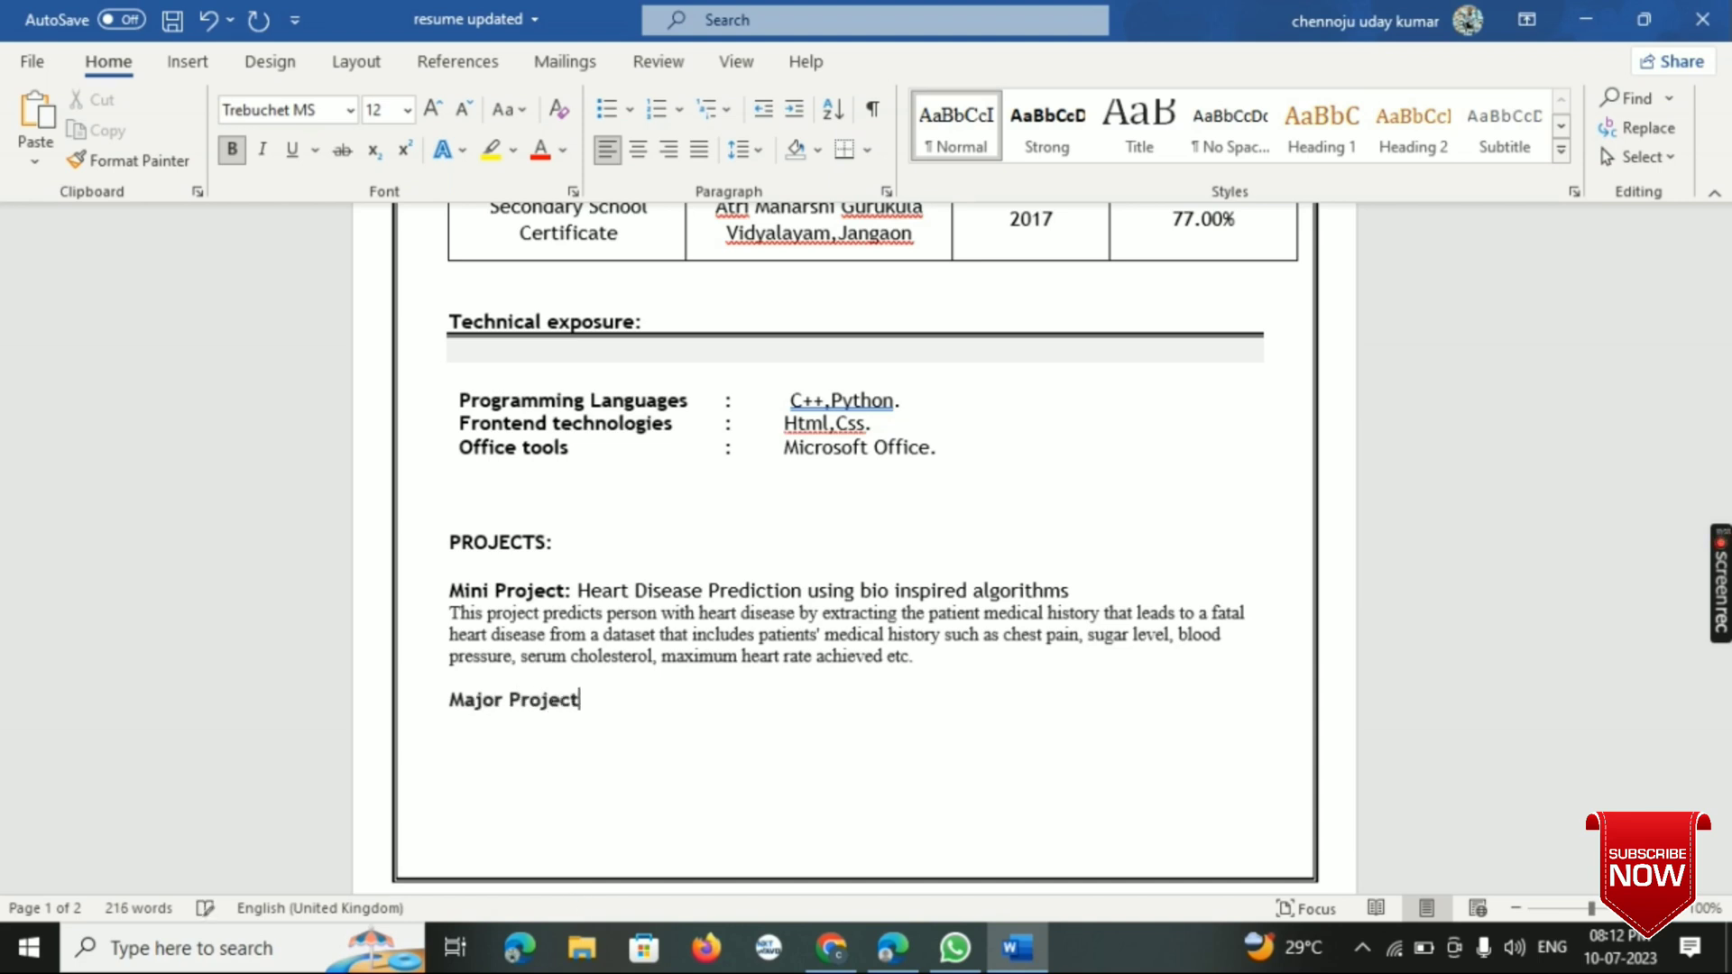
left_click(561, 151)
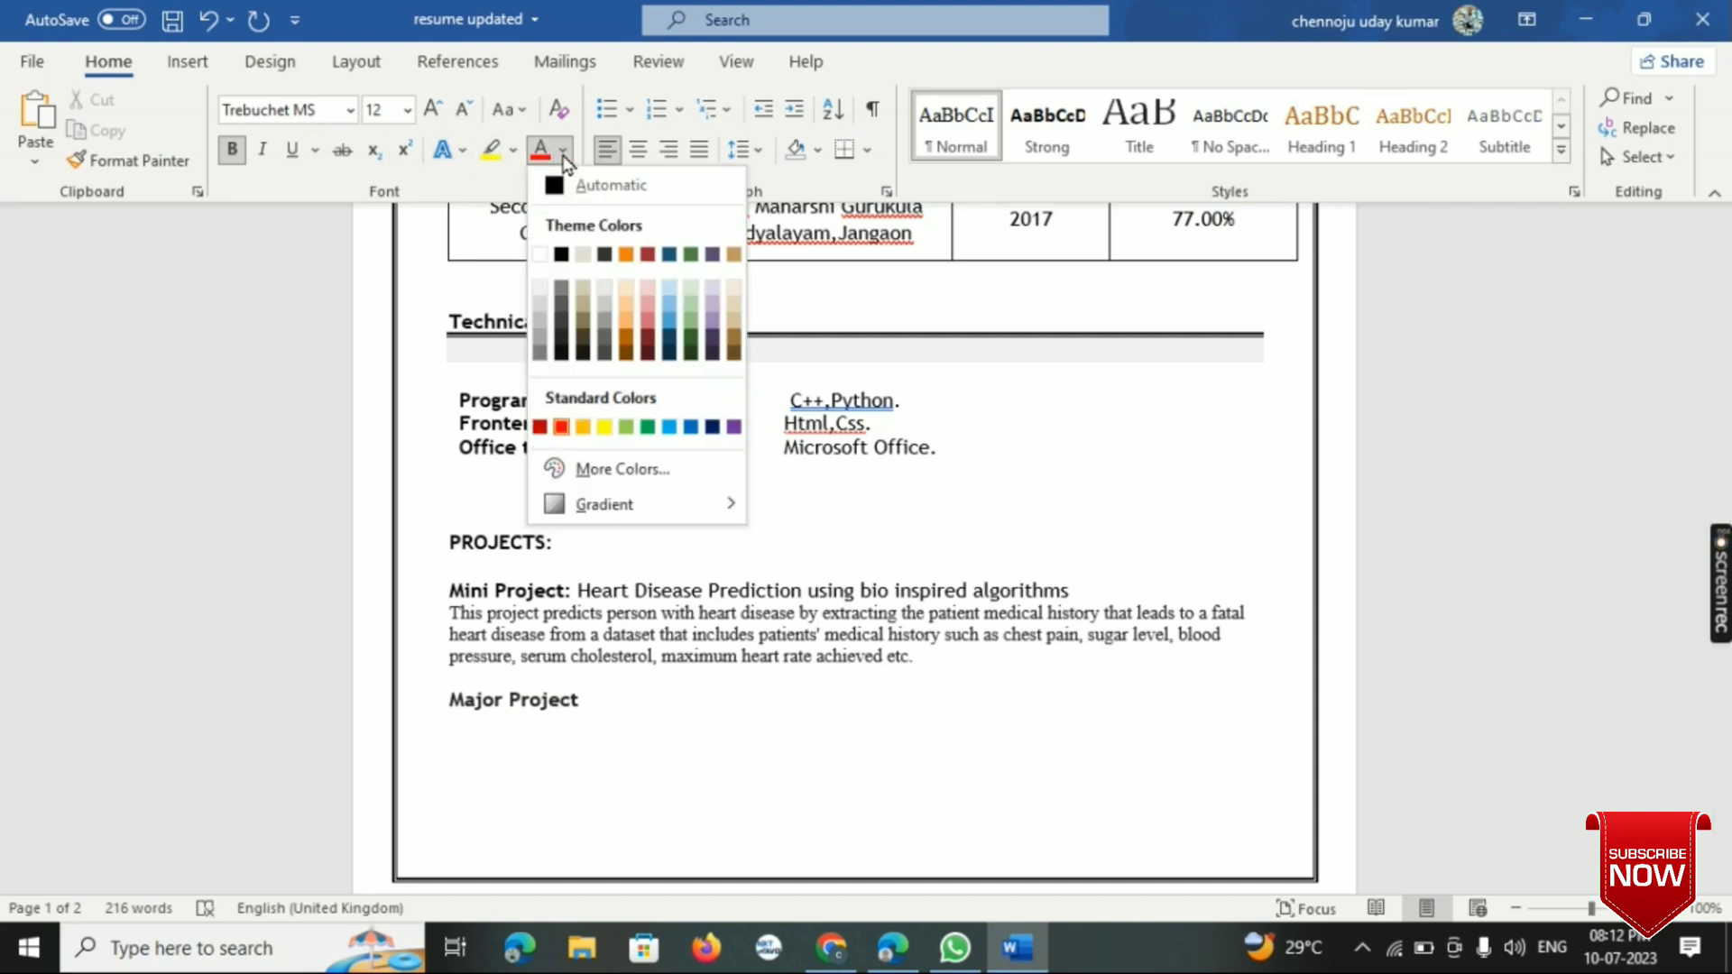
left_click(557, 255)
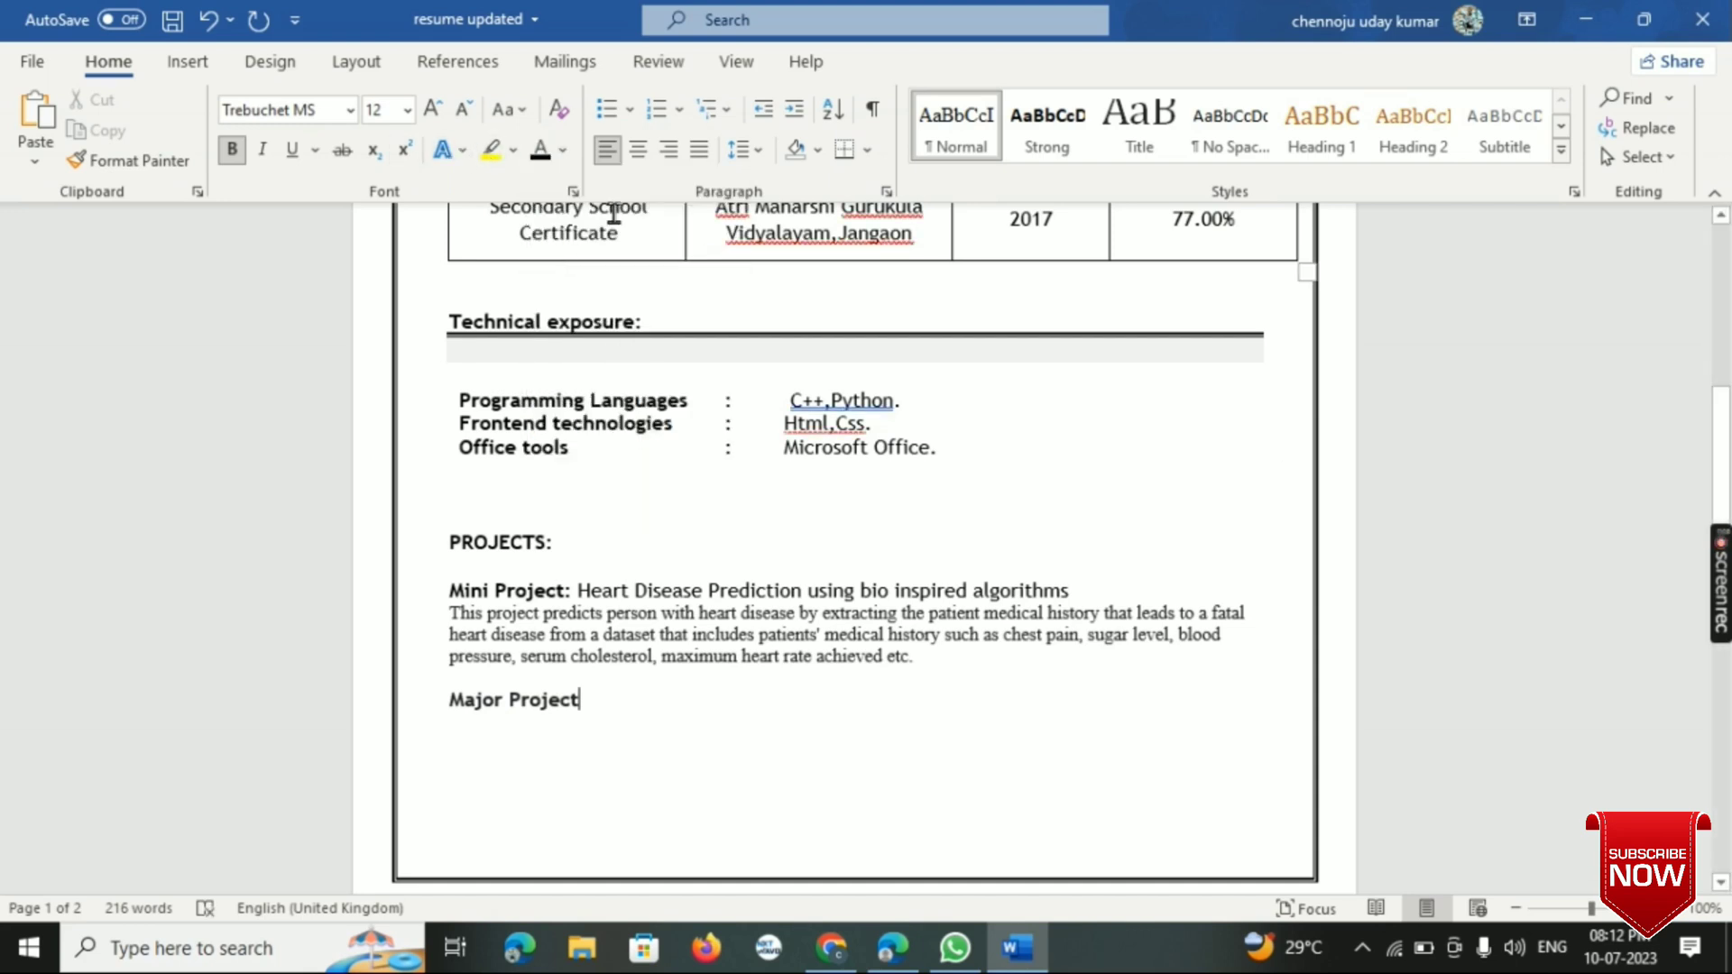
left_click(561, 150)
left_click(603, 255)
type(":")
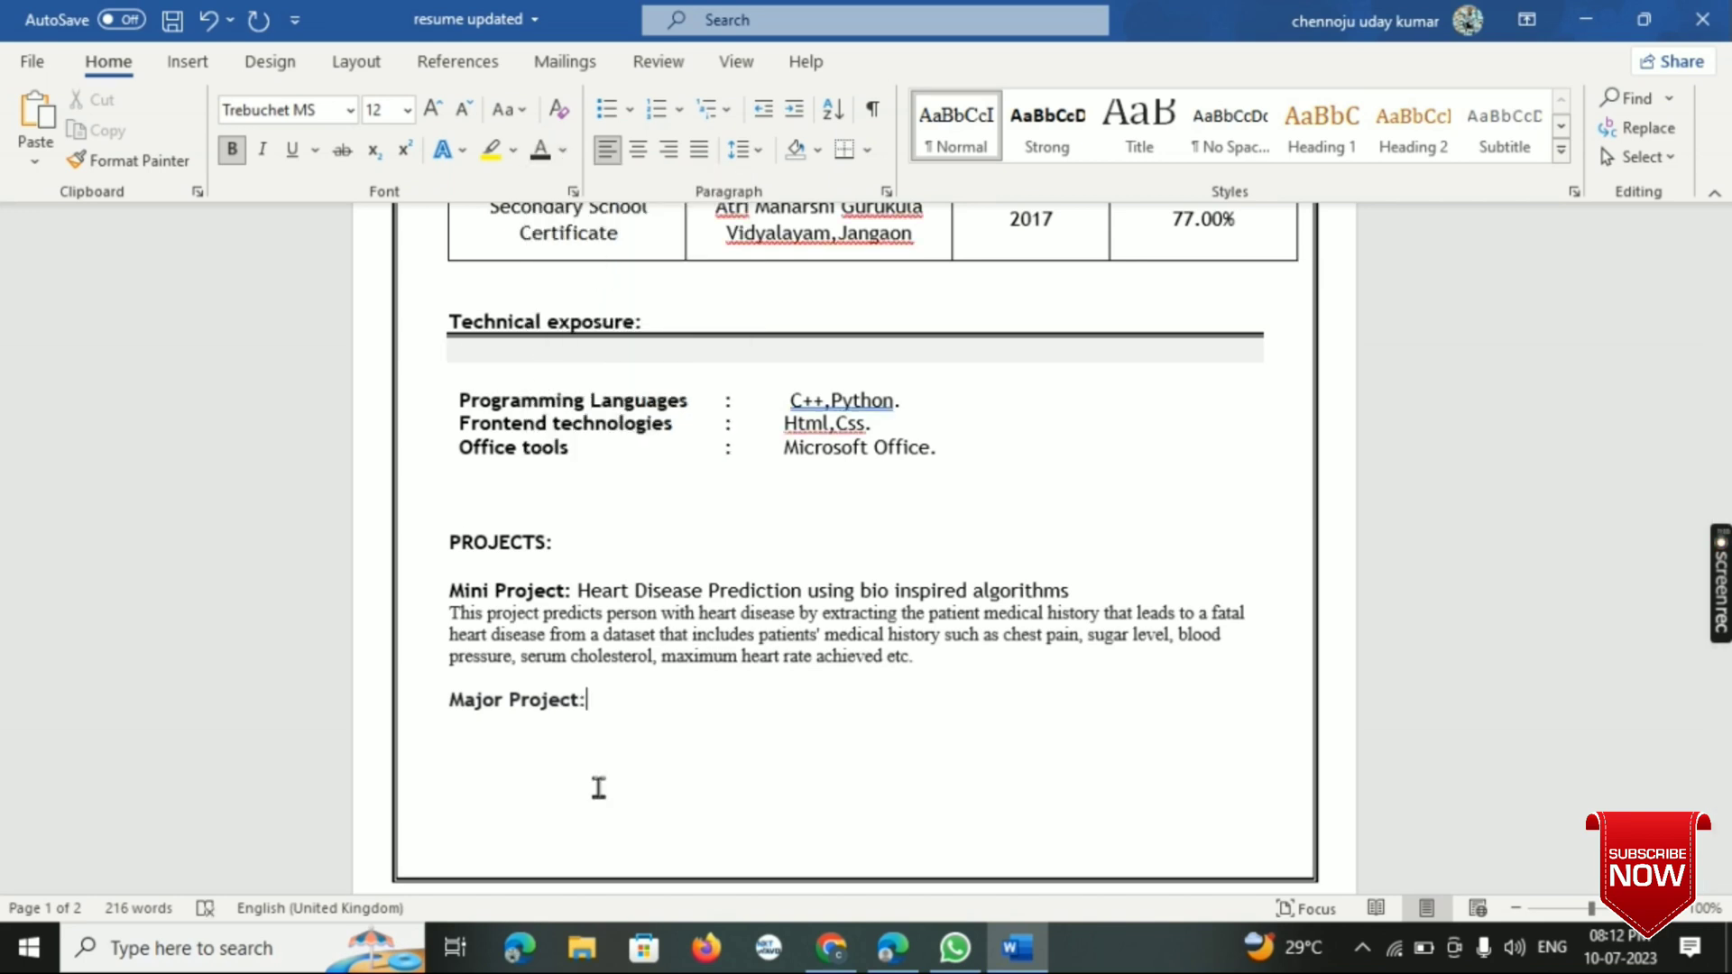
type(" Educational")
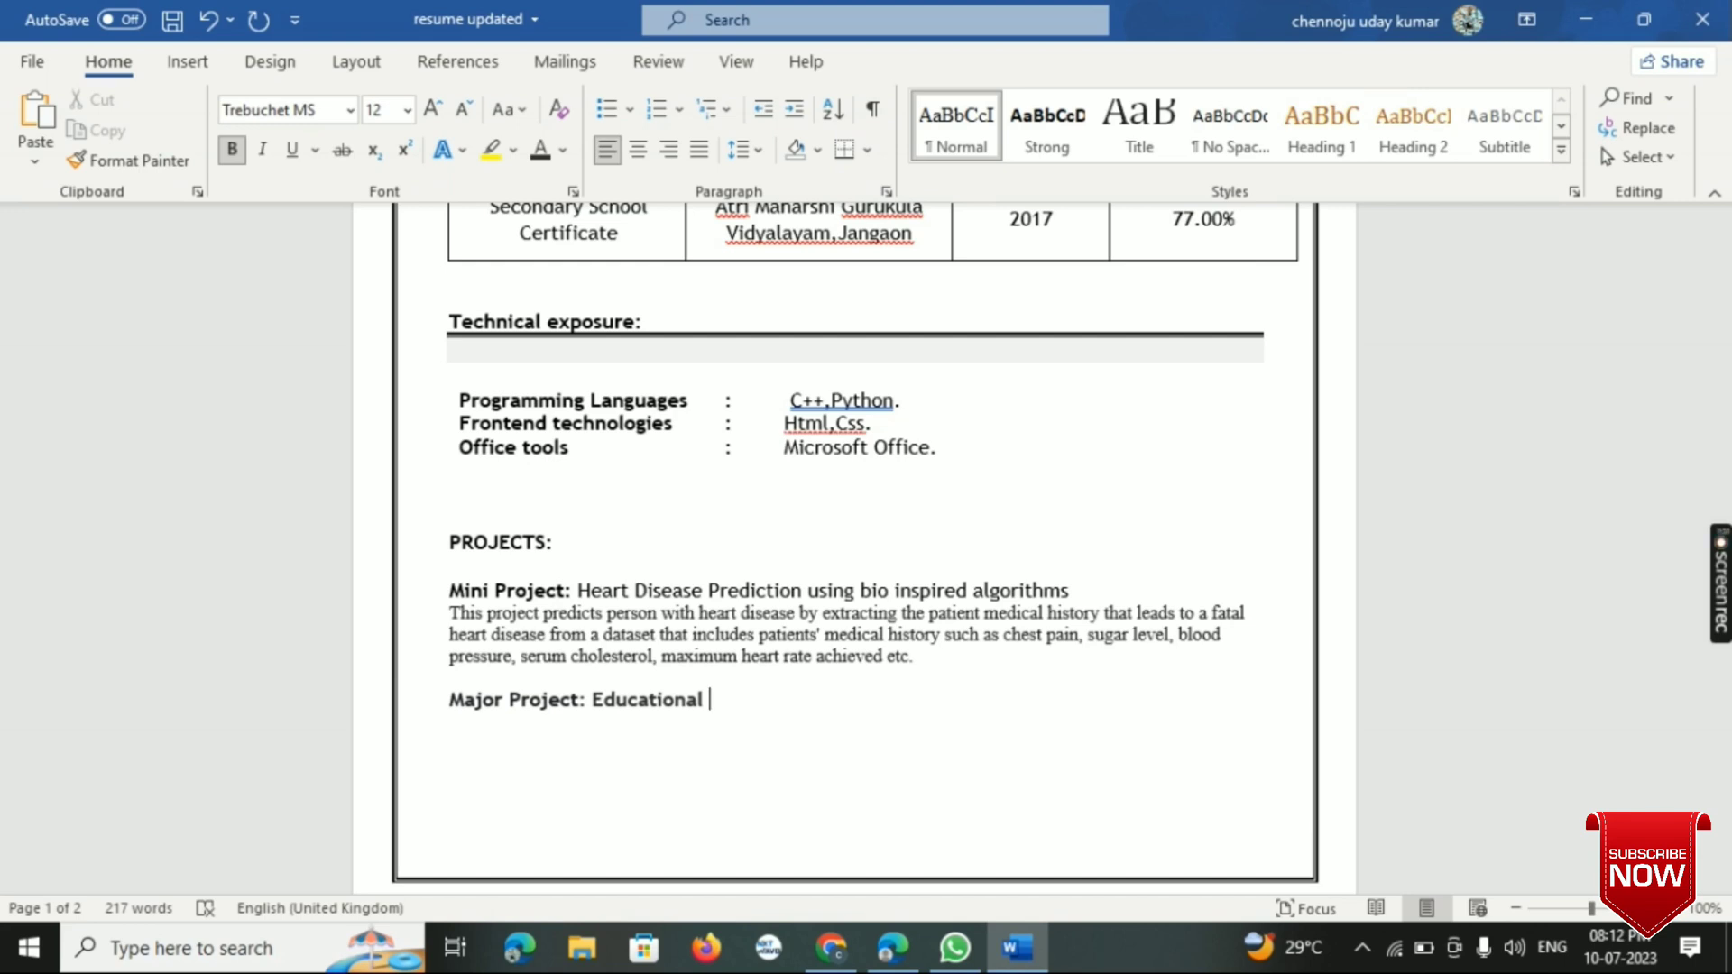
key("BackSpace")
key("BackSpace")
key("BackSpace")
key("BackSpace")
key("BackSpace")
key("BackSpace")
key("BackSpace")
key("BackSpace")
key("BackSpace")
key("BackSpace")
key("BackSpace")
key("BackSpace")
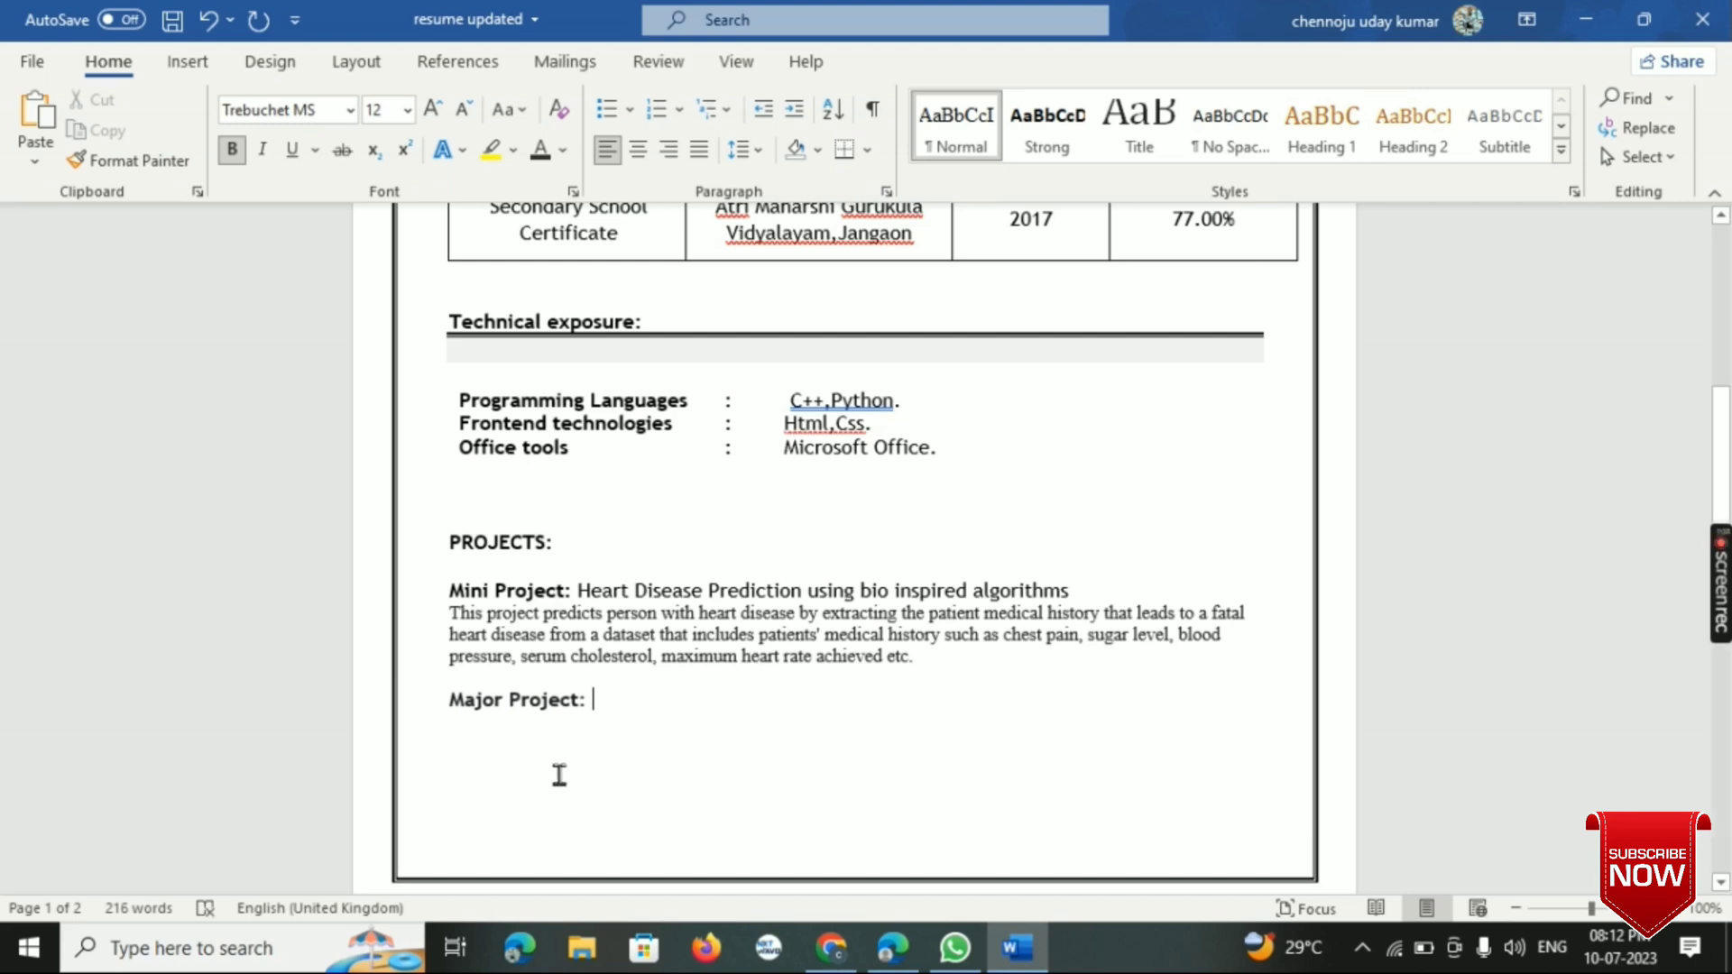
- Copy the bold "Mini Project:" label and paste it in place of the "Major Project:" label
left_click_drag(441, 589, 585, 588)
key("ctrl+c")
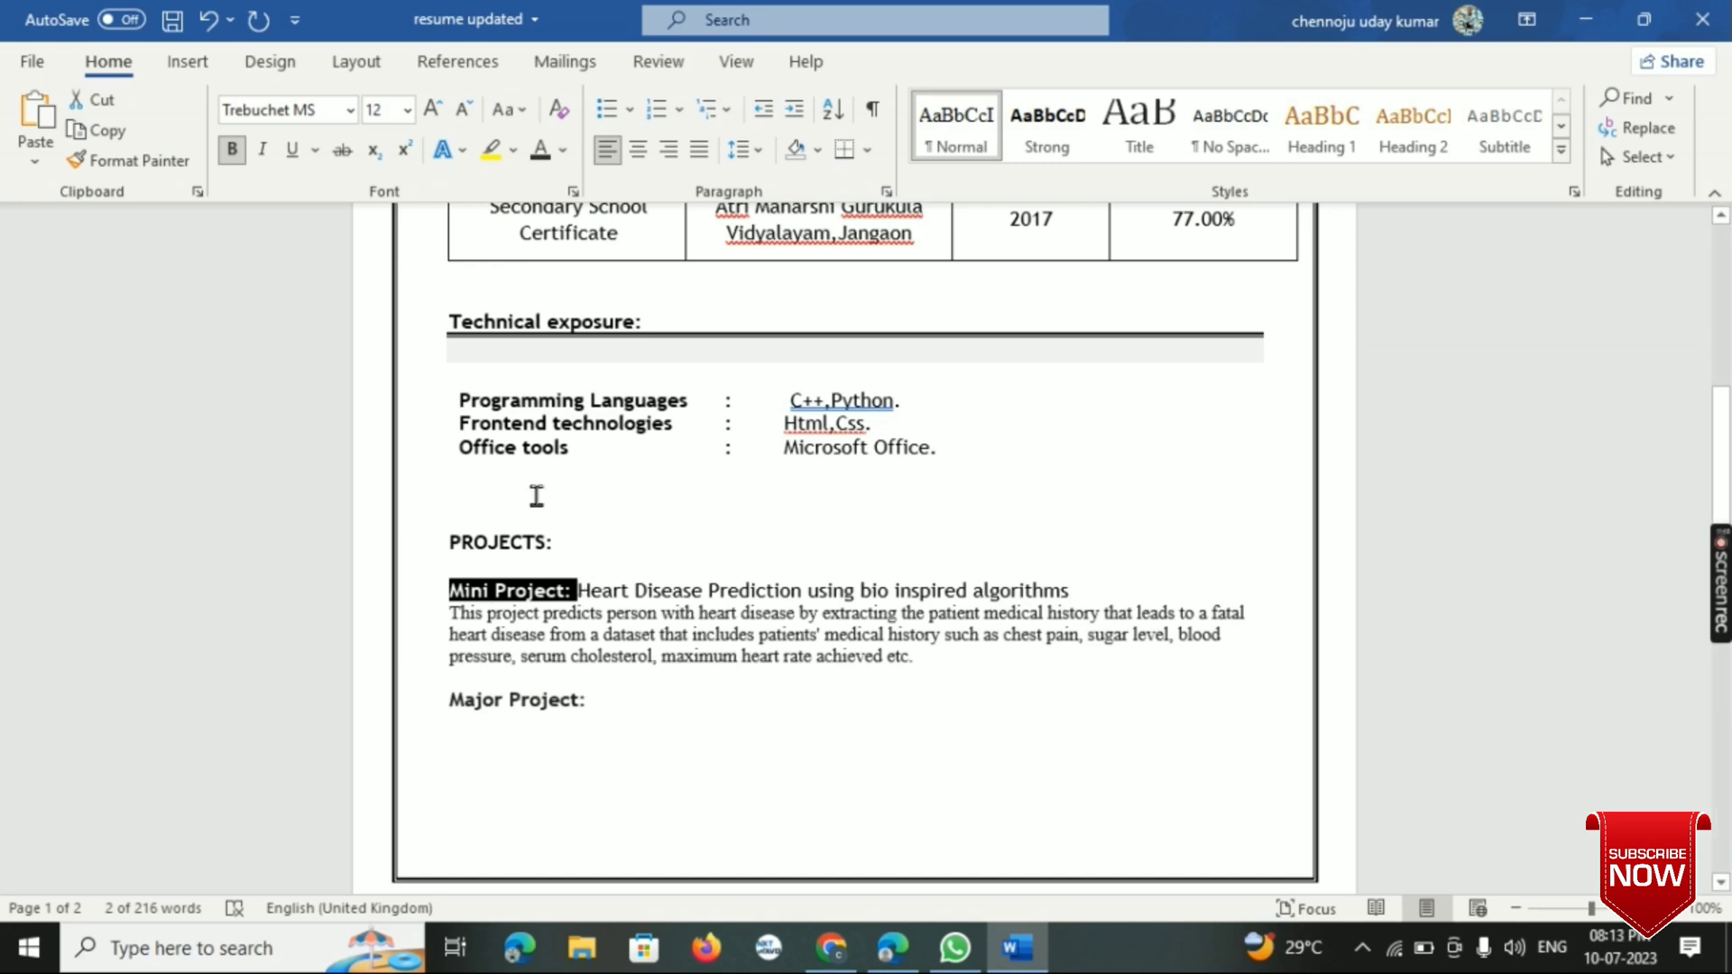
left_click(603, 713)
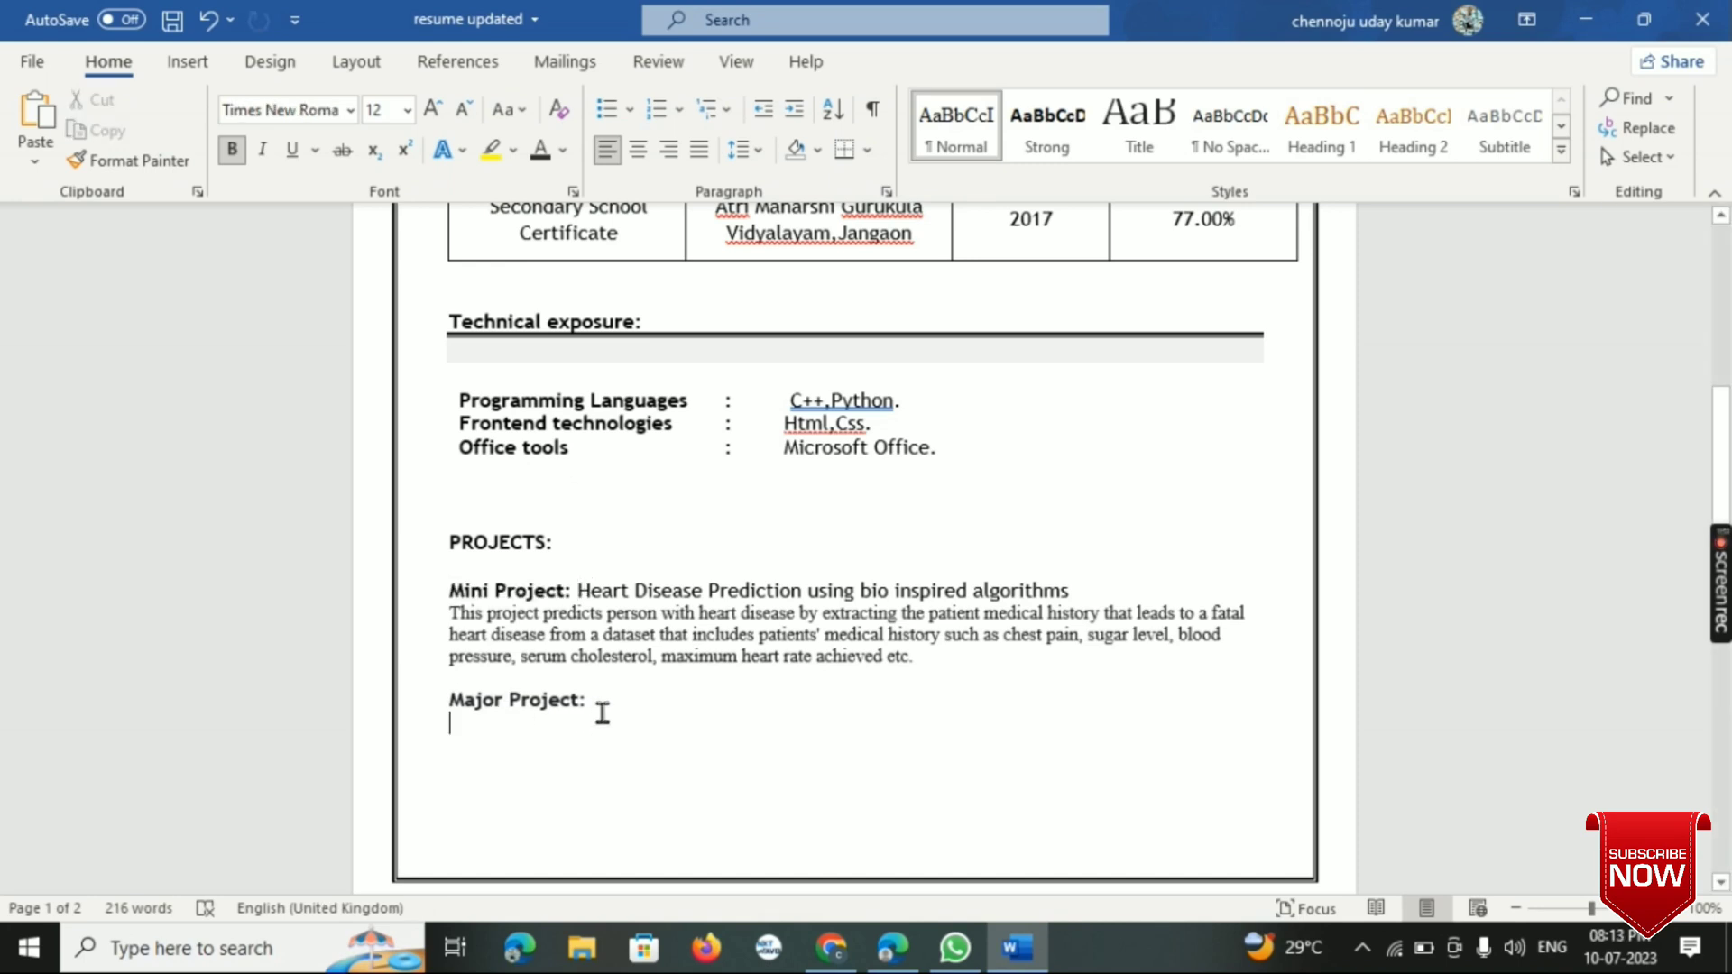
left_click(592, 701)
key("BackSpace")
key("BackSpace")
key("BackSpace")
key("BackSpace")
key("BackSpace")
key("BackSpace")
key("BackSpace")
key("BackSpace")
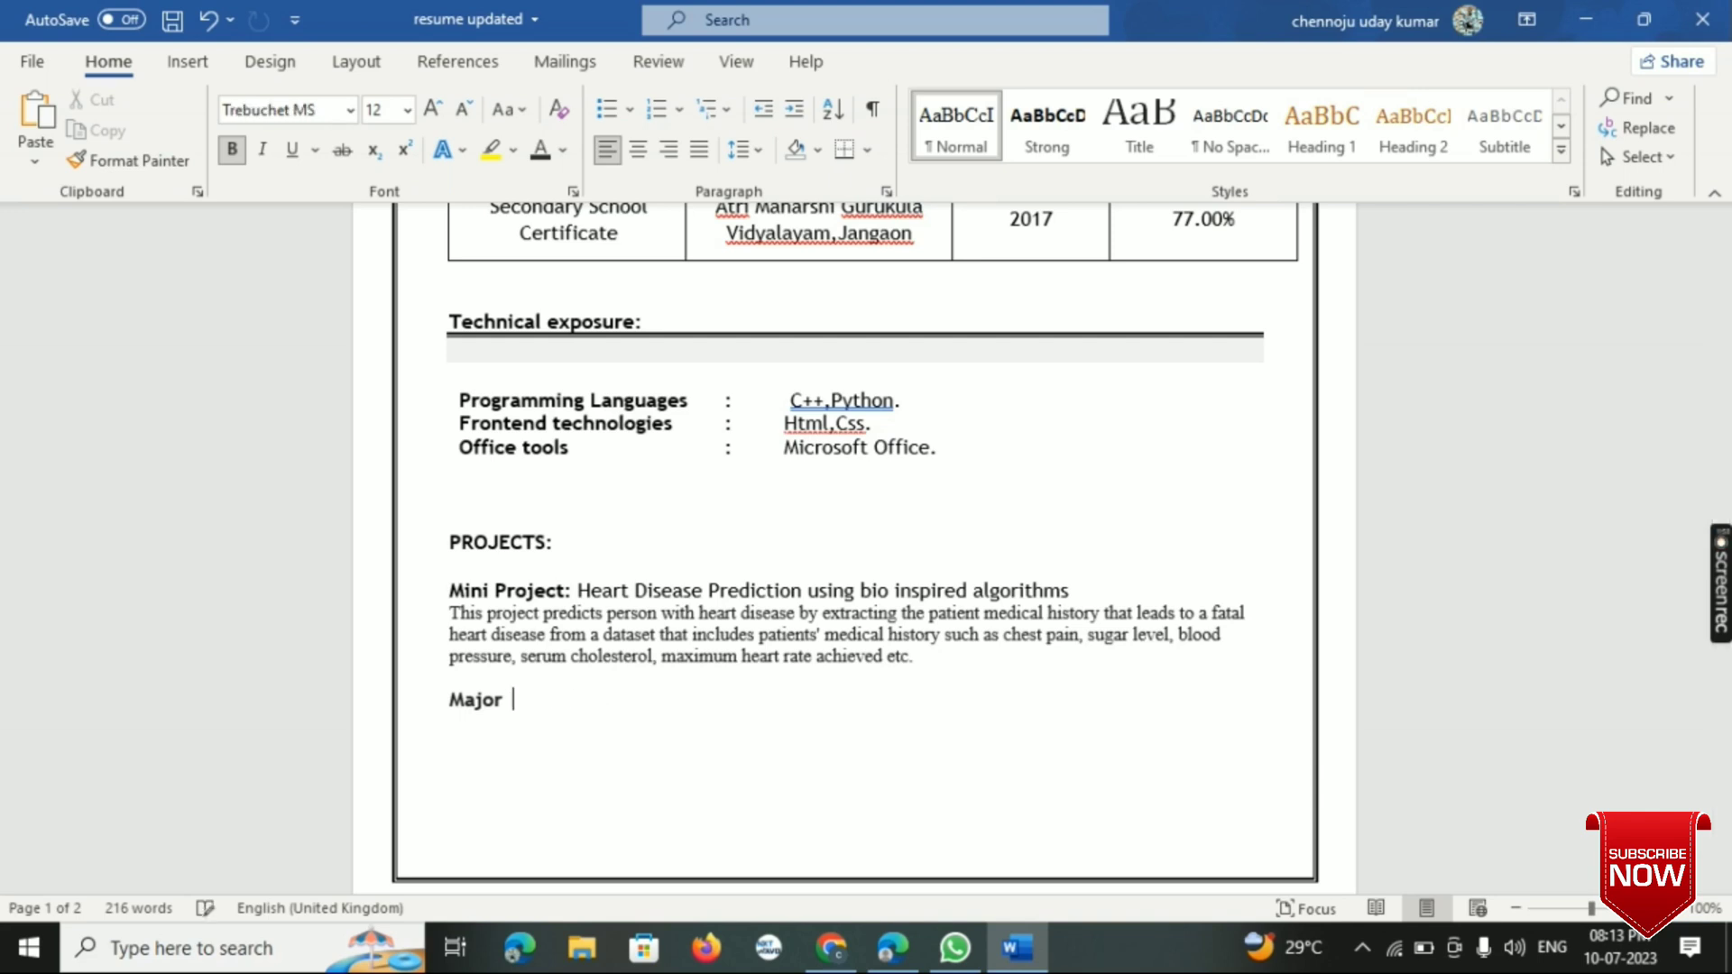
key("BackSpace")
key("BackSpace")
key("BackSpace")
key("BackSpace")
key("BackSpace")
key("BackSpace")
key("ctrl+v")
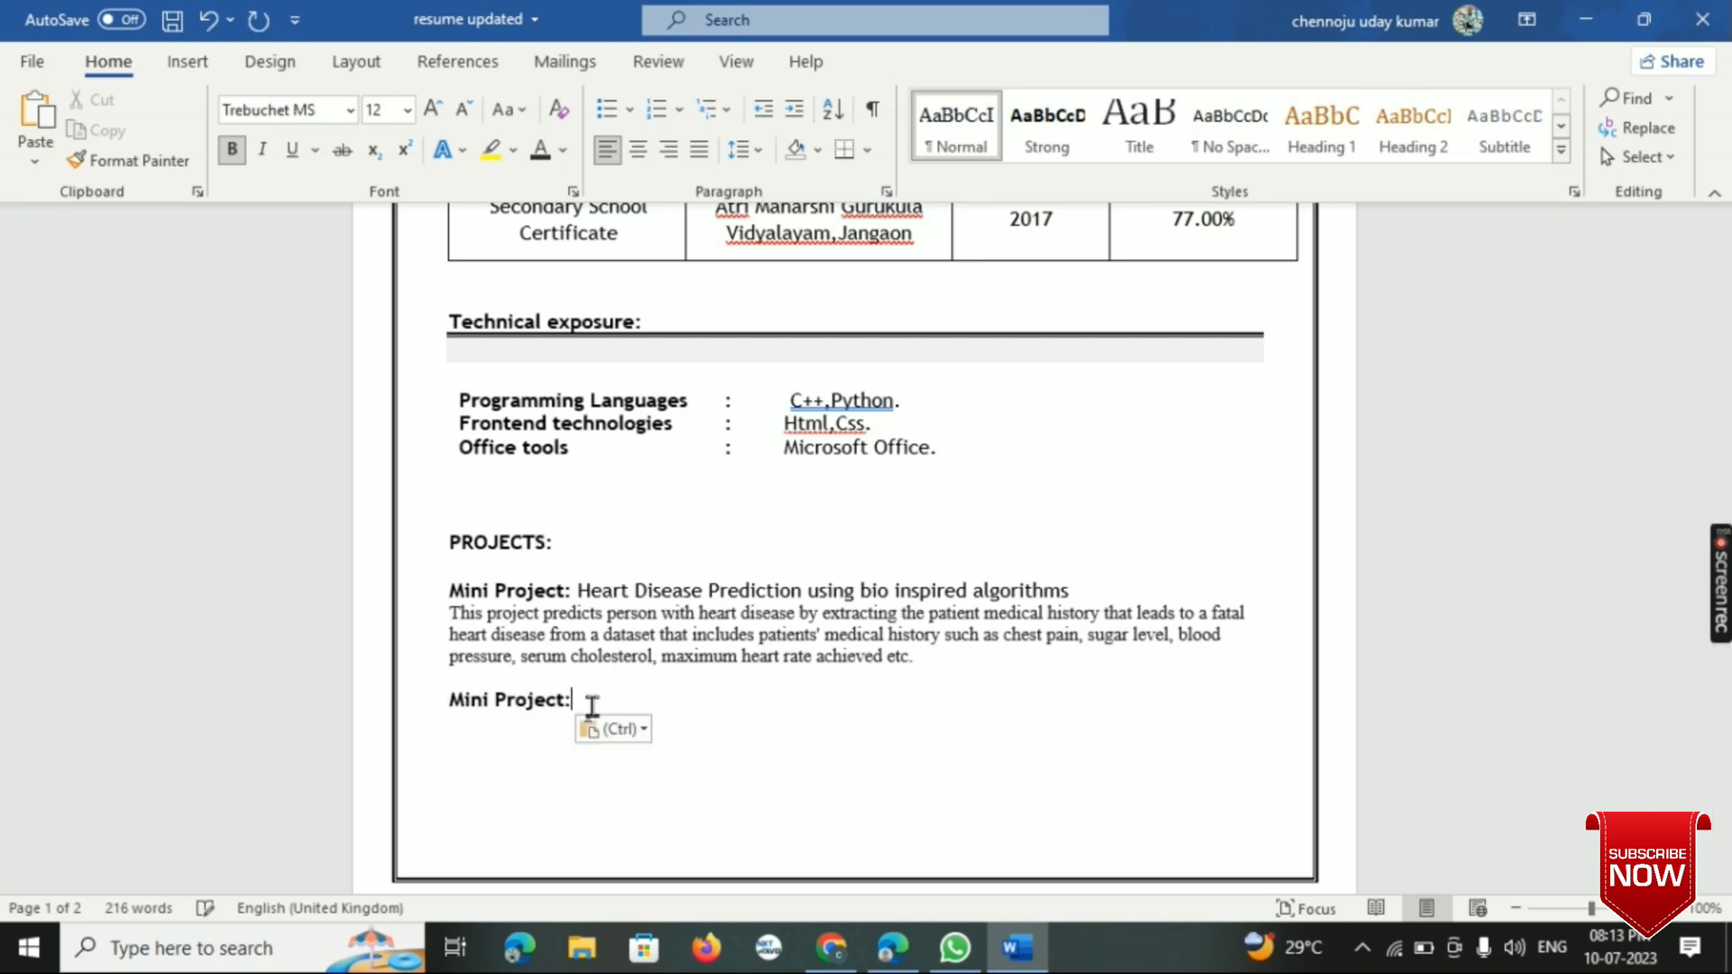
- Change the pasted second label to "Major Project:"
key("Left")
key("BackSpace")
key("BackSpace")
key("BackSpace")
type("ajor")
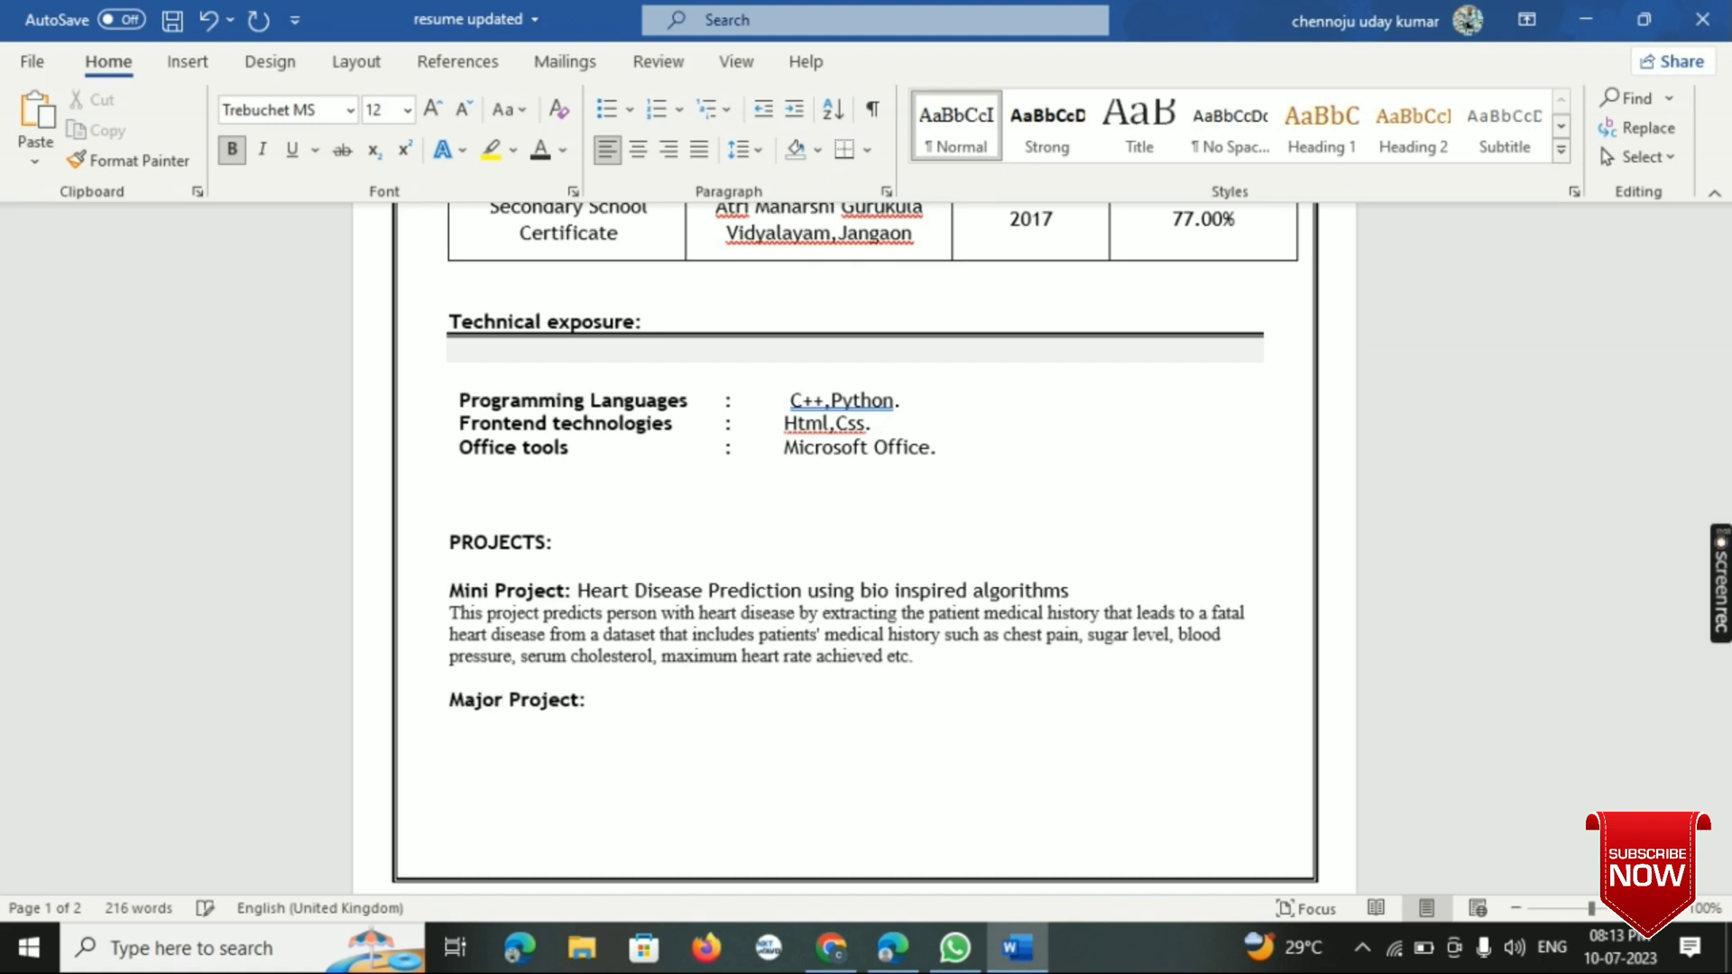
- Copy the mini project's title after "Major Project:" to carry over its non-bold formatting, and delete the pasted wording
left_click_drag(578, 591, 1069, 591)
key("ctrl+c")
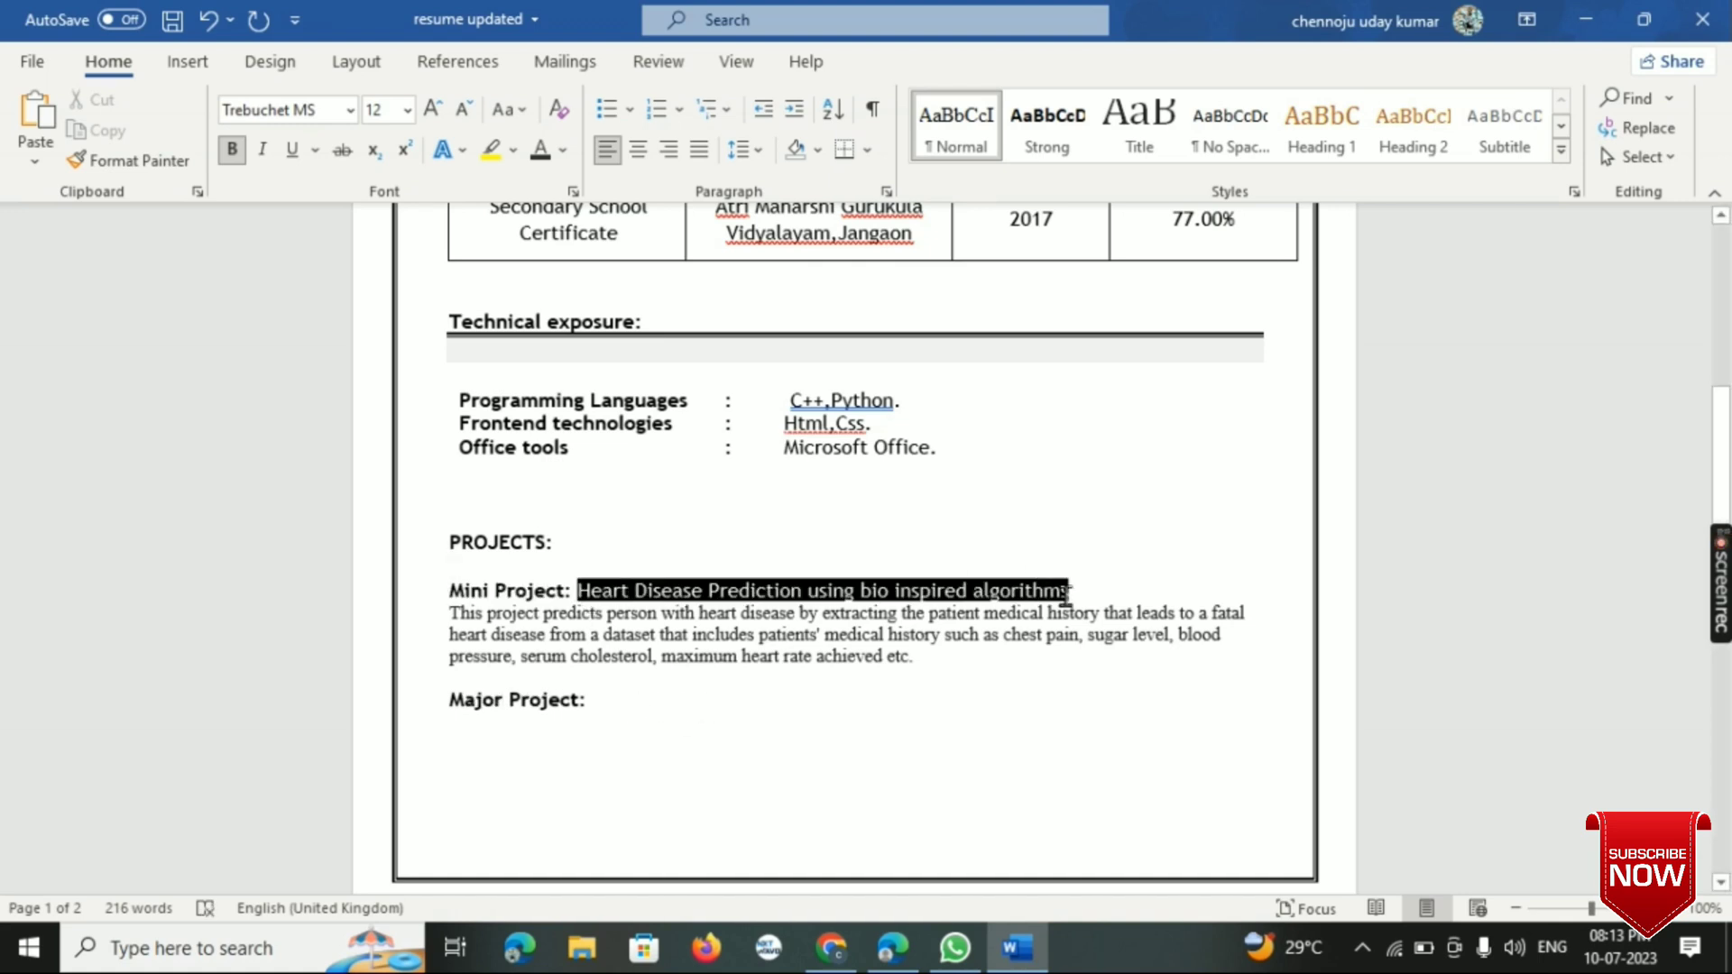
left_click(588, 701)
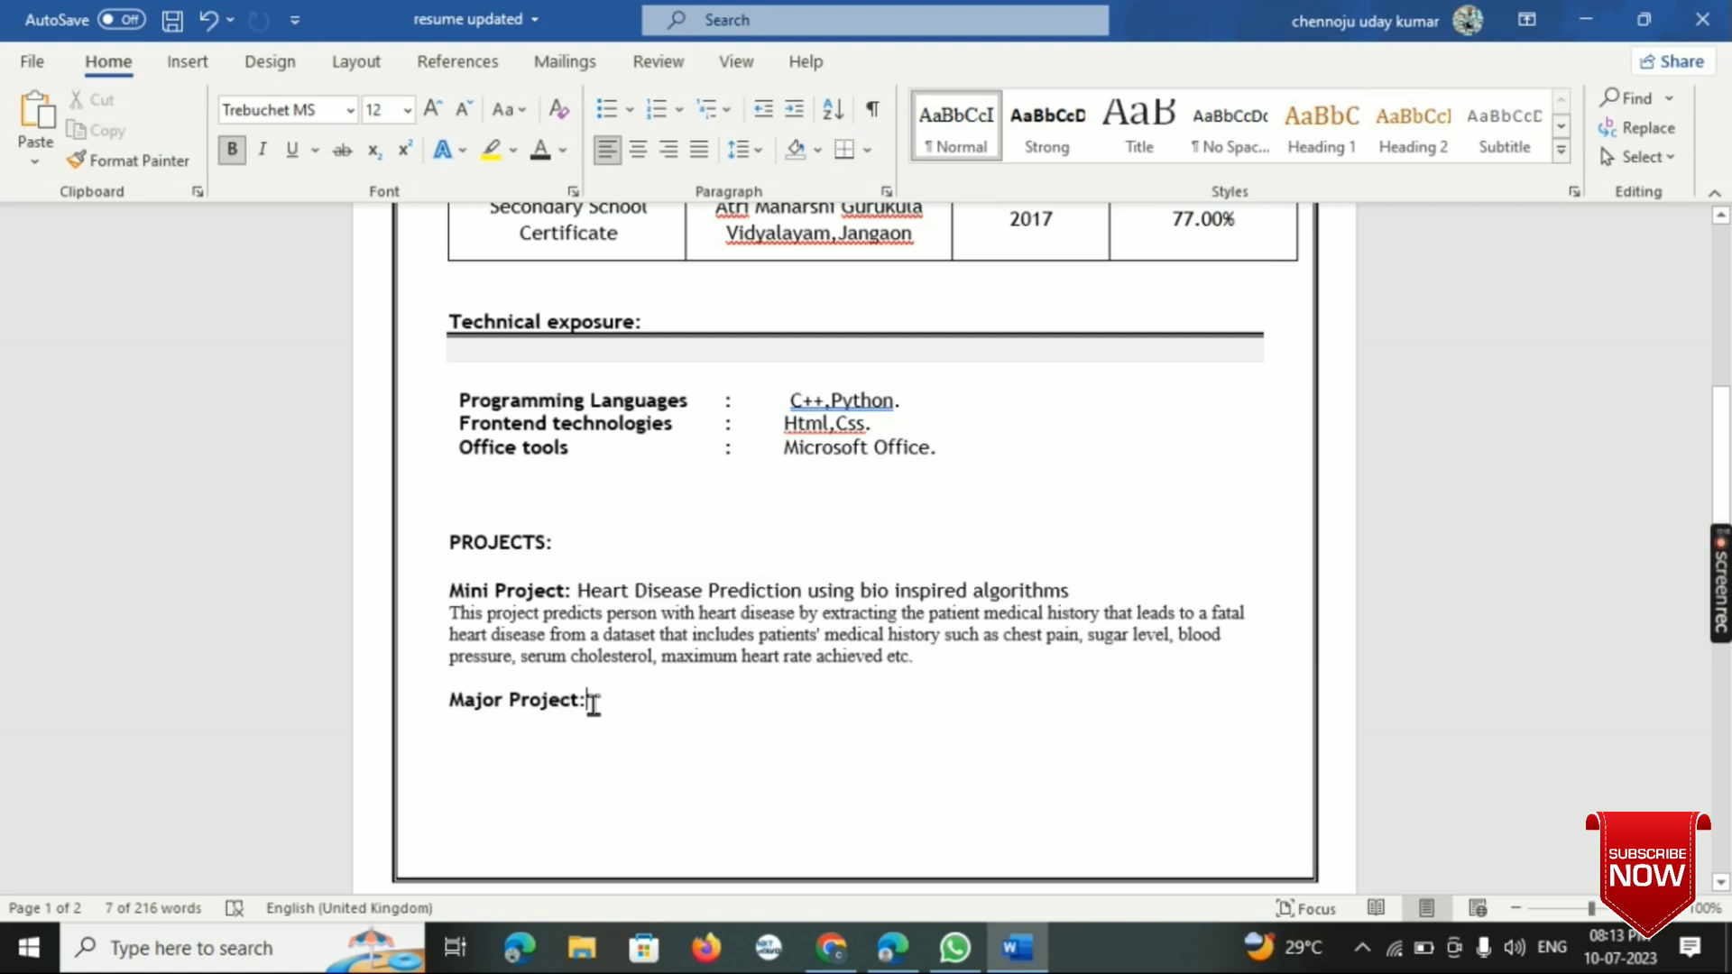
key("ctrl+v")
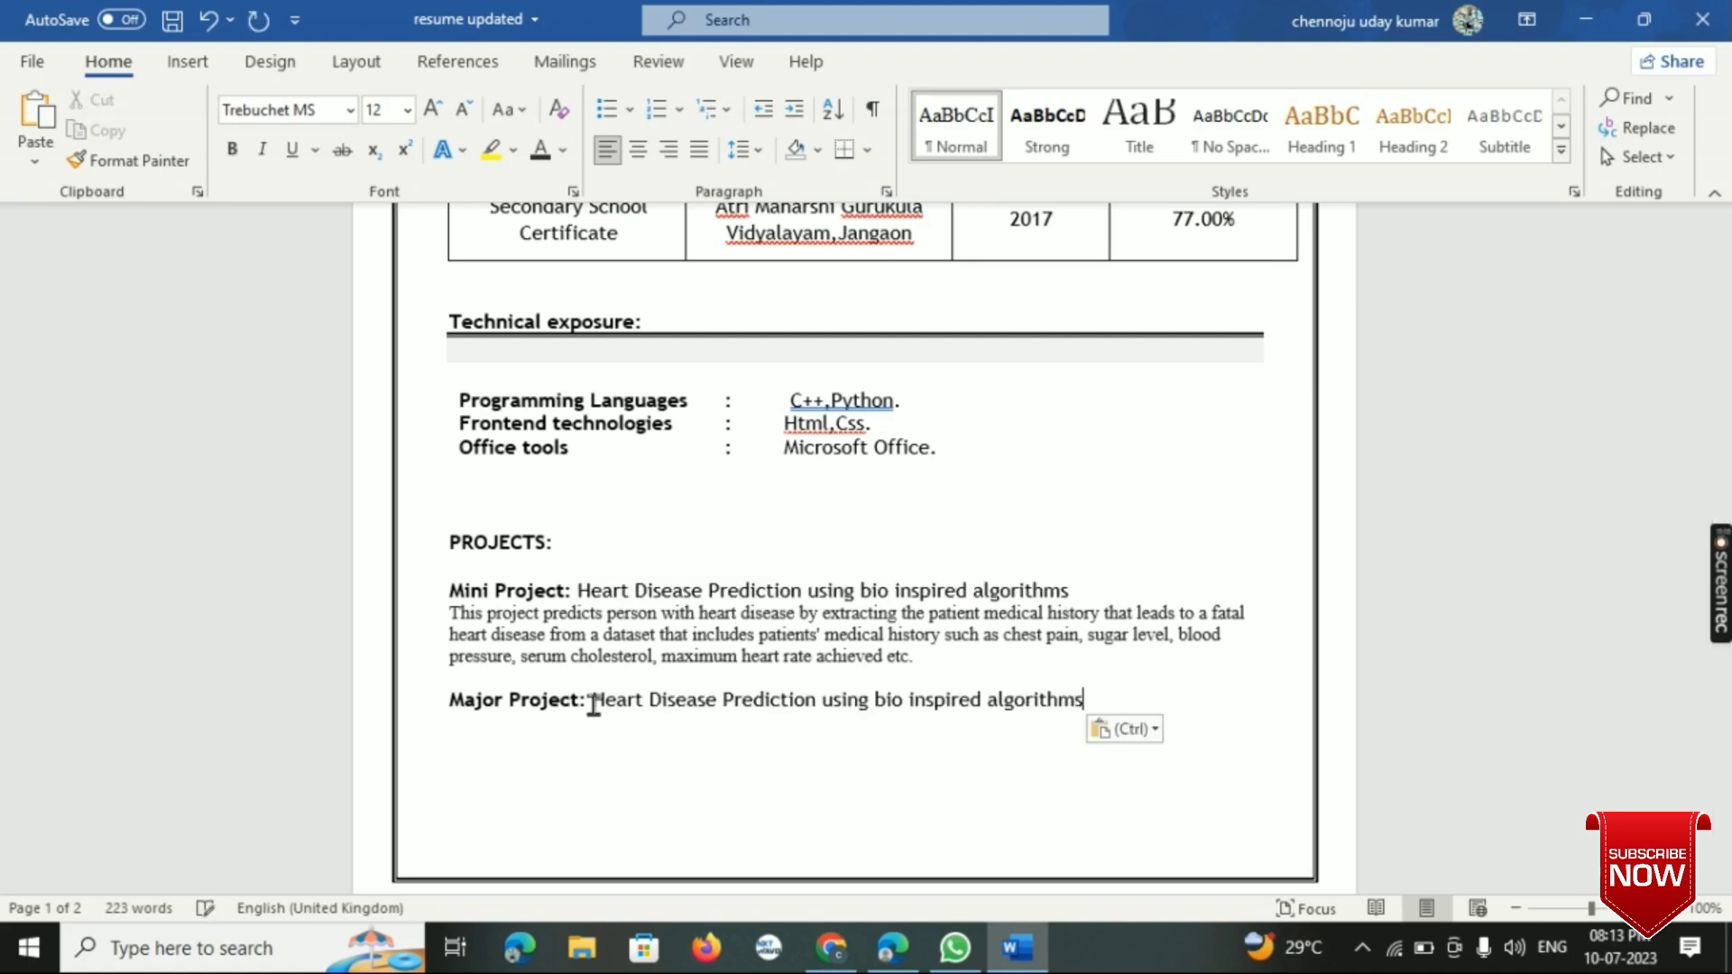
key("BackSpace")
key("BackSpace")
key("BackSpace")
key("BackSpace")
key("BackSpace")
key("BackSpace")
key("BackSpace")
key("BackSpace")
key("BackSpace")
key("BackSpace")
key("BackSpace")
key("BackSpace")
key("BackSpace")
key("BackSpace")
key("BackSpace")
key("BackSpace")
key("BackSpace")
key("BackSpace")
key("BackSpace")
key("BackSpace")
key("BackSpace")
key("BackSpace")
key("BackSpace")
key("BackSpace")
key("BackSpace")
key("BackSpace")
key("BackSpace")
key("BackSpace")
key("BackSpace")
key("BackSpace")
key("BackSpace")
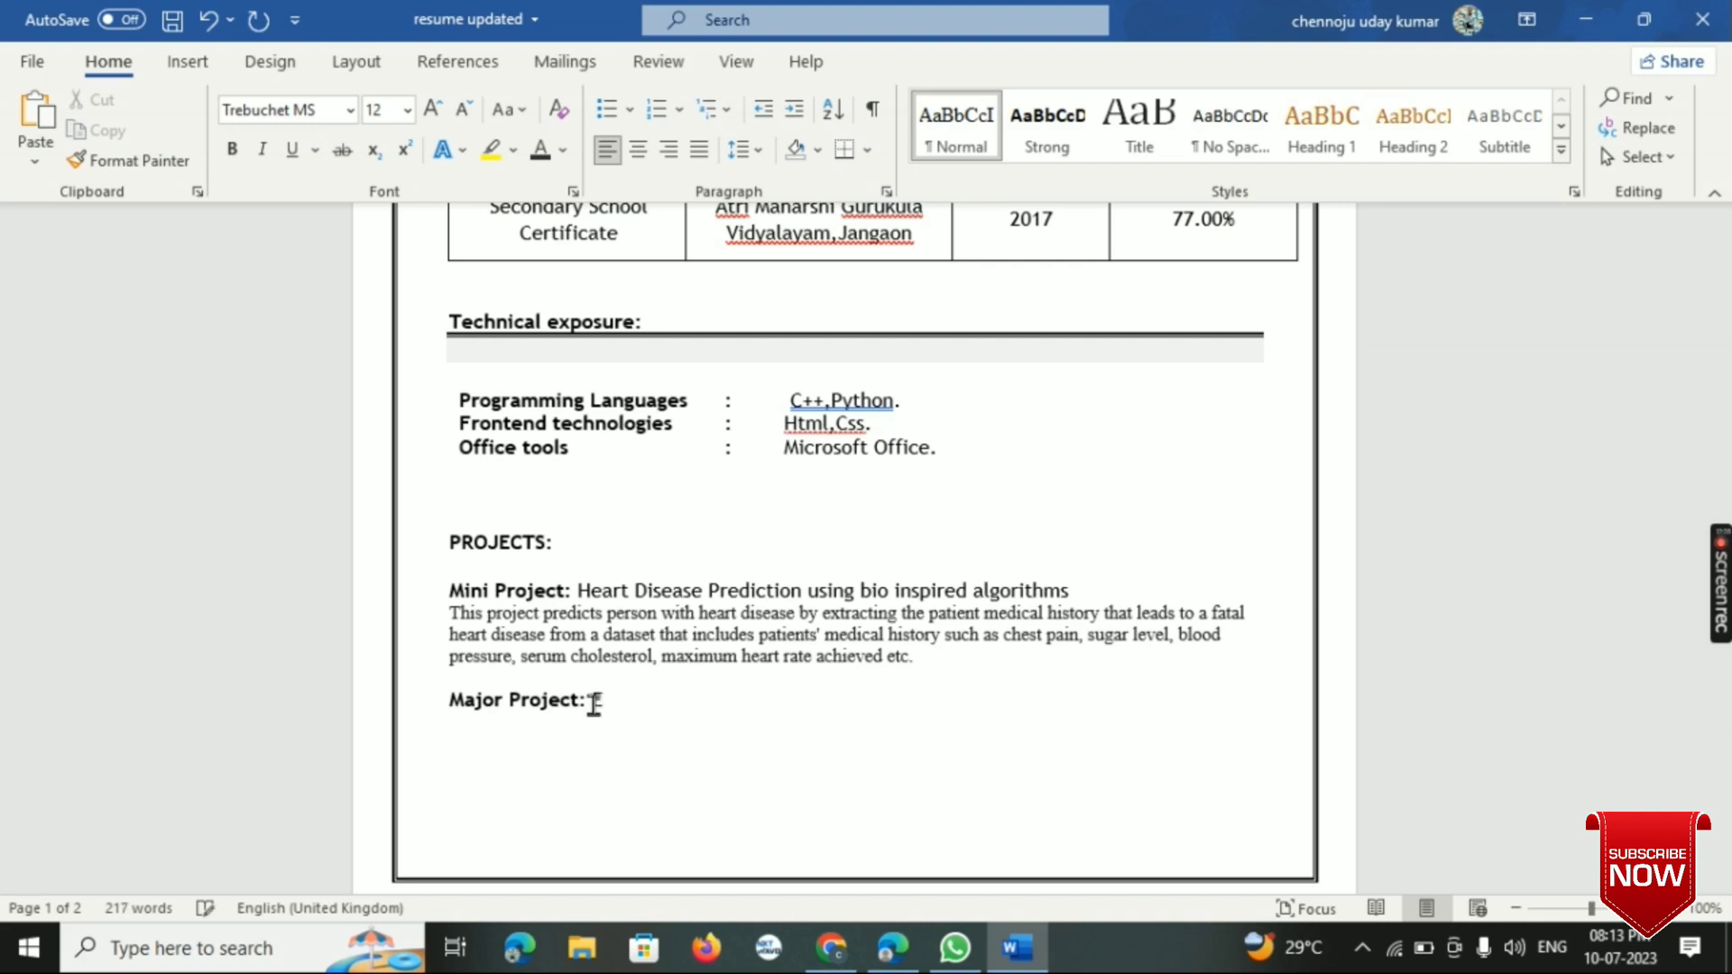
- Enter the major project title "Educational Certificate Verification using Block chain" after the label
type("Educational")
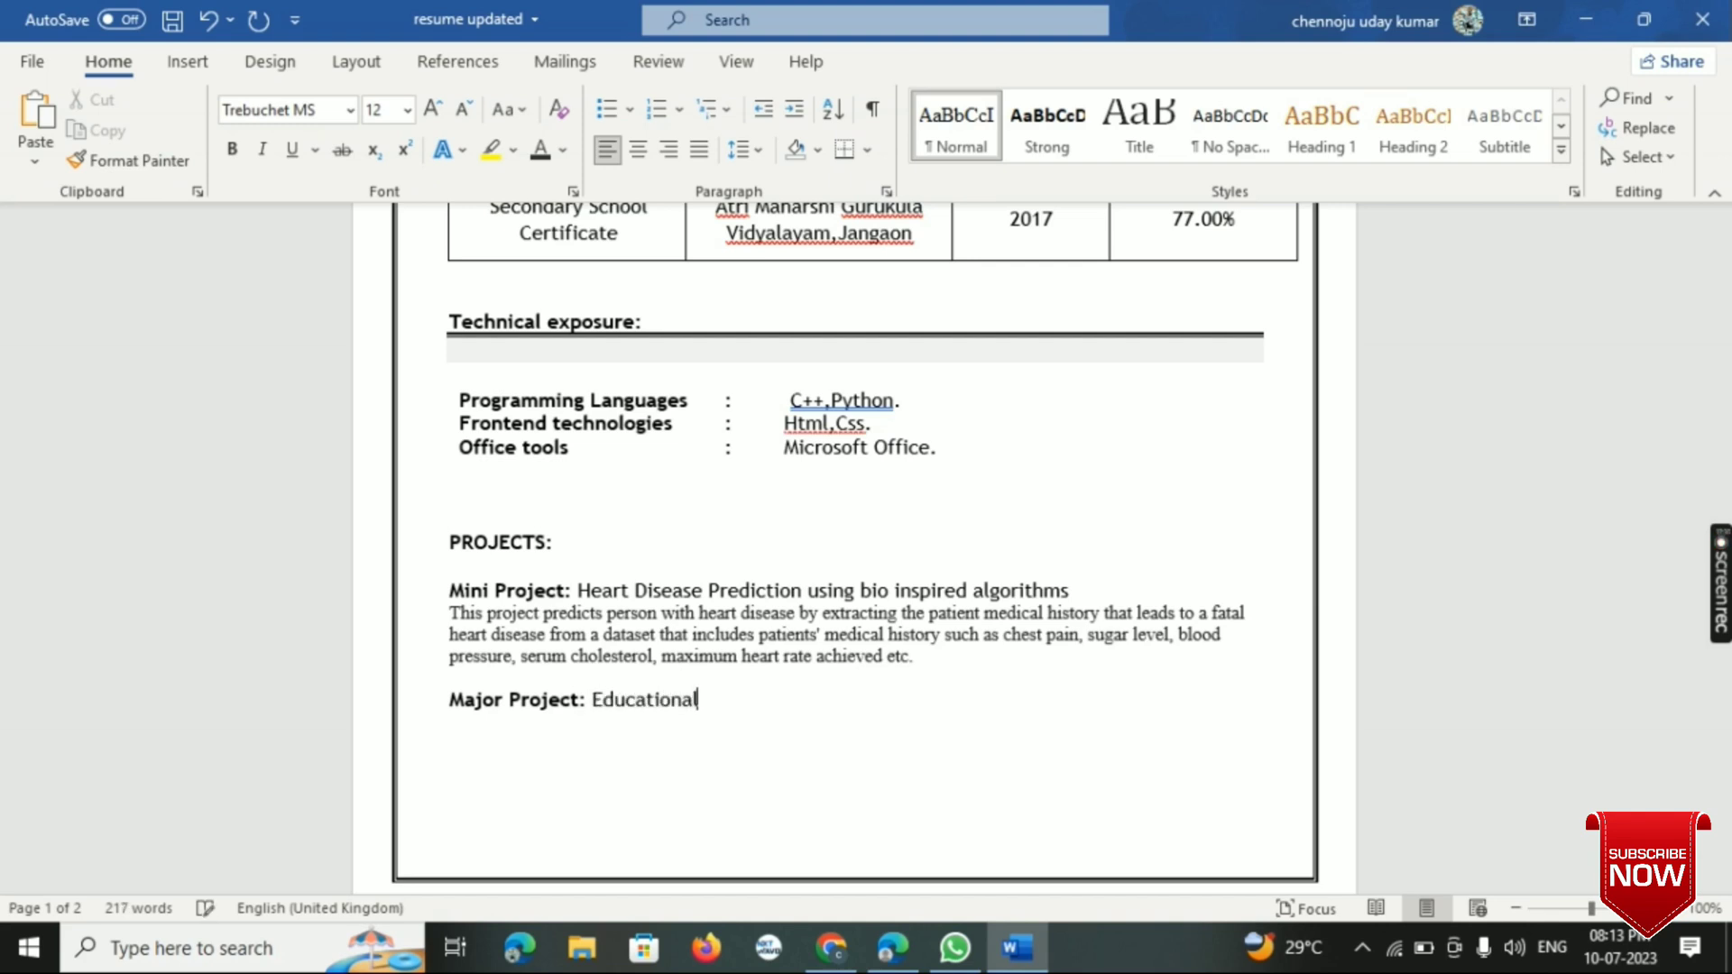
type(" Certificate")
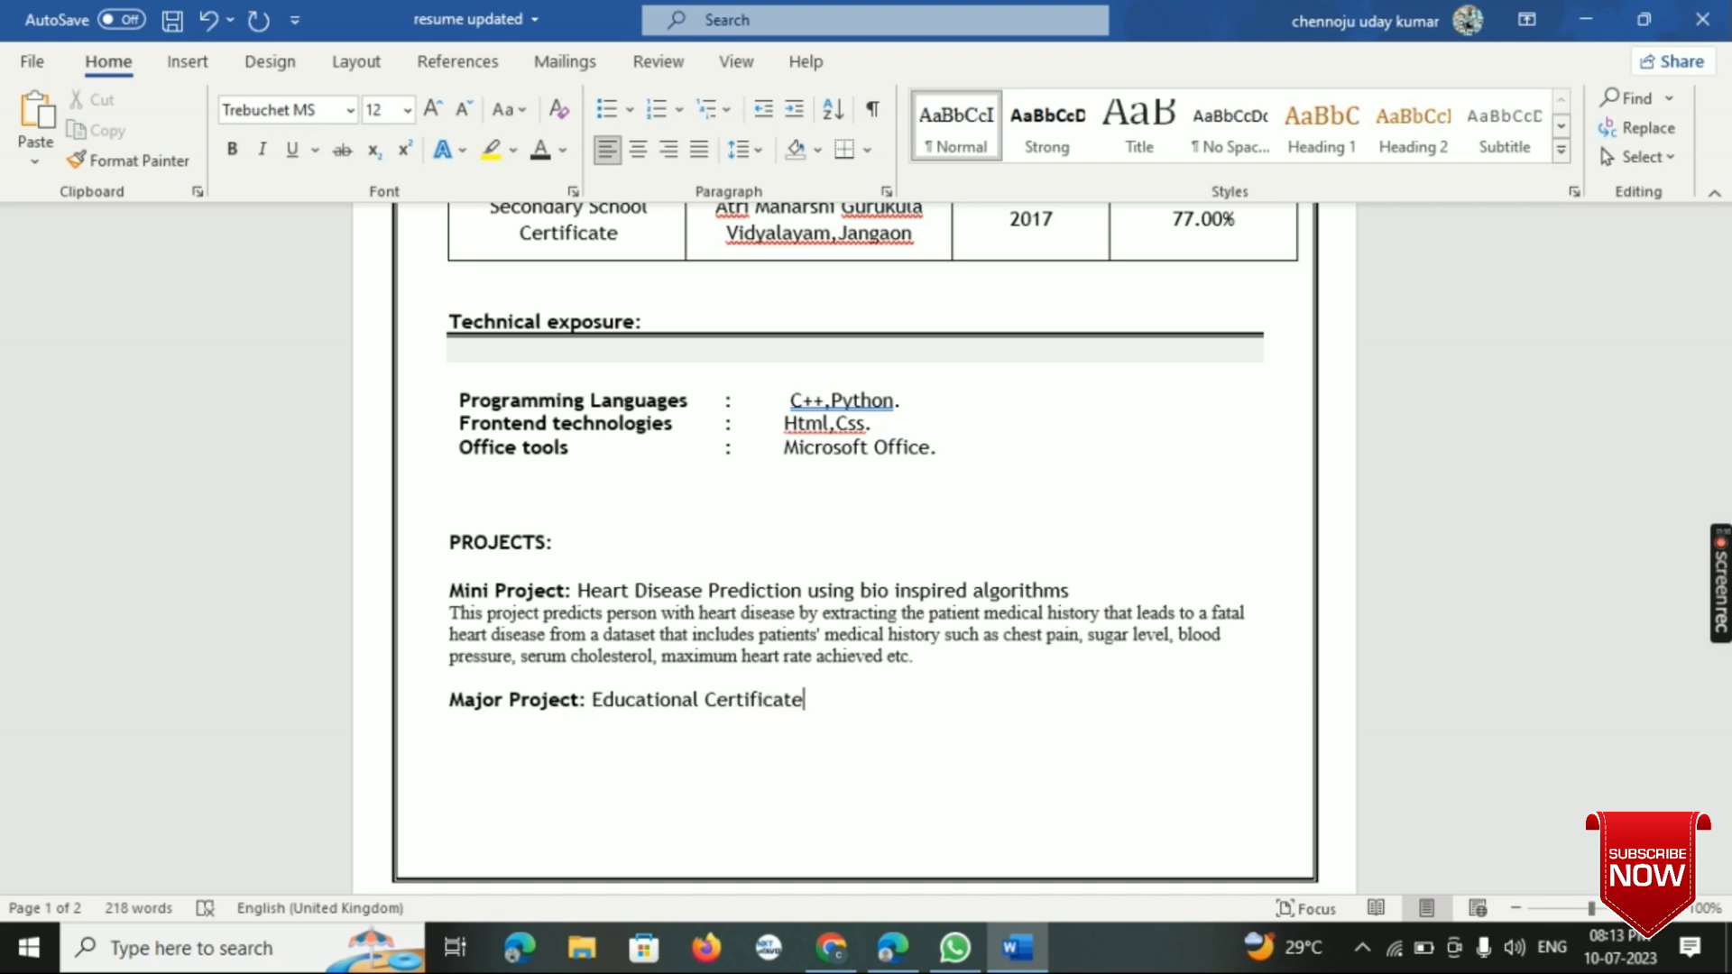
type(" Verification ")
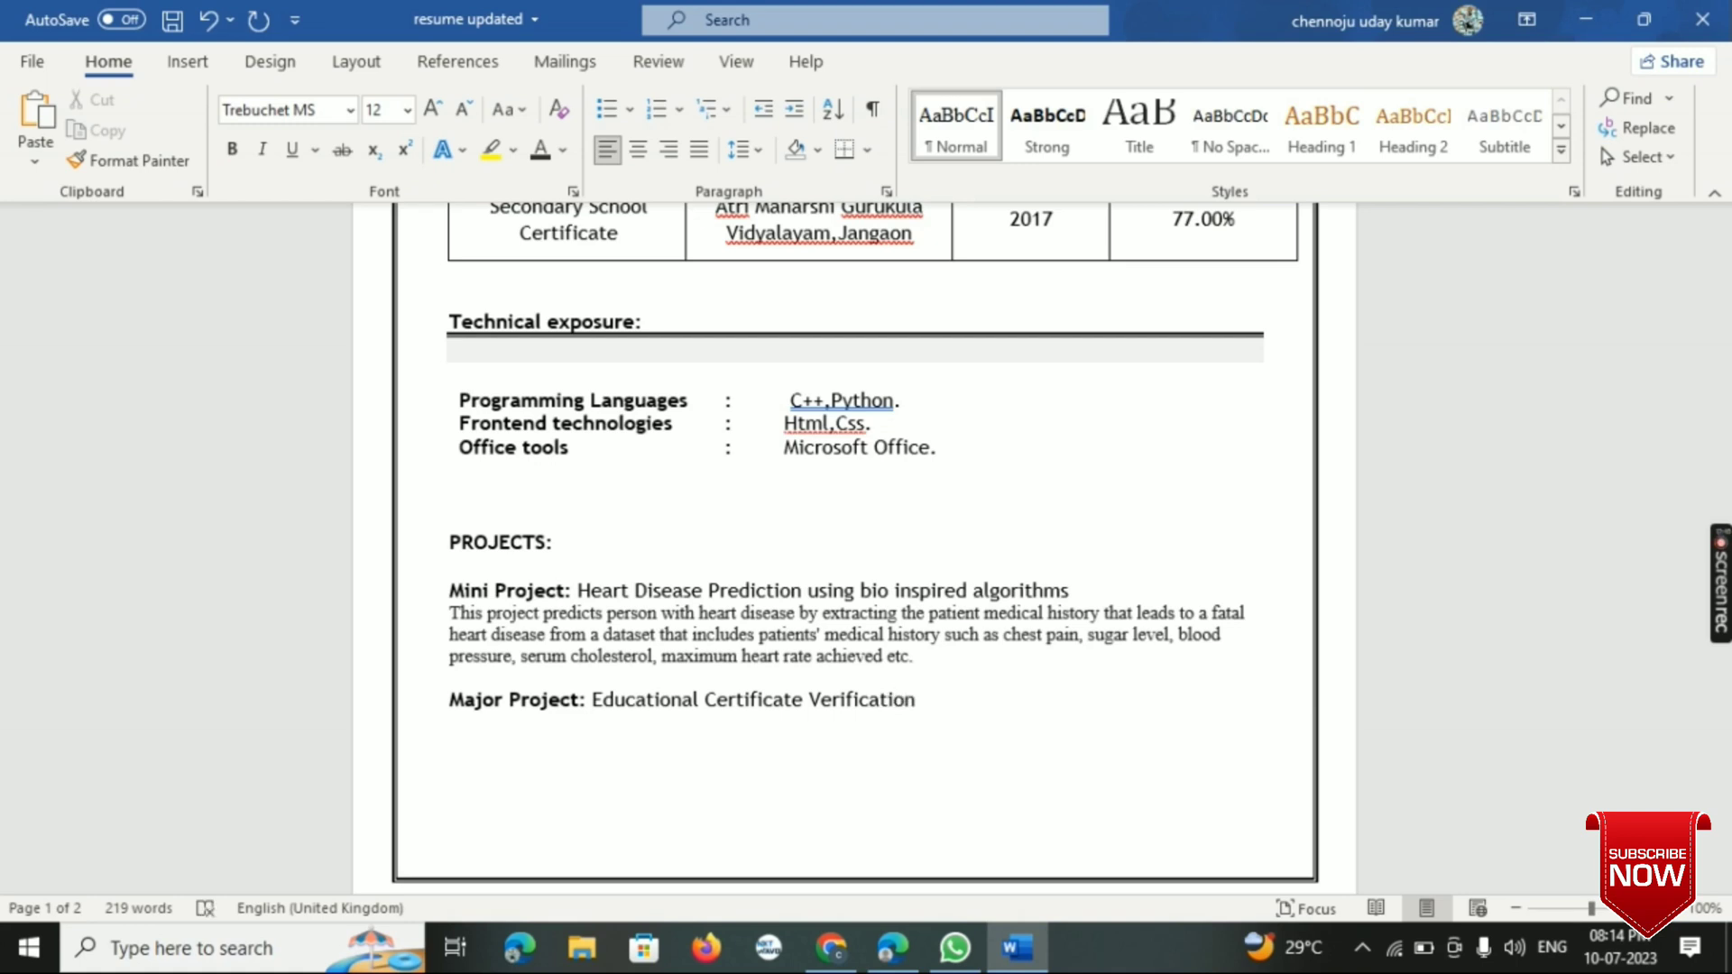
type("using Block chain")
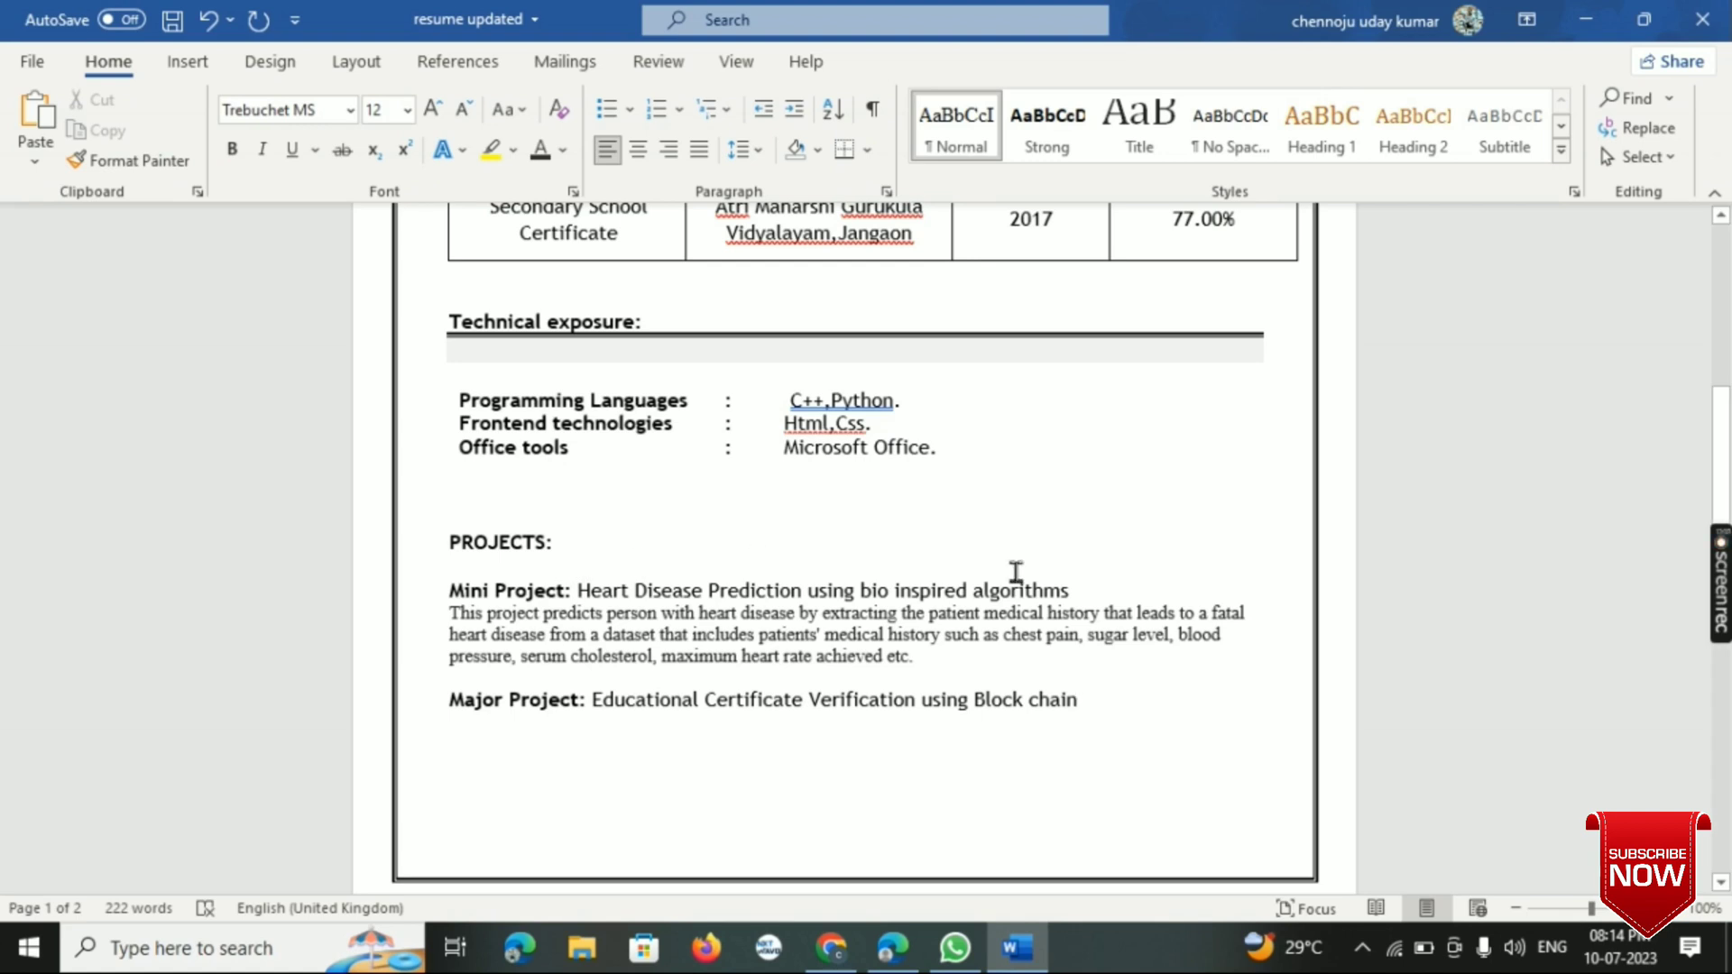
- End the major project title with a period and paste the copied certificate-verification description on the line below it
left_click(1078, 699)
type(".")
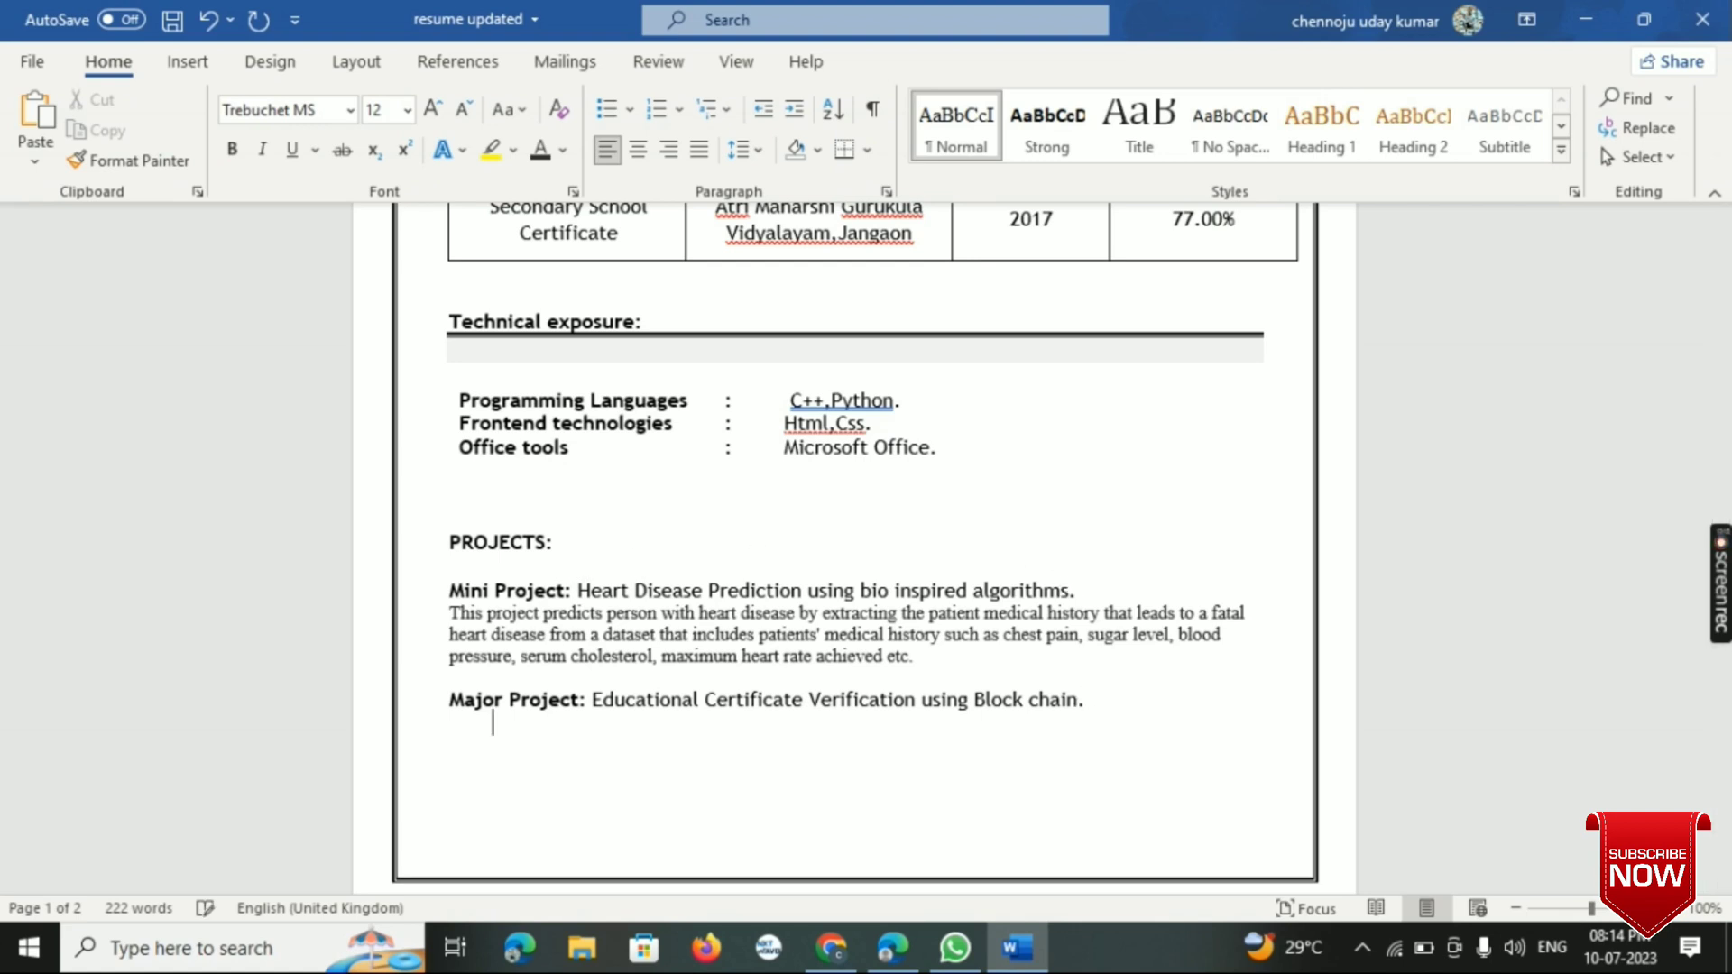
key("Return")
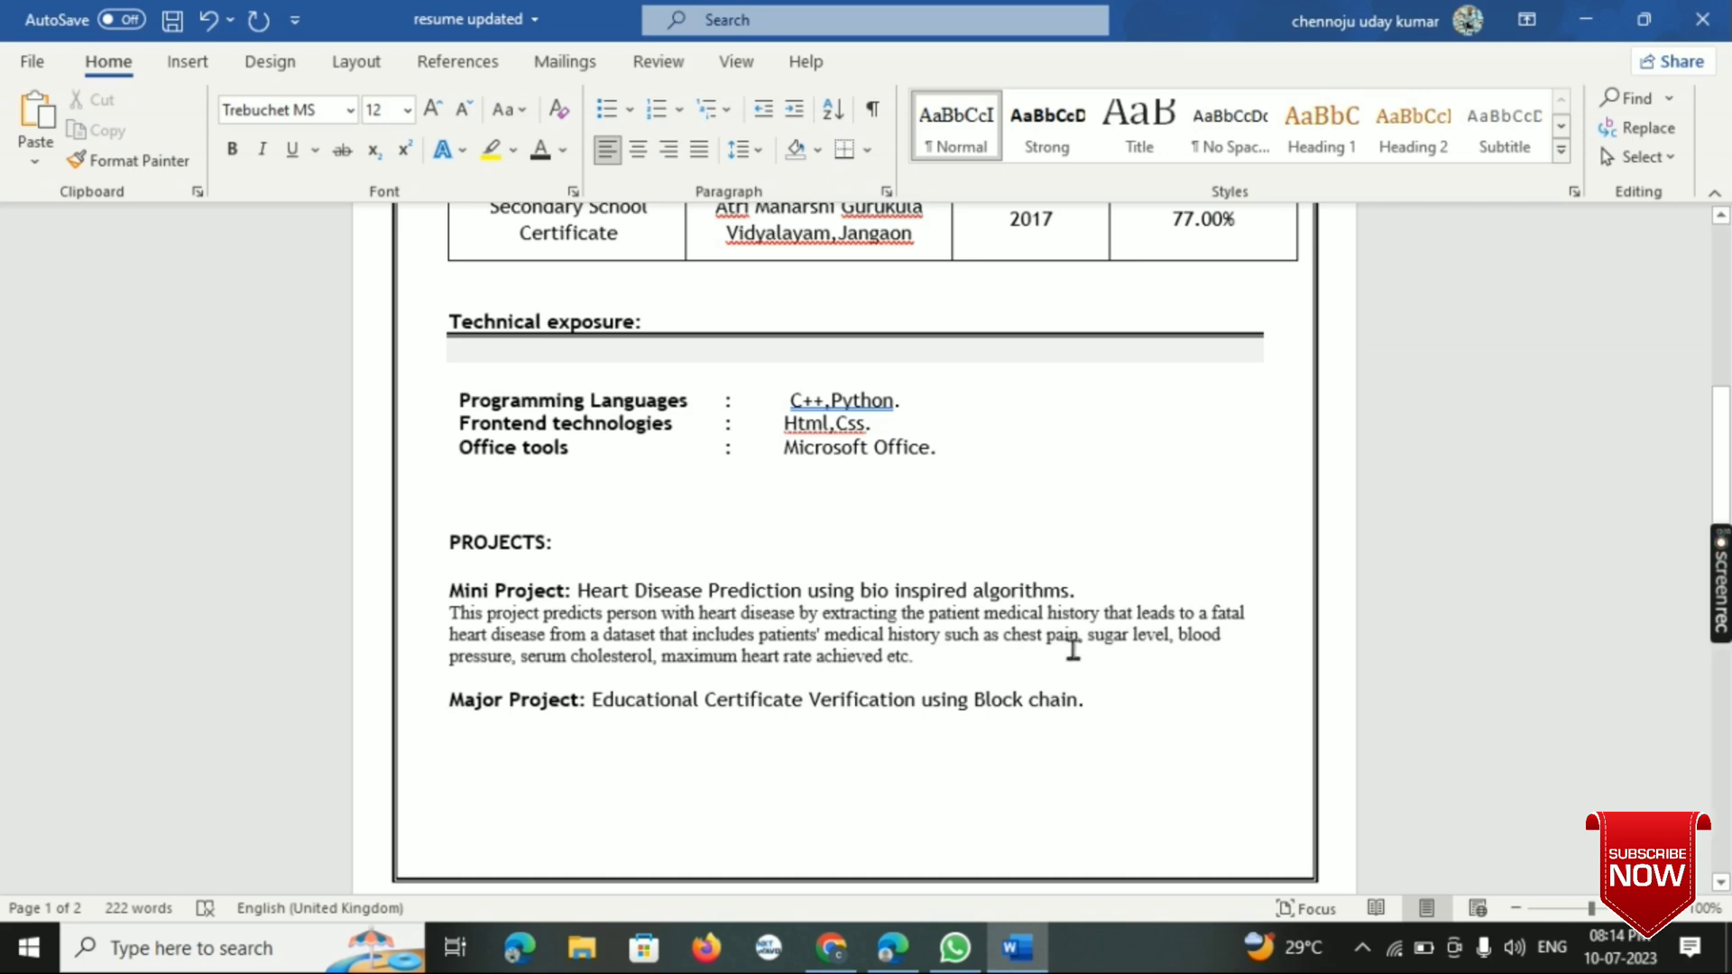
left_click_drag(459, 622, 573, 665)
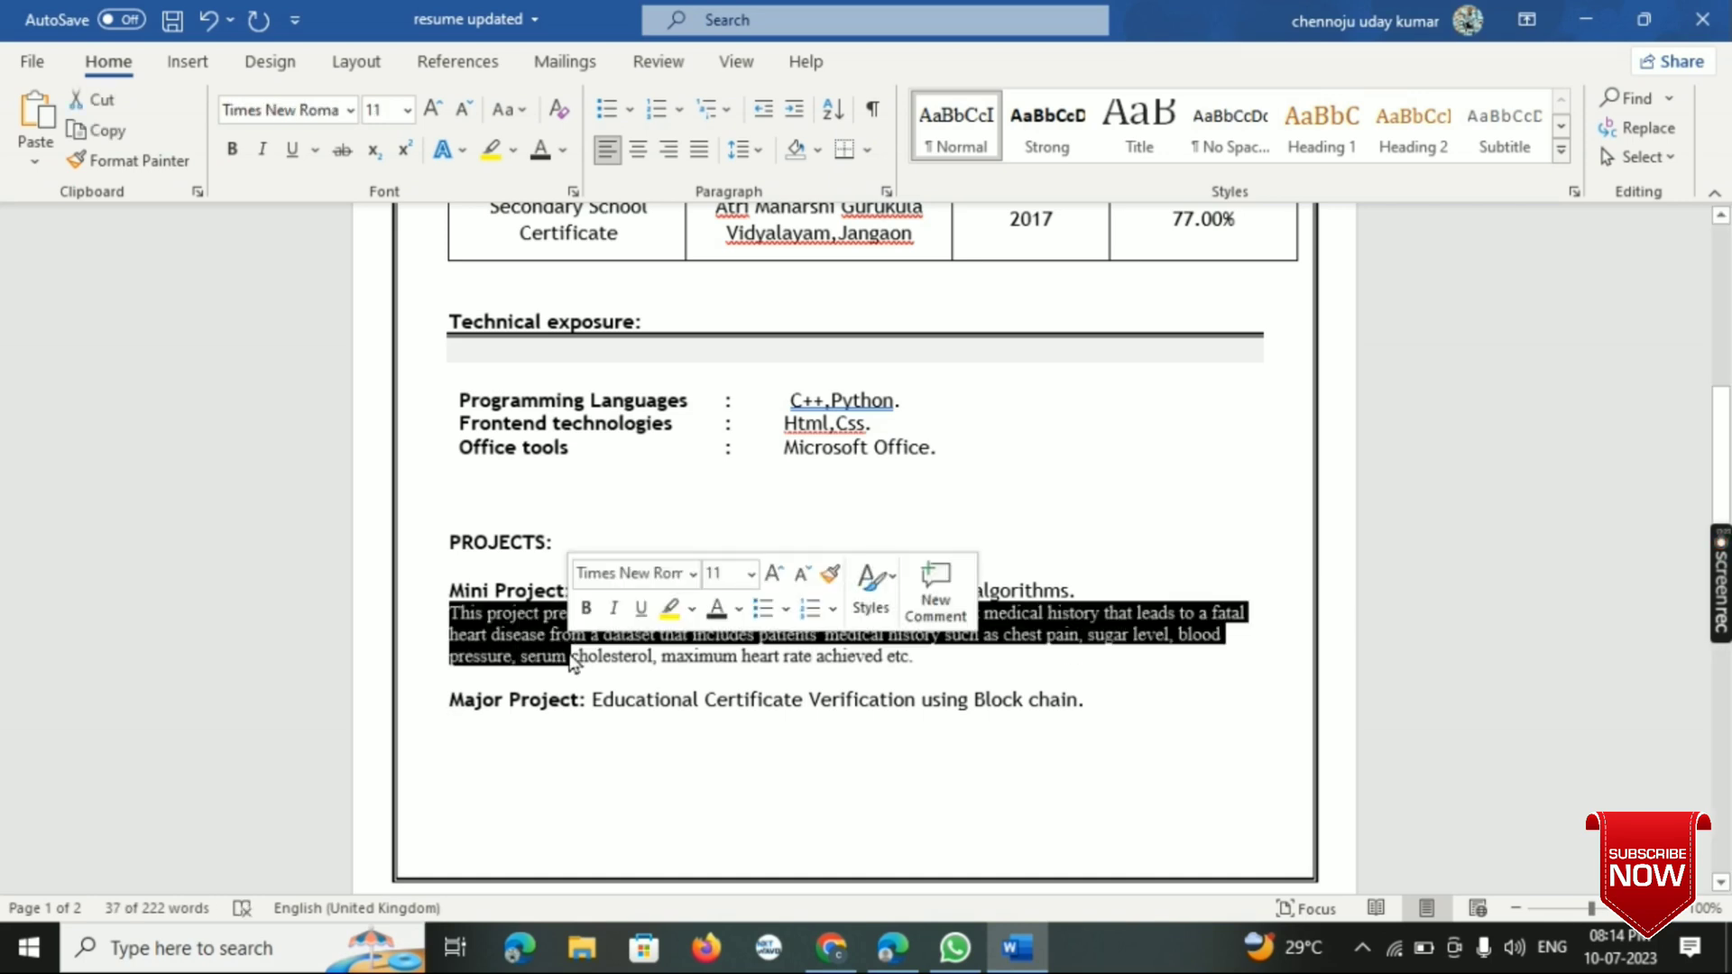
left_click(414, 506)
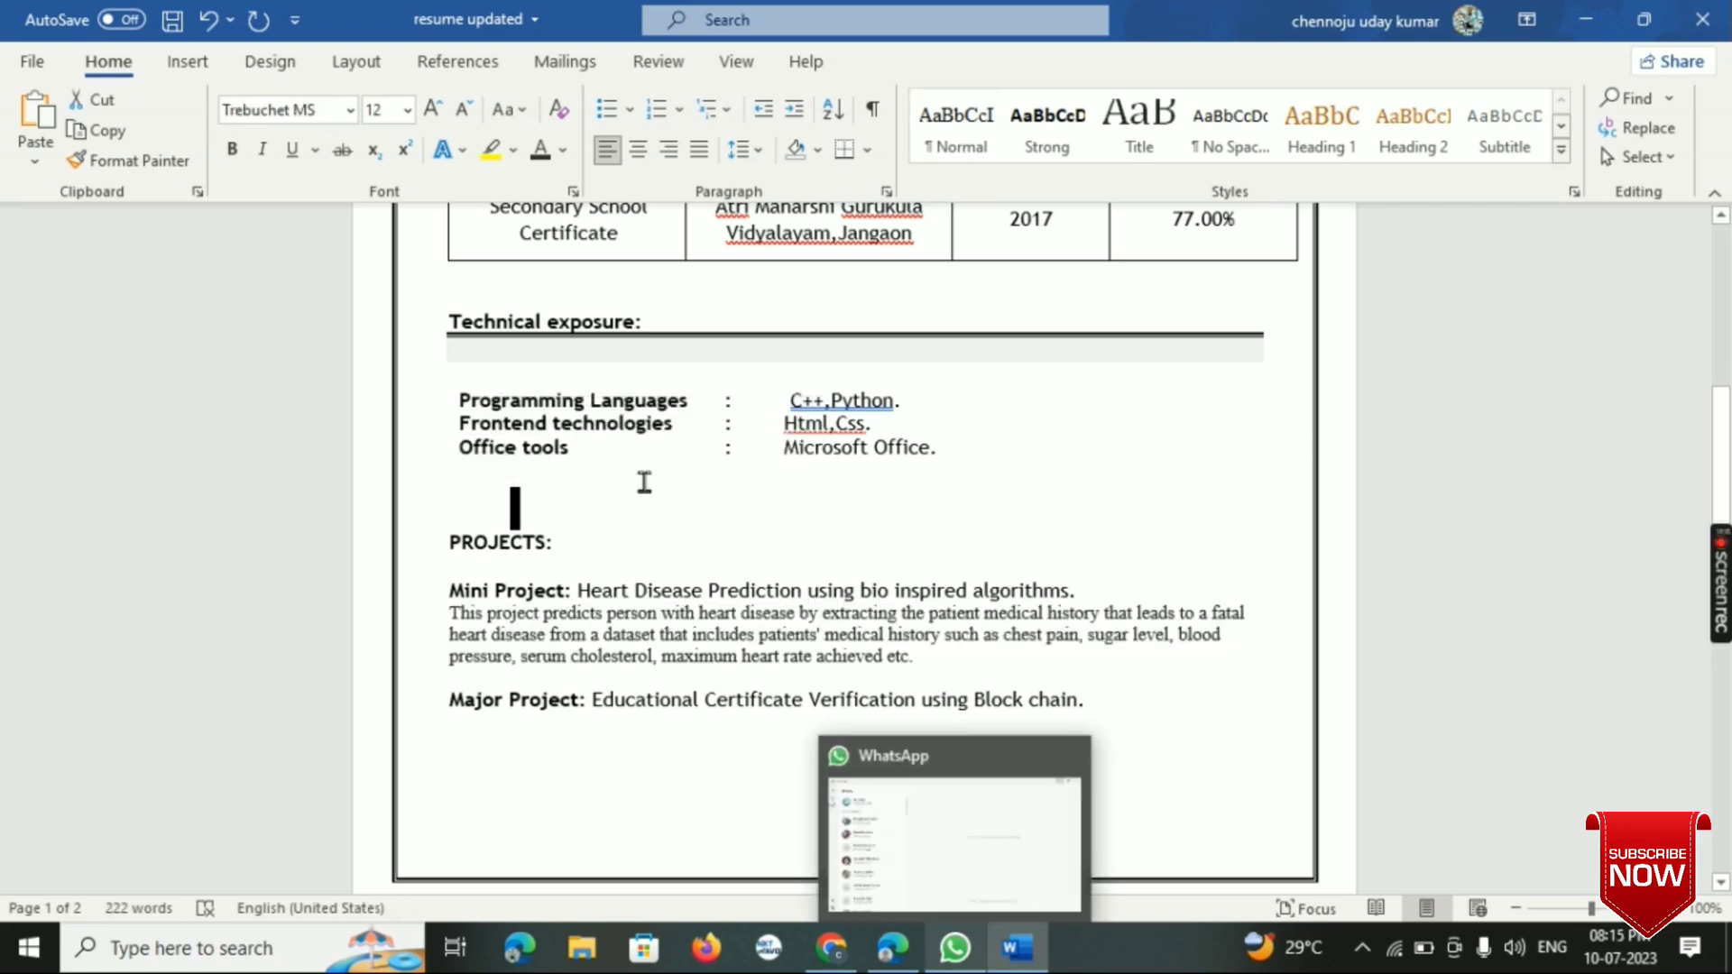
left_click(1105, 695)
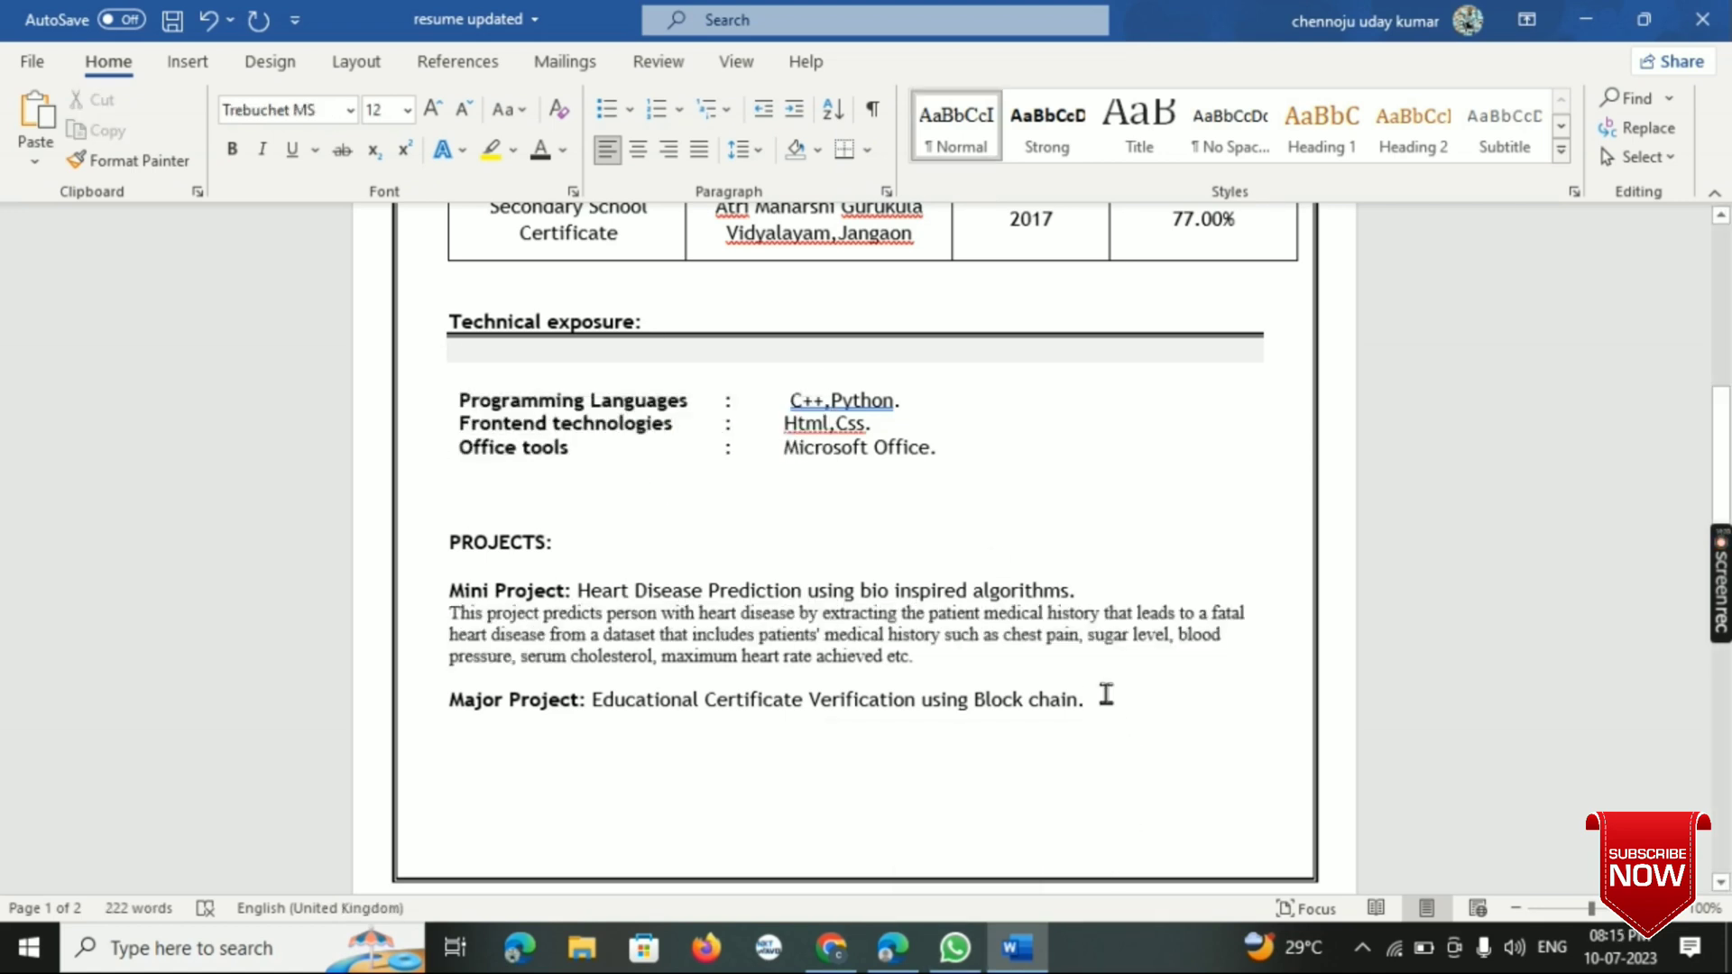
key("Return")
type("First step, generate the hash value for certificate using double SHA256. Store the fixed length hash value as a transaction in the block. This transaction is validated by the members in the blockchain, once it is trusted as valid transaction then the block is added with existing blockchain.")
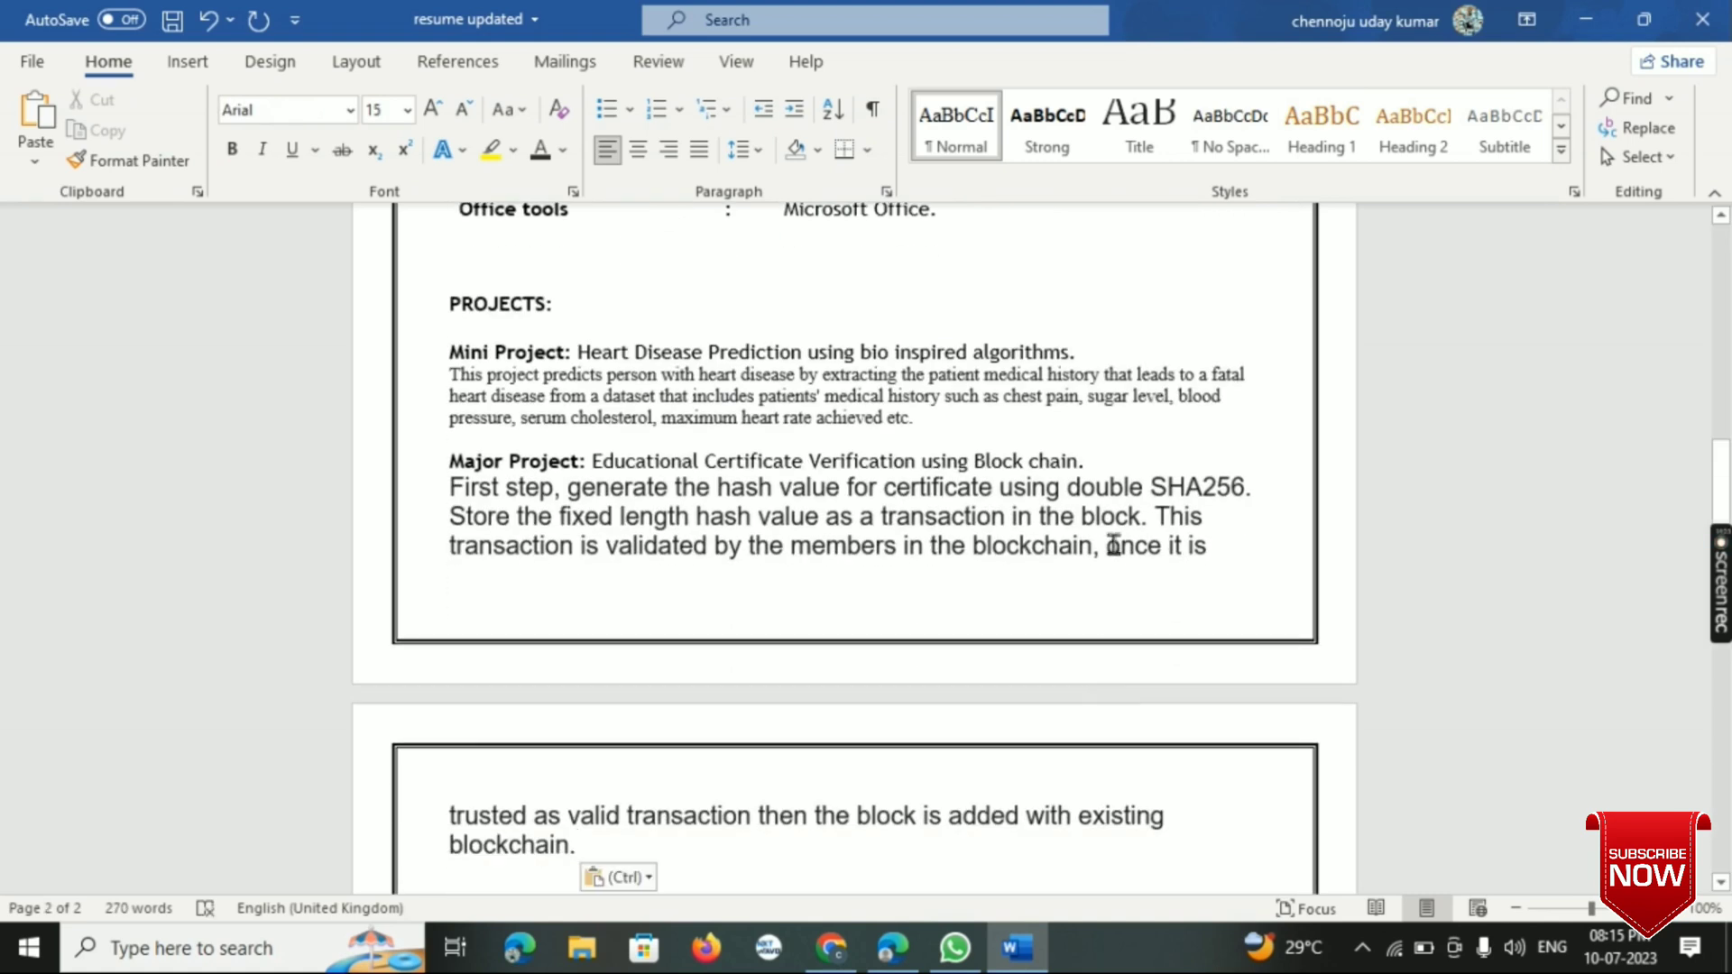
- Set the first three lines of the major project description to Times New Roman, matching the mini project description
left_click_drag(457, 377, 652, 417)
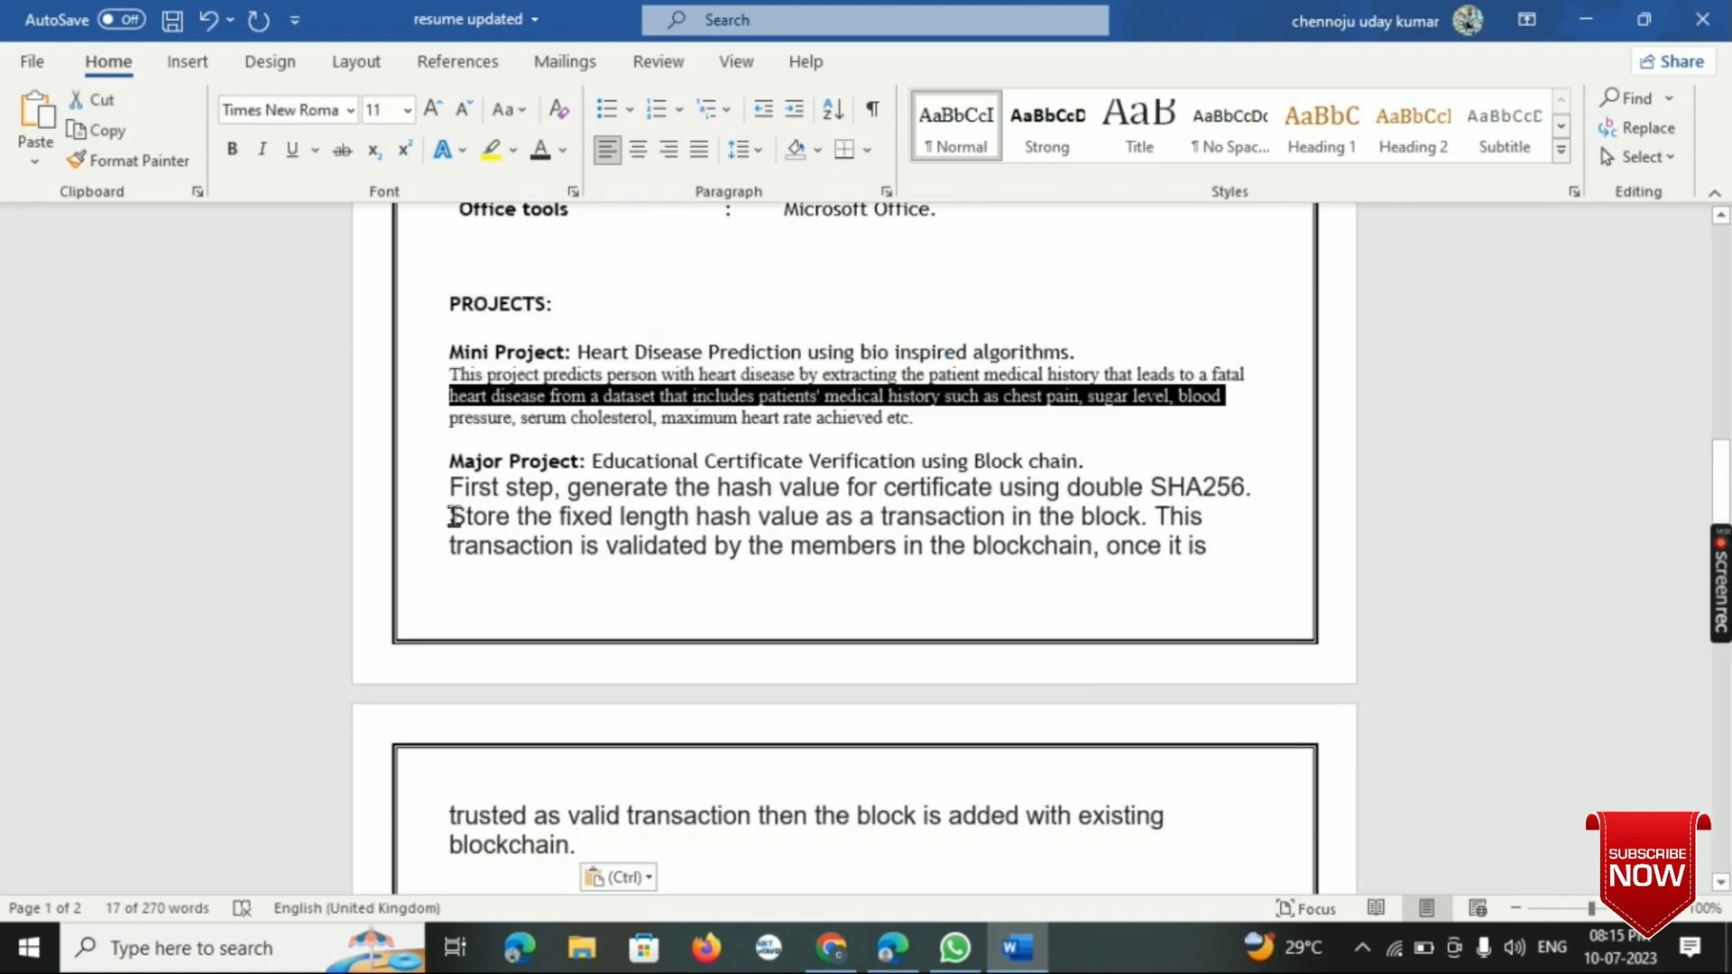
left_click_drag(448, 491, 1260, 548)
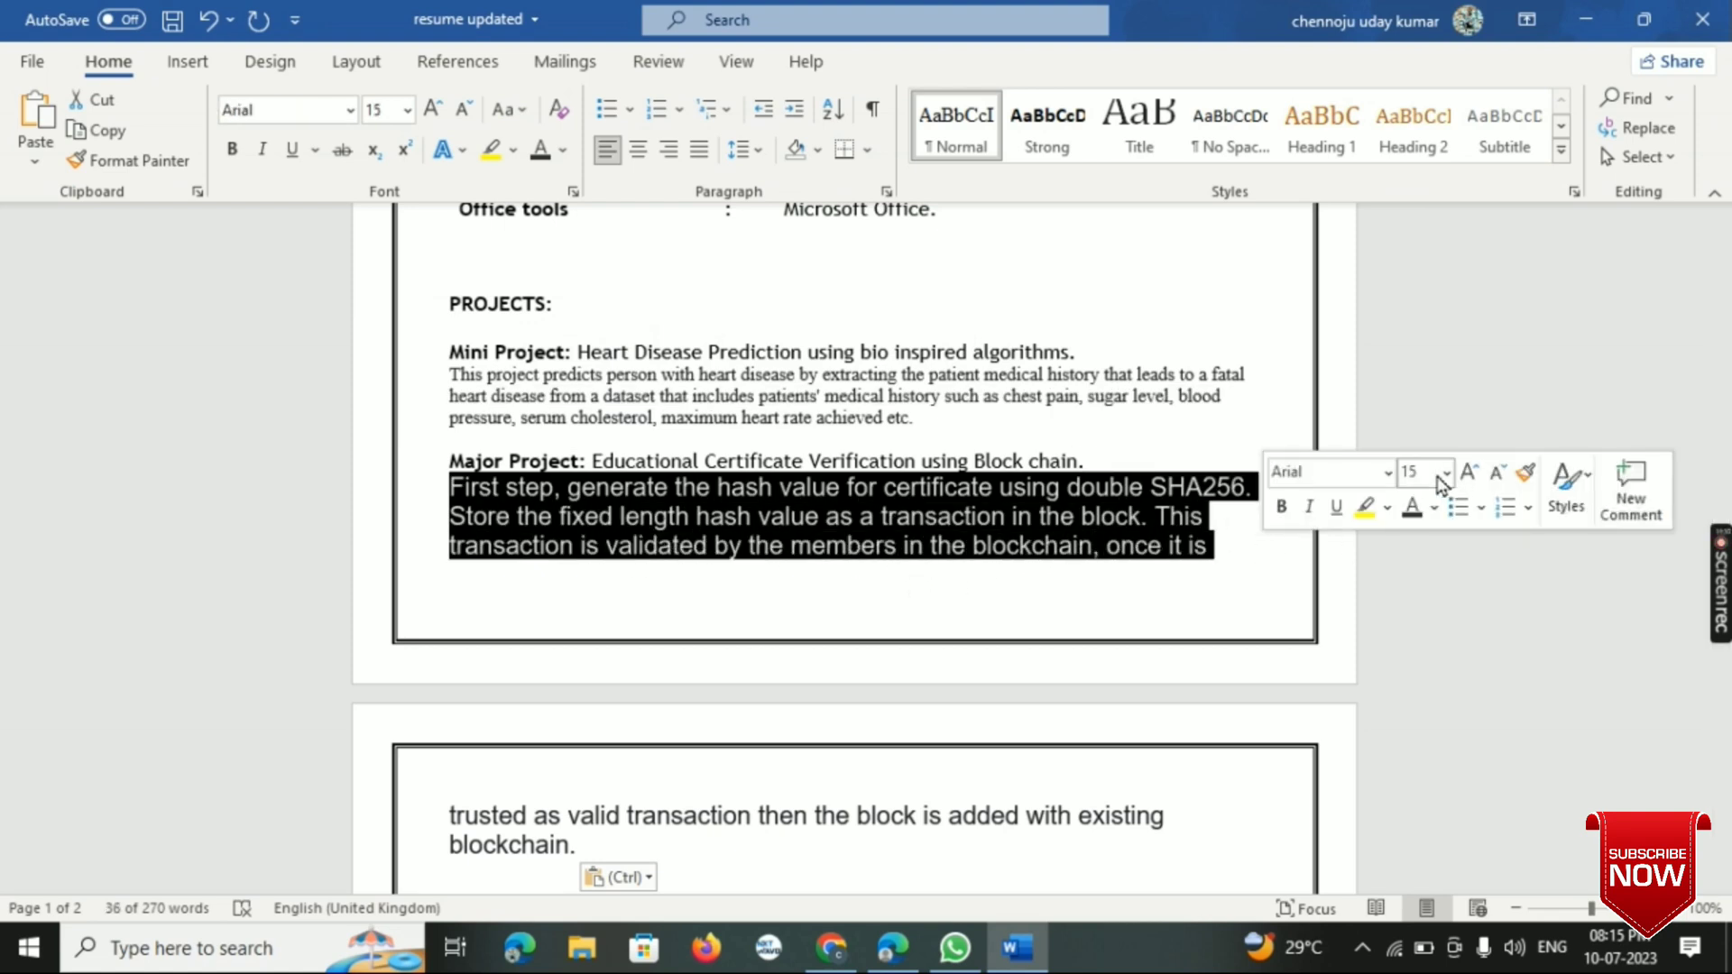
left_click(1389, 473)
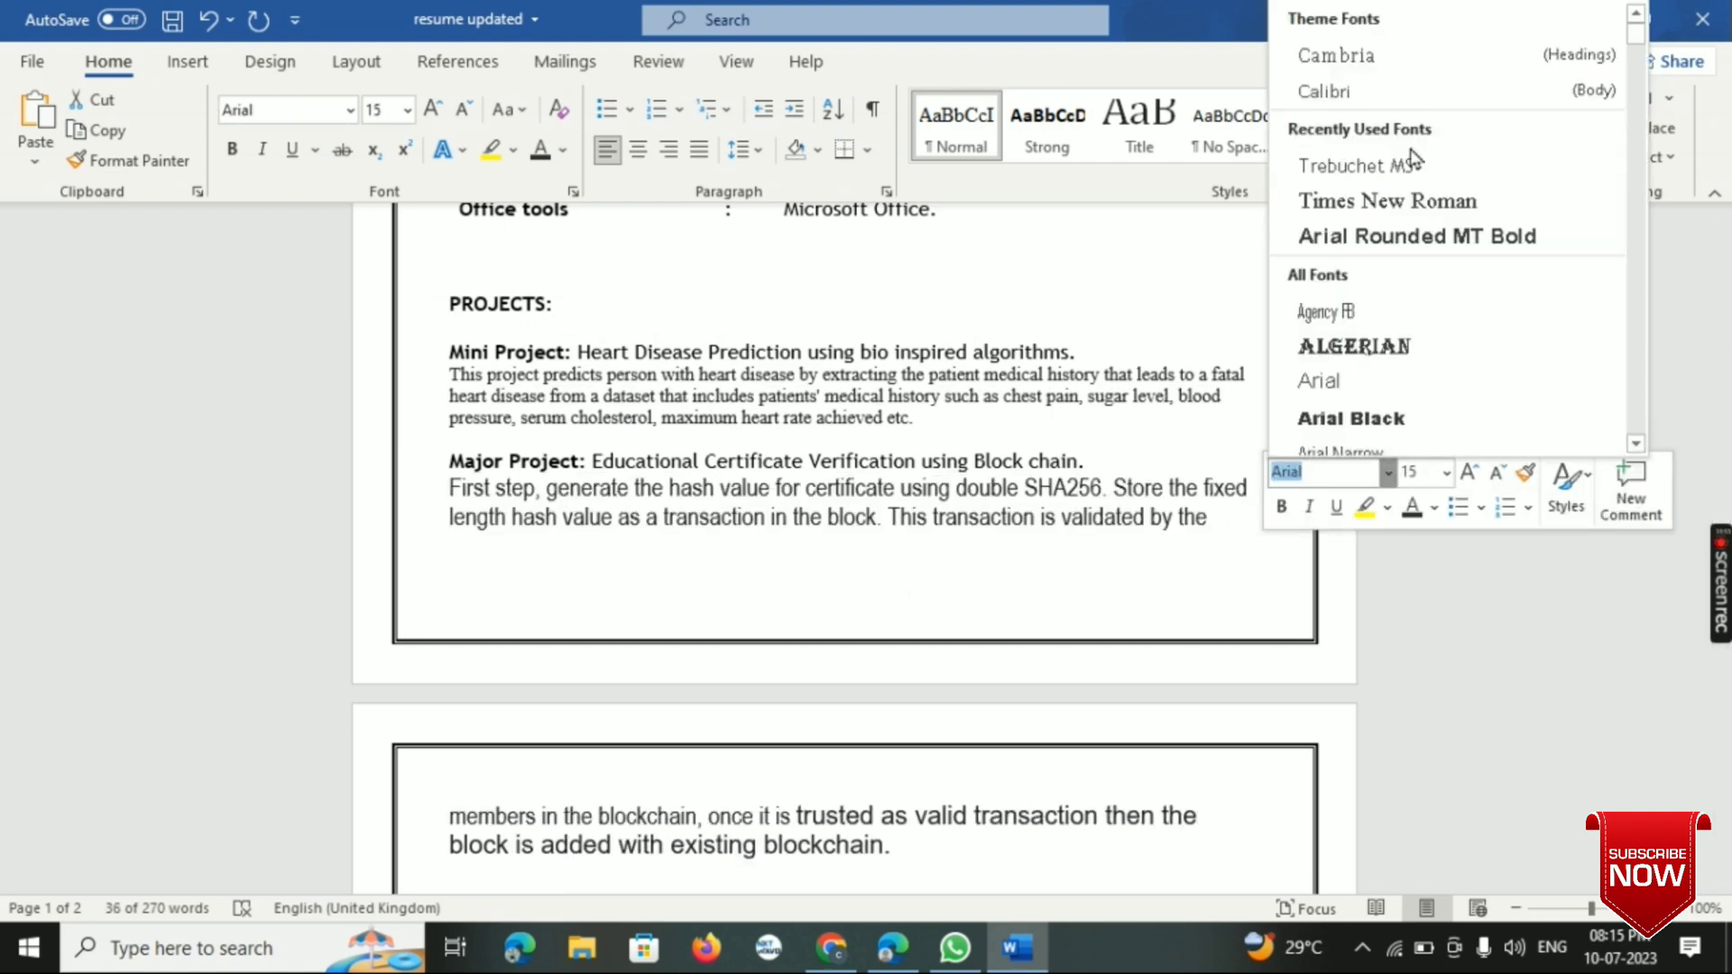
left_click(1405, 198)
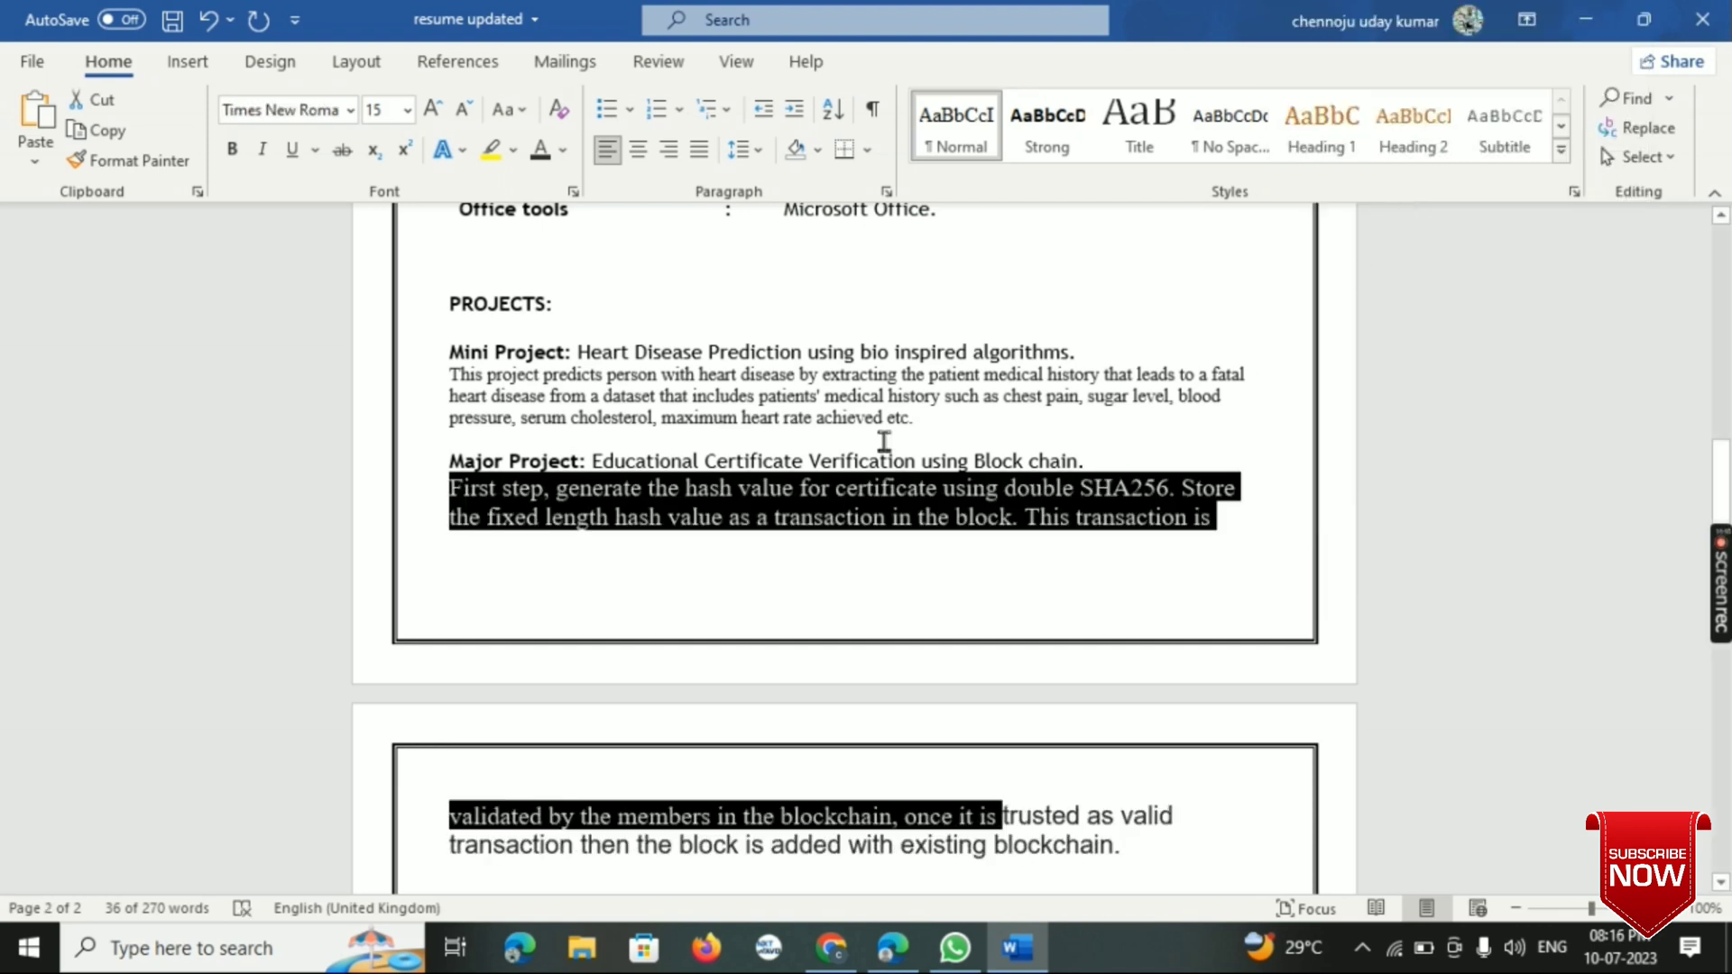
- Set the font size of the entire major project description to 11
double_click(424, 495)
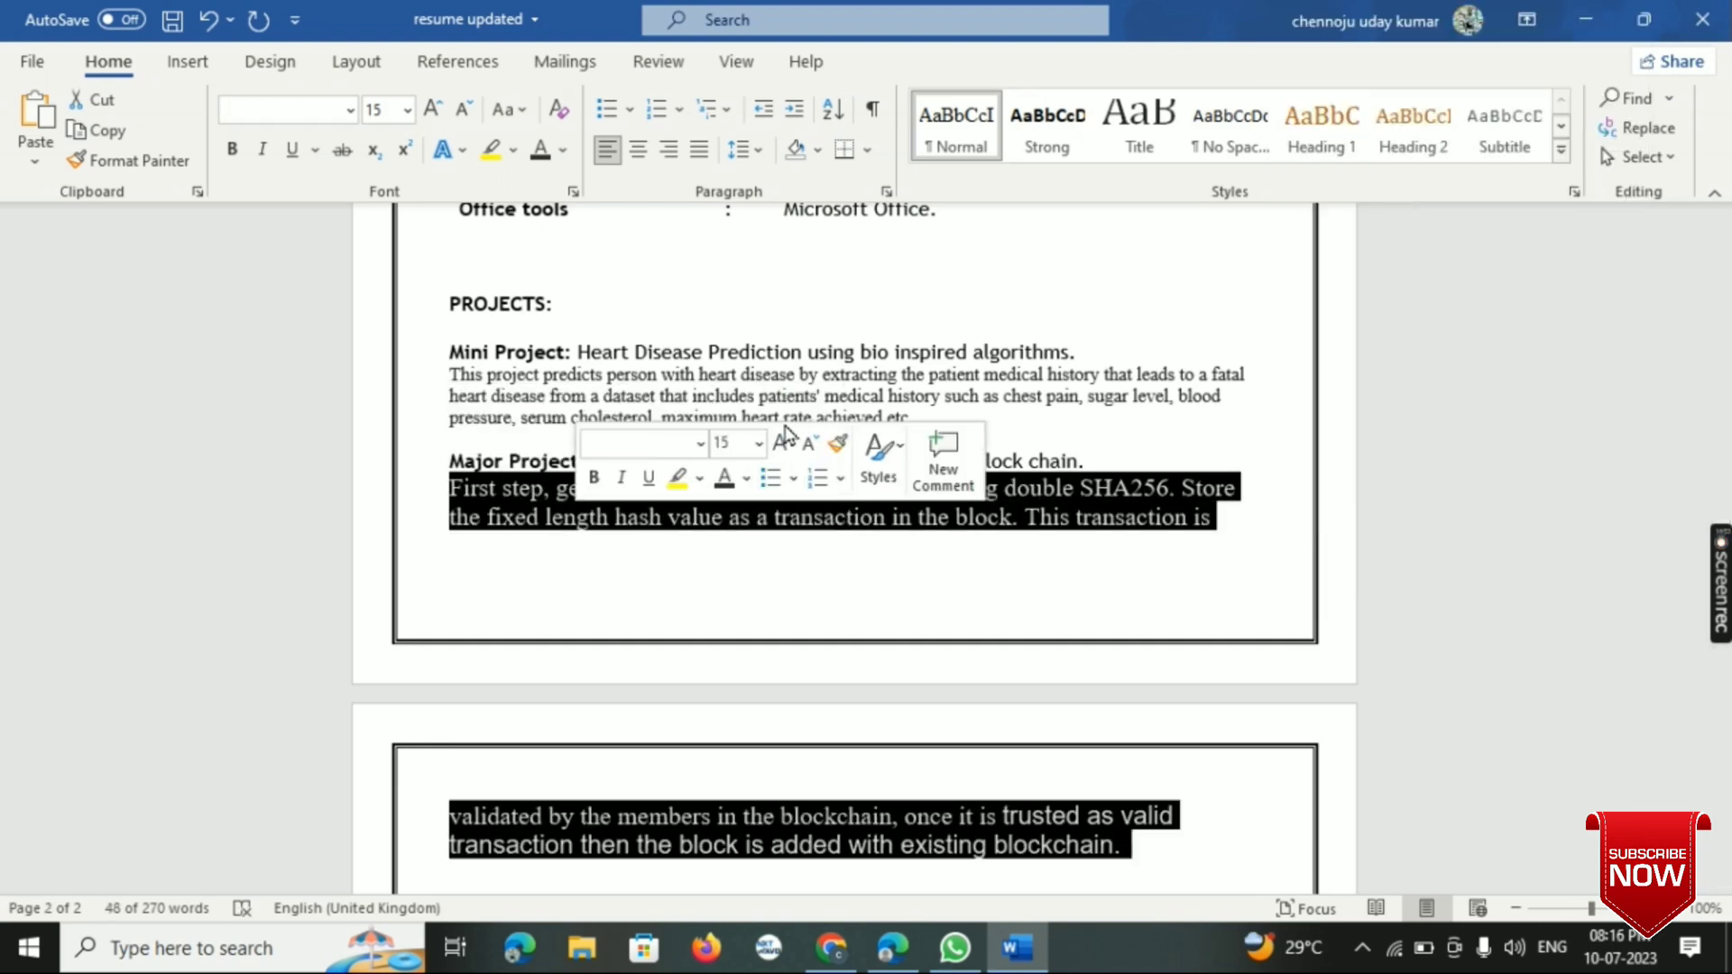
left_click(758, 443)
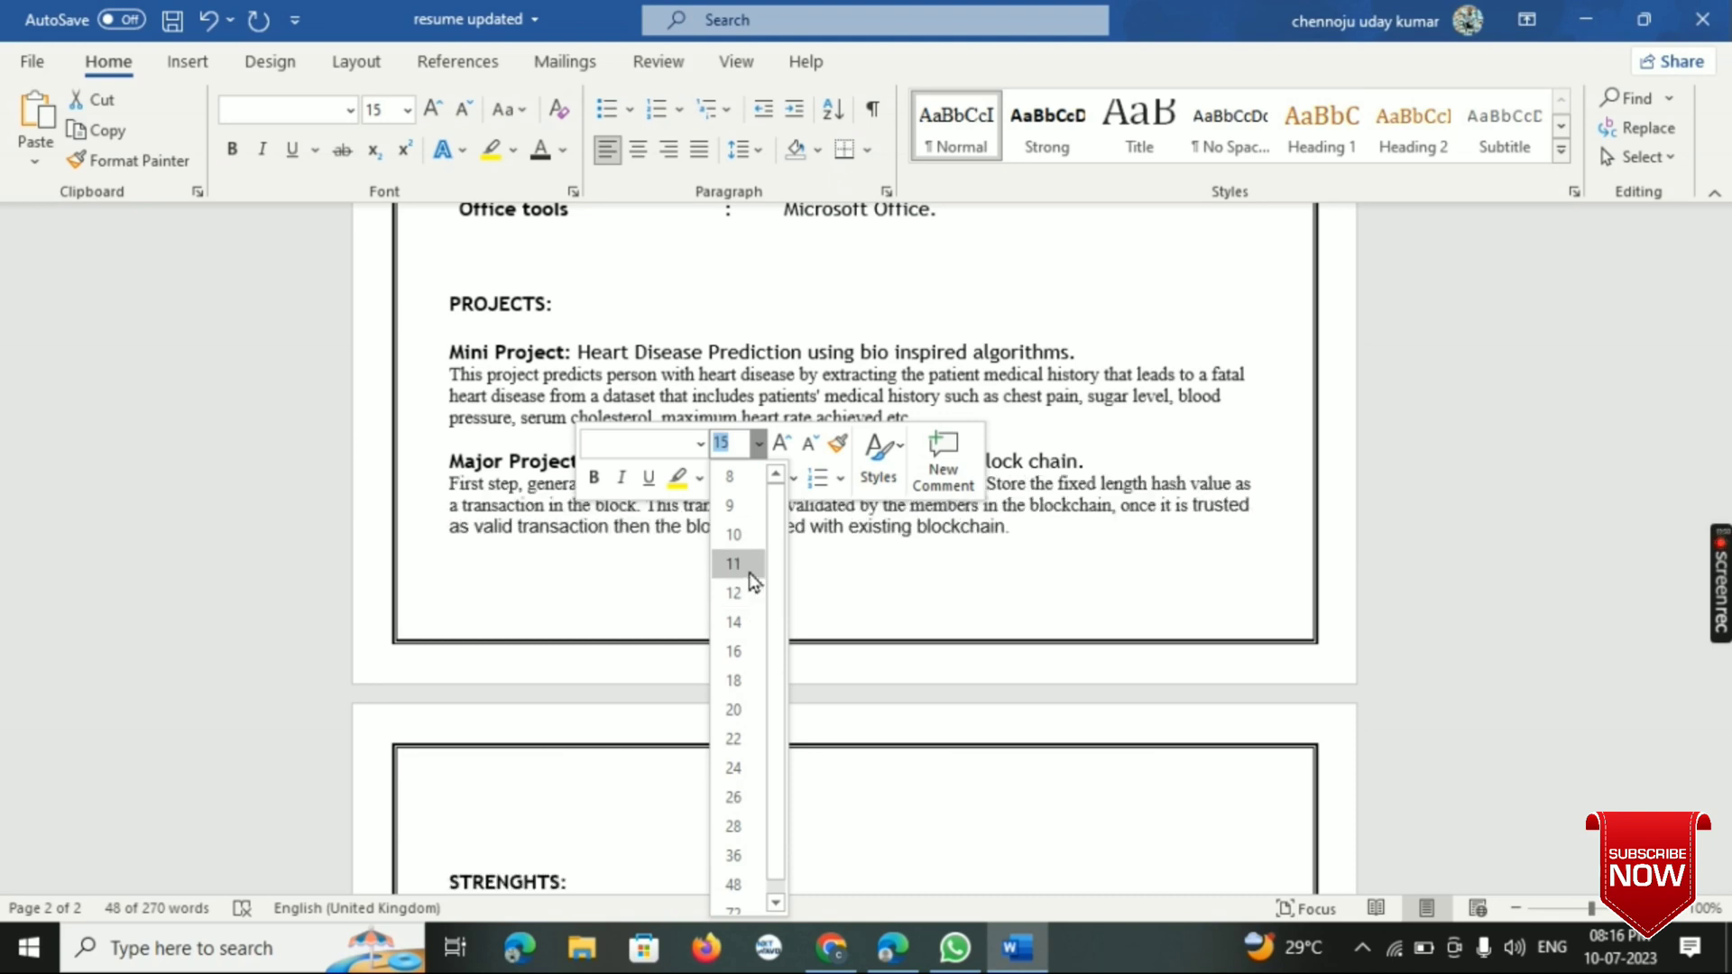
left_click(748, 567)
left_click(1178, 546)
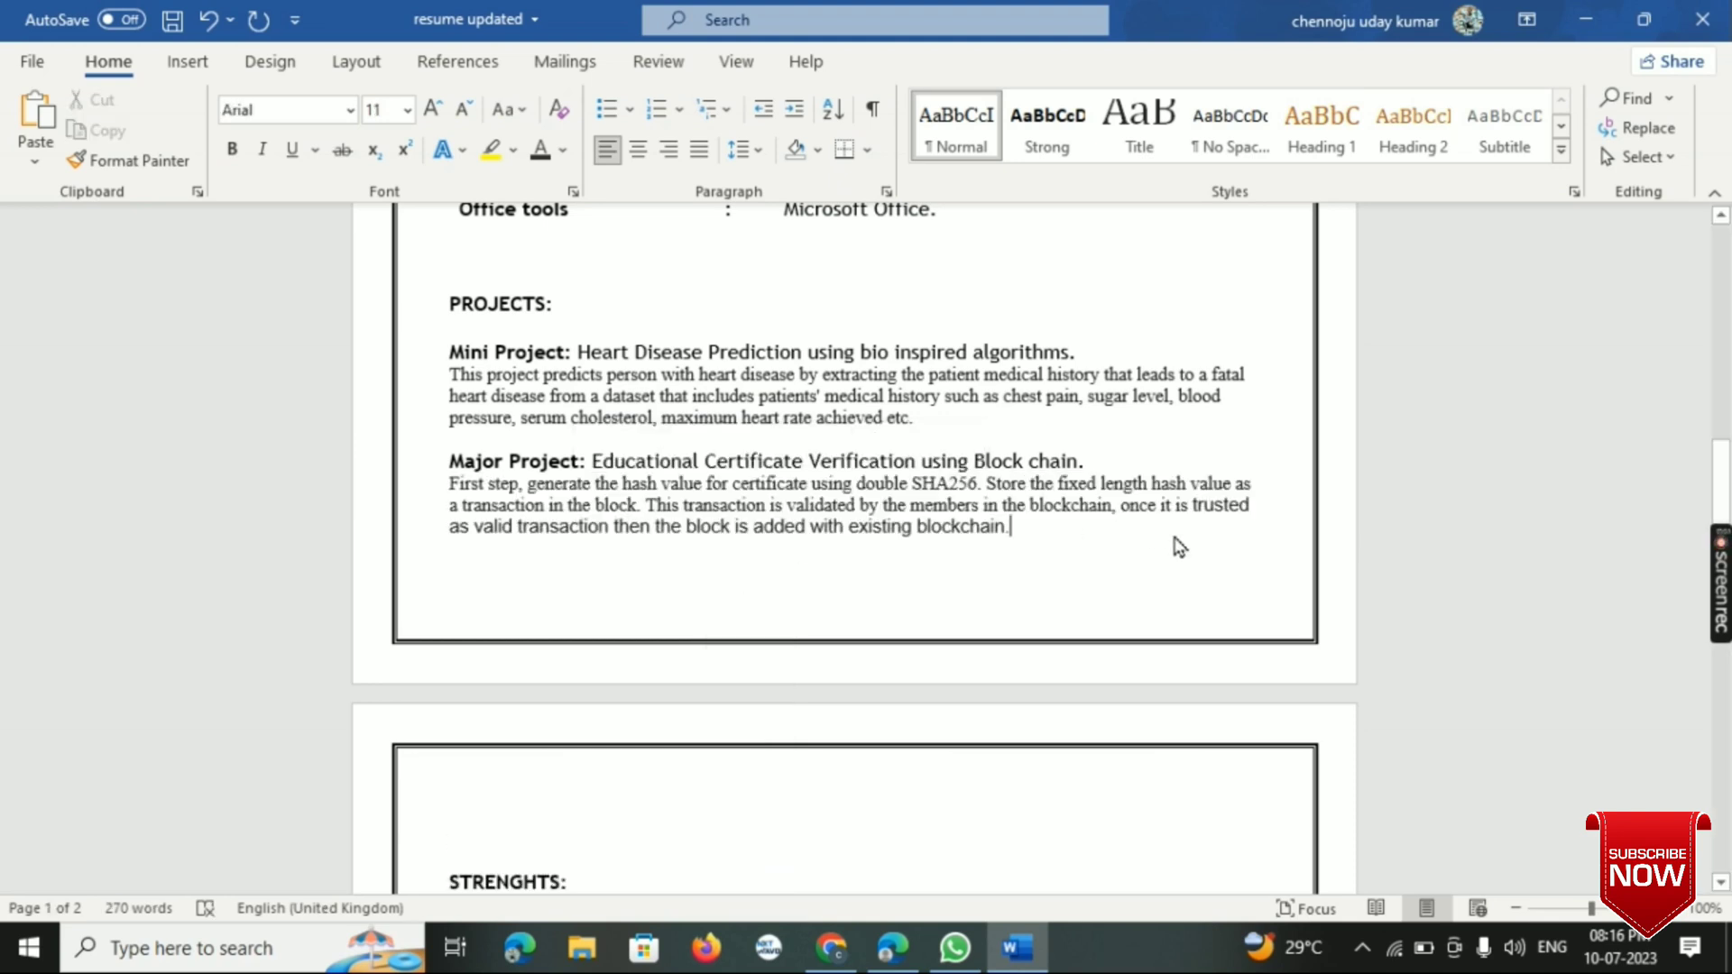
- Review the resume's sections, from the academic credentials and projects to the personal details, and return to the header
scroll(1175, 541, "up", 4)
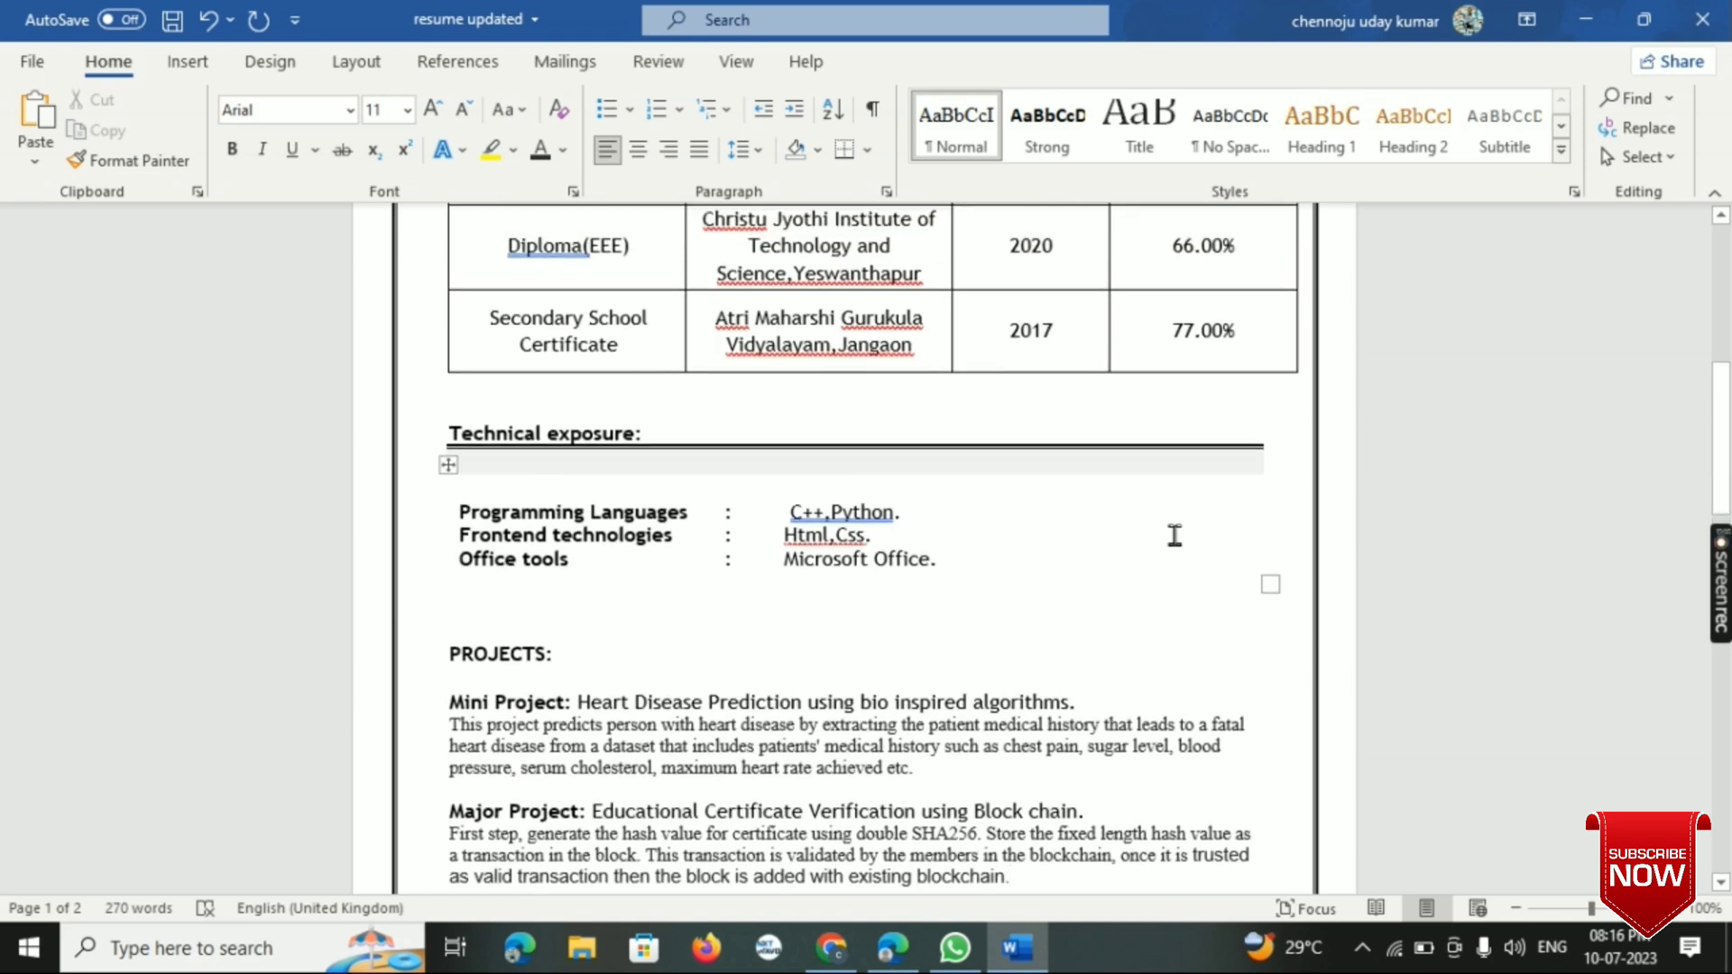
scroll(1175, 535, "up", 1)
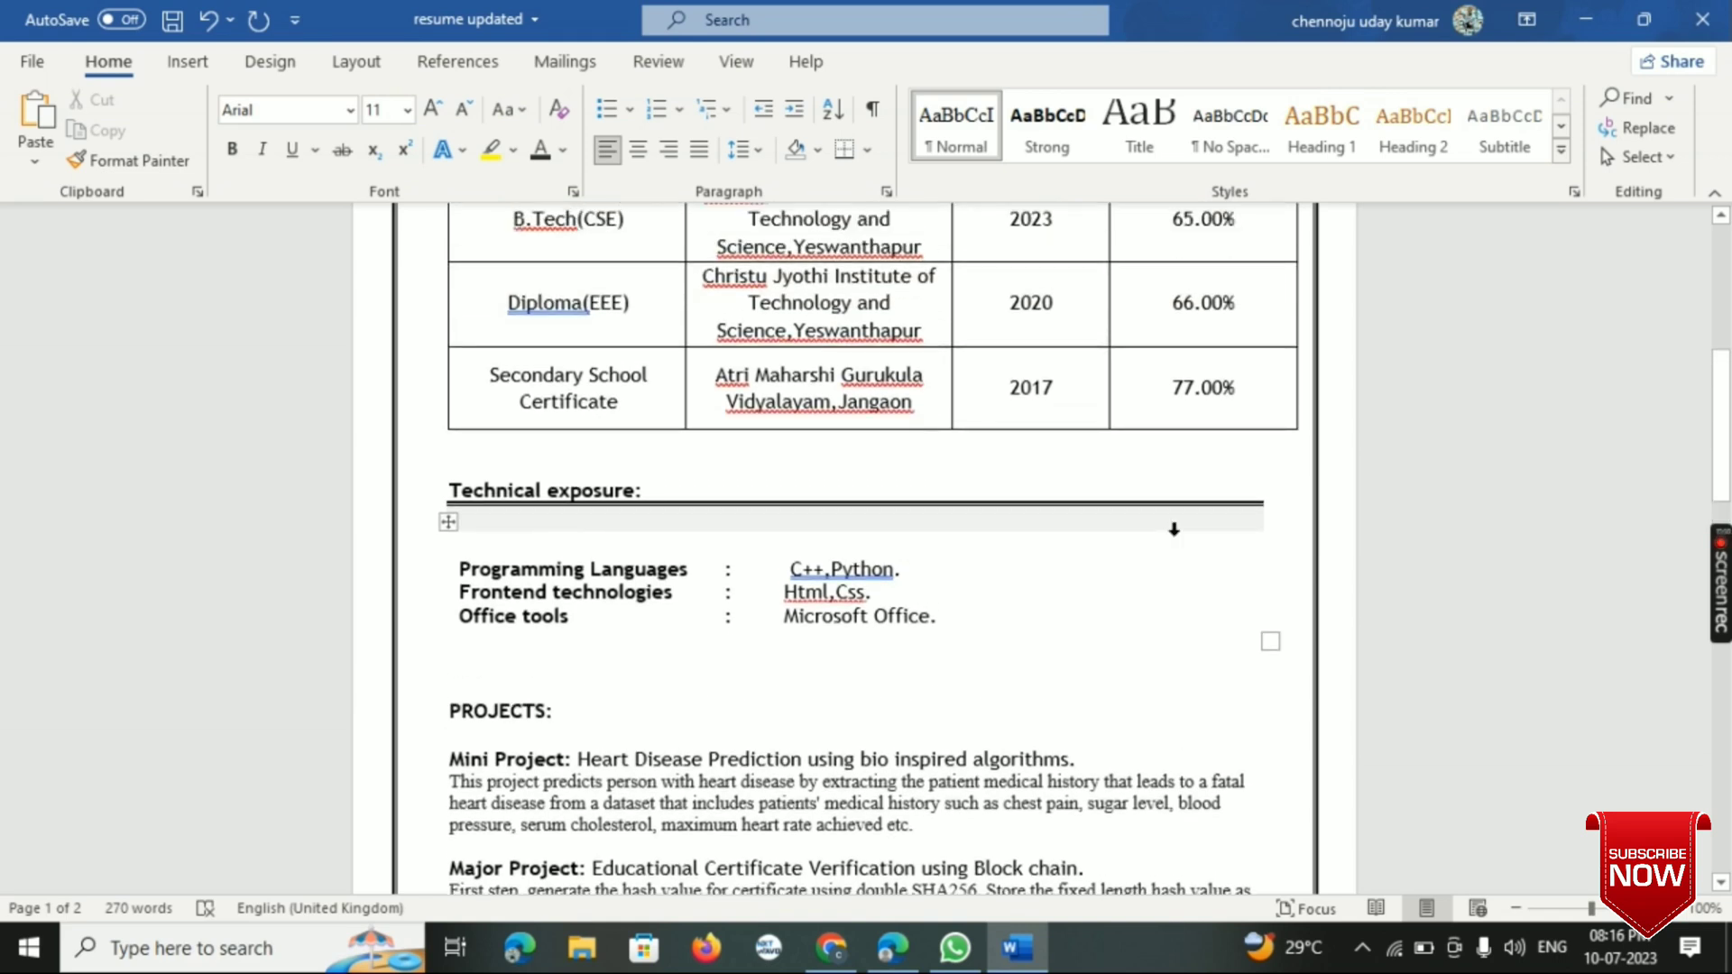
scroll(1174, 530, "up", 3)
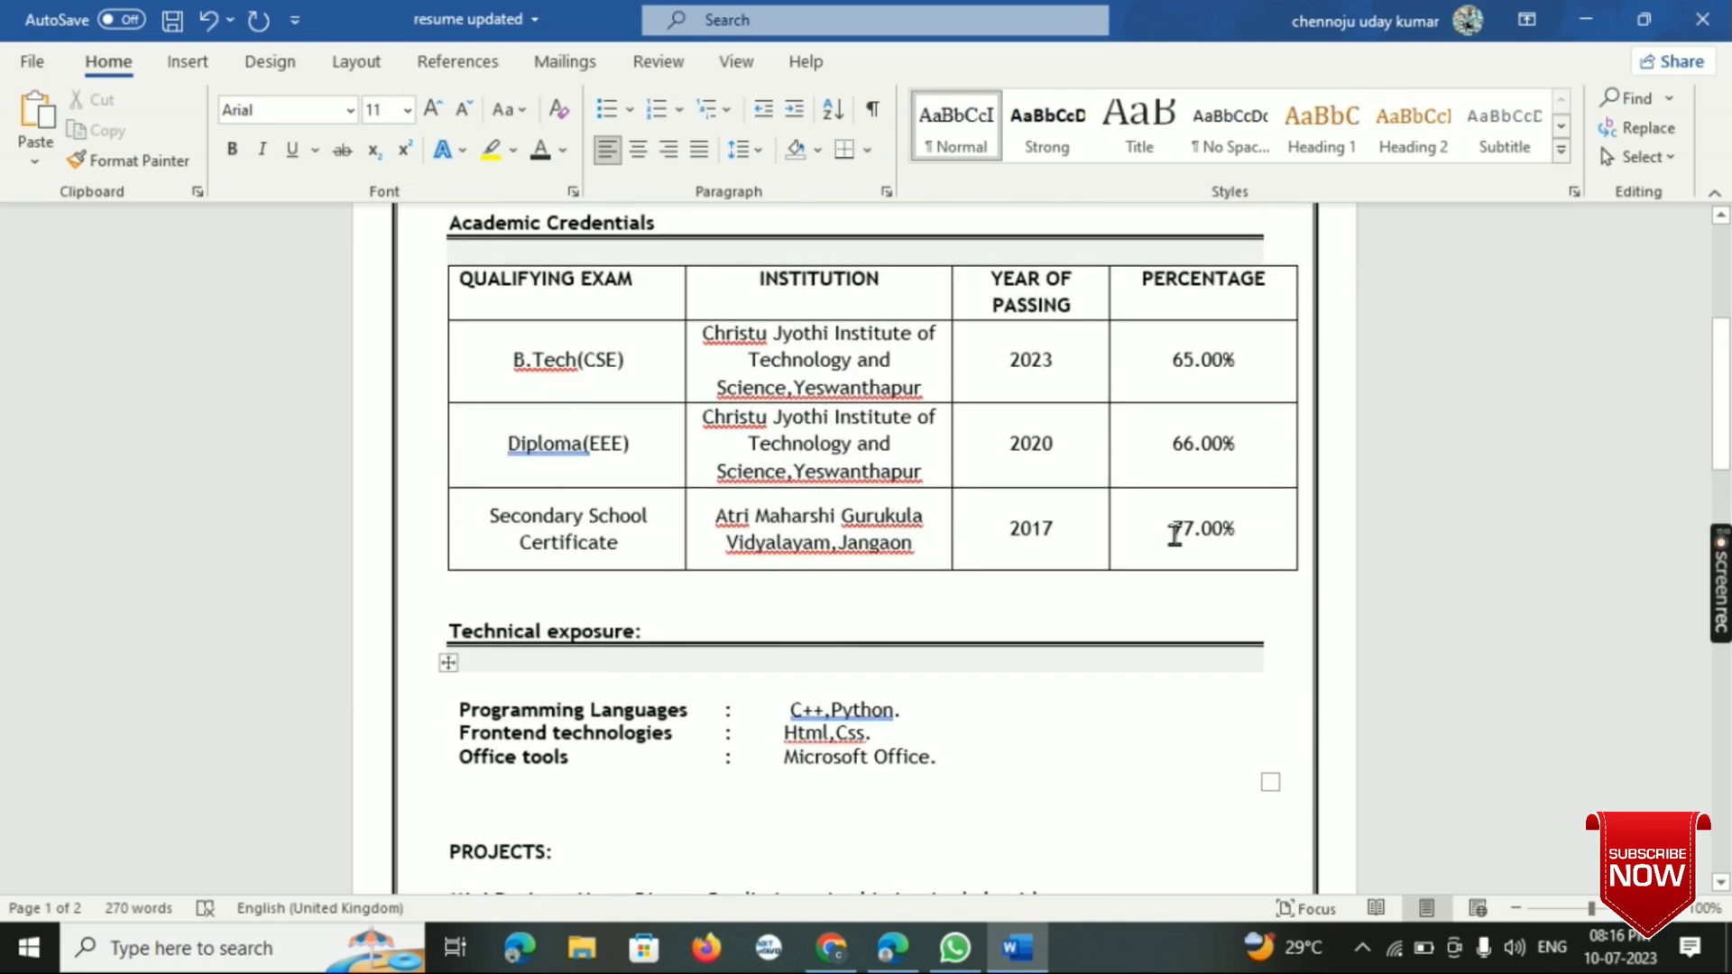
scroll(1175, 534, "down", 11)
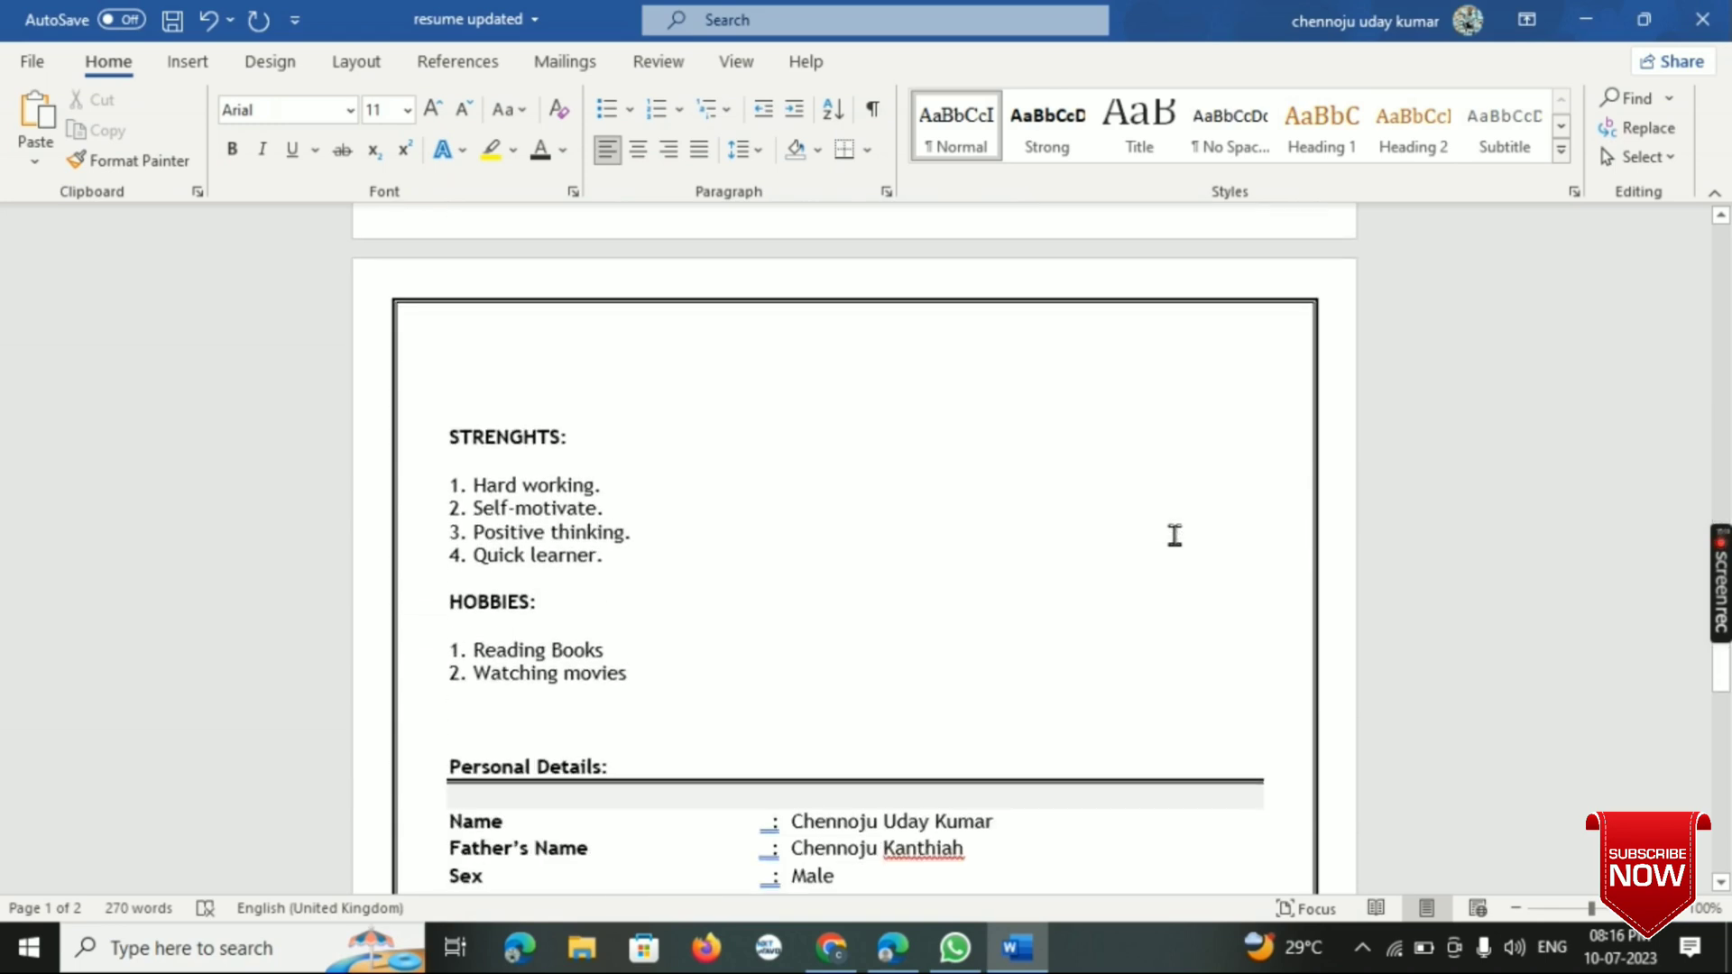
scroll(1175, 535, "down", 3)
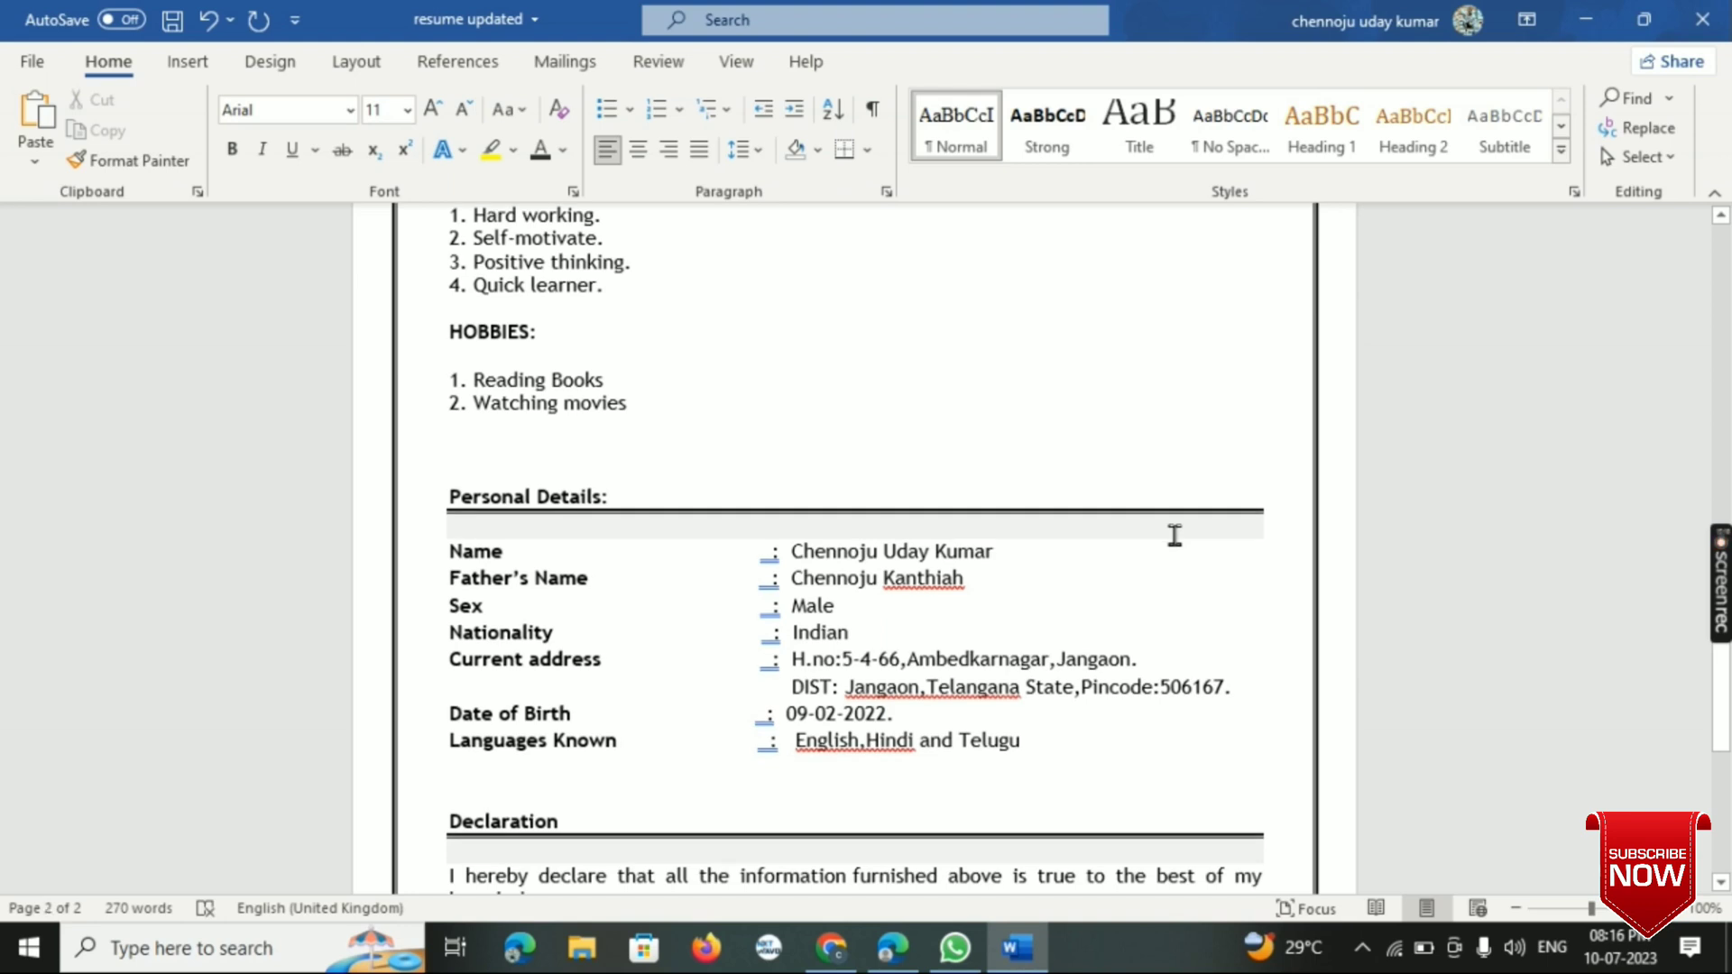
scroll(1174, 535, "down", 6)
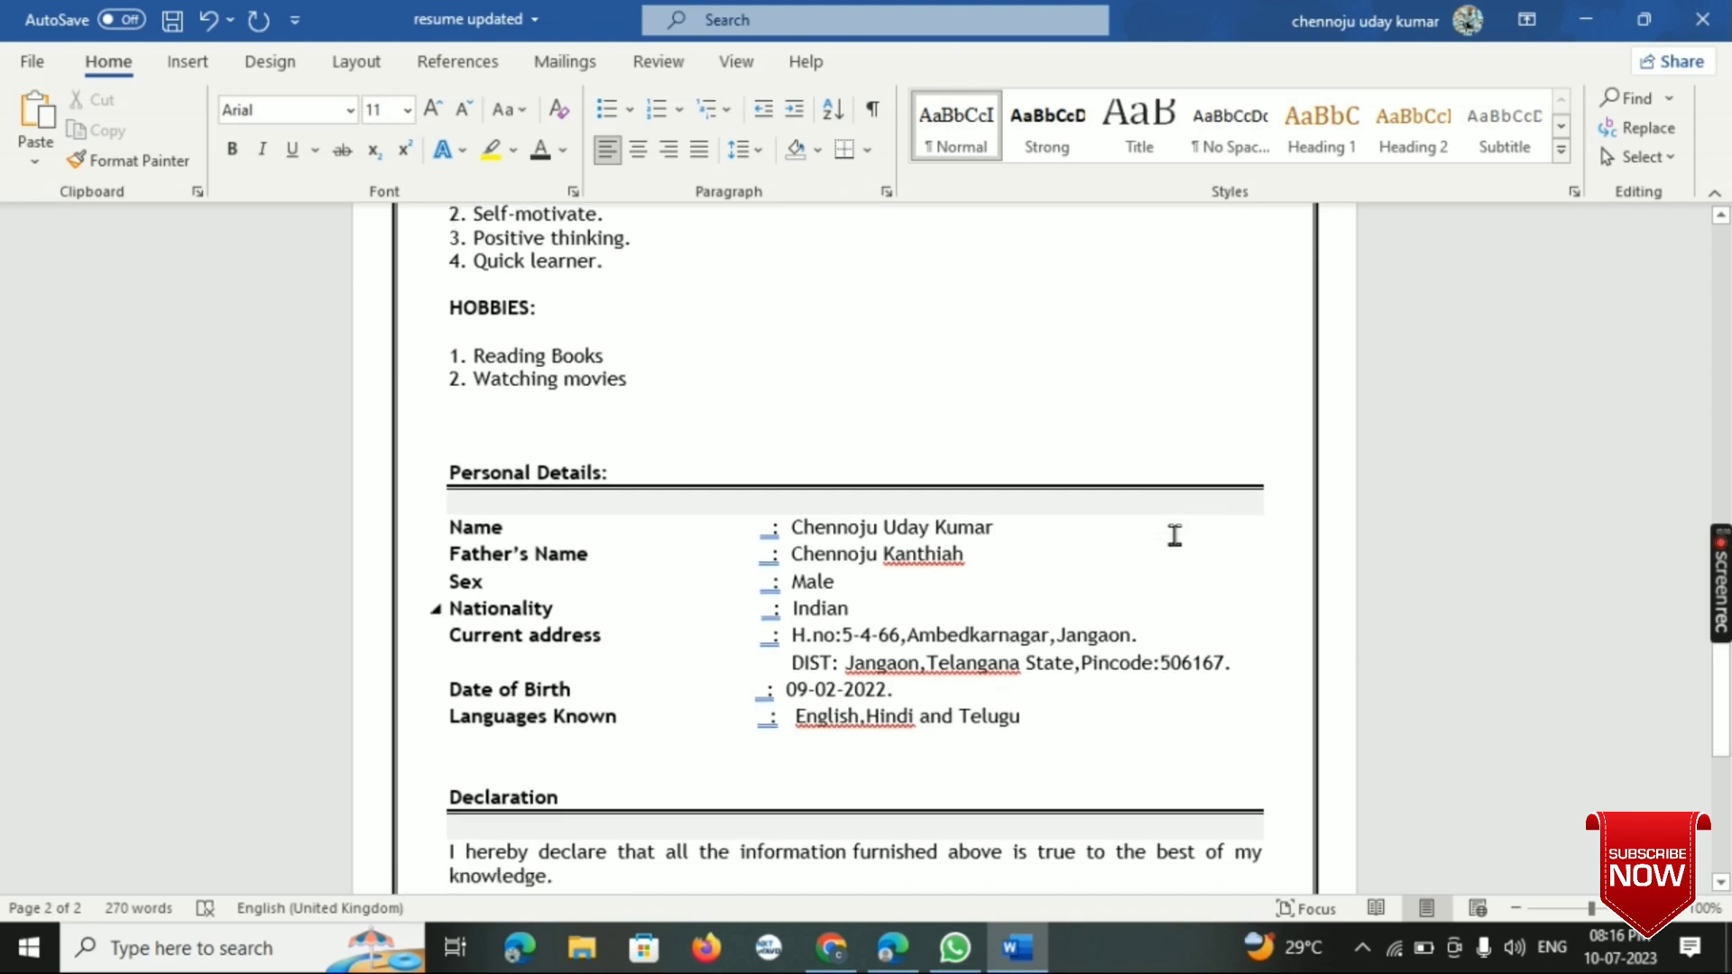
scroll(1174, 534, "up", 12)
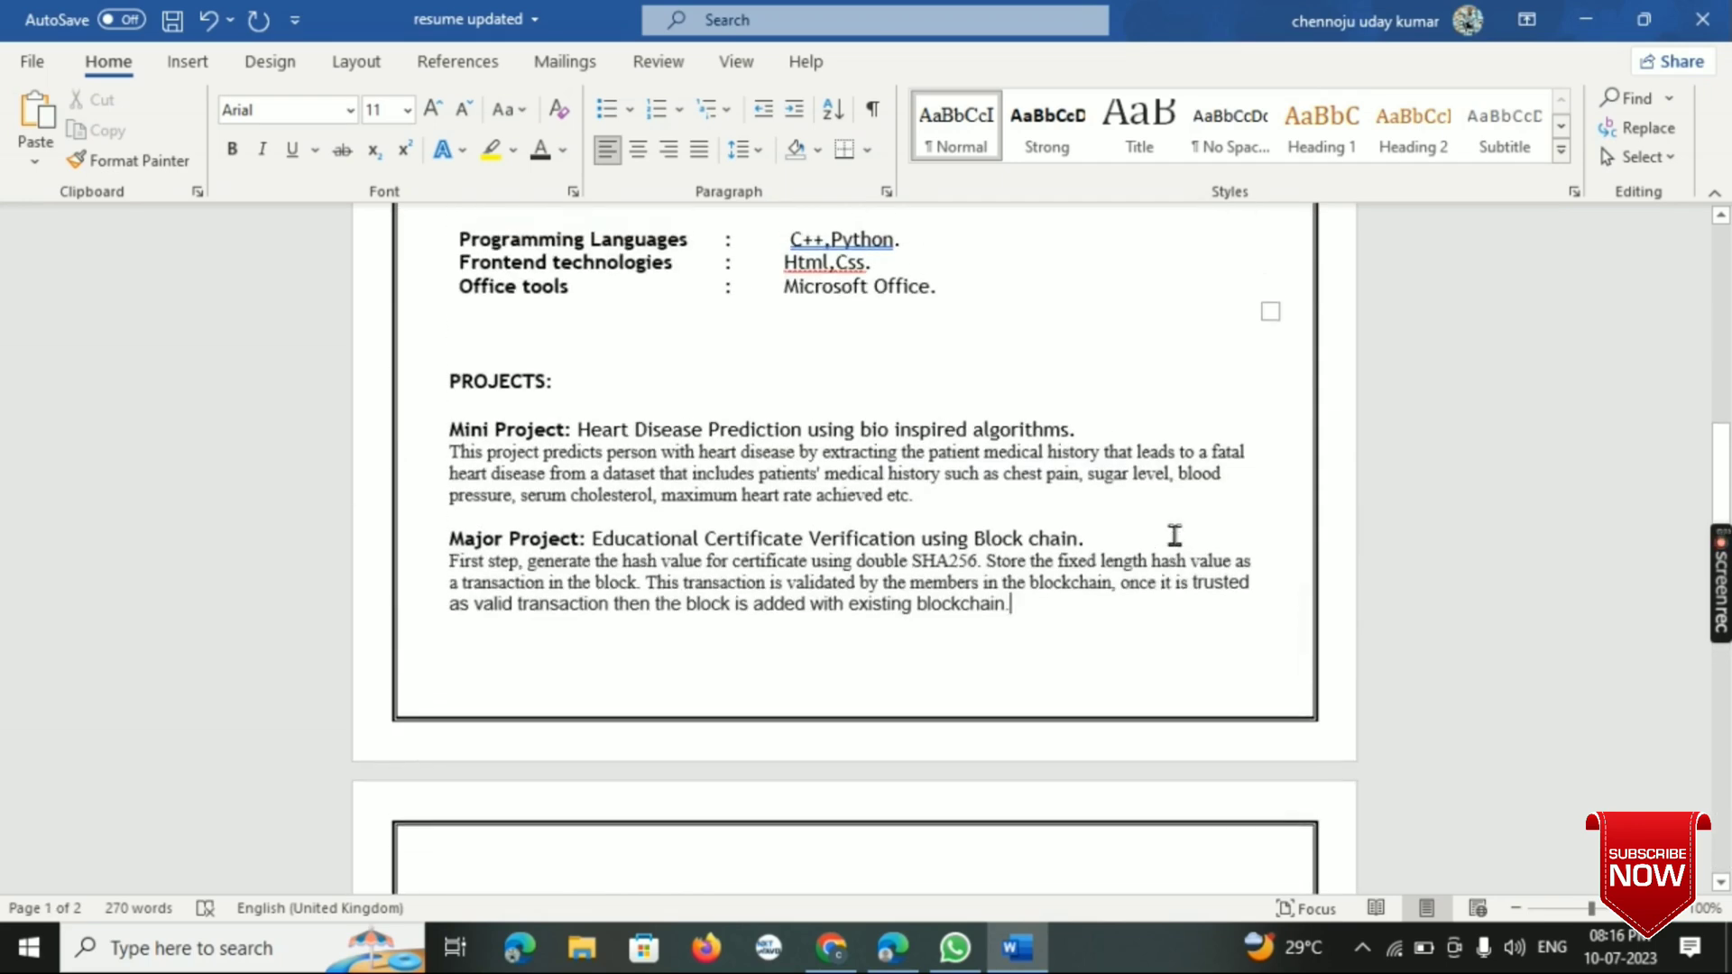
scroll(1175, 535, "up", 10)
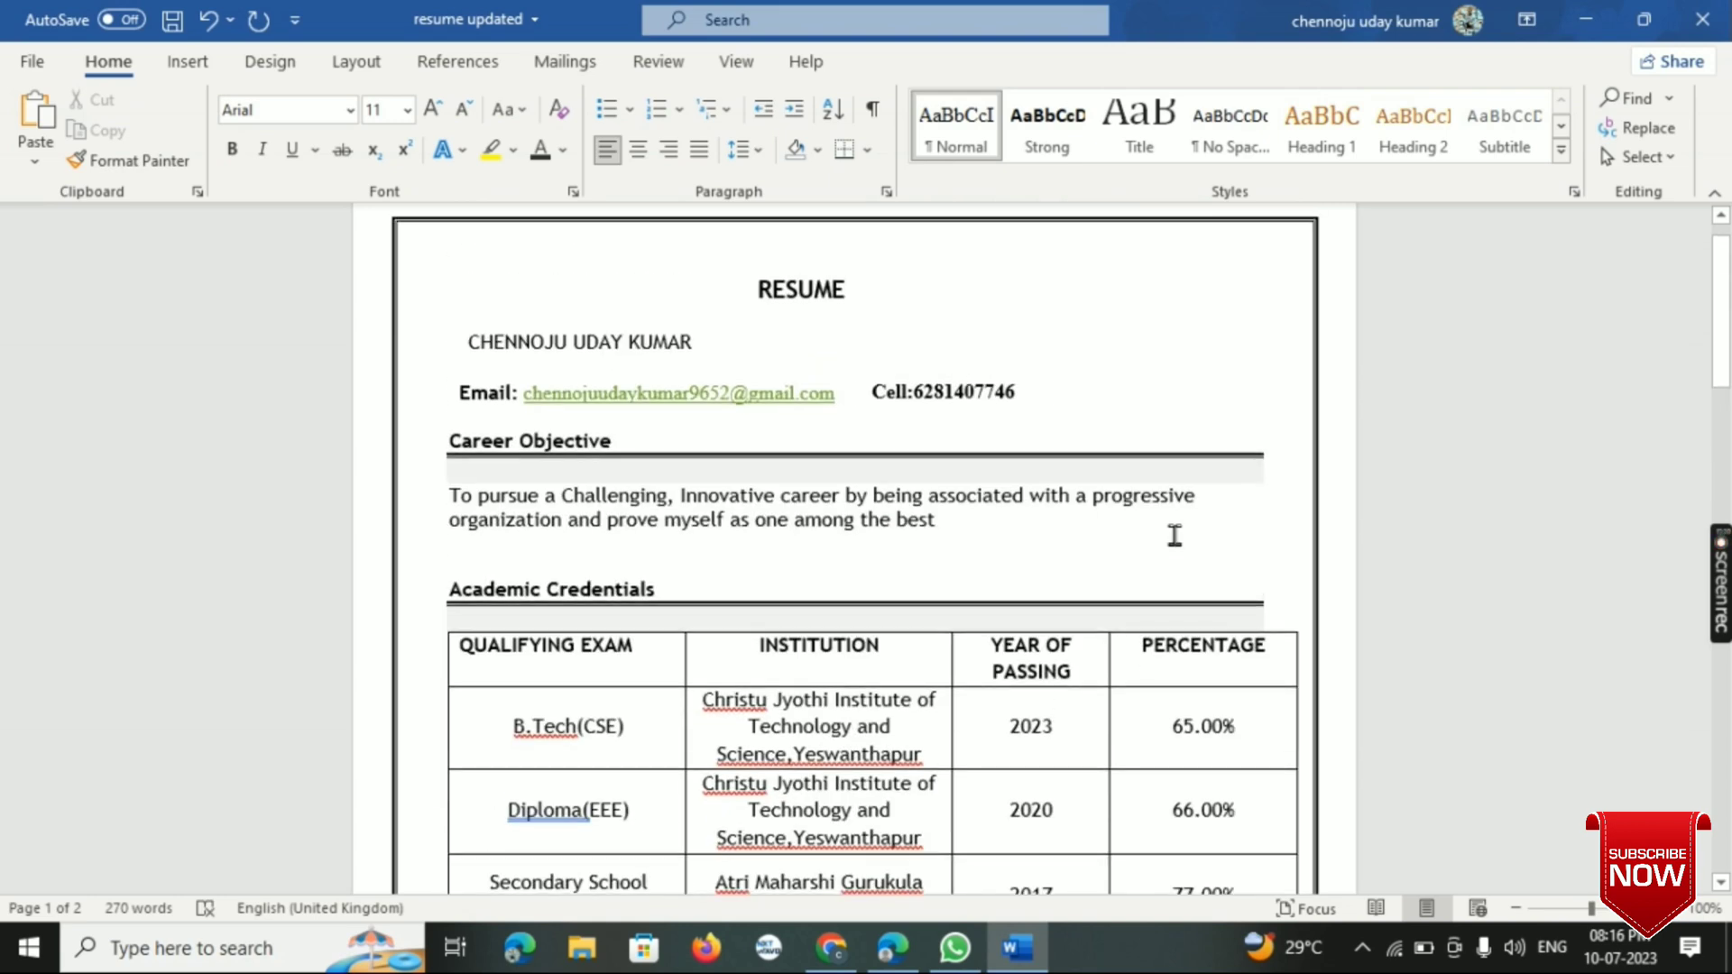
- Shift the cell number further right on the e-mail line of the resume header
left_click(470, 340)
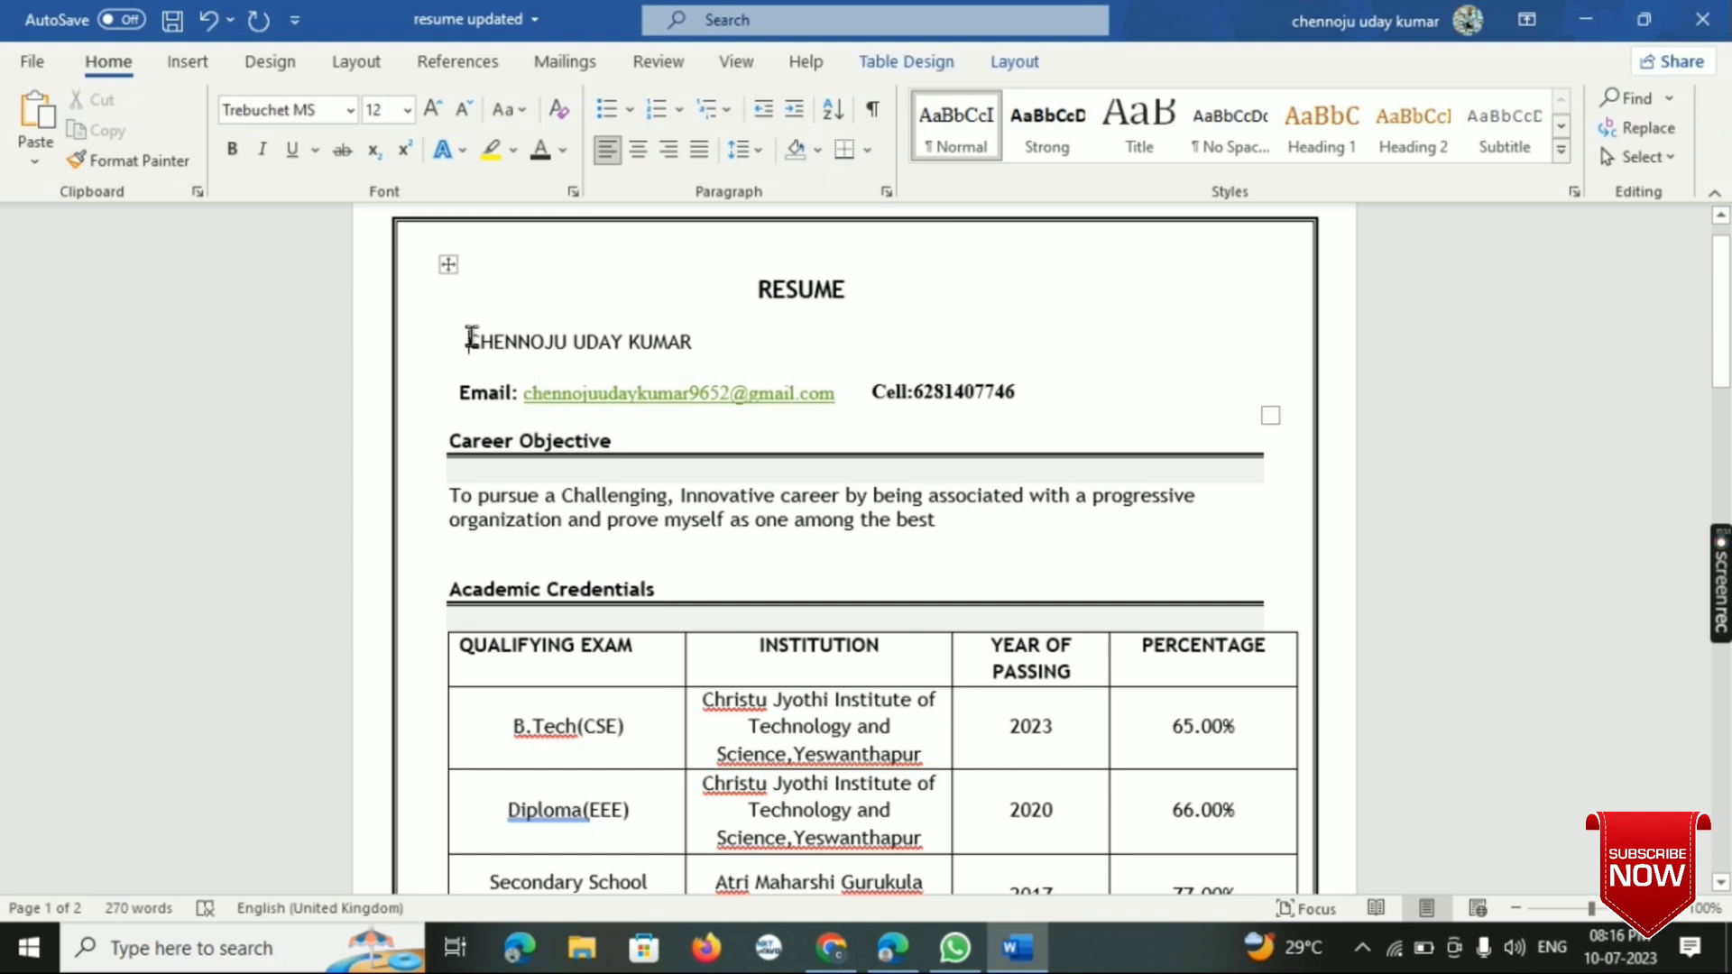
left_click(876, 394)
- Remove the spacing in front of the RESUME heading and centre the heading with paragraph alignment
left_click(750, 289)
key("Return")
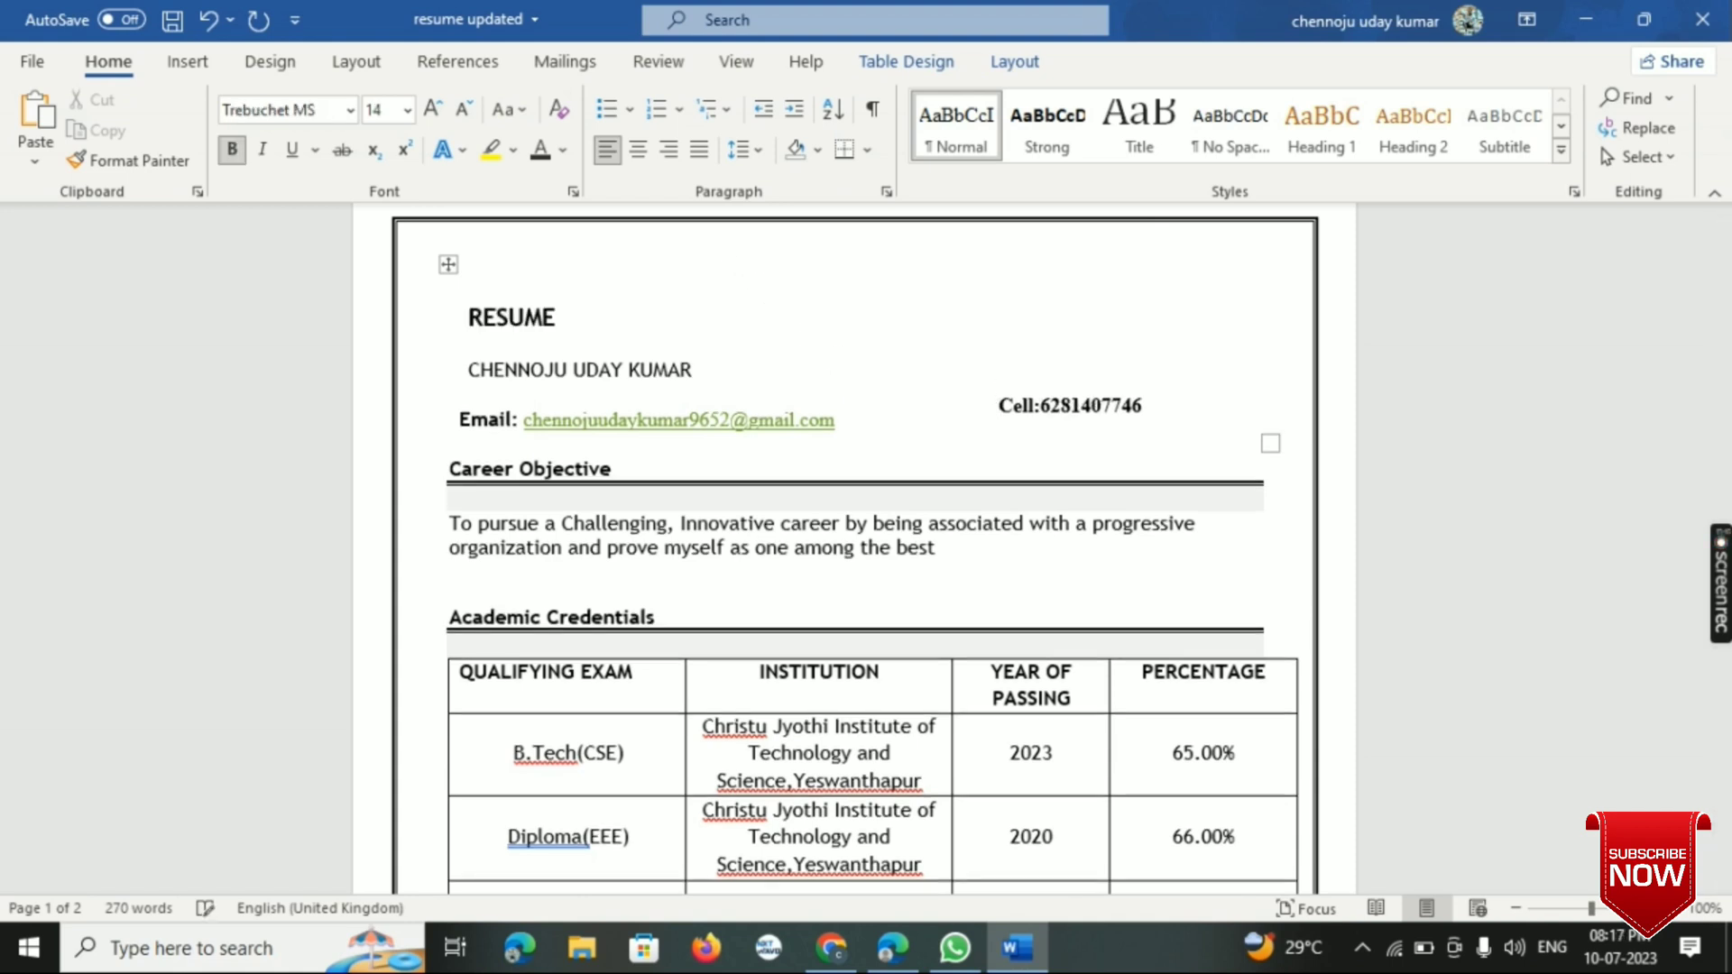
key("Delete")
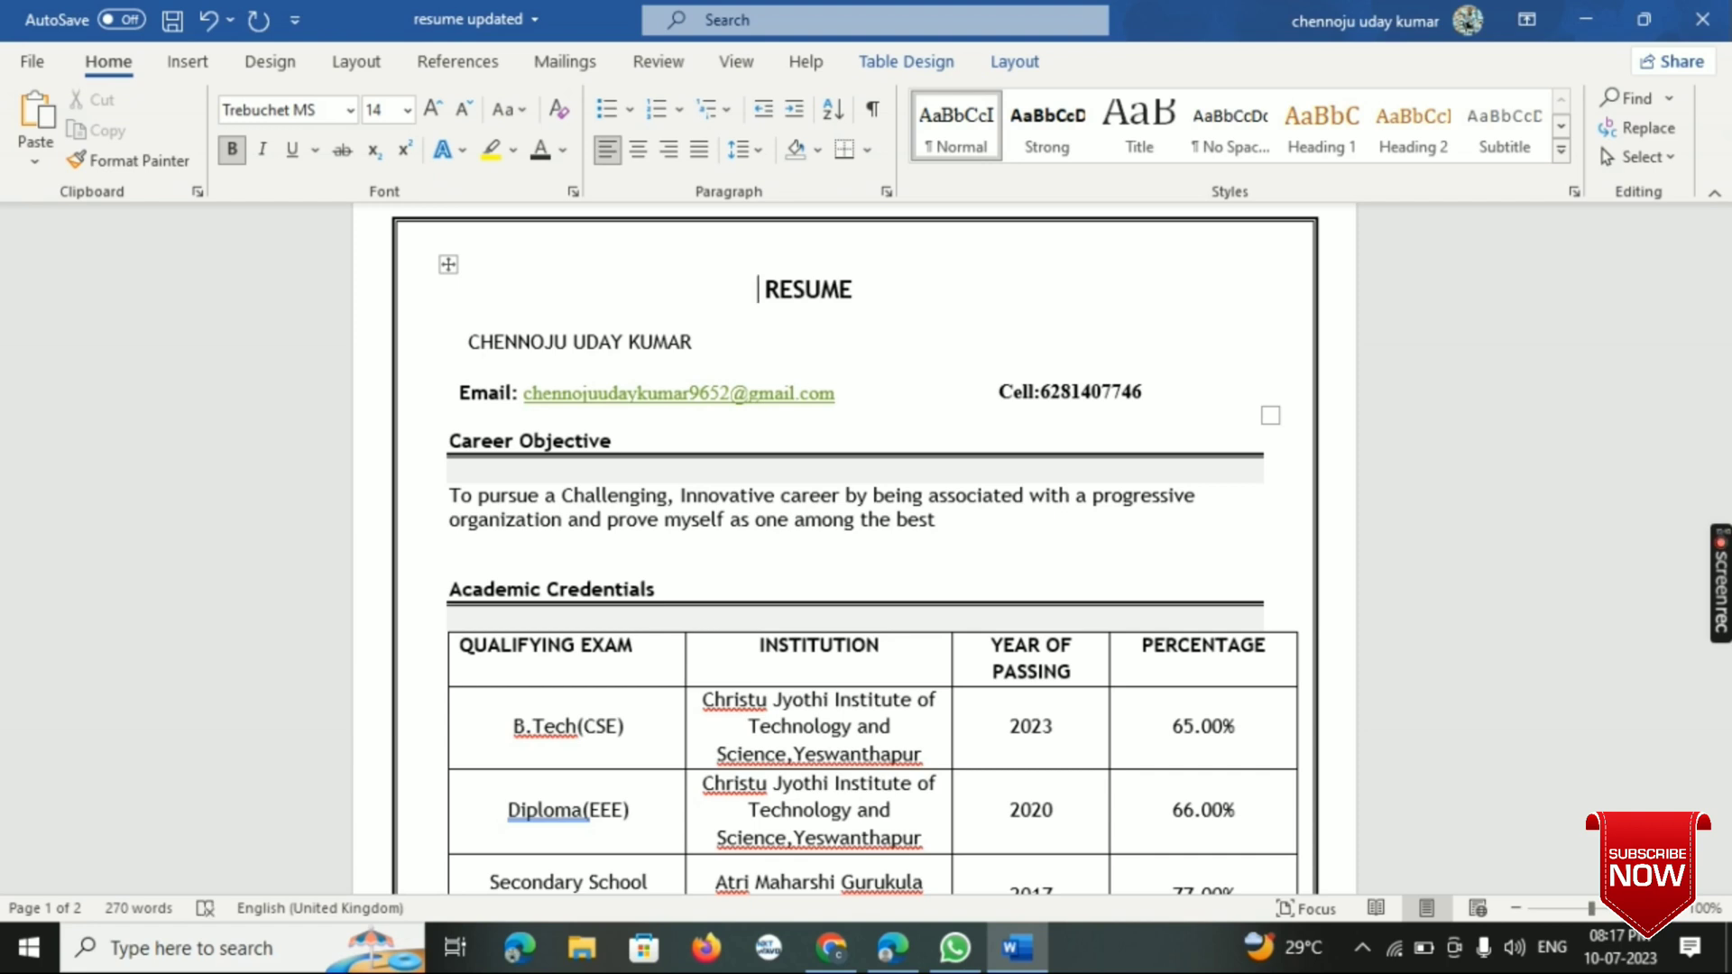
key("BackSpace")
key("BackSpace")
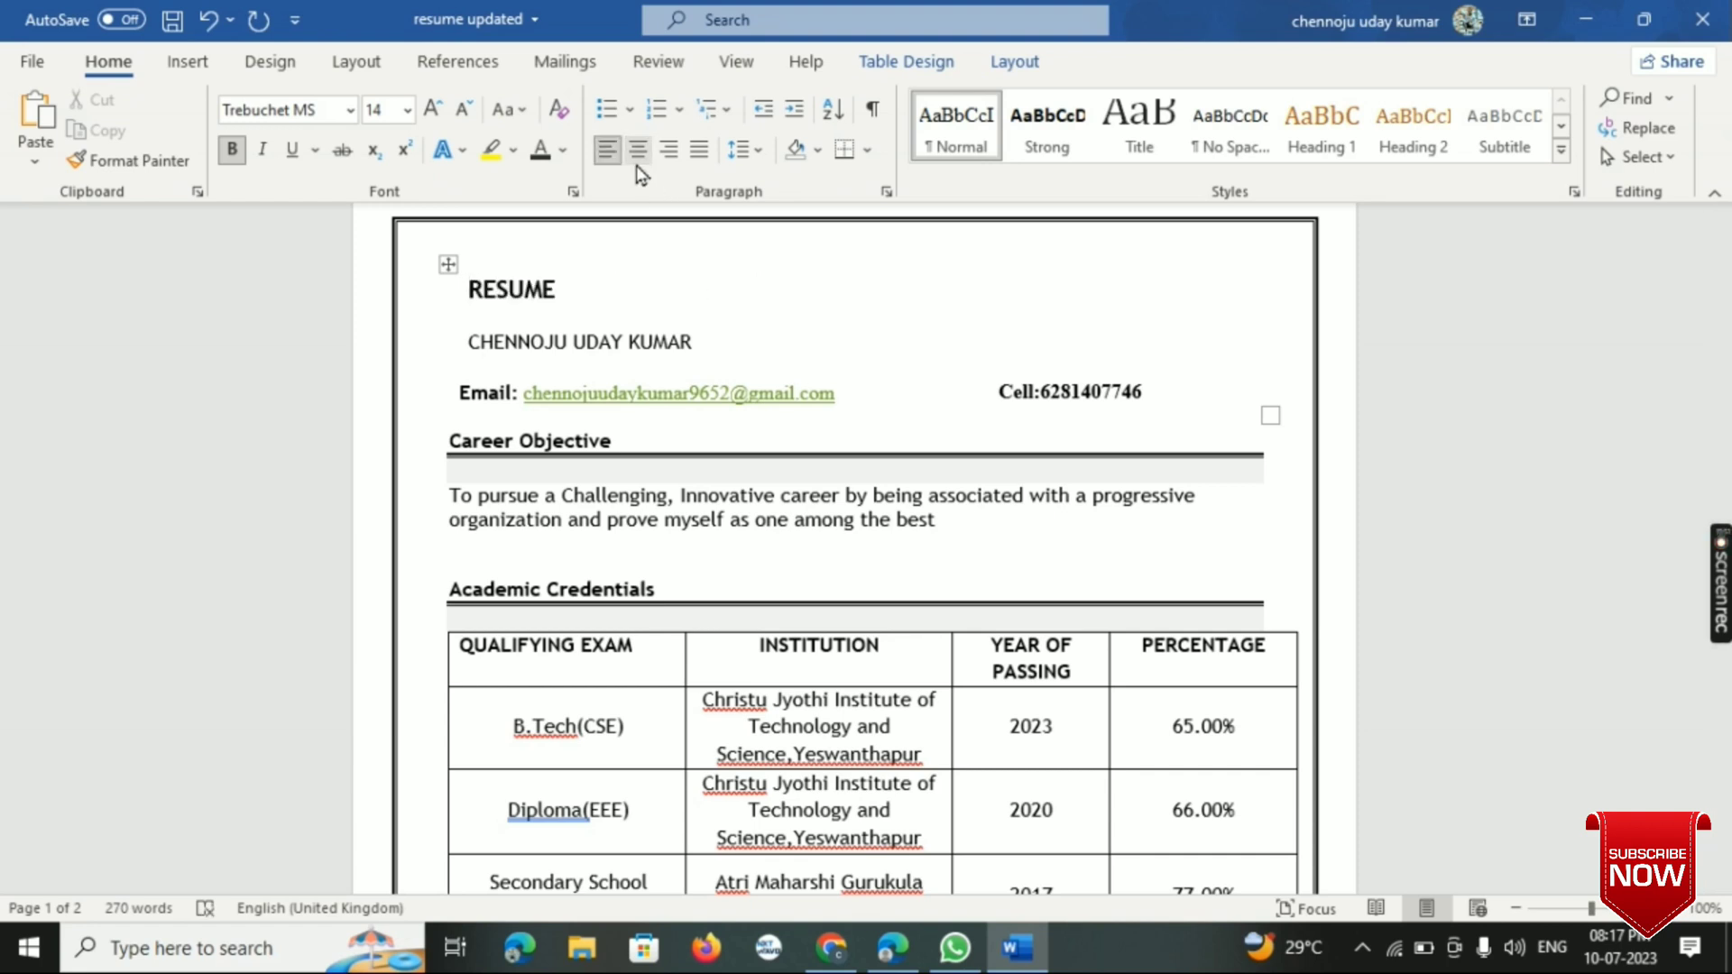
left_click(636, 165)
left_click(636, 151)
left_click(670, 152)
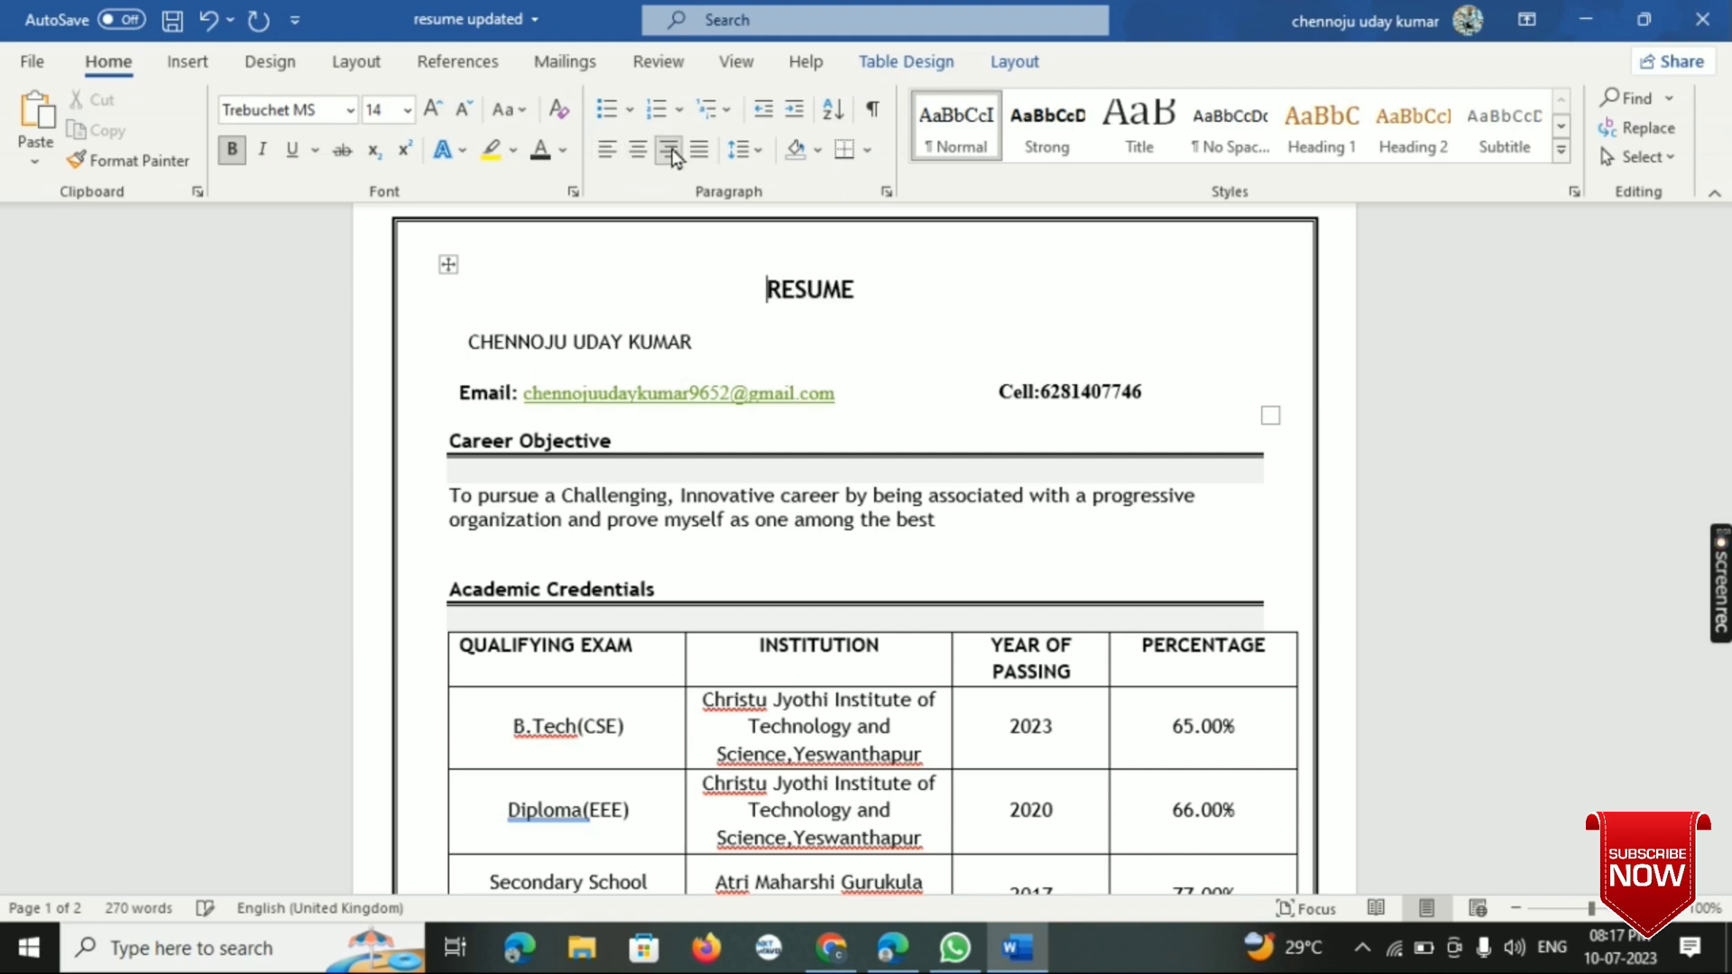
left_click(939, 344)
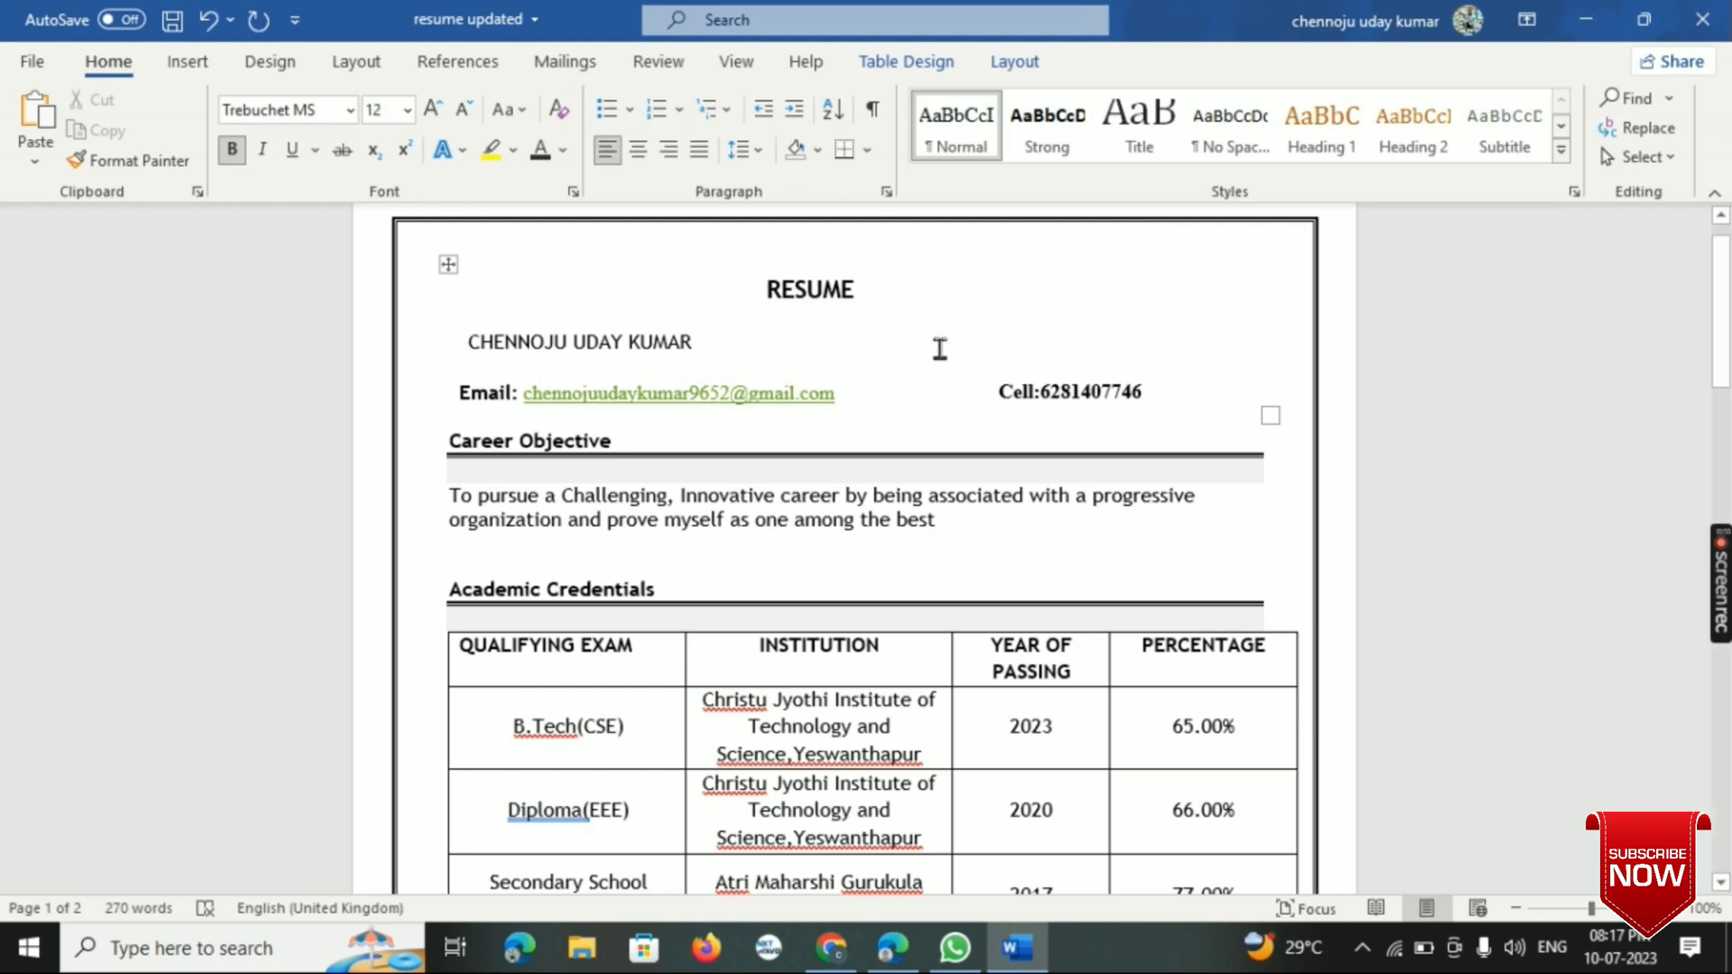
- Make the candidate's name below the RESUME heading bold
scroll(796, 321, "up", 1)
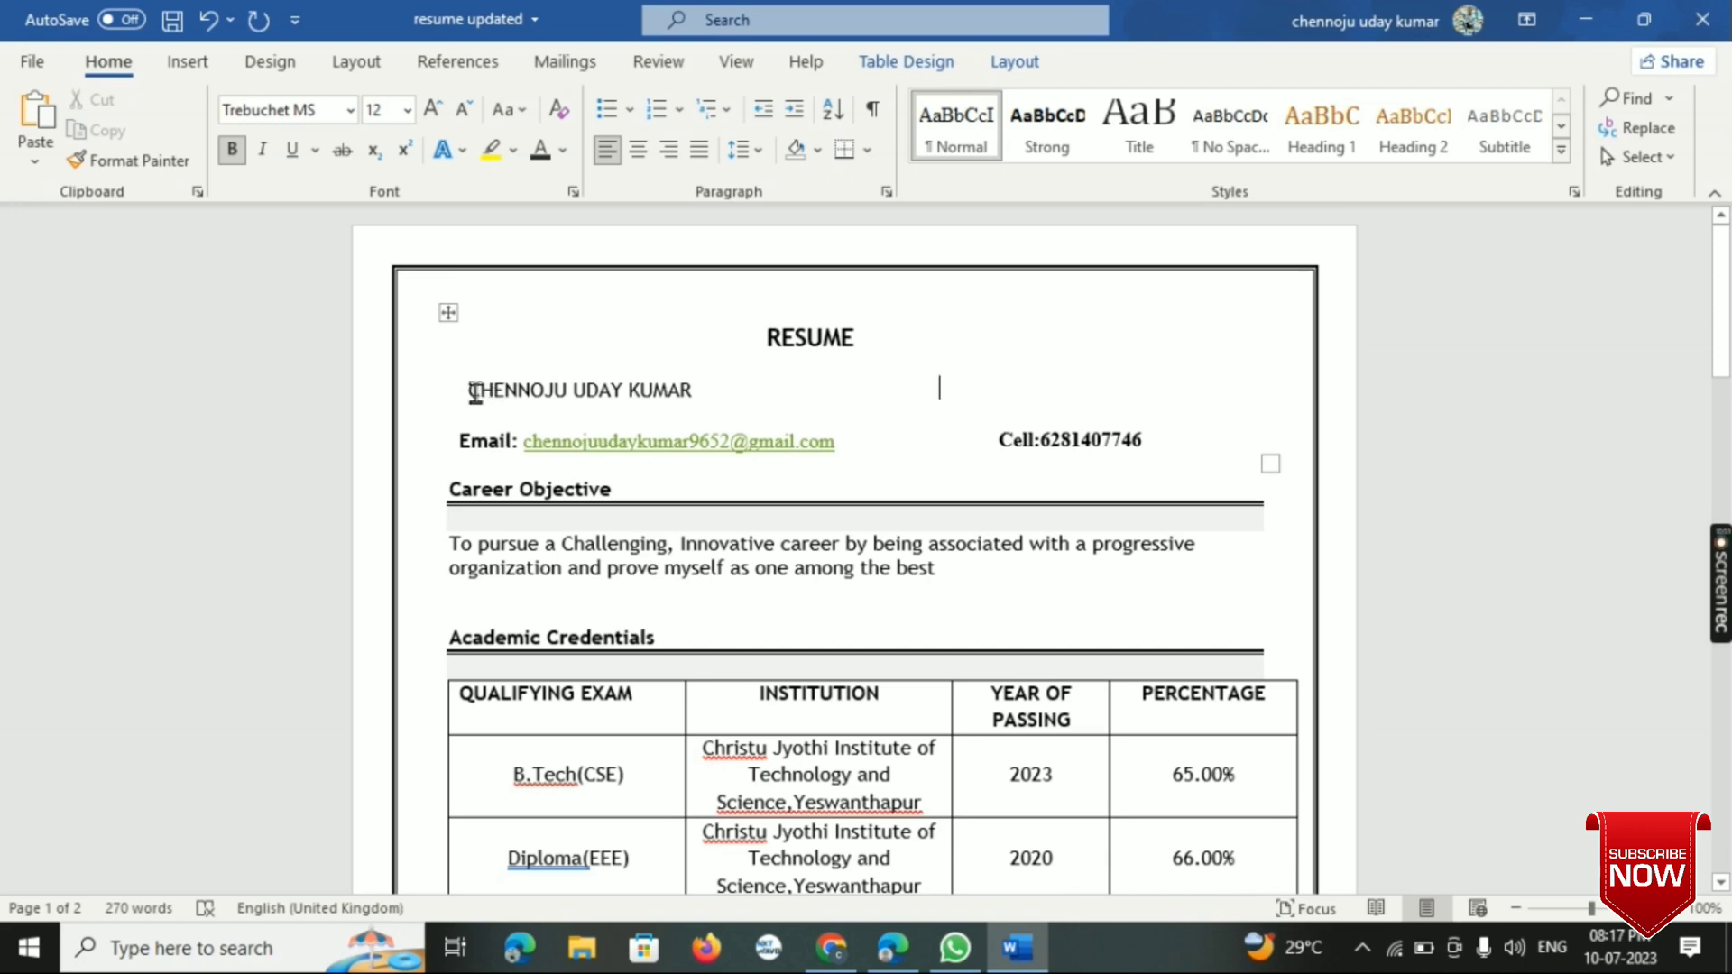
left_click_drag(470, 389, 719, 417)
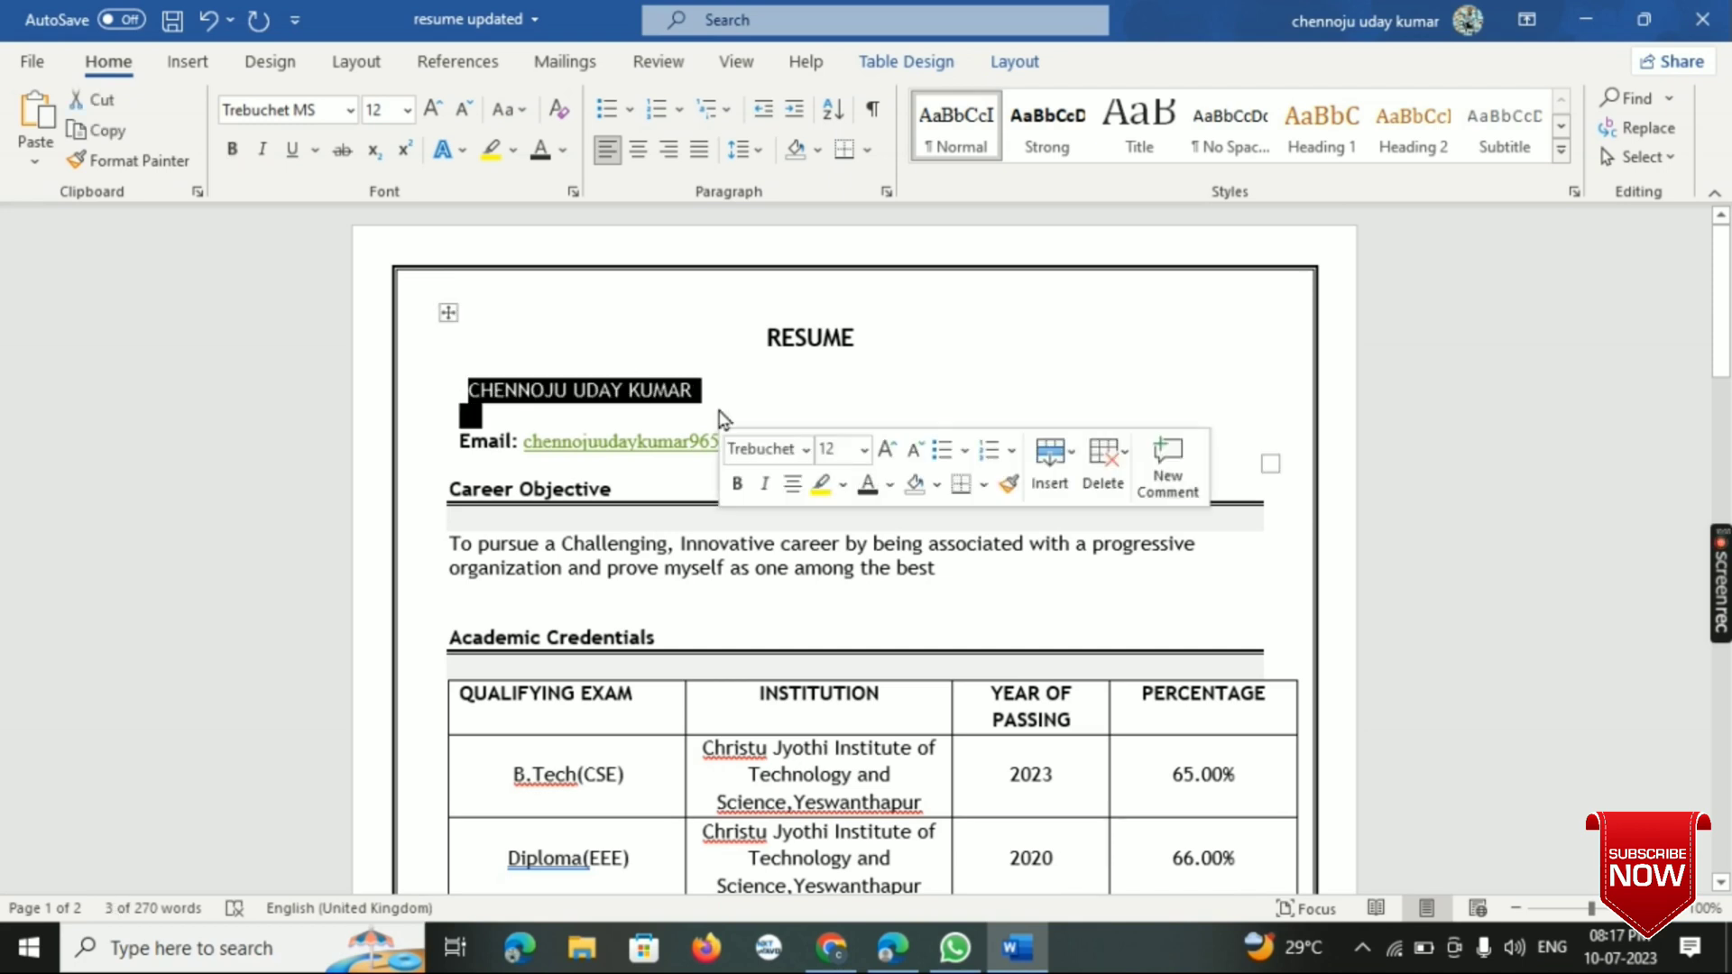
left_click(736, 484)
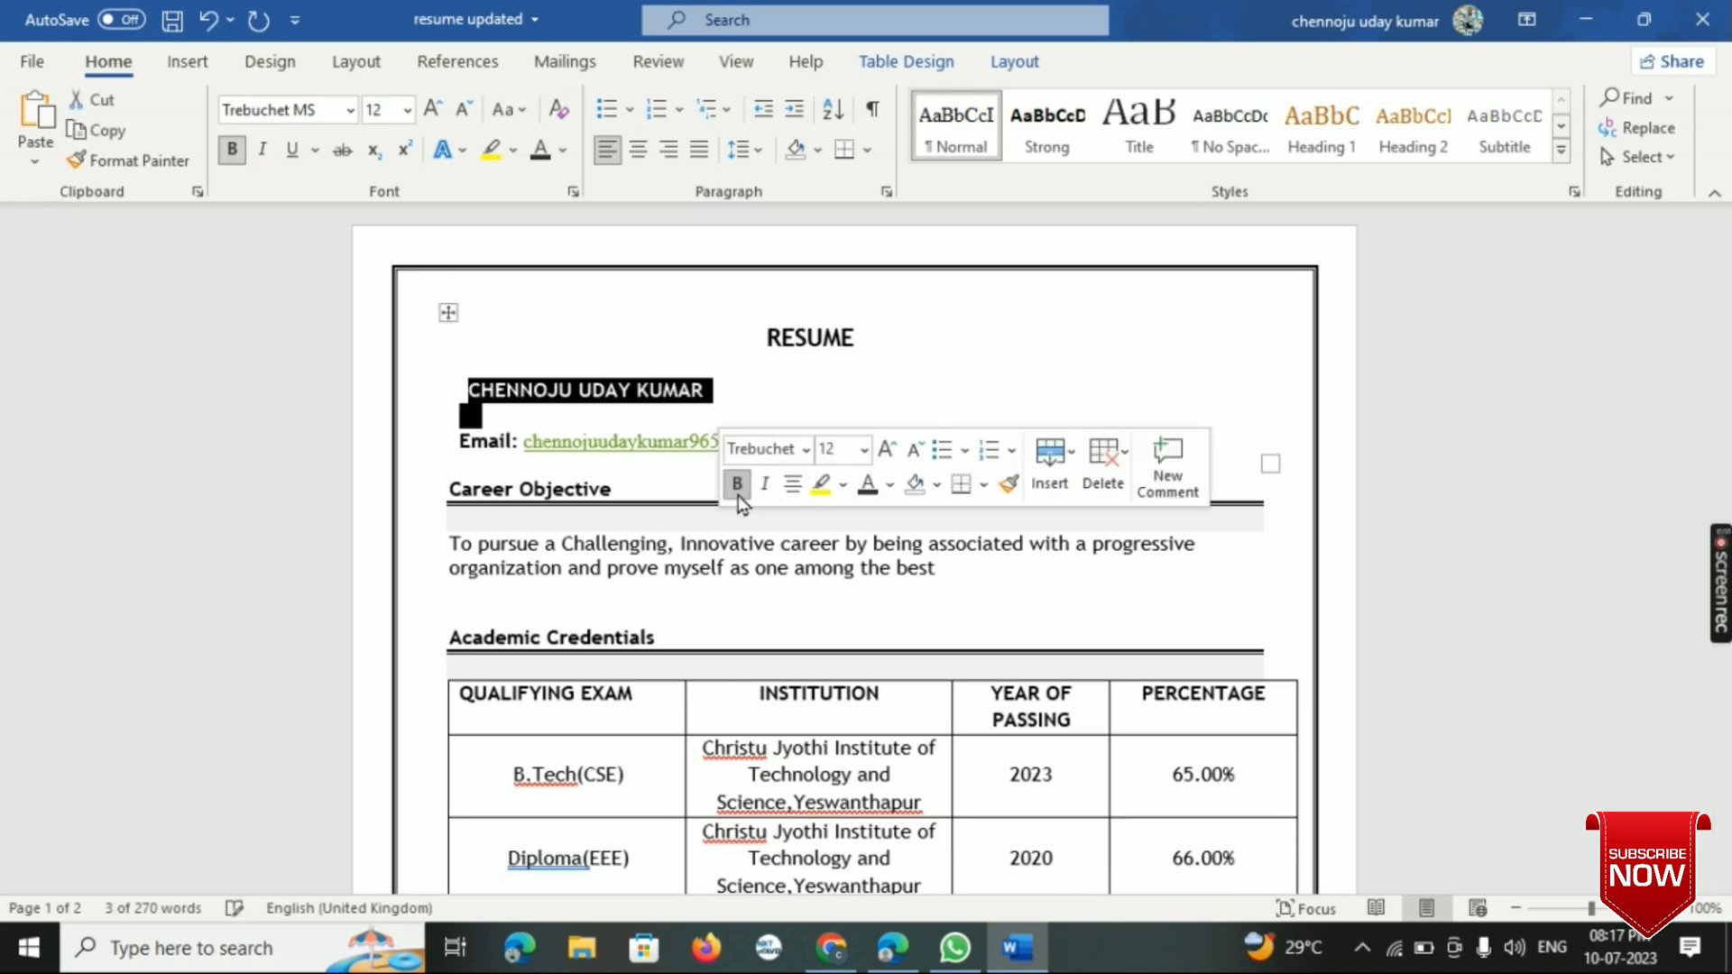
left_click(685, 293)
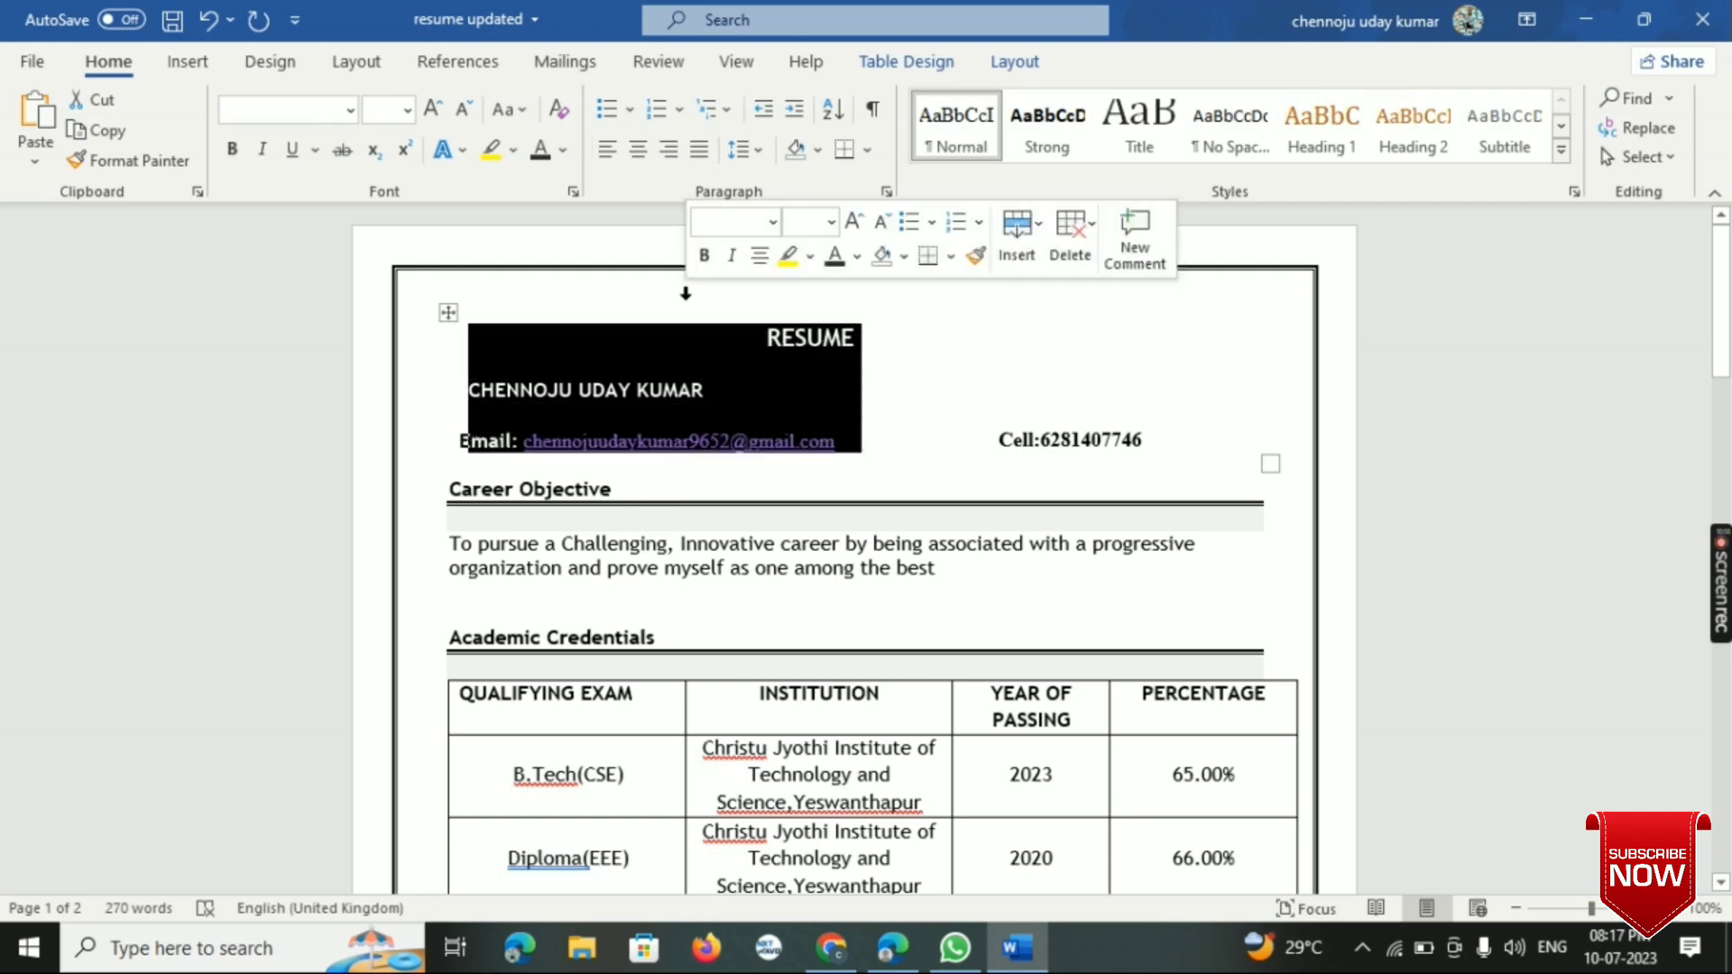
left_click(928, 409)
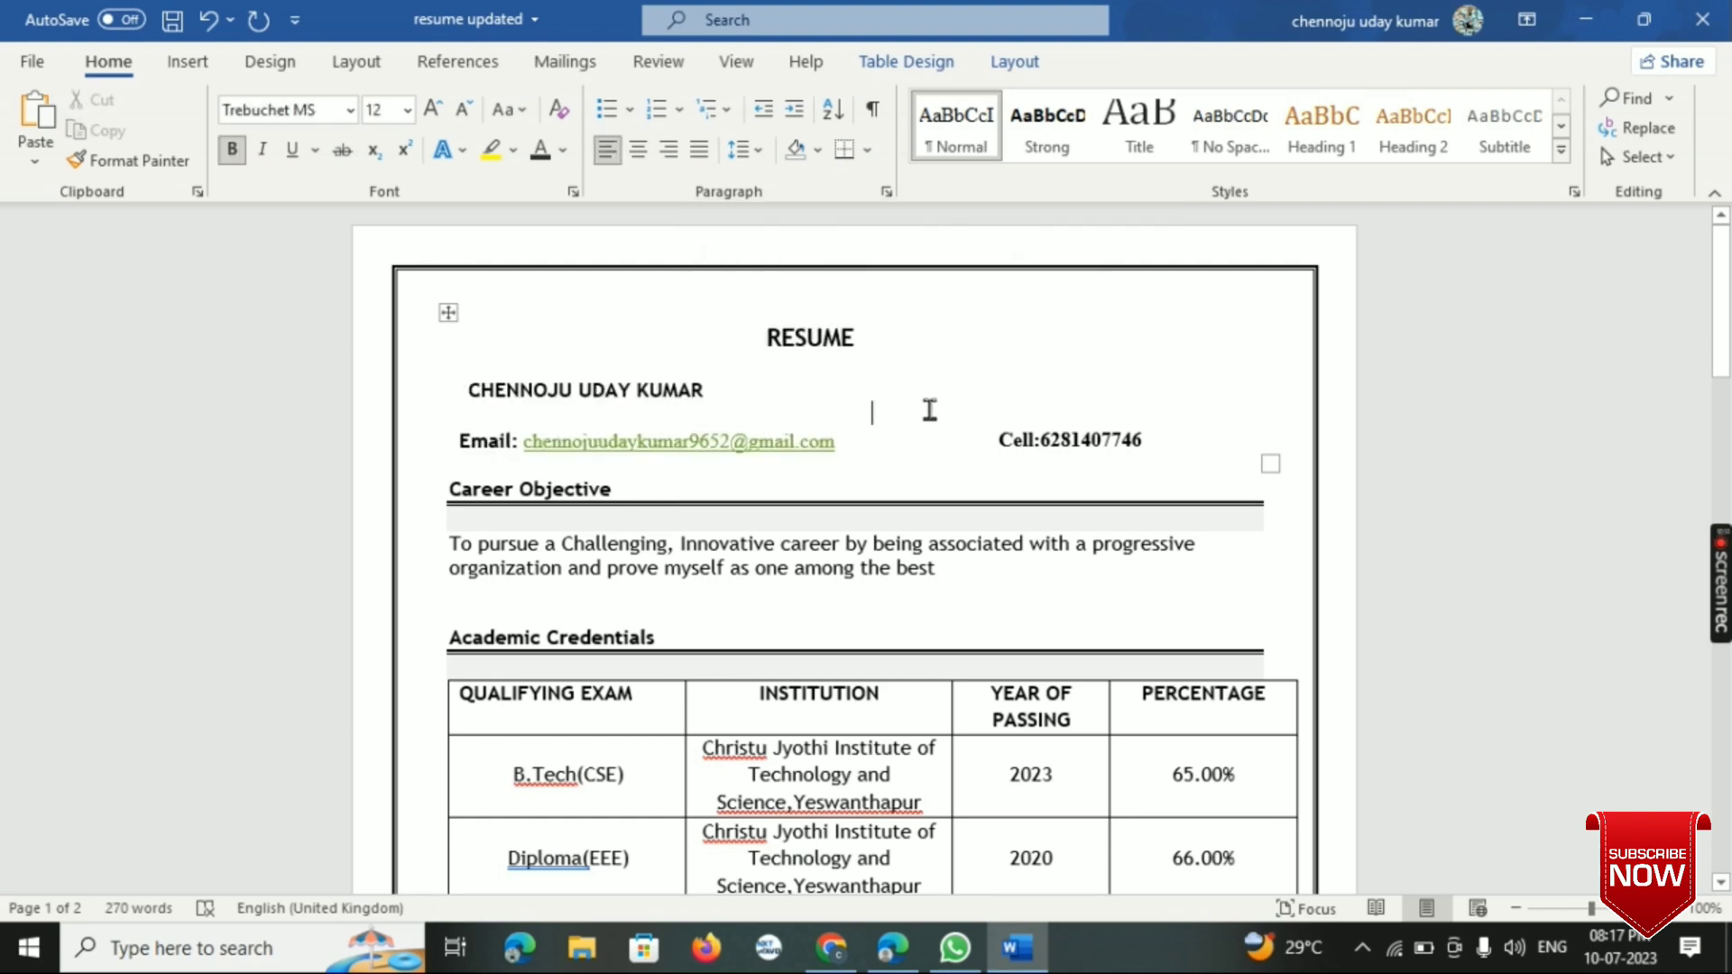
- Copy the PROJECTS heading and paste it above the STRENGHTS section on the second page of the resume
scroll(721, 417, "down", 3)
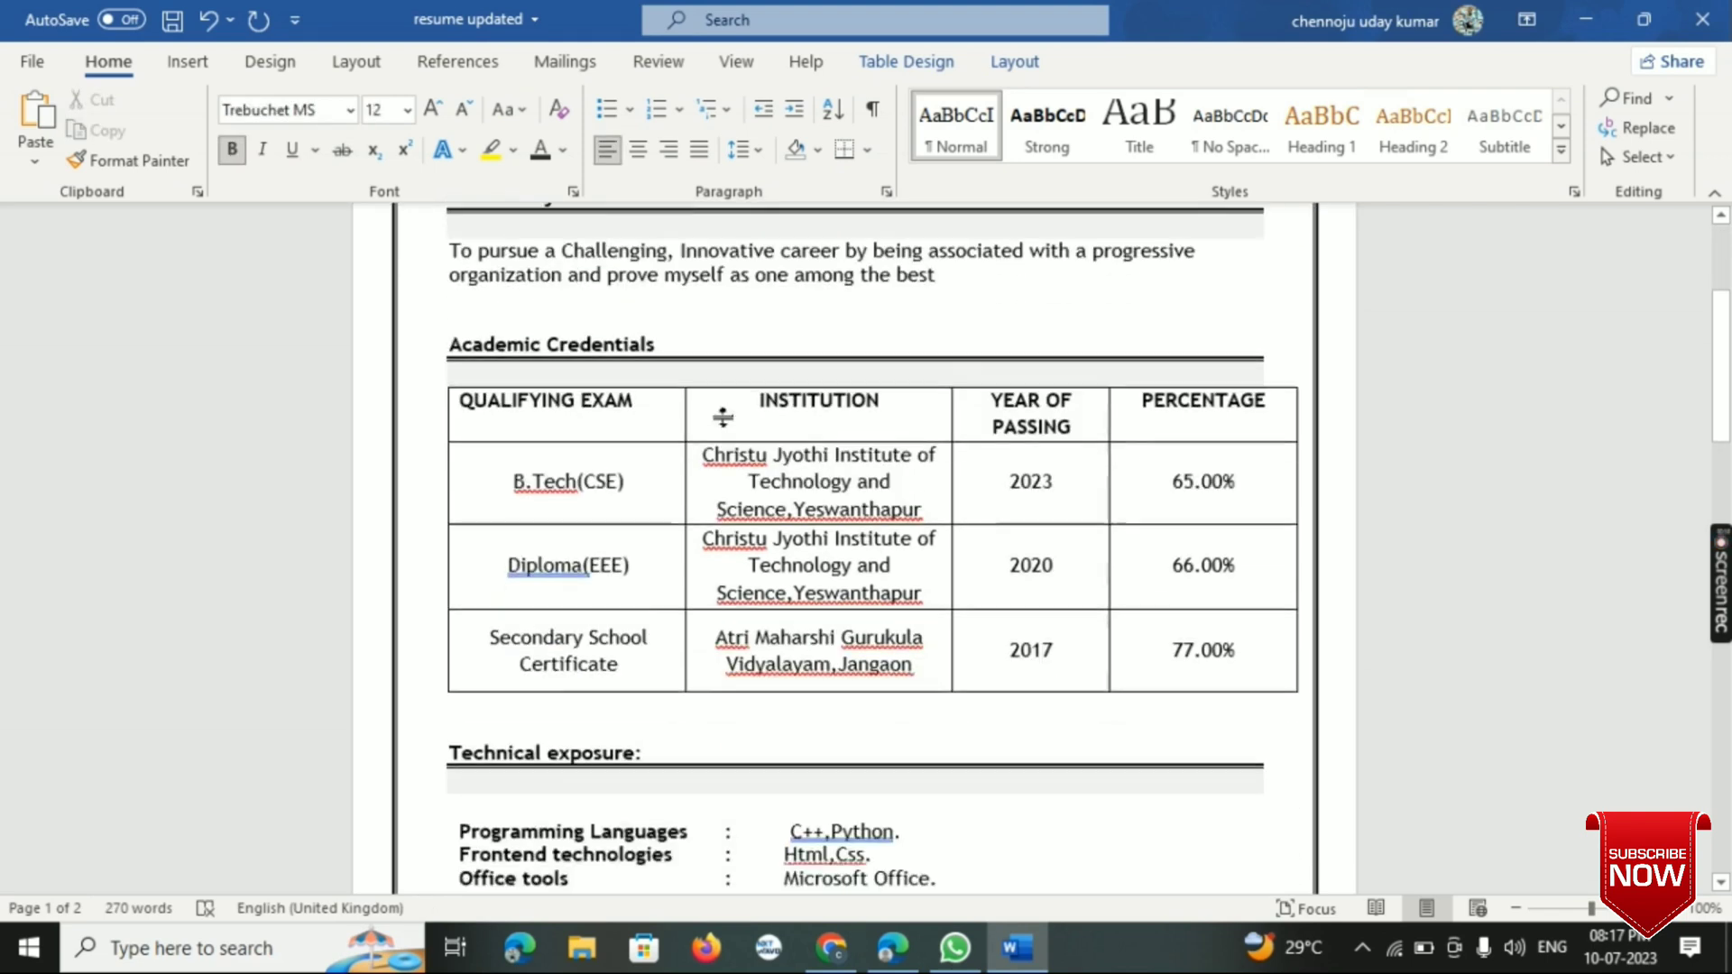
scroll(722, 417, "down", 7)
scroll(723, 416, "down", 12)
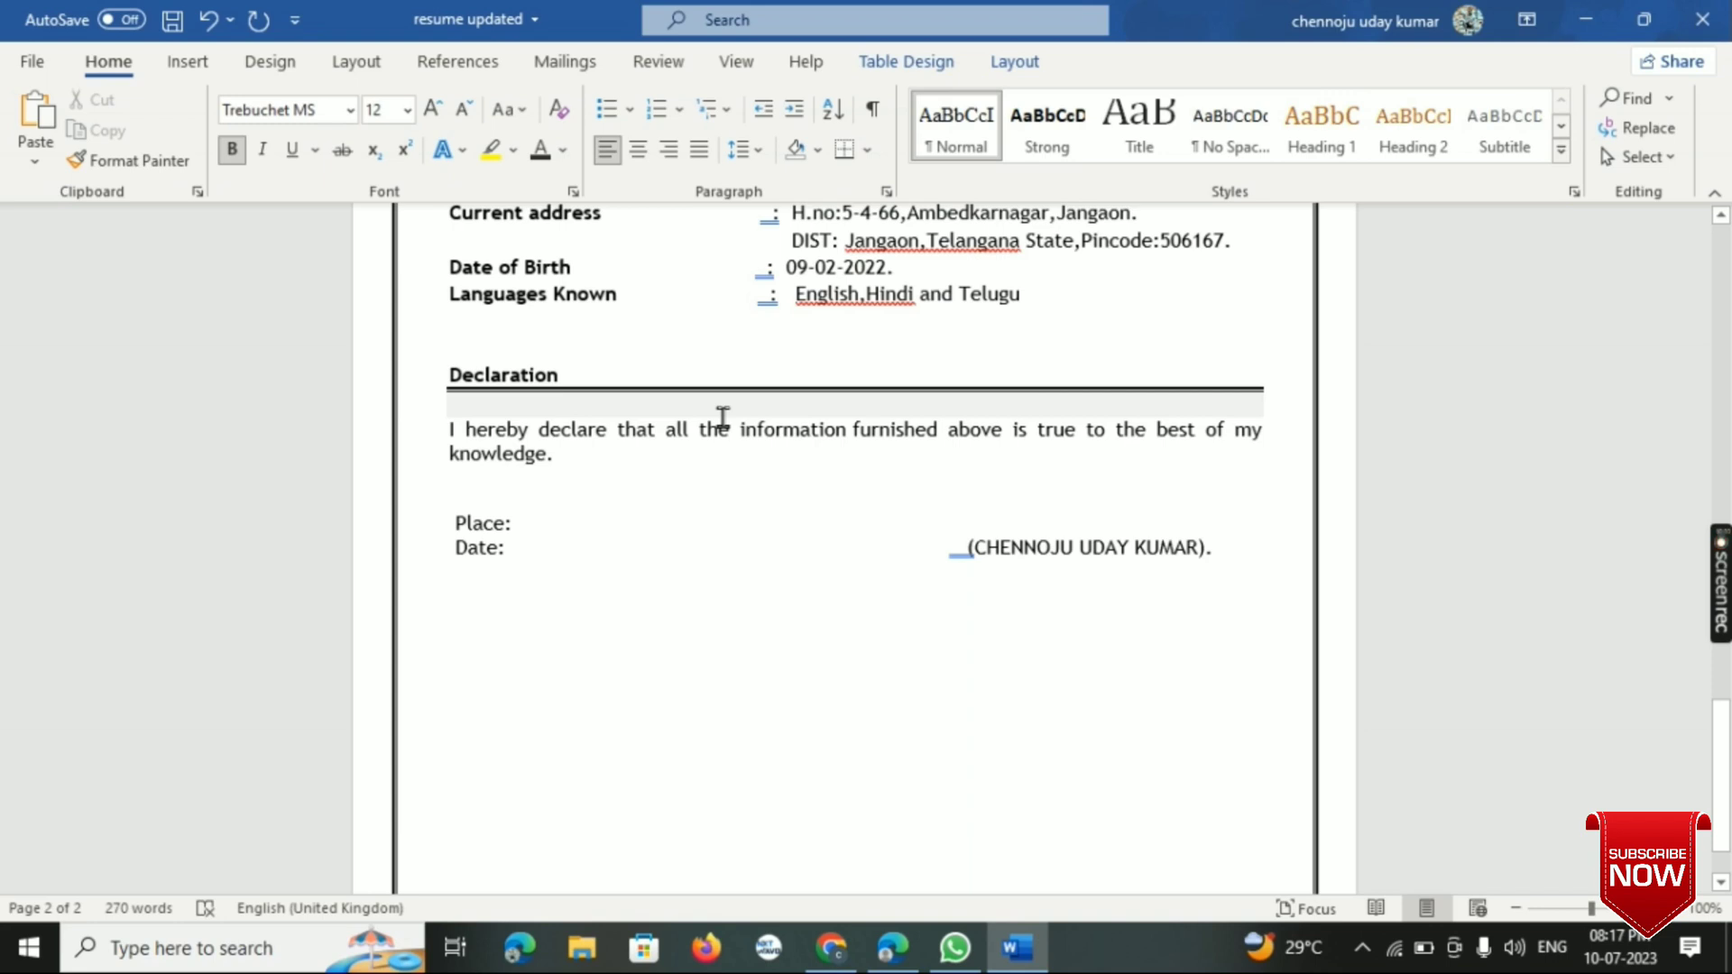
scroll(722, 417, "up", 8)
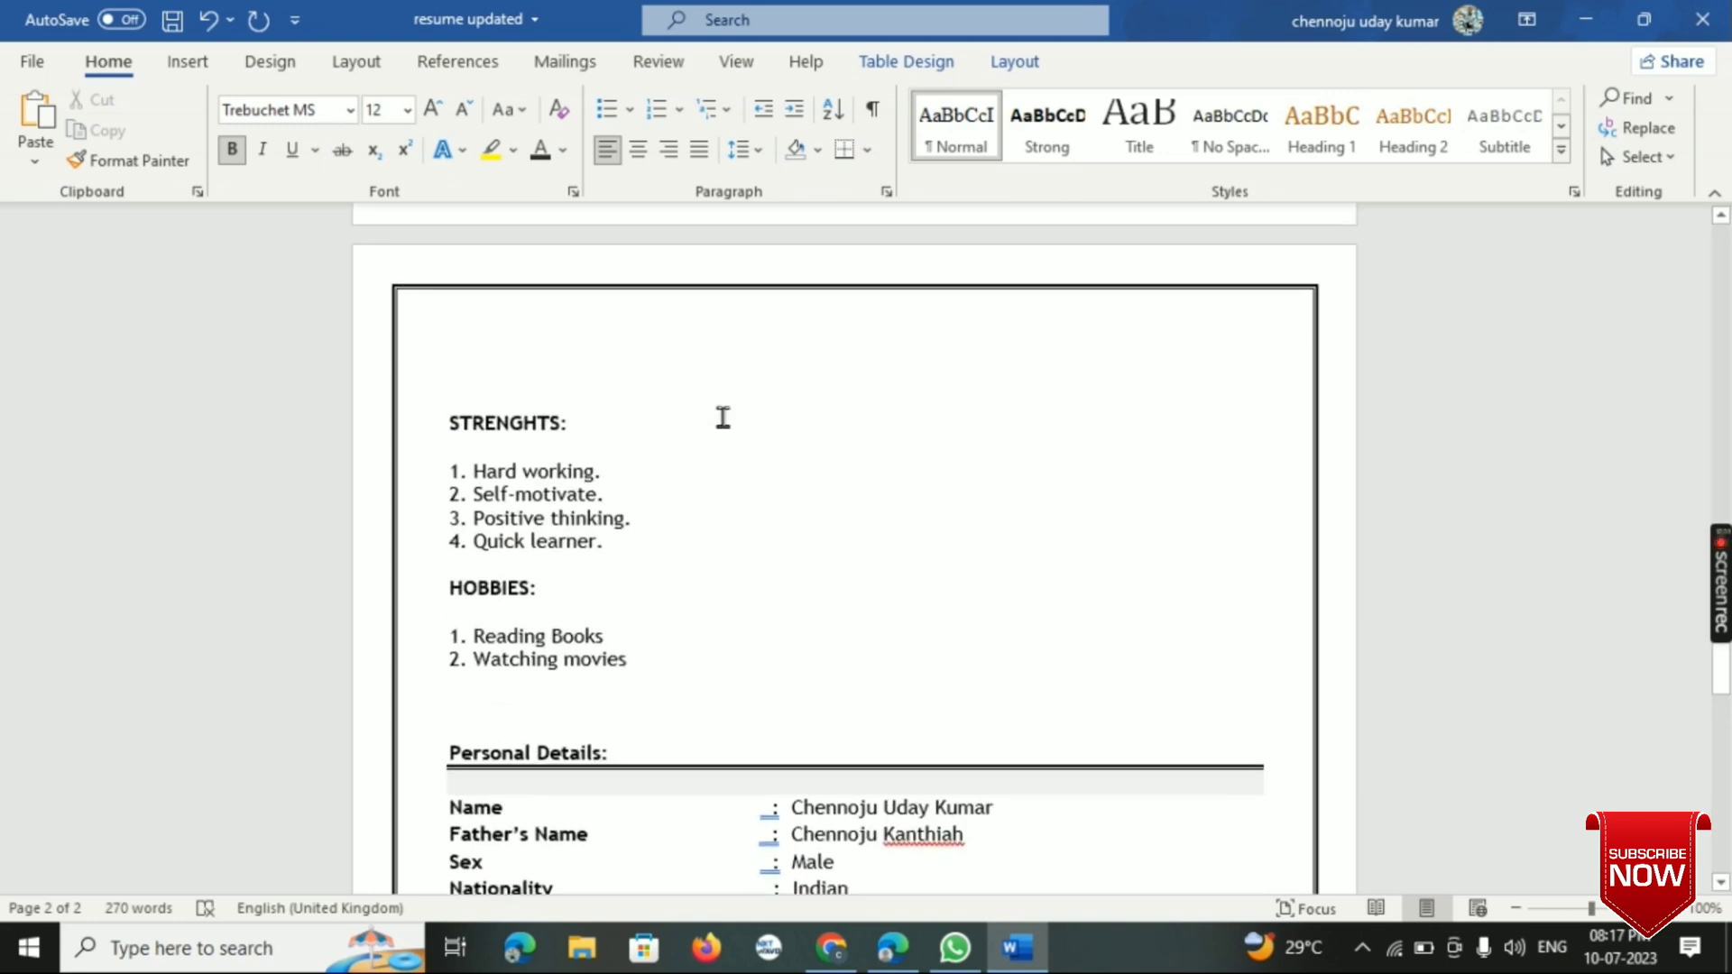
scroll(723, 417, "up", 4)
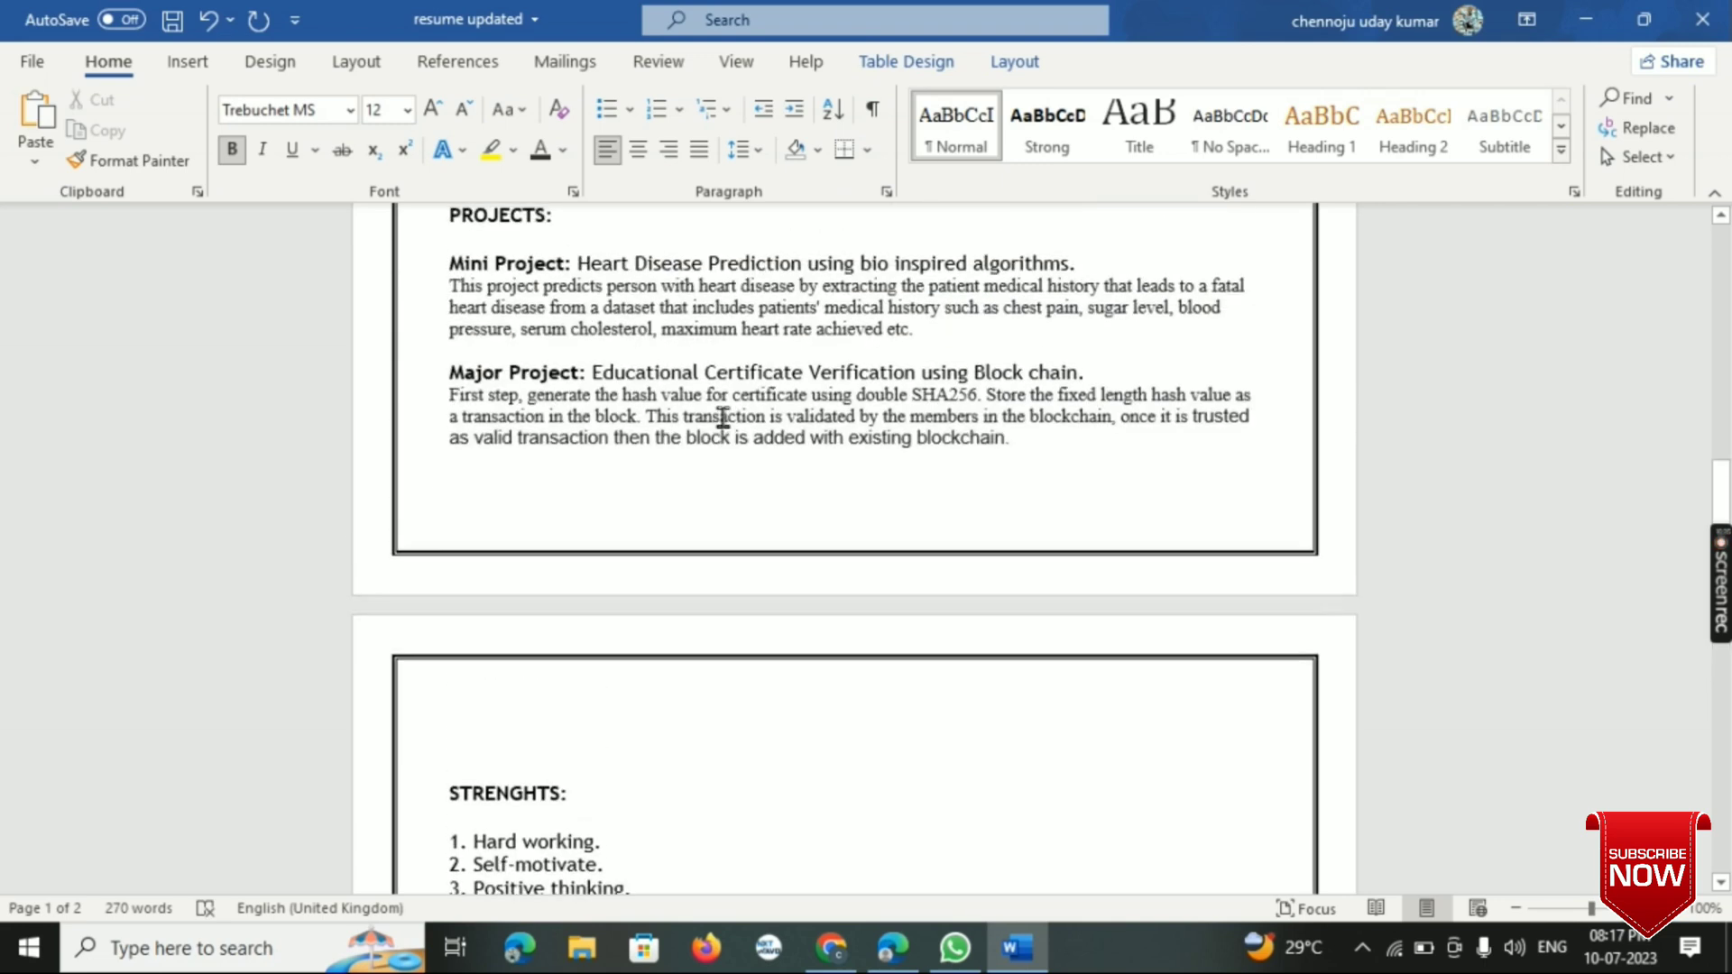
scroll(722, 417, "up", 2)
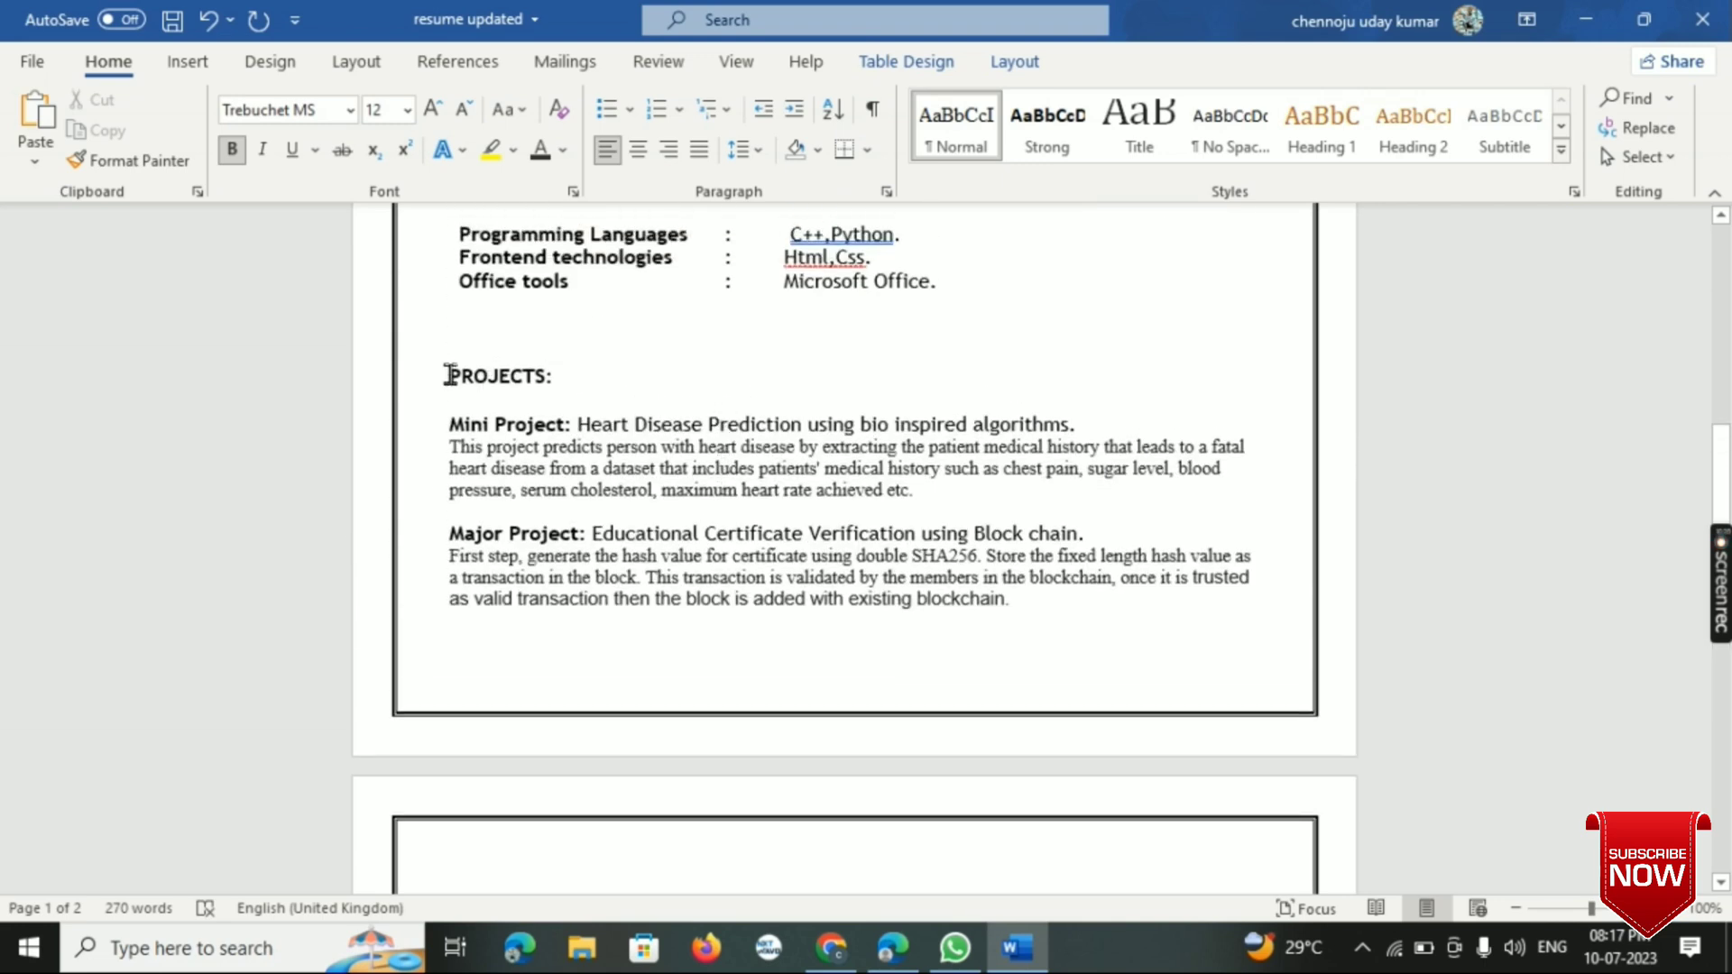
left_click_drag(449, 373, 586, 383)
key("ctrl+c")
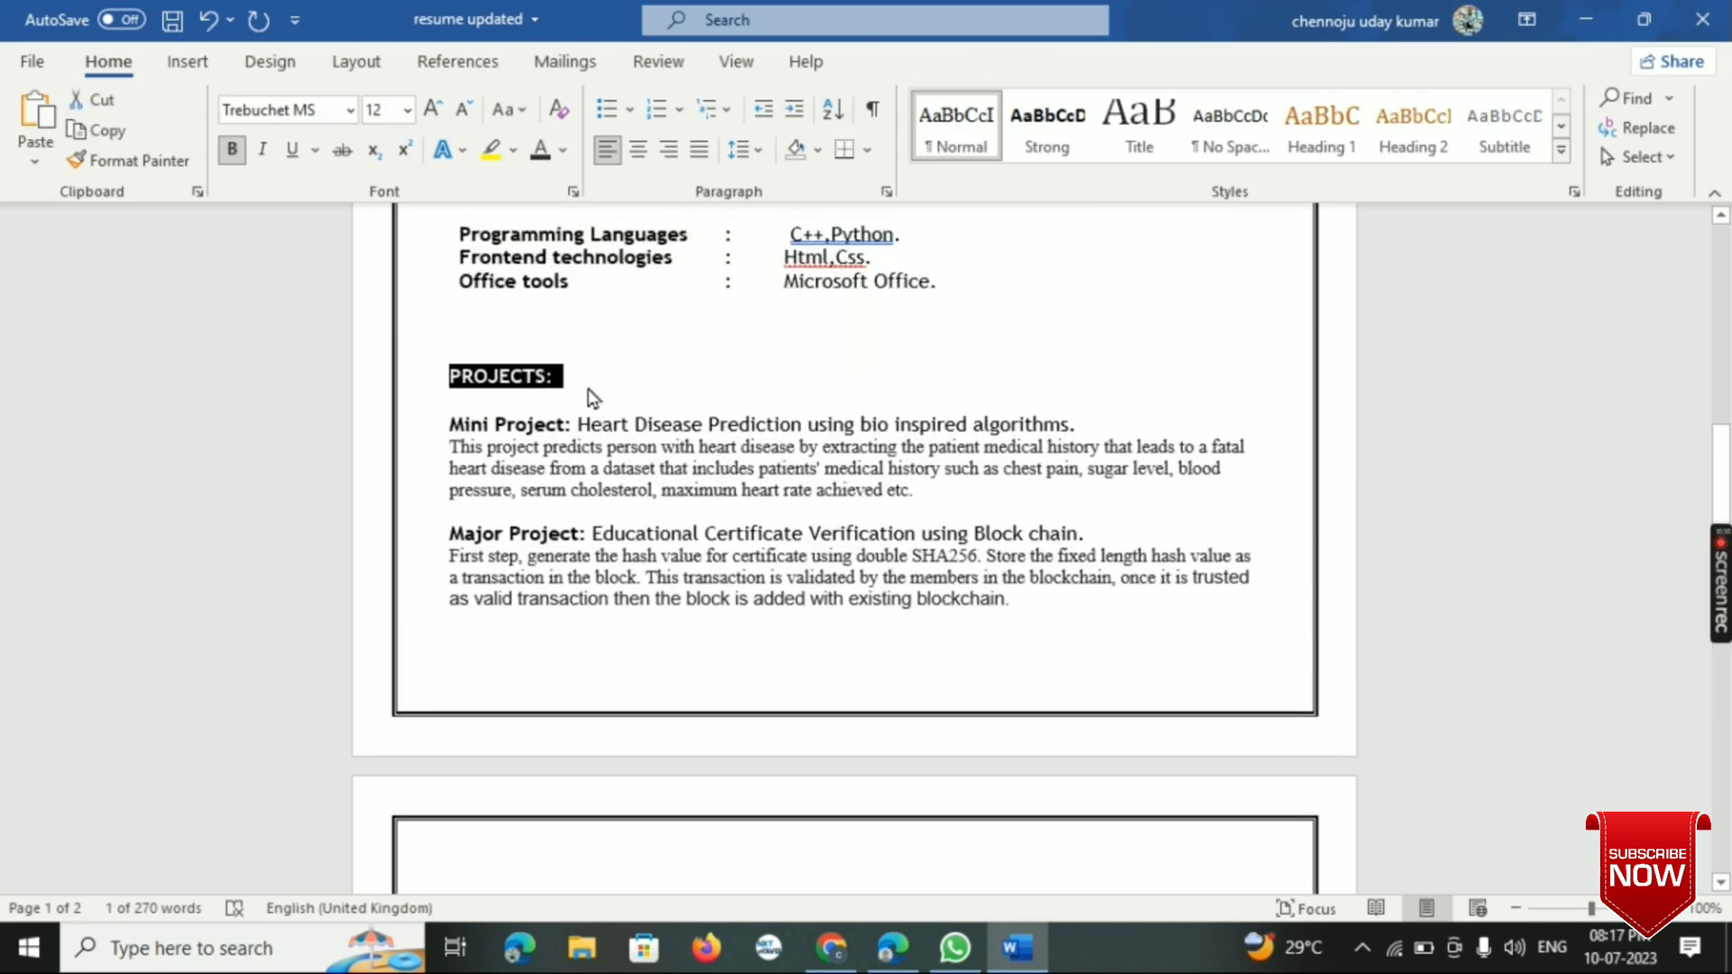
scroll(591, 397, "down", 3)
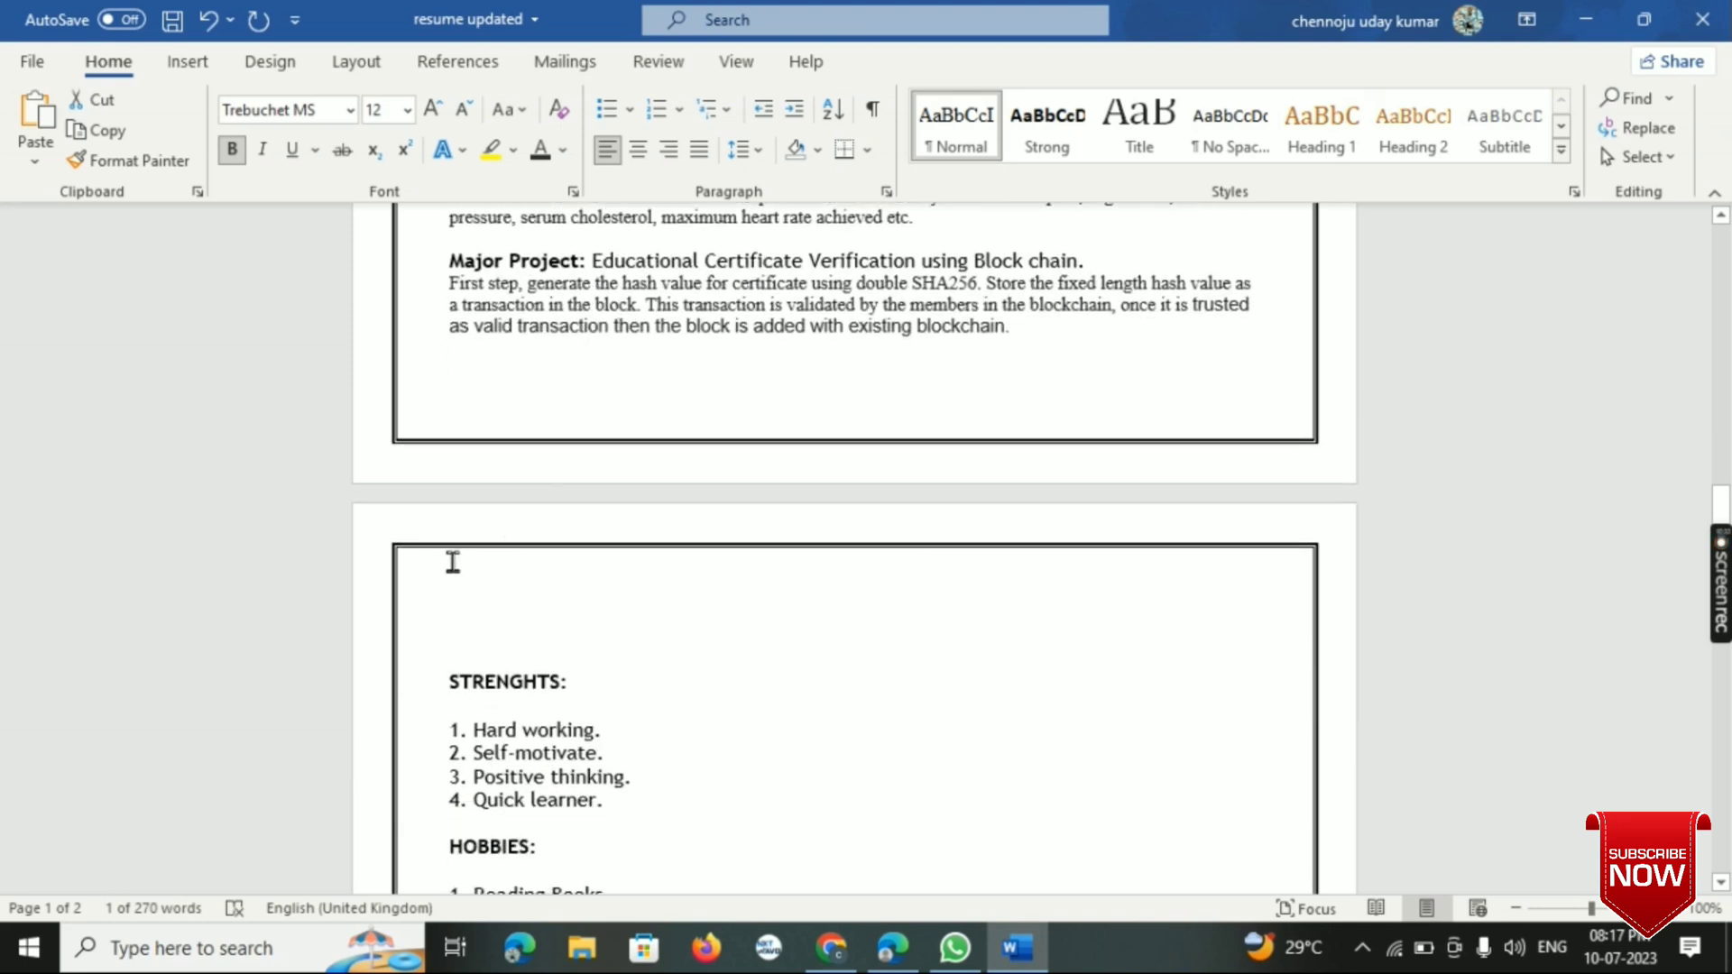
left_click(450, 571)
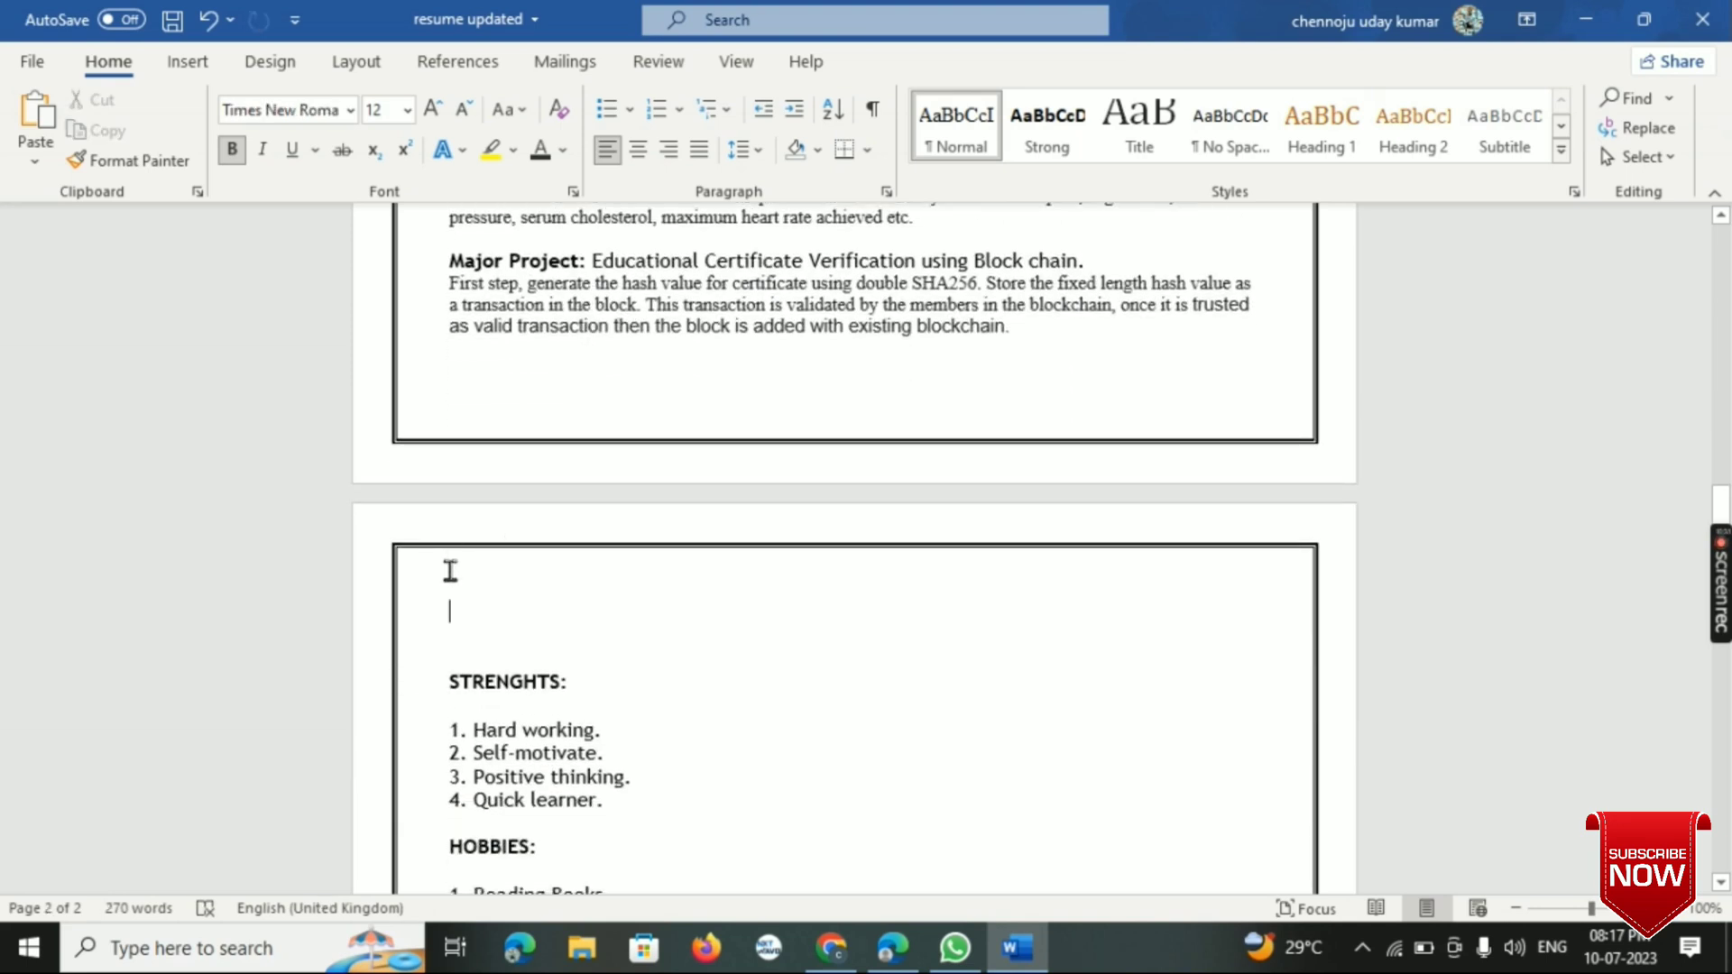
key("ctrl+v")
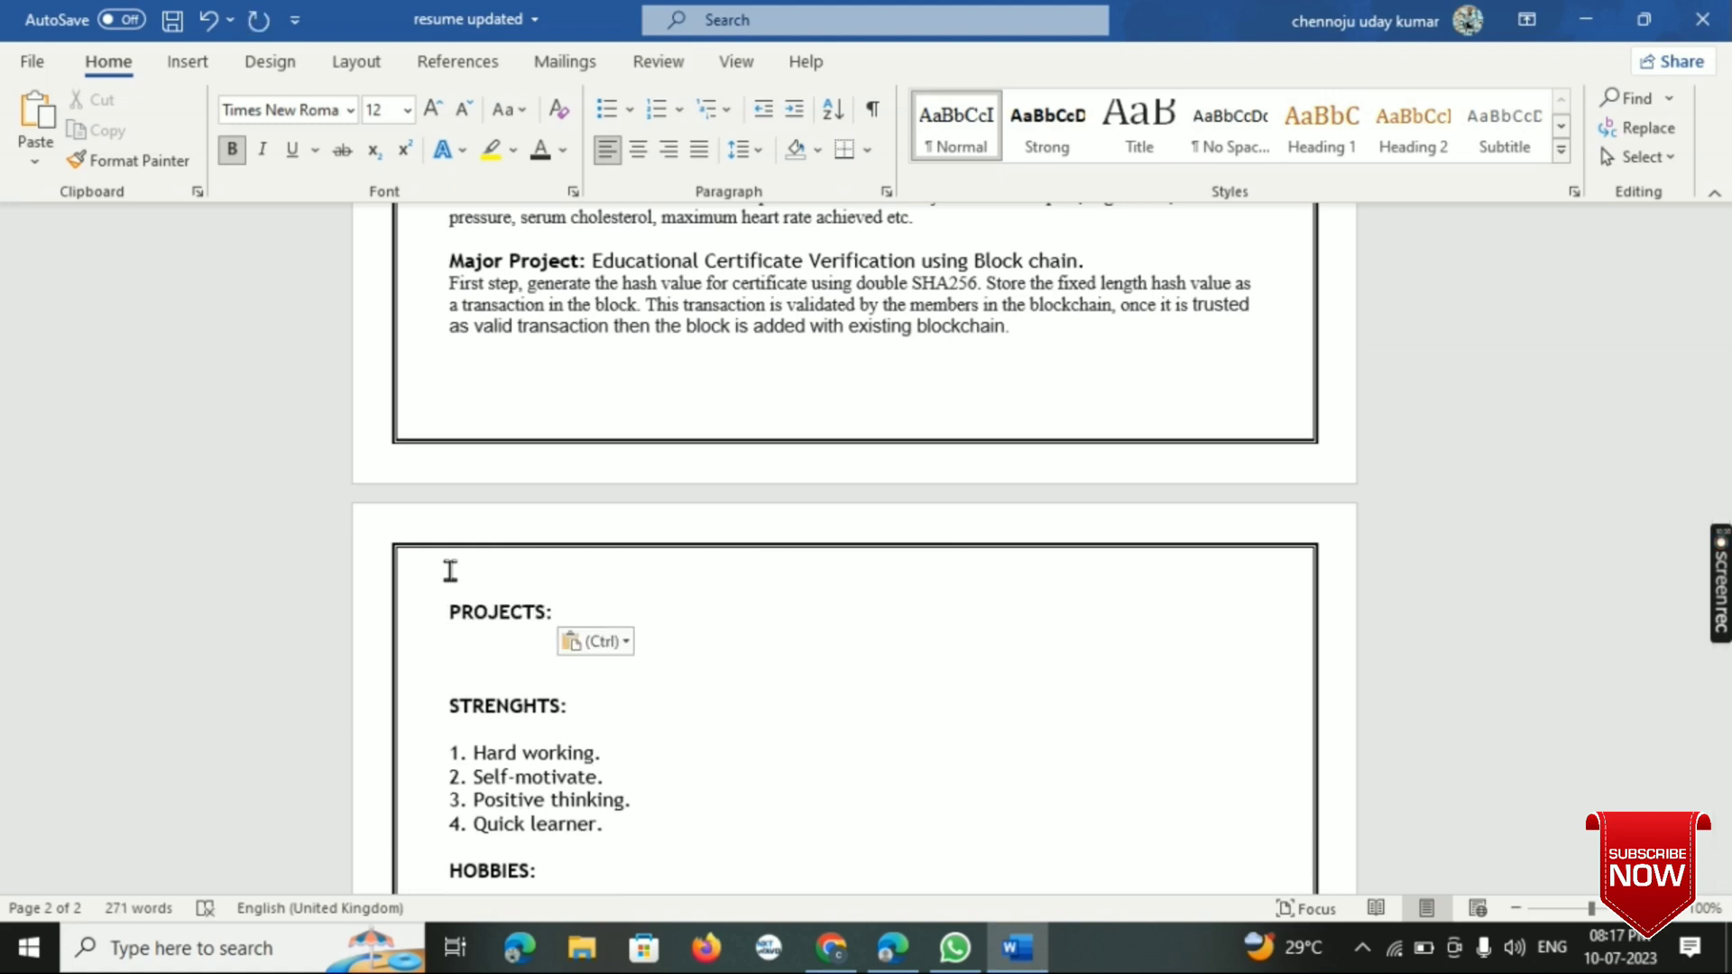
- Change the pasted heading's text to "CERTIFICATIONS:" and start a new line below it
key("Up")
key("Right")
key("Right")
key("Right")
key("Right")
key("Right")
key("Right")
key("Right")
key("BackSpace")
key("BackSpace")
key("BackSpace")
key("BackSpace")
key("BackSpace")
key("BackSpace")
key("BackSpace")
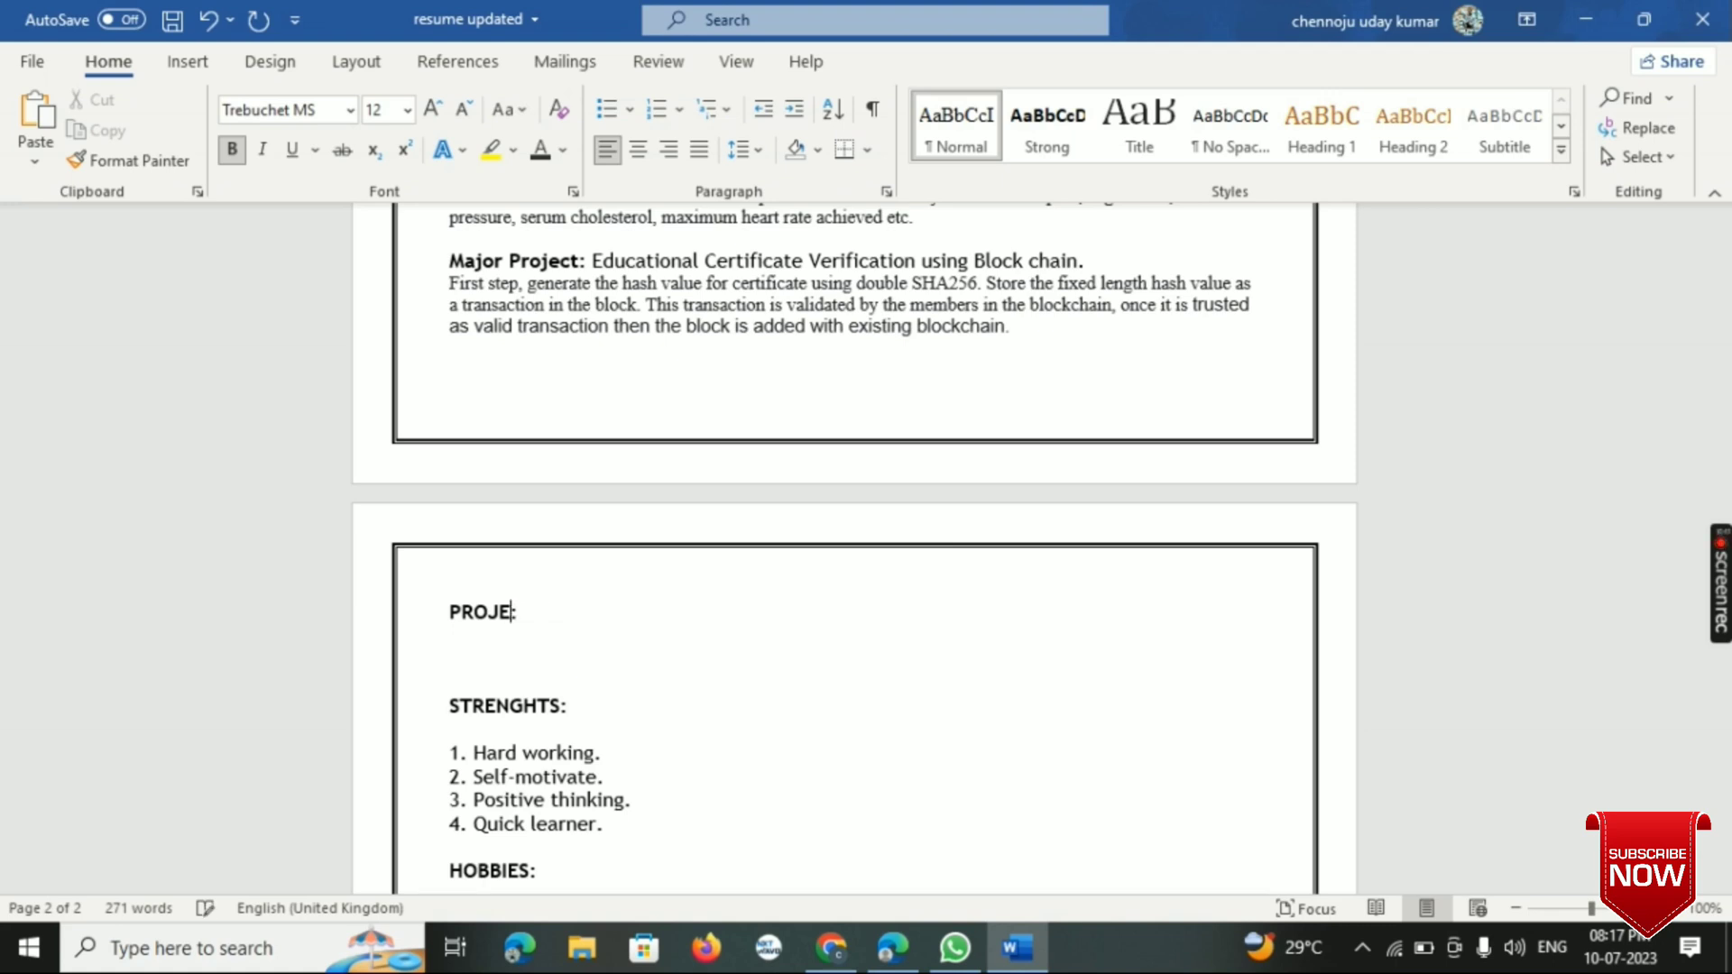
key("BackSpace")
type("CER")
type("TIFIC")
type("ATION")
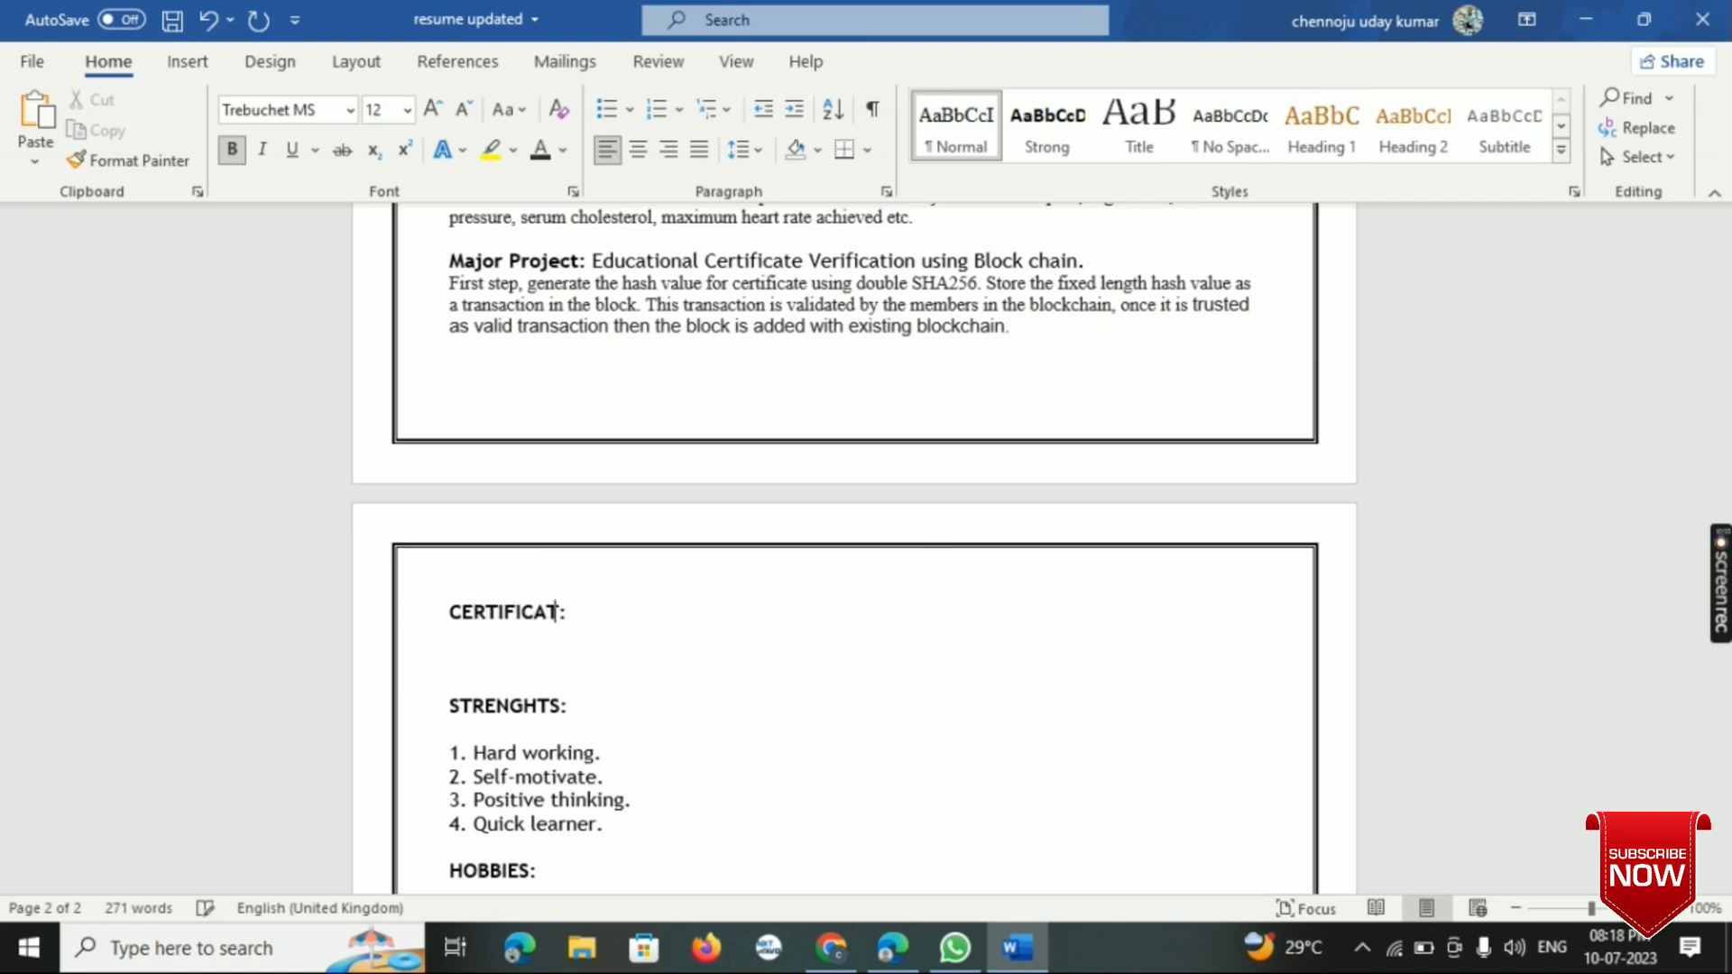
type("S")
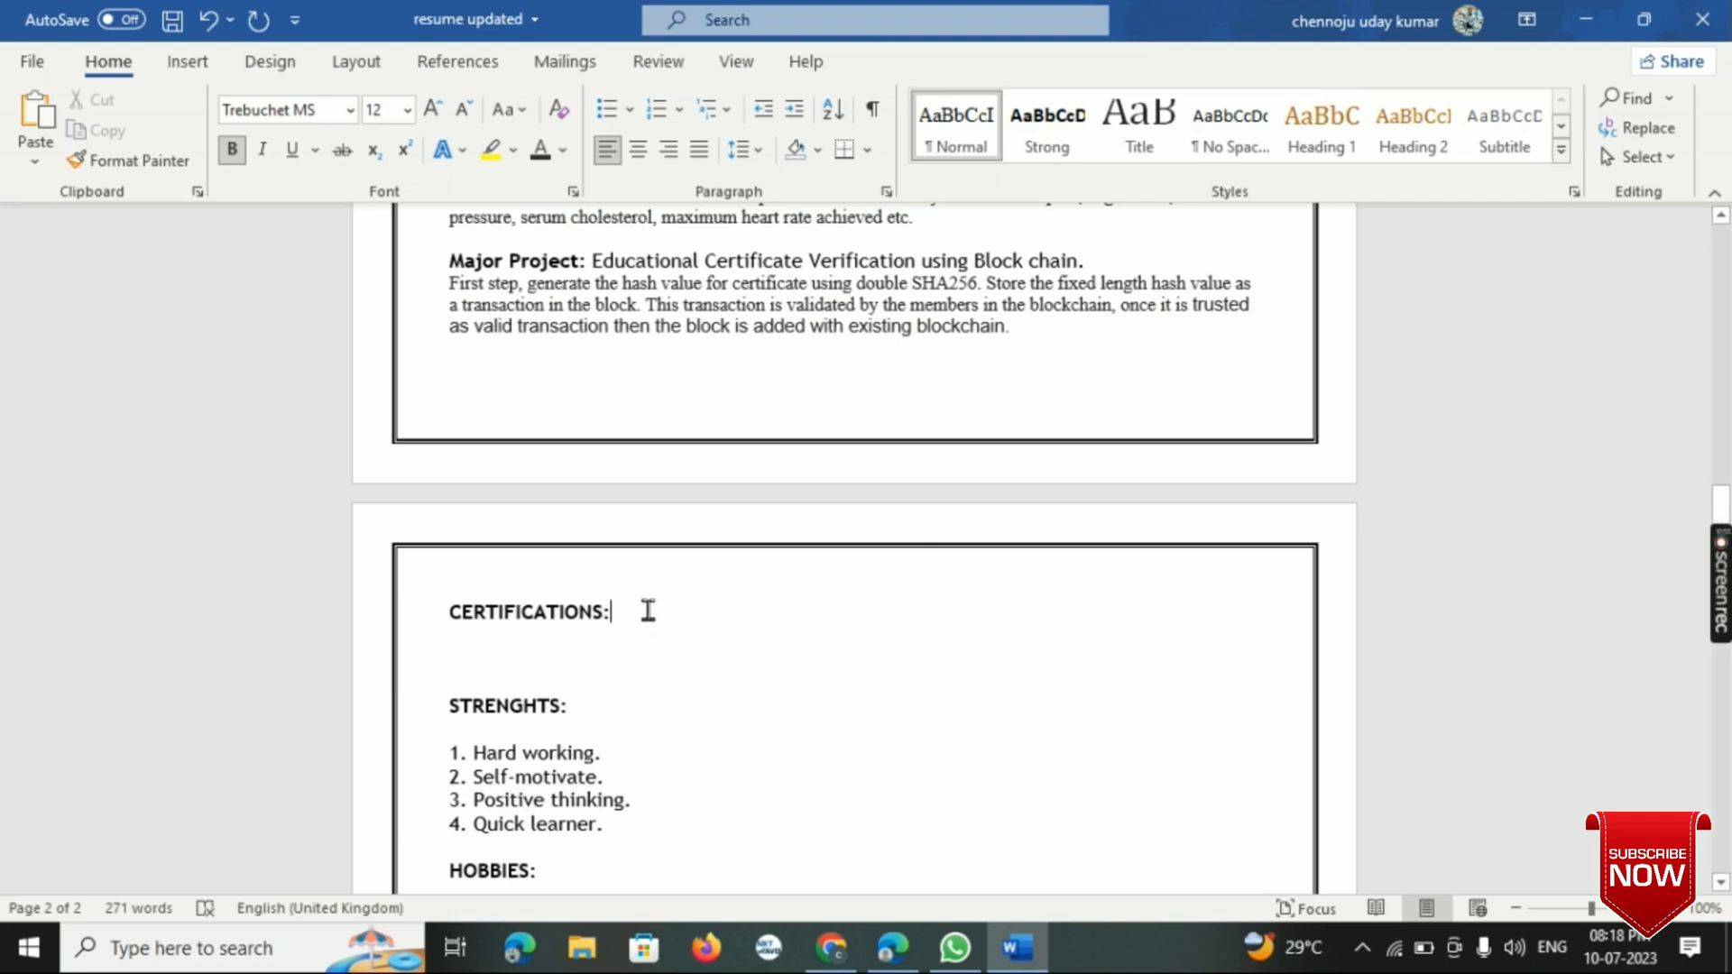
key("Return")
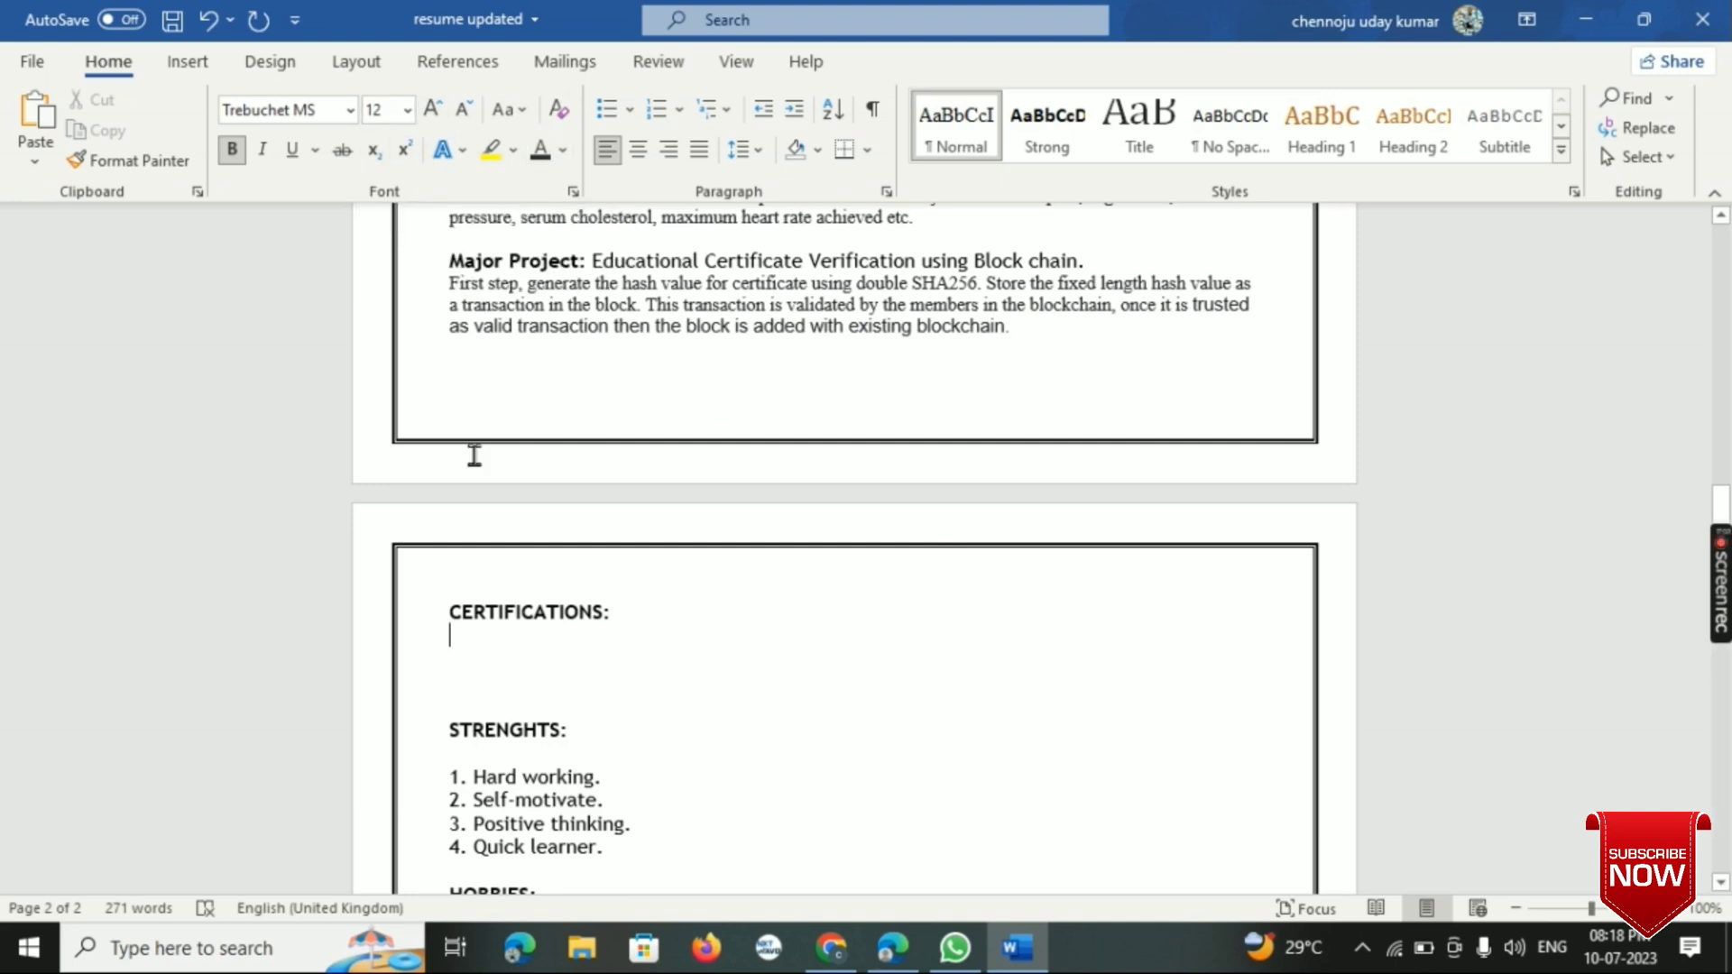
scroll(471, 452, "up", 5)
scroll(474, 454, "down", 3)
scroll(473, 453, "down", 5)
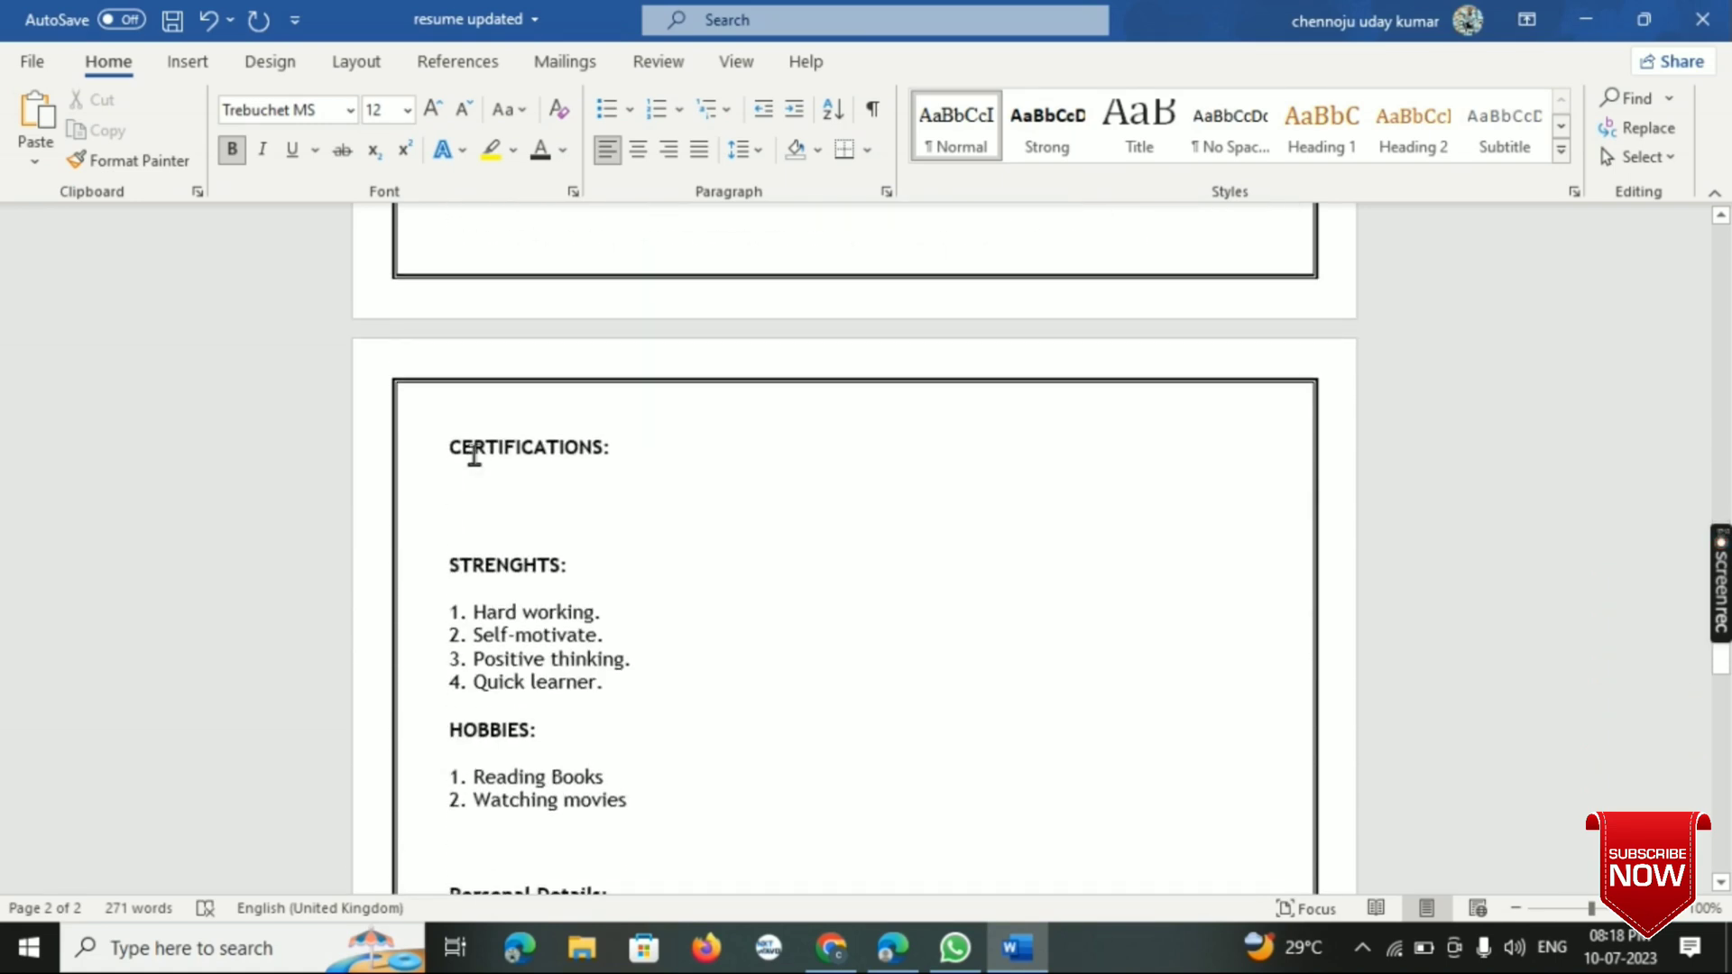
left_click(473, 455)
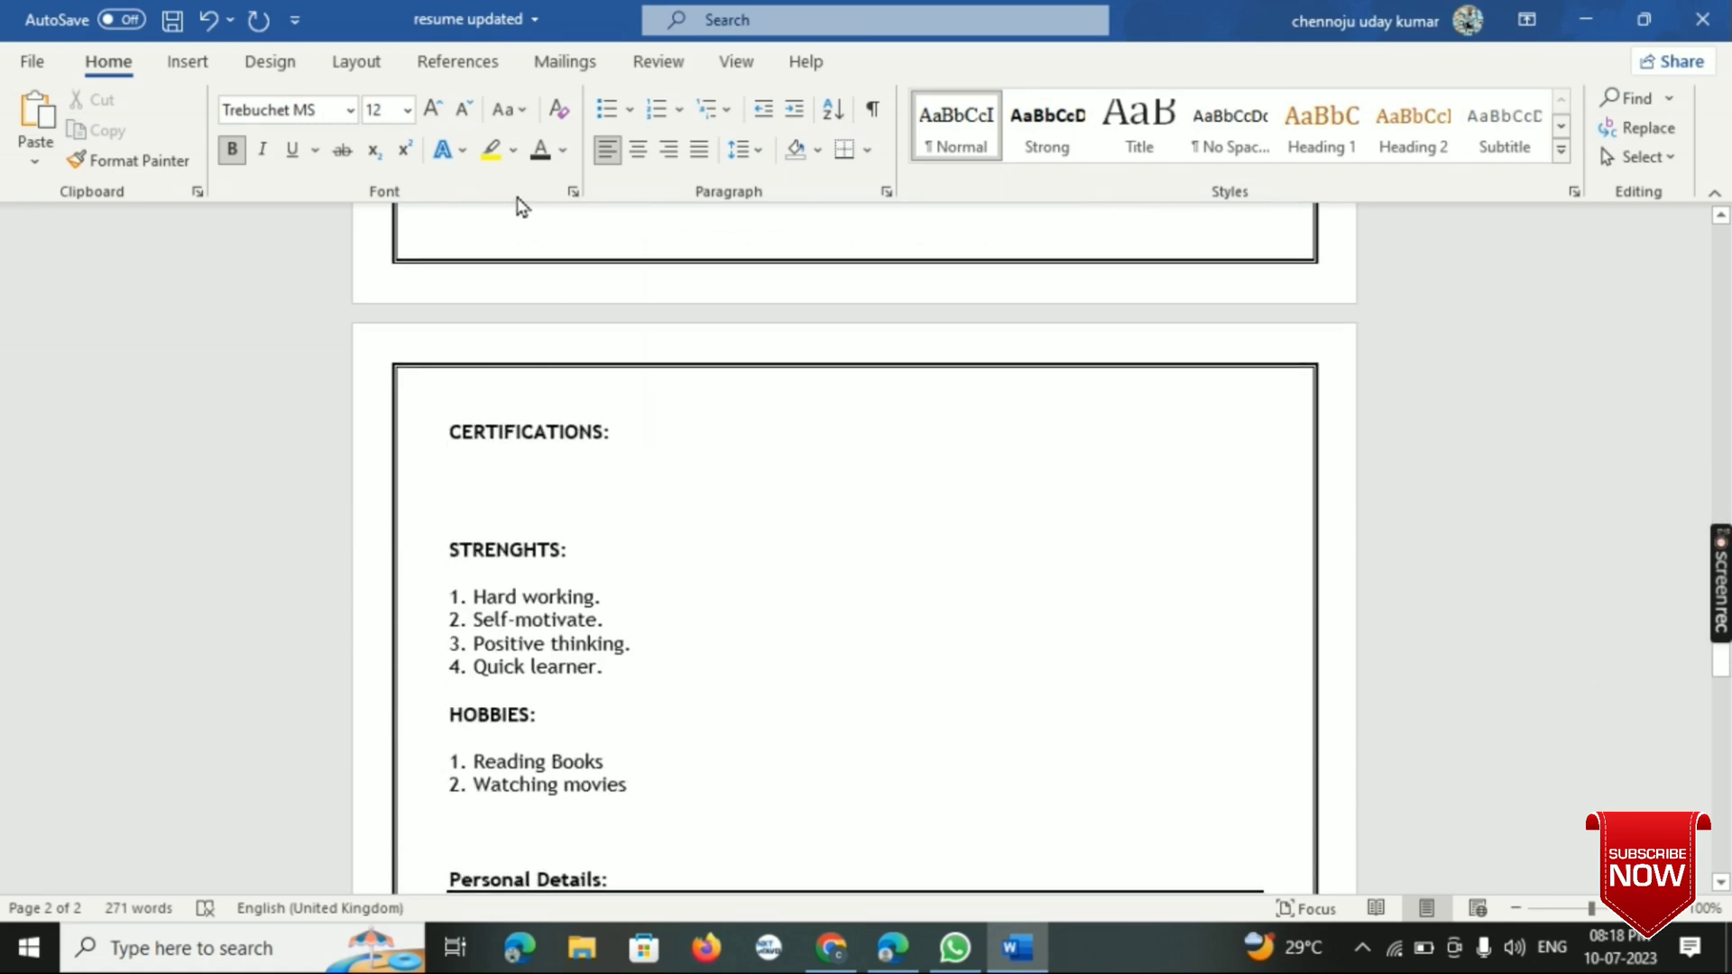
left_click(629, 110)
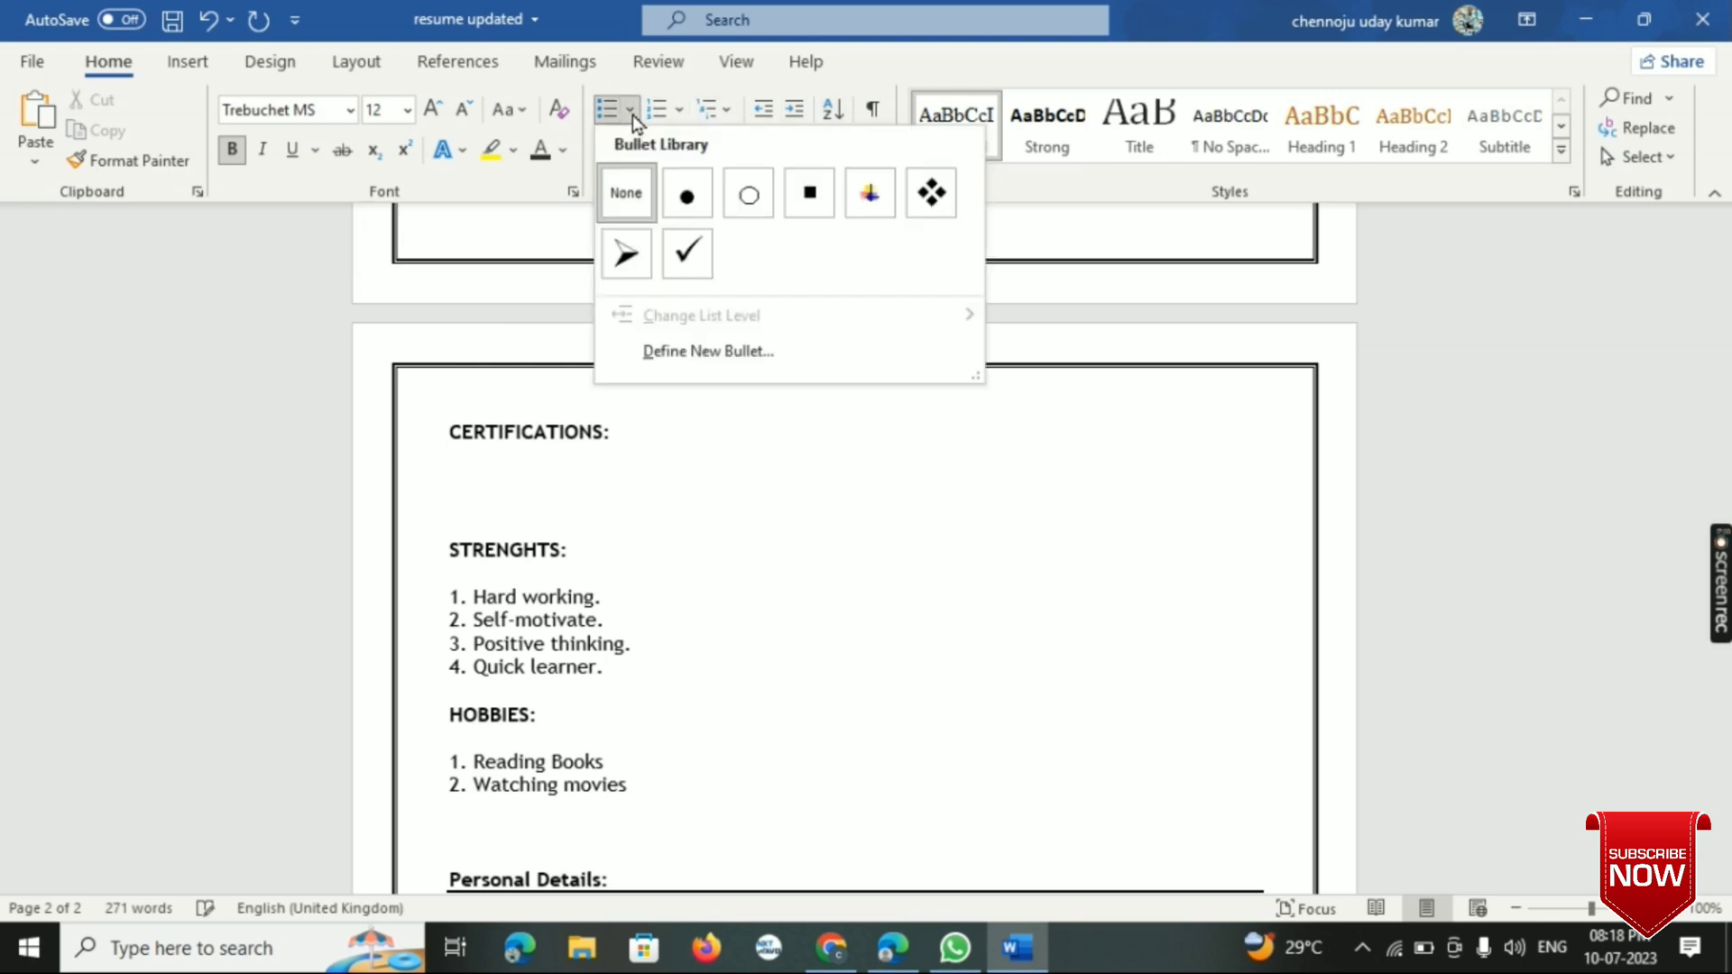
left_click(639, 266)
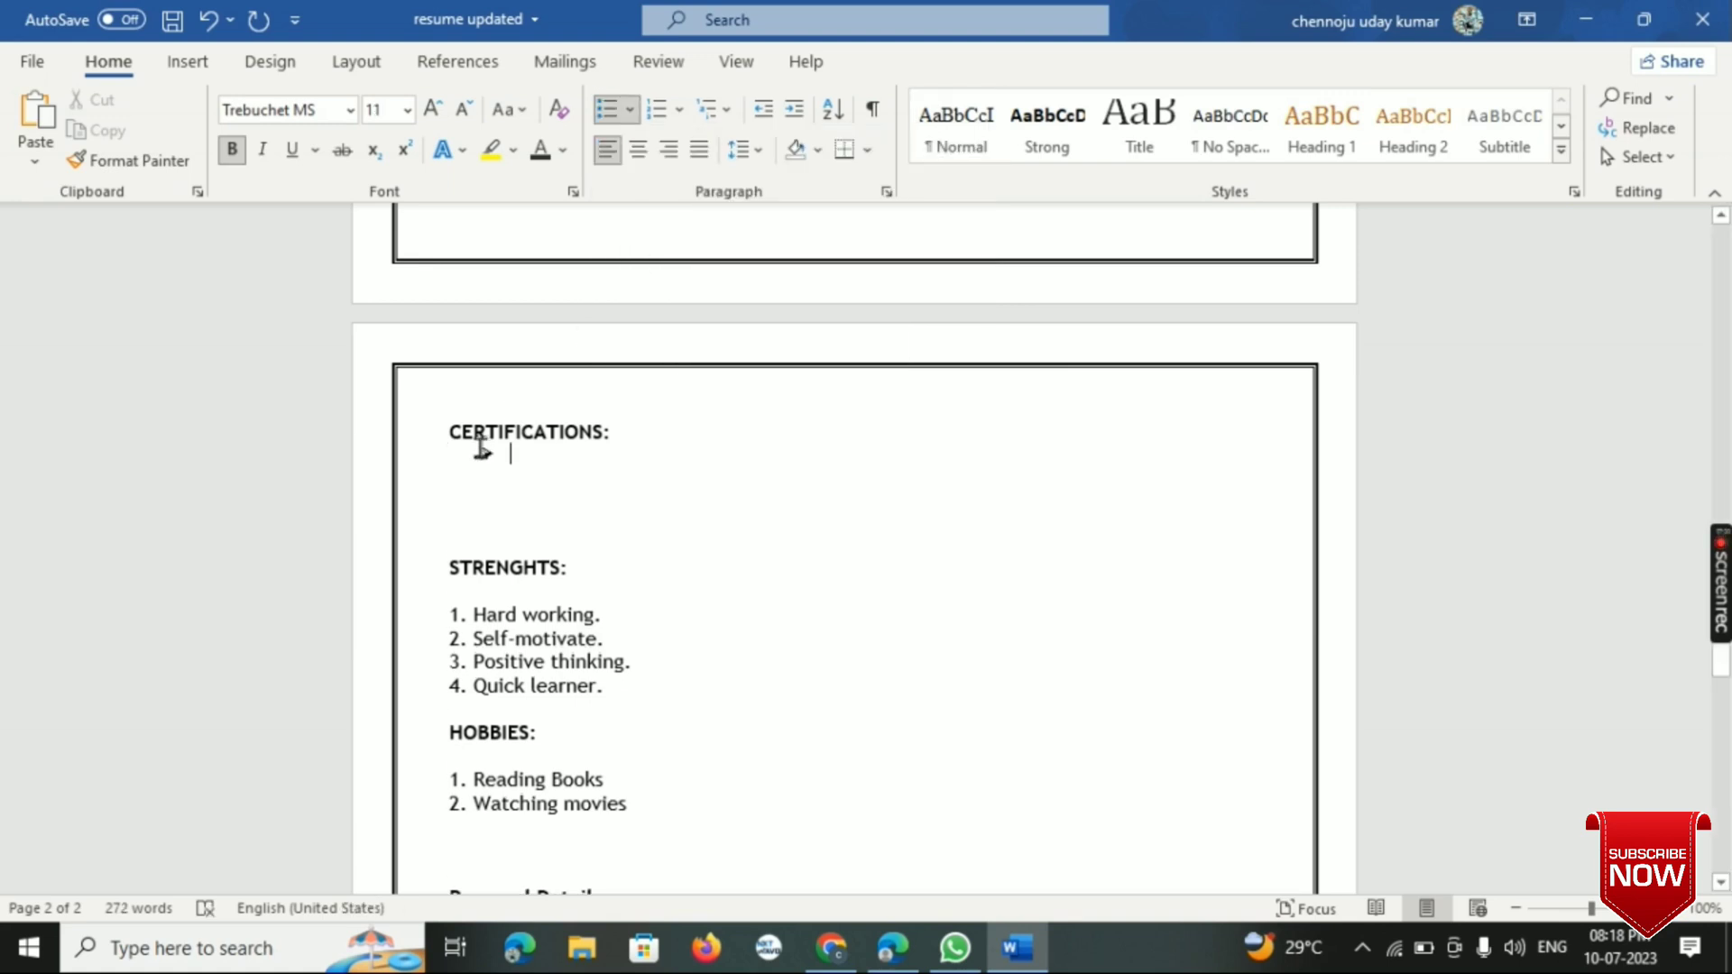
key("ctrl+z")
- Leave a blank line below the CERTIFICATIONS heading and start an arrow-bulleted list there
key("Return")
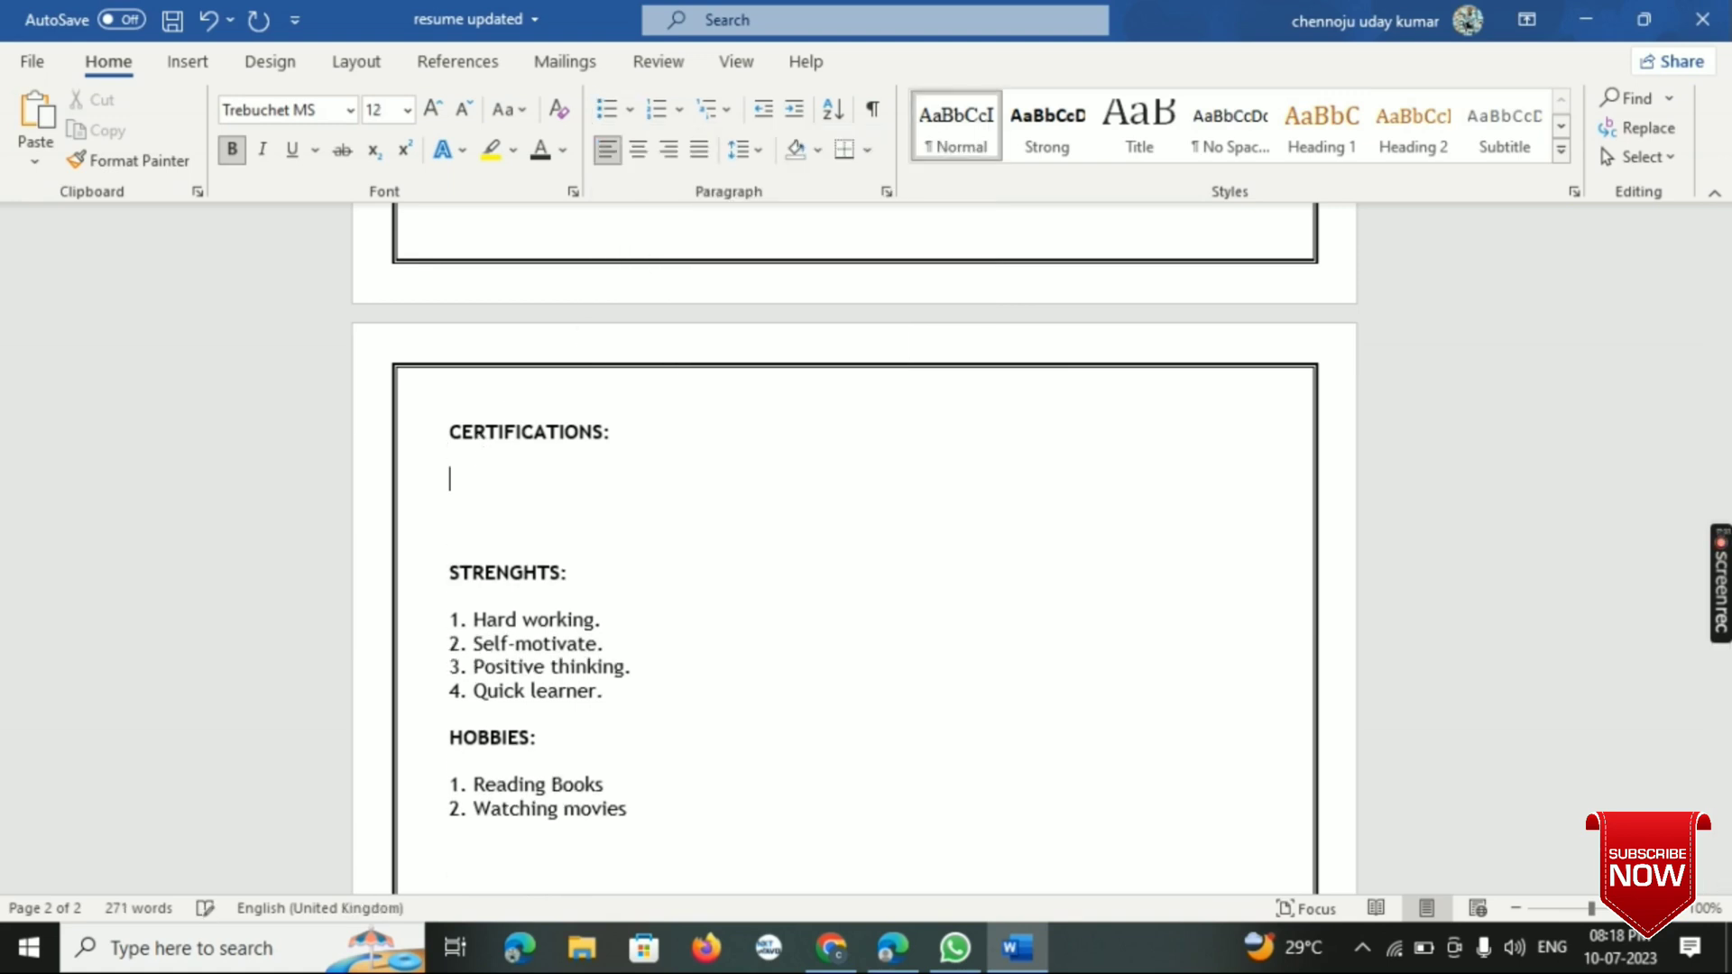
left_click(629, 109)
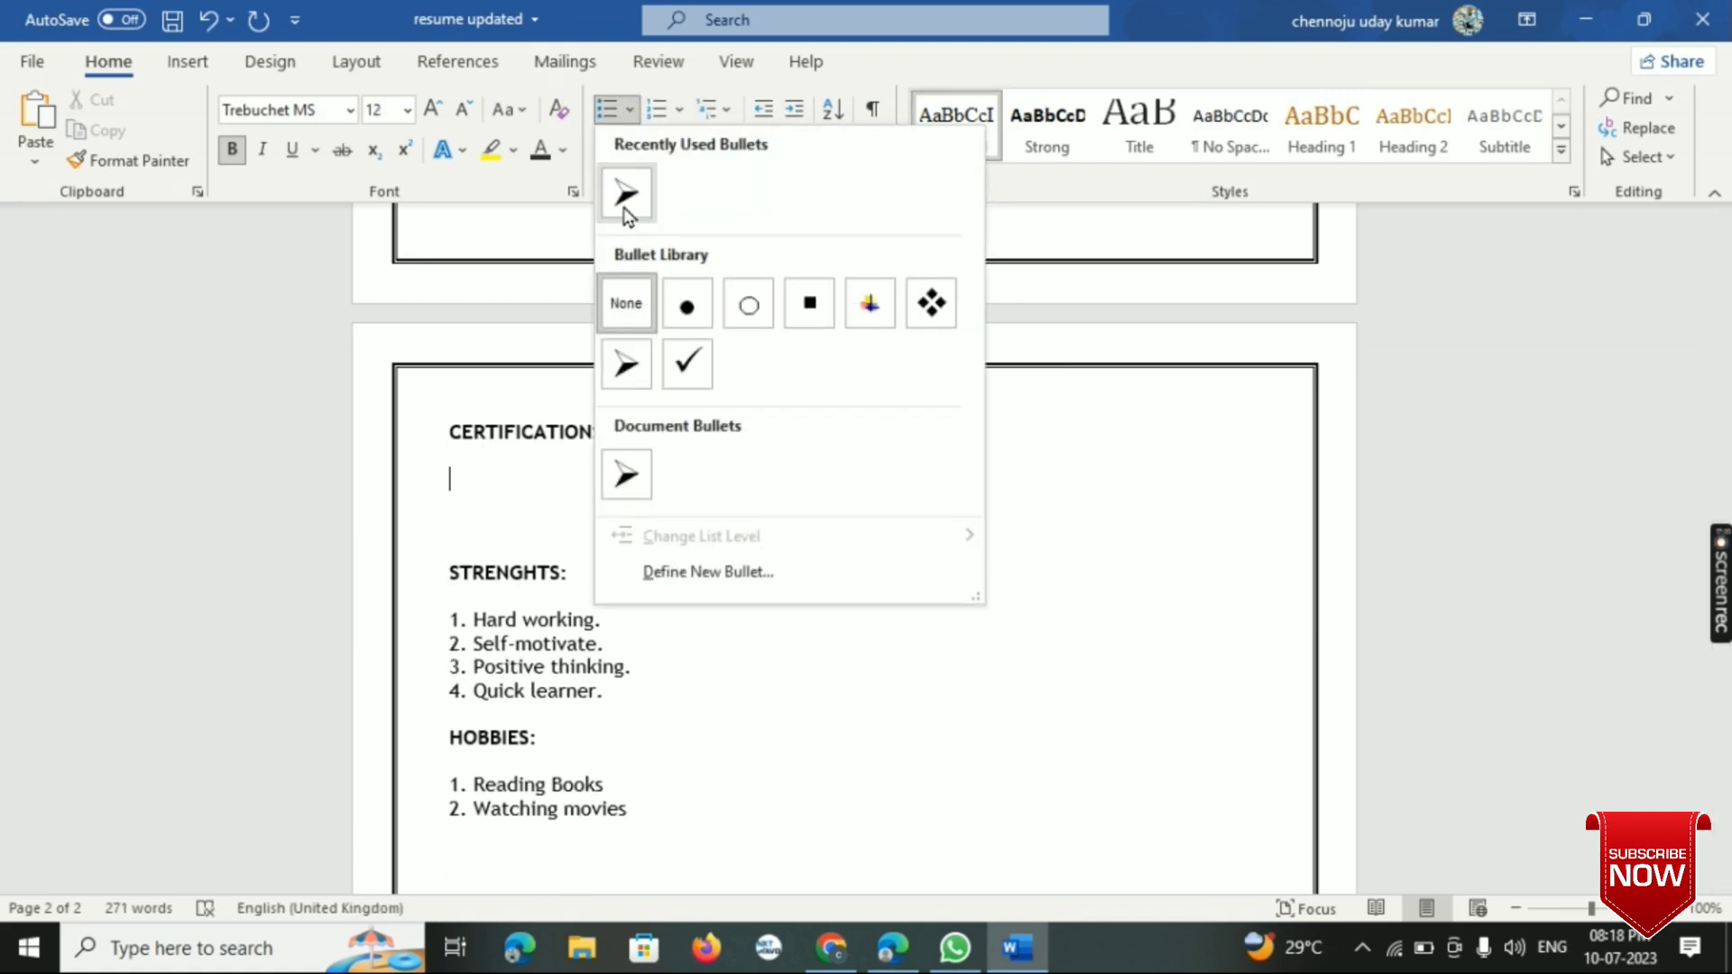
left_click(627, 197)
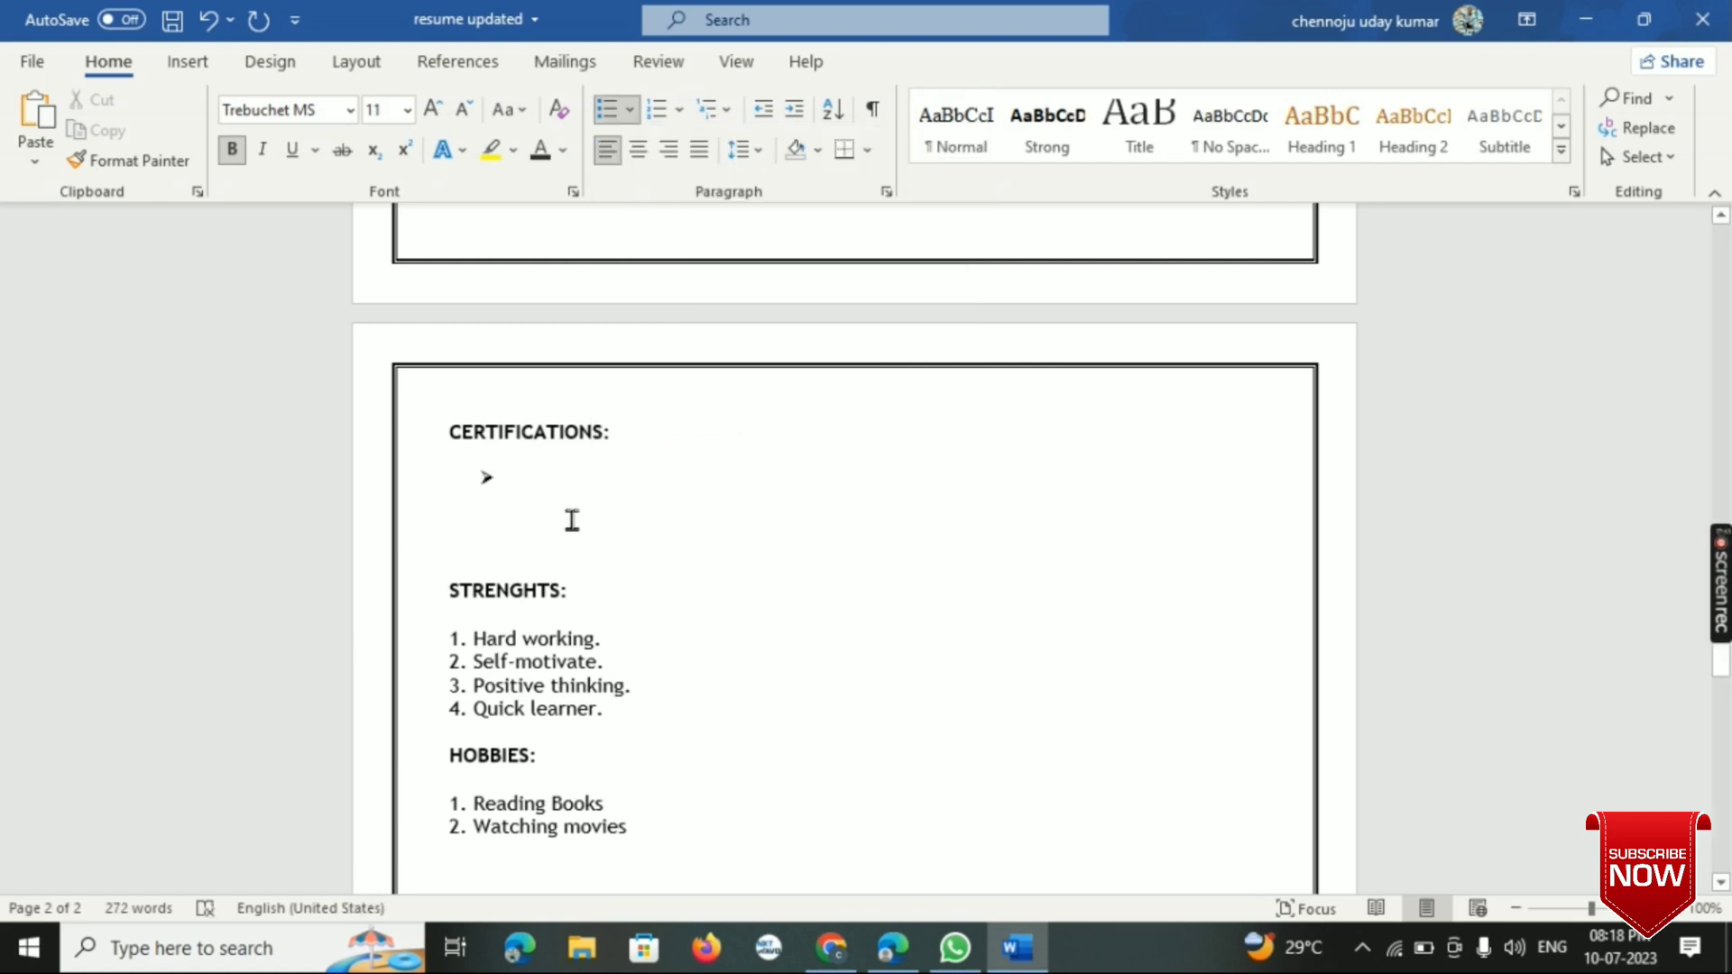
left_click(628, 111)
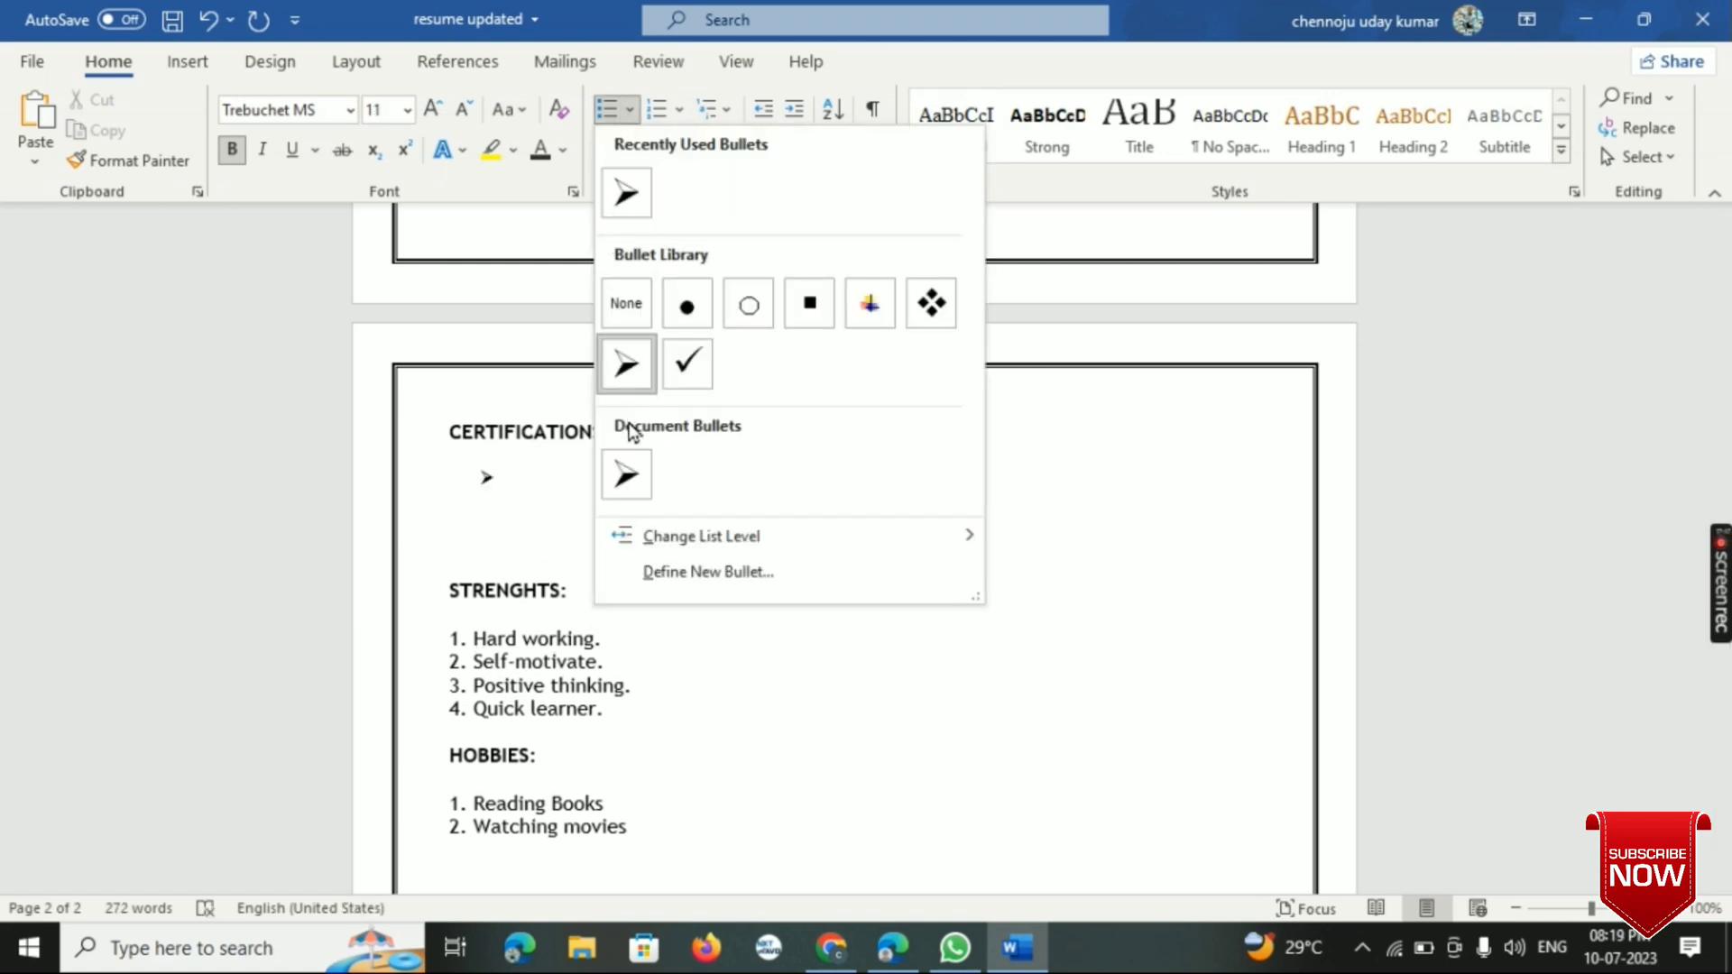
left_click(622, 494)
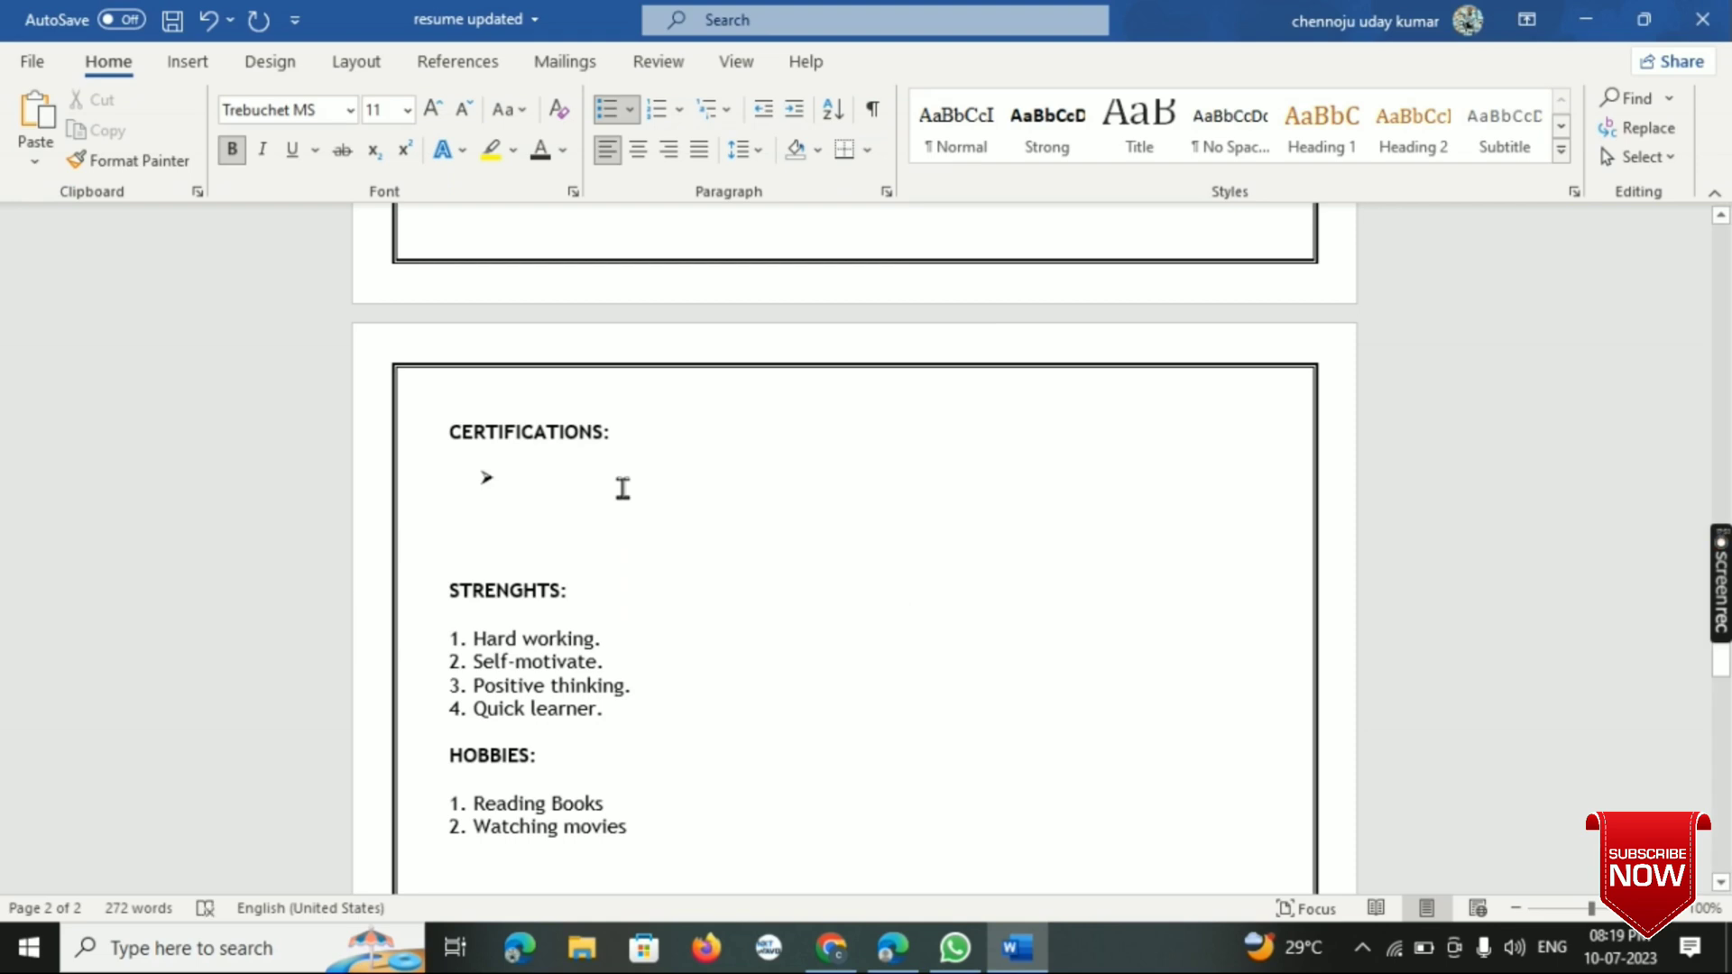
key("BackSpace")
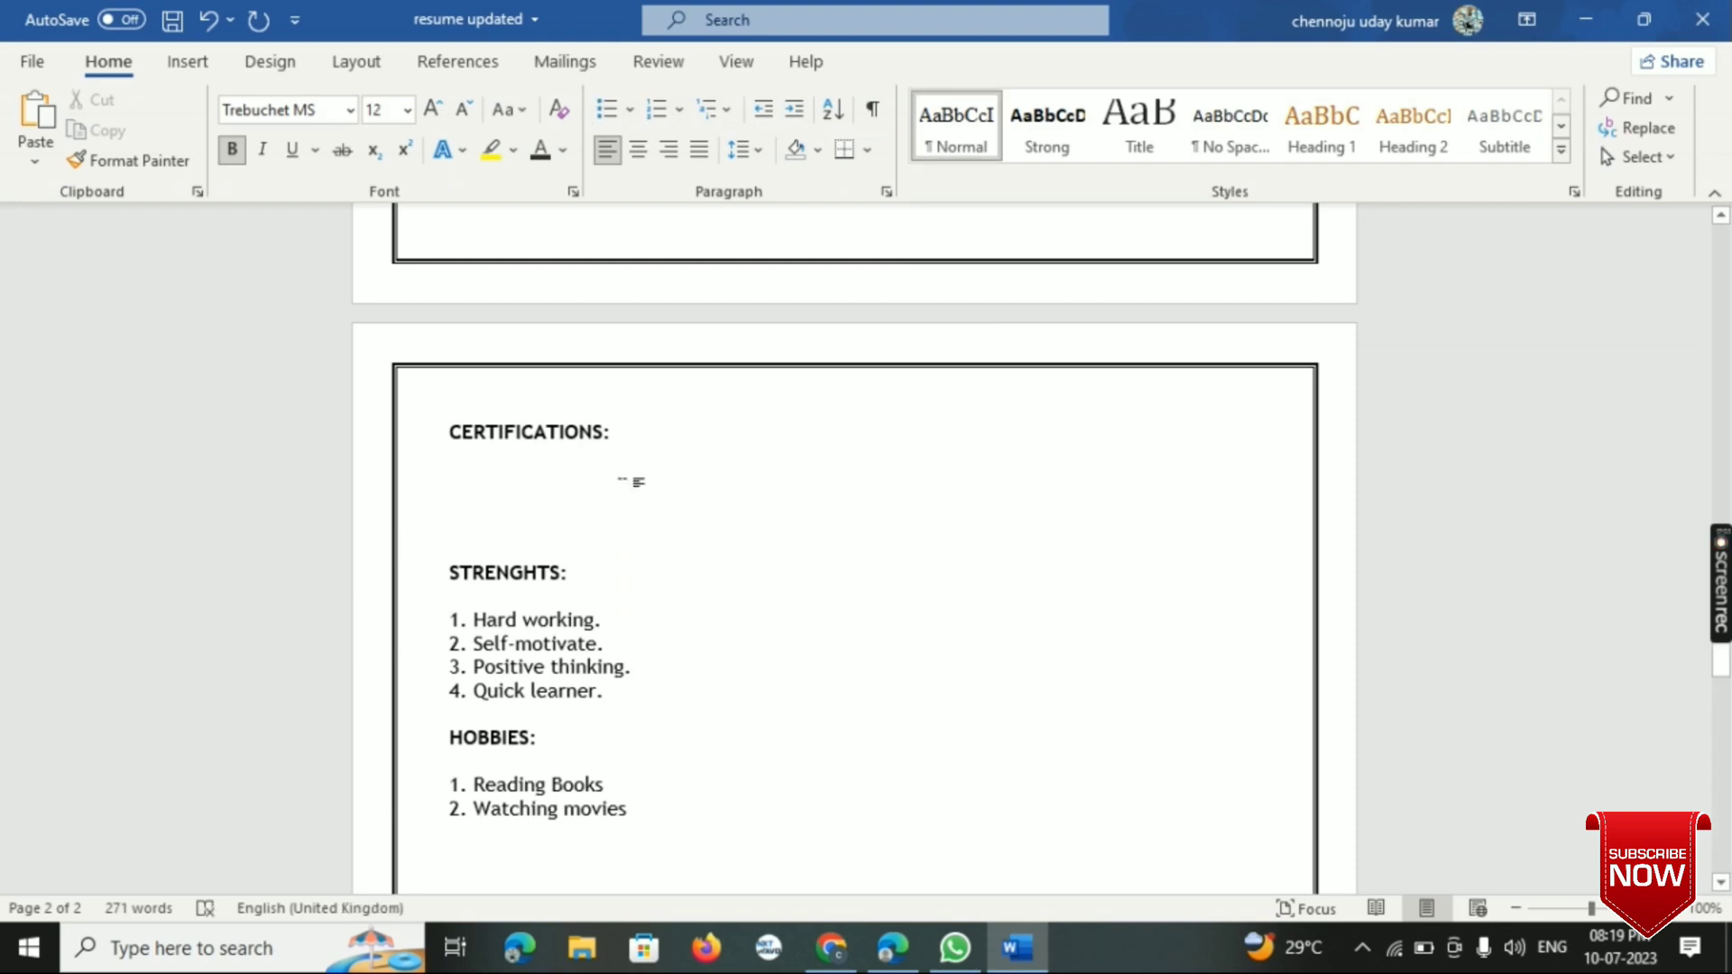
left_click(630, 109)
left_click(625, 198)
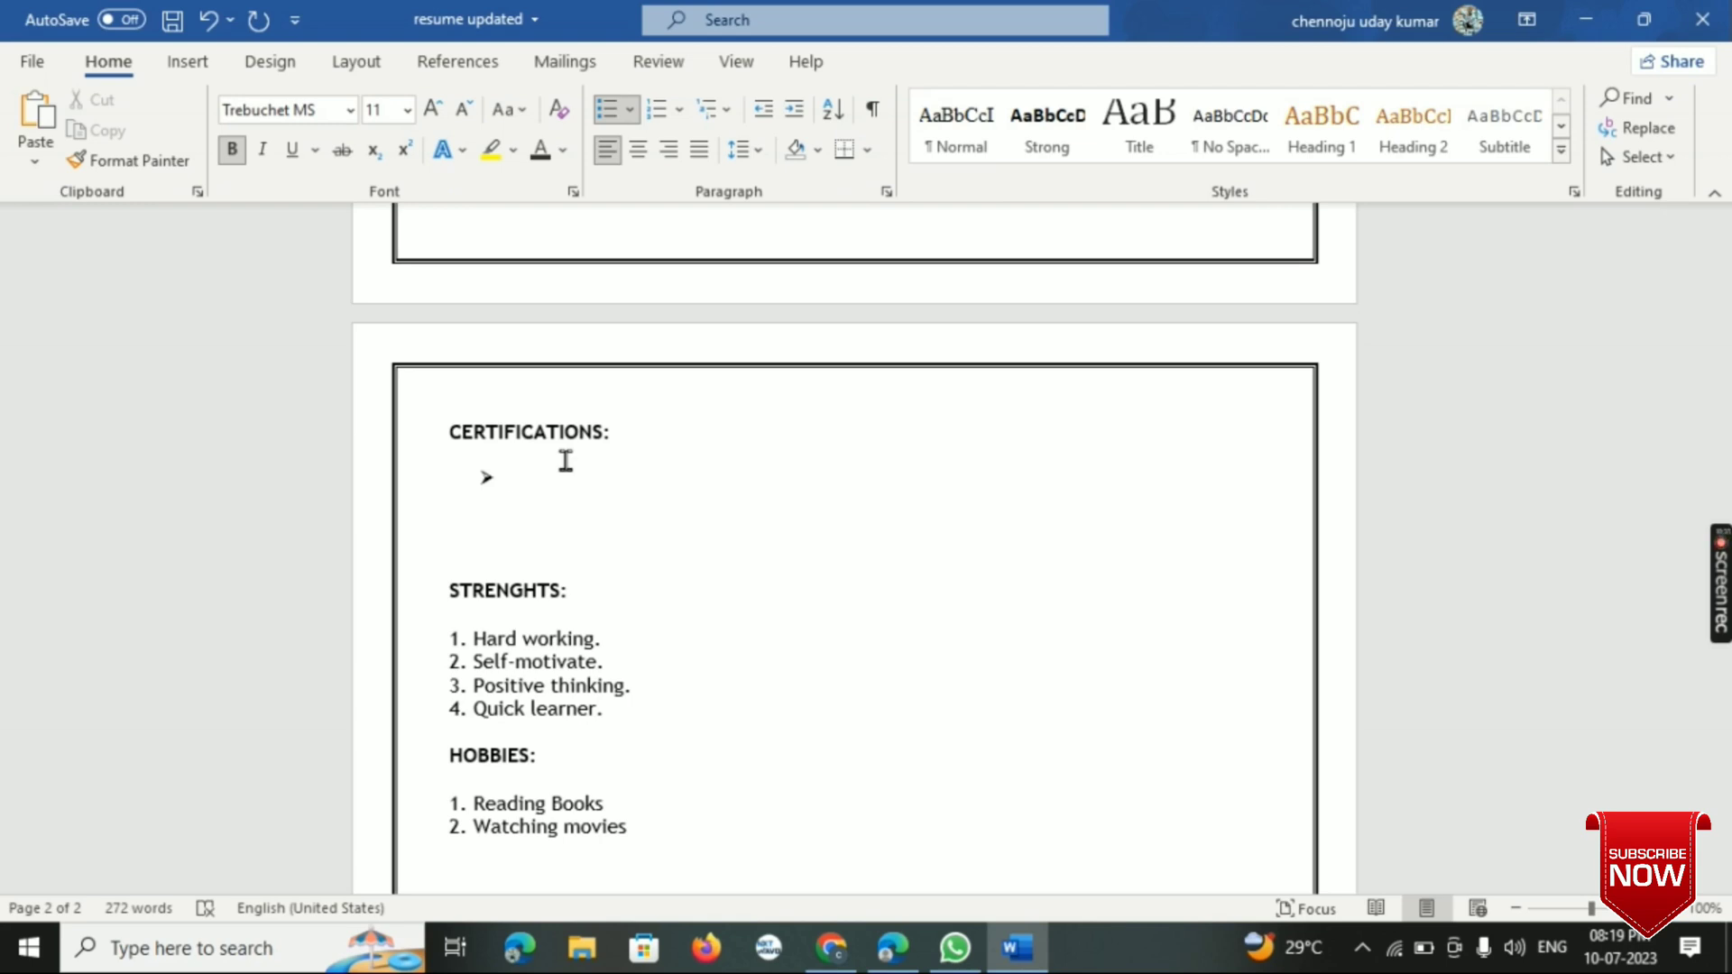
- Copy the first three items of the strengths list into the arrow bullet under CERTIFICATIONS
type("C")
key("BackSpace")
left_click_drag(473, 641, 560, 689)
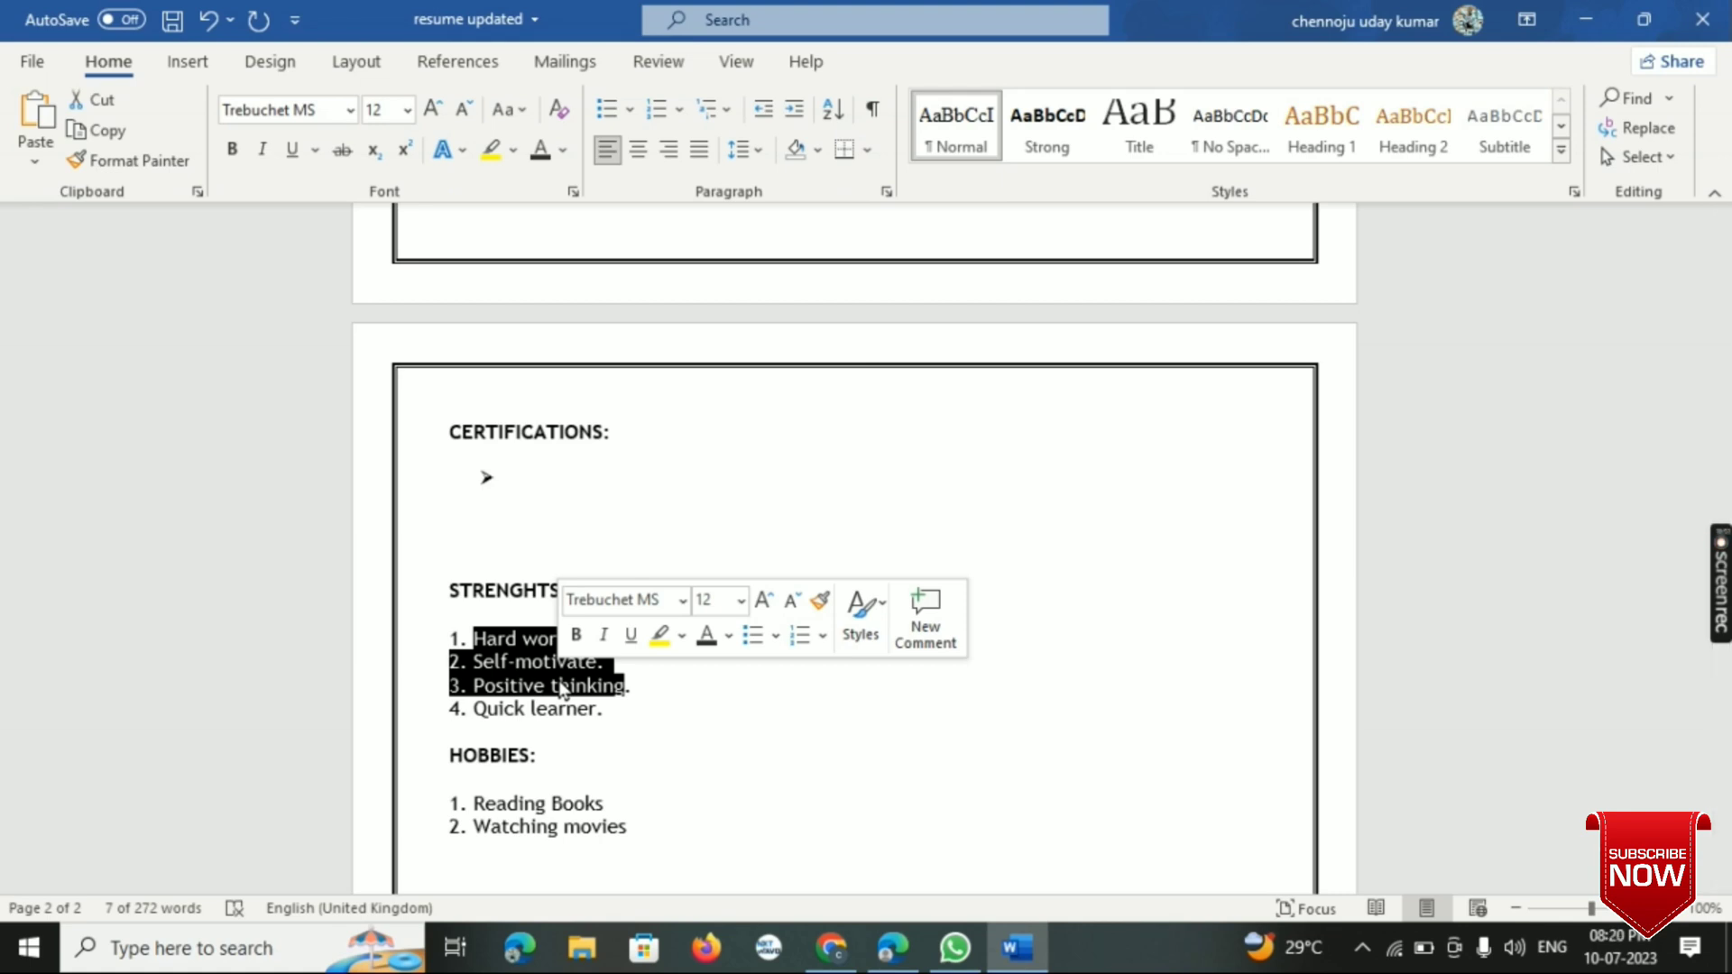
scroll(560, 689, "down", 1)
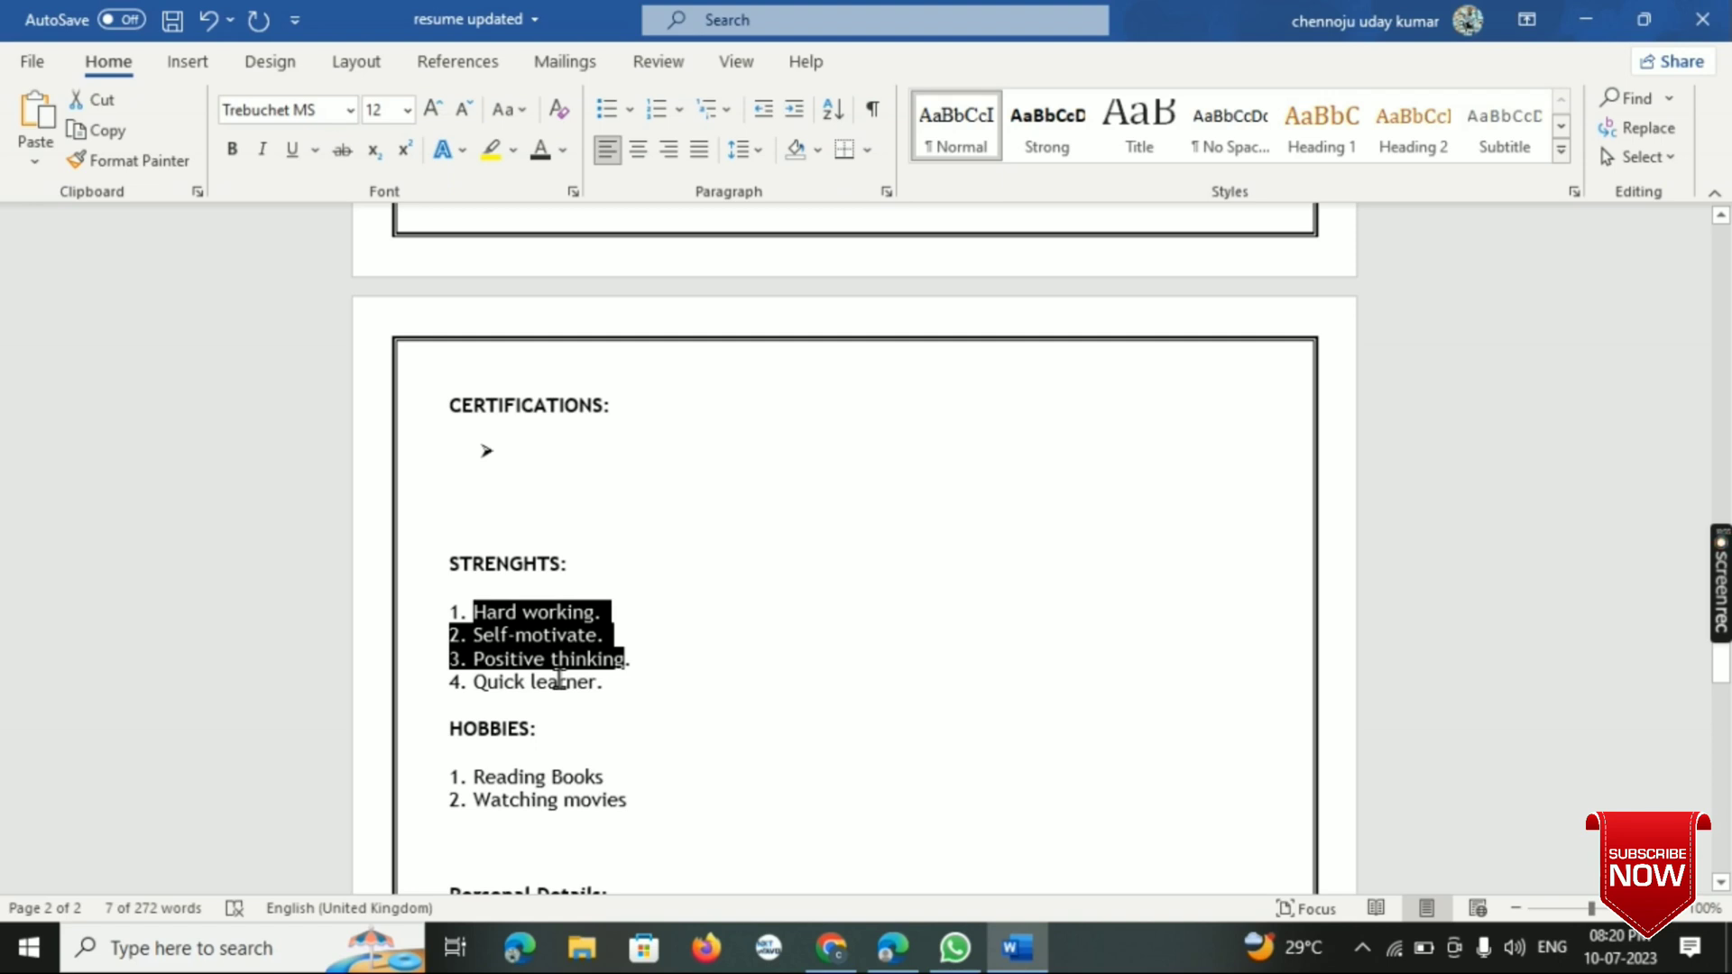
left_click(517, 448)
type("Hard working. Self-motivate. Positive thinking.")
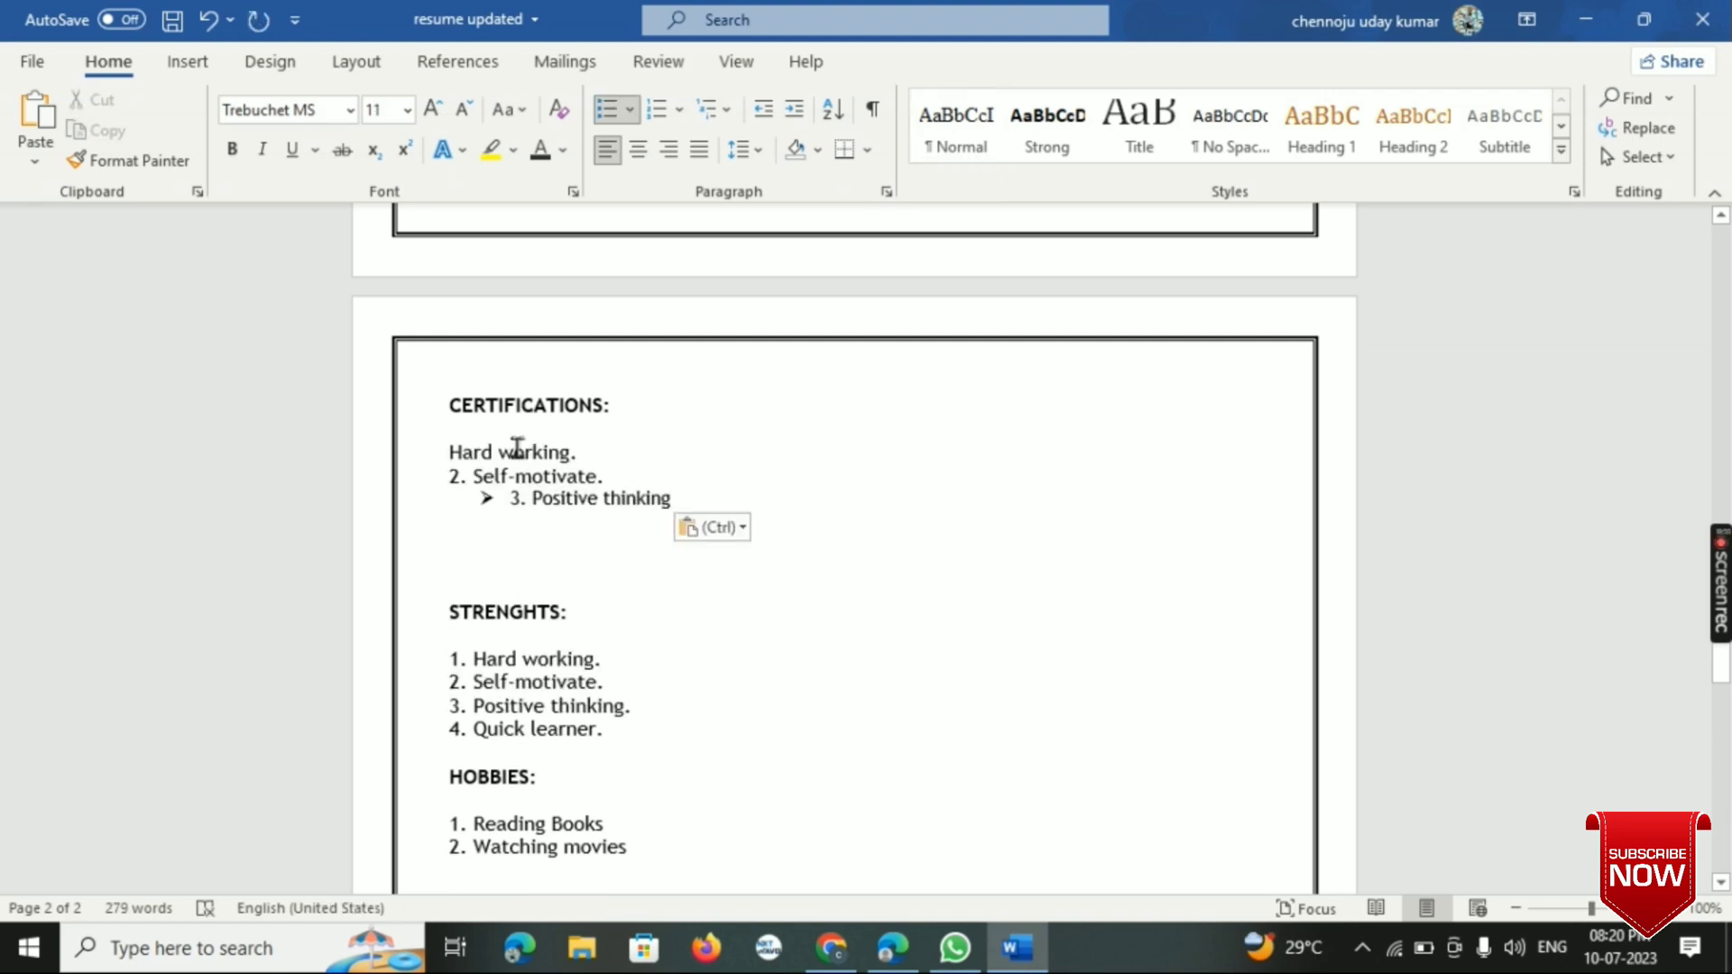
- Delete the pasted "Positive thinking" text from the arrow bullet under CERTIFICATIONS
key("BackSpace")
key("BackSpace")
key("BackSpace")
key("BackSpace")
key("BackSpace")
key("BackSpace")
key("BackSpace")
key("BackSpace")
key("BackSpace")
key("BackSpace")
key("BackSpace")
key("BackSpace")
key("BackSpace")
key("BackSpace")
key("BackSpace")
key("BackSpace")
key("BackSpace")
key("BackSpace")
key("BackSpace")
key("BackSpace")
key("BackSpace")
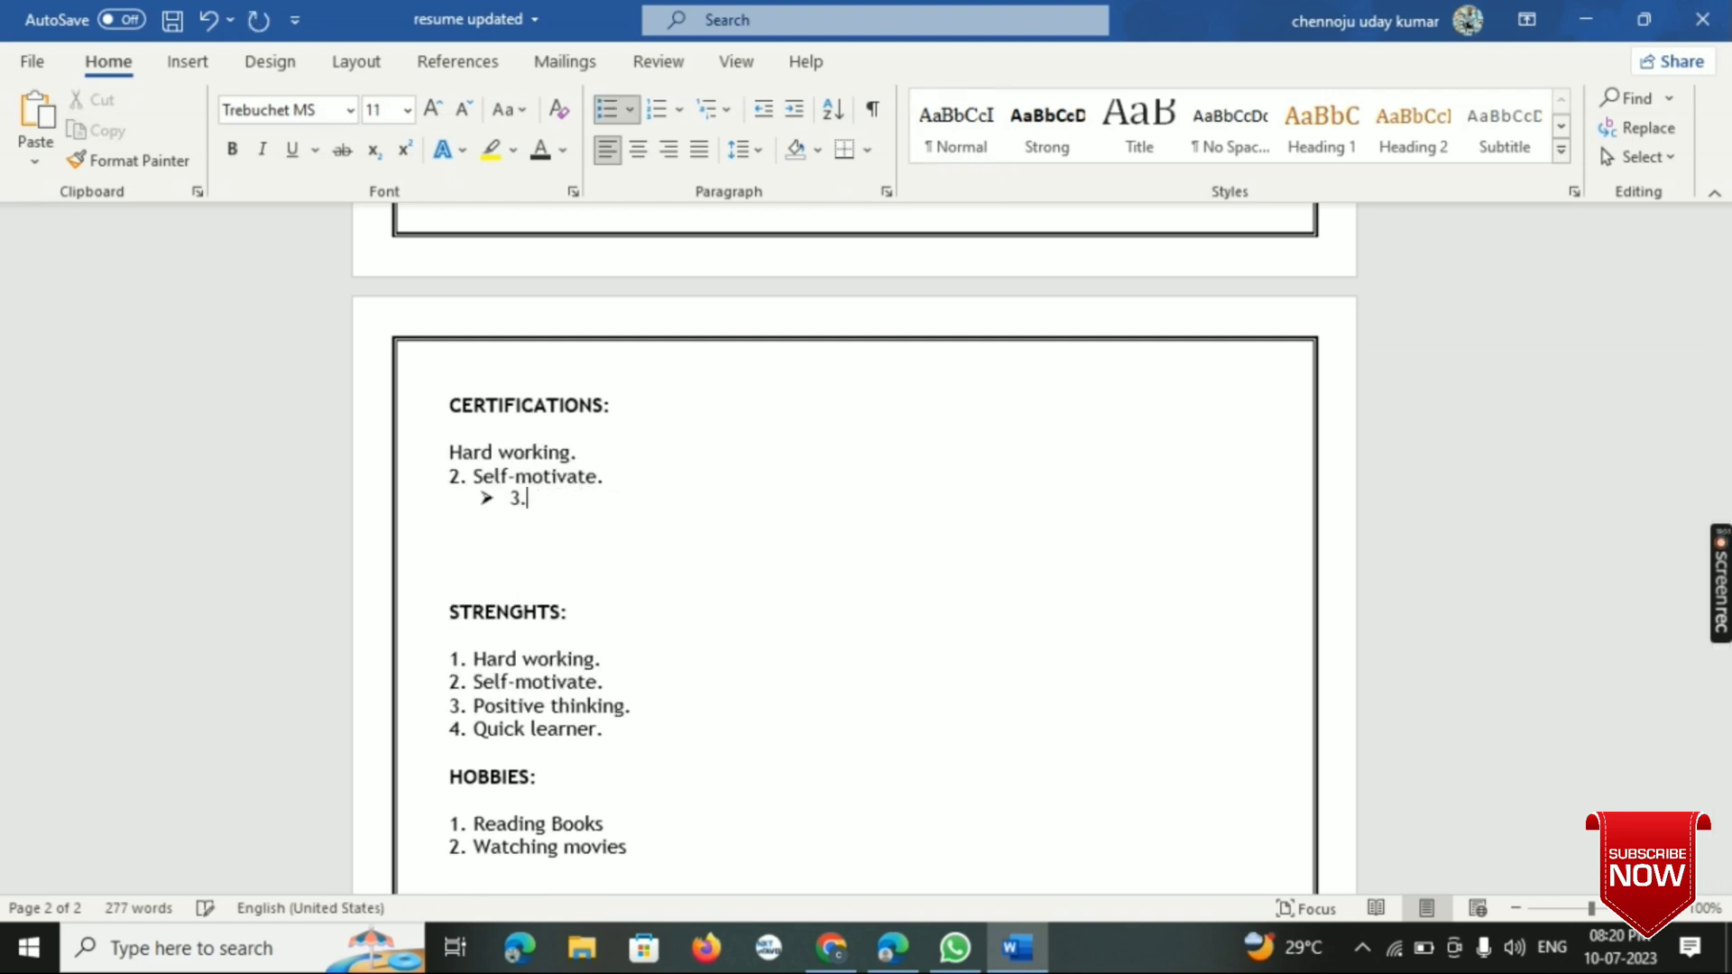
- Enter "Completed Virtual Internship Programme Under Future Ready Talent" as the arrow-bulleted certification entry
type("Comple")
type("ted Virtual")
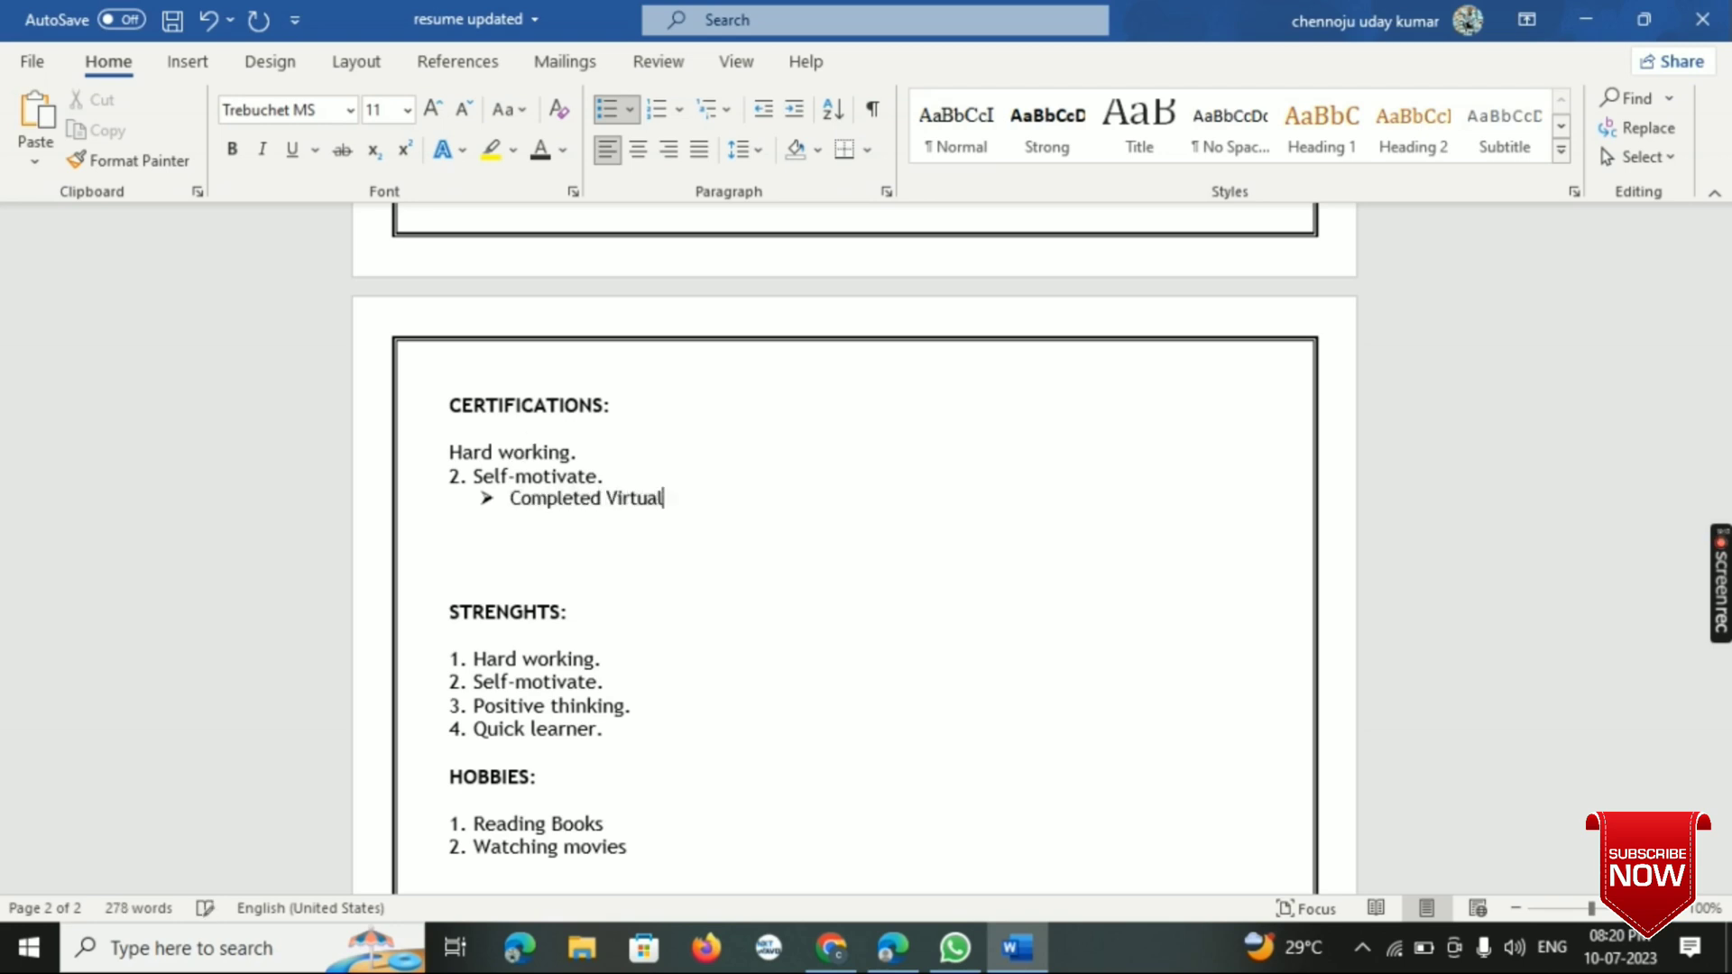
type(" Internship Progr")
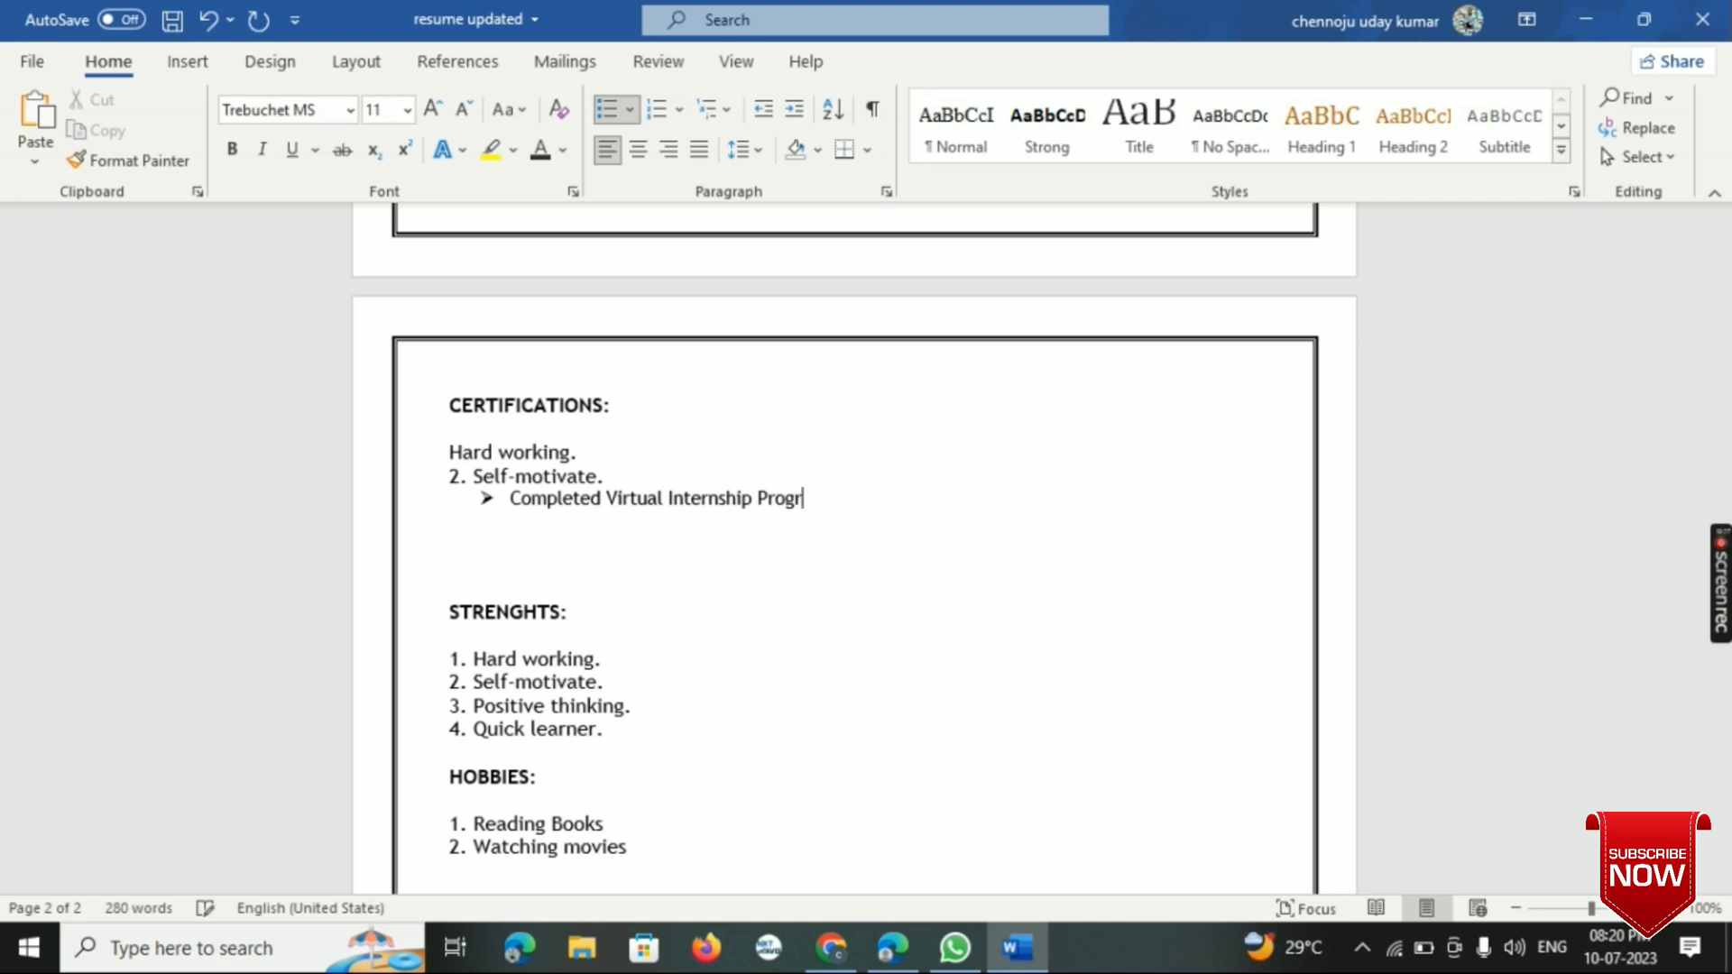
type("amme Un")
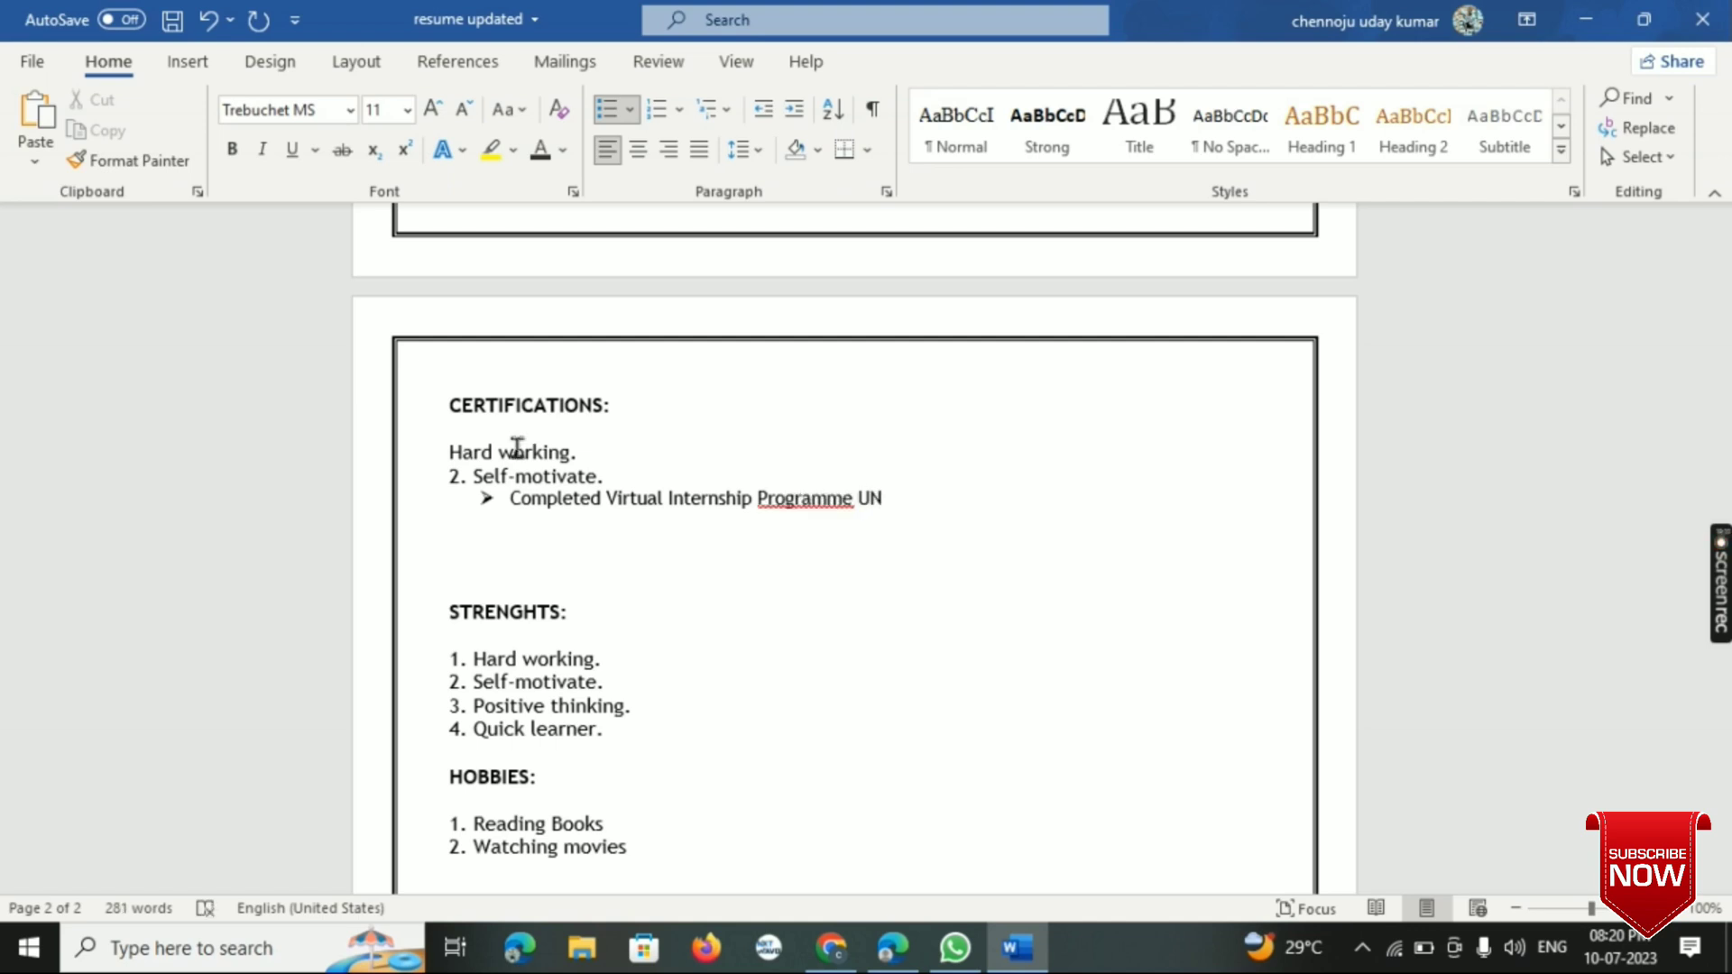
key("BackSpace")
type("nder Future")
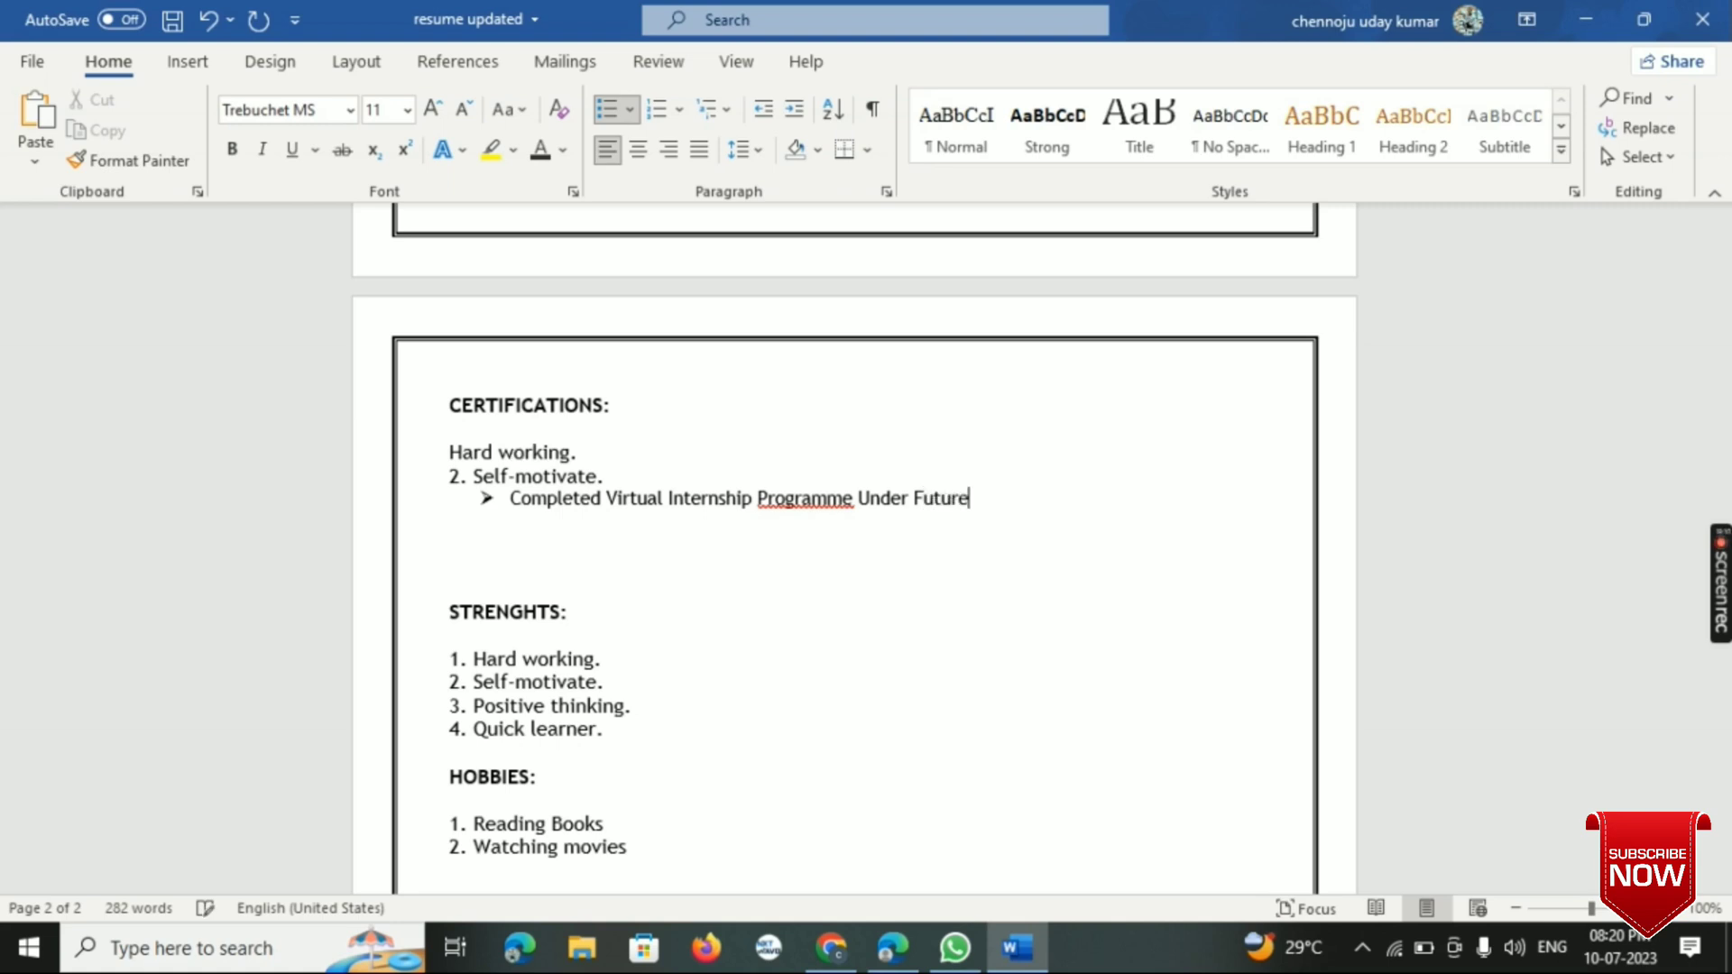
type(" Ready Talent")
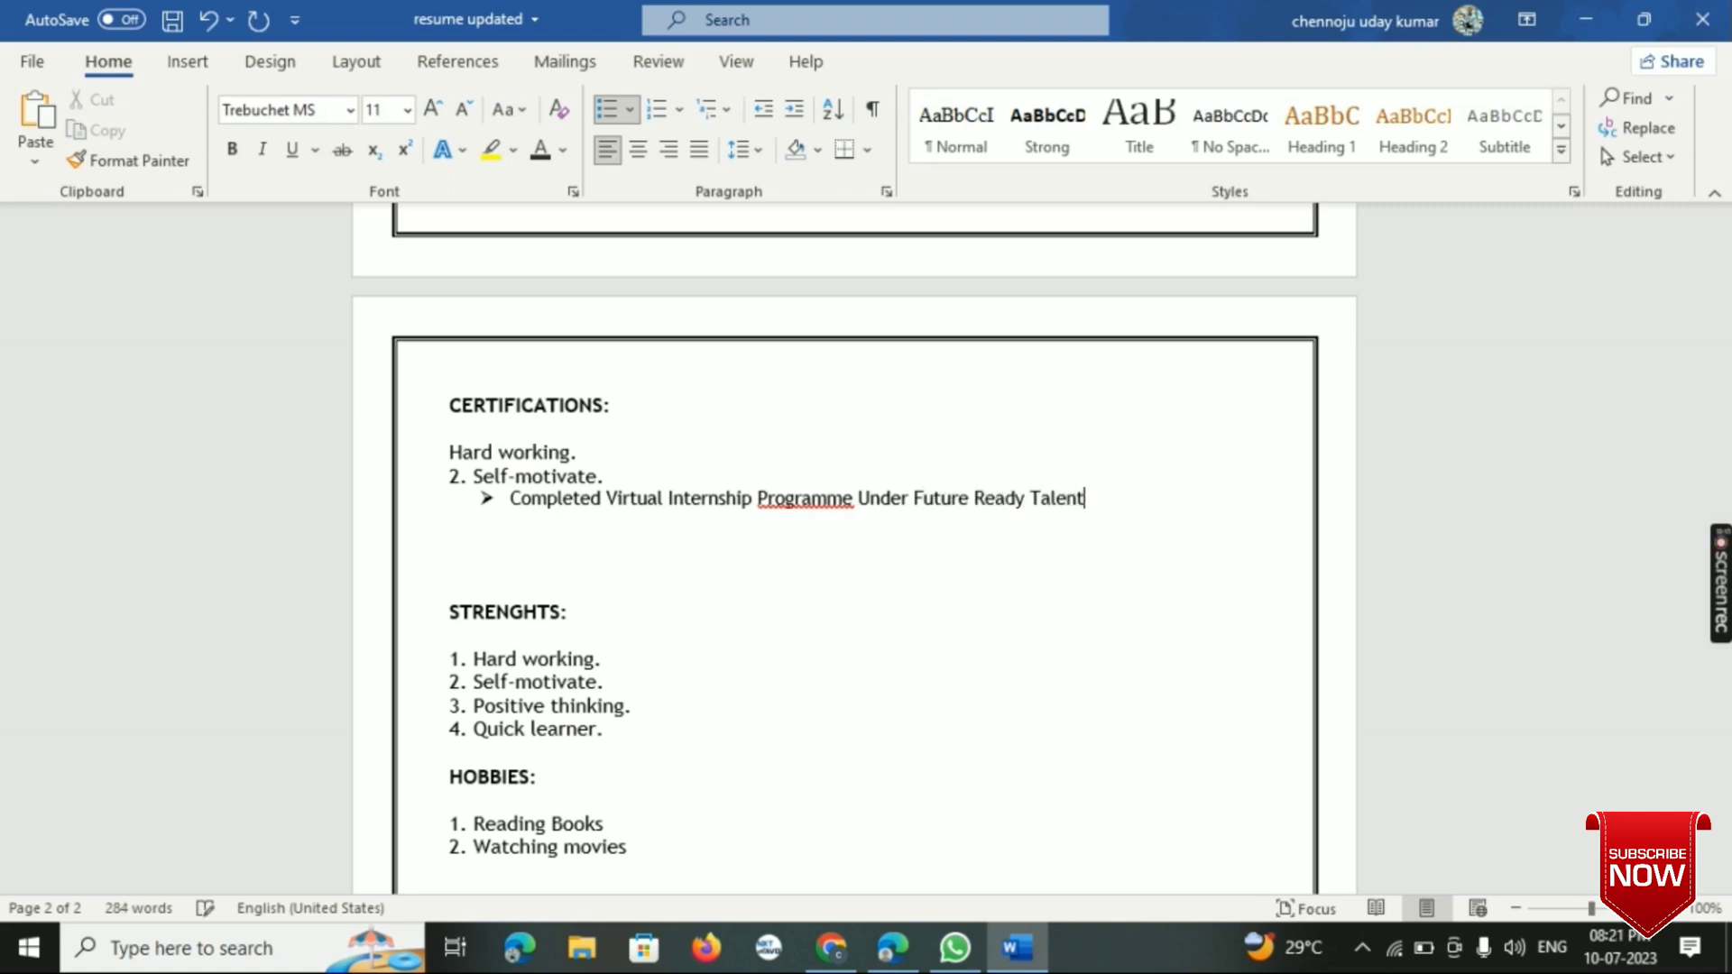
type("\"")
- Enclose "Future Ready Talent" in quotation marks and return to the end of the certification line
key("Down")
key("Up")
key("Right")
key("Right")
key("Right")
key("Right")
key("Right")
key("Right")
key("Right")
type("\"")
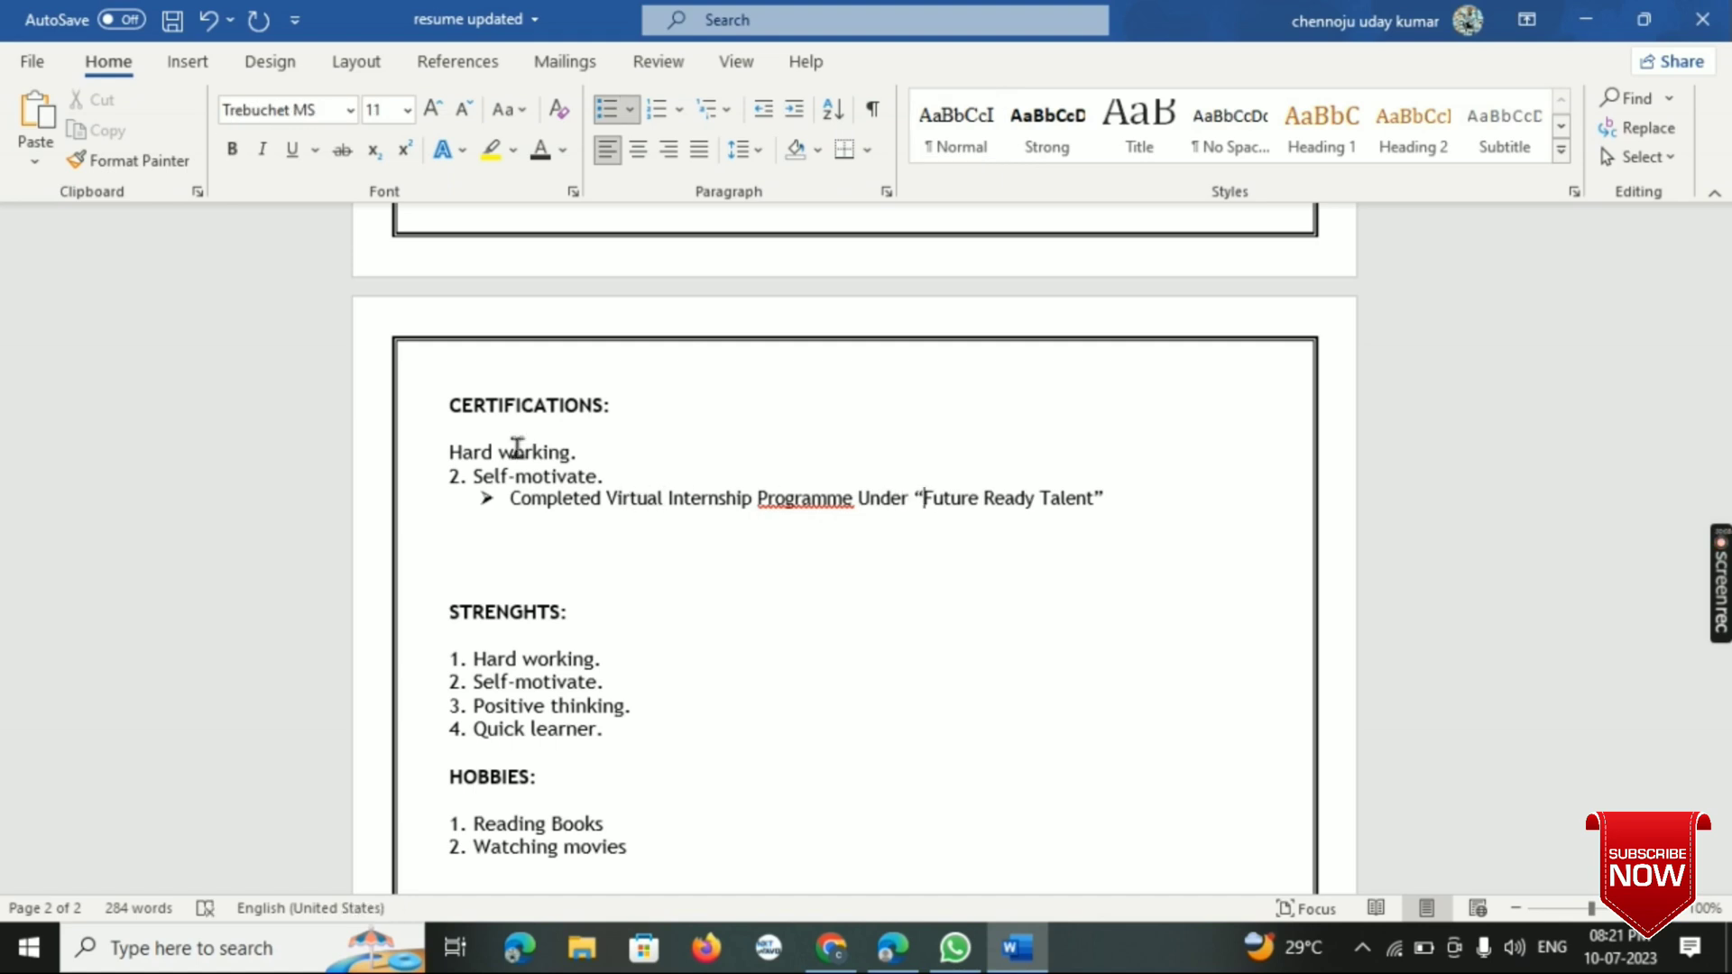
left_click(1111, 505)
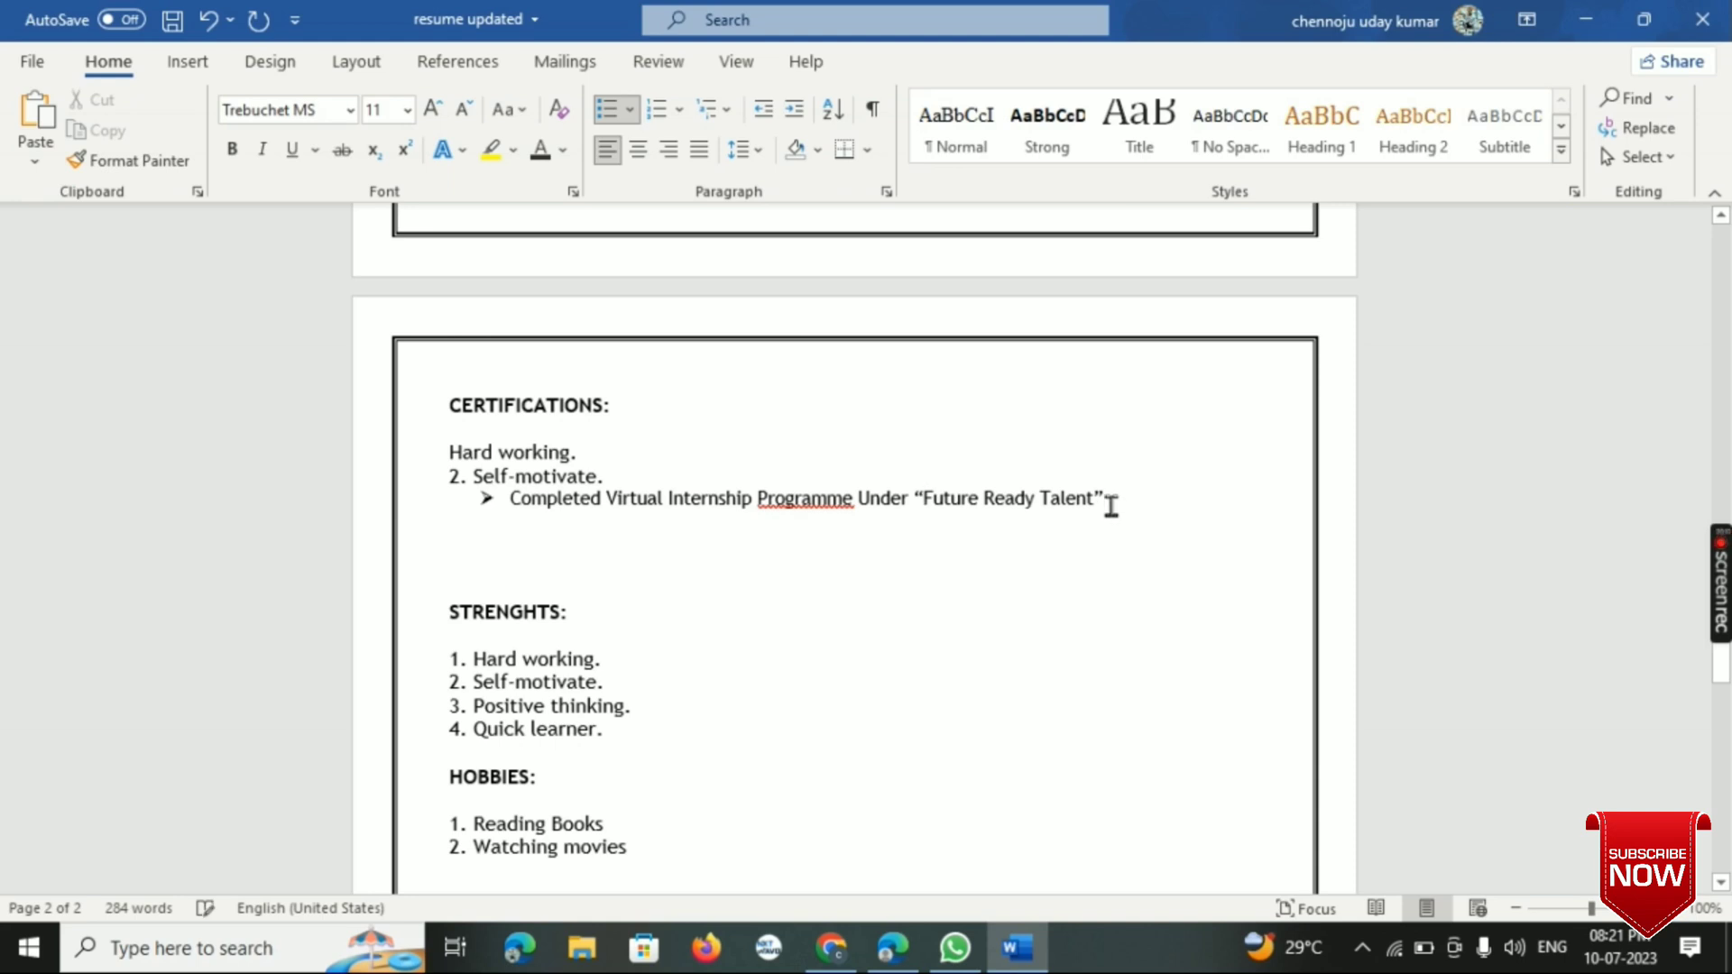
- End the internship certification entry with a full stop and delete the leftover "Hard working" and "Self-motivate" lines and blank line above it
type(".")
left_click(622, 473)
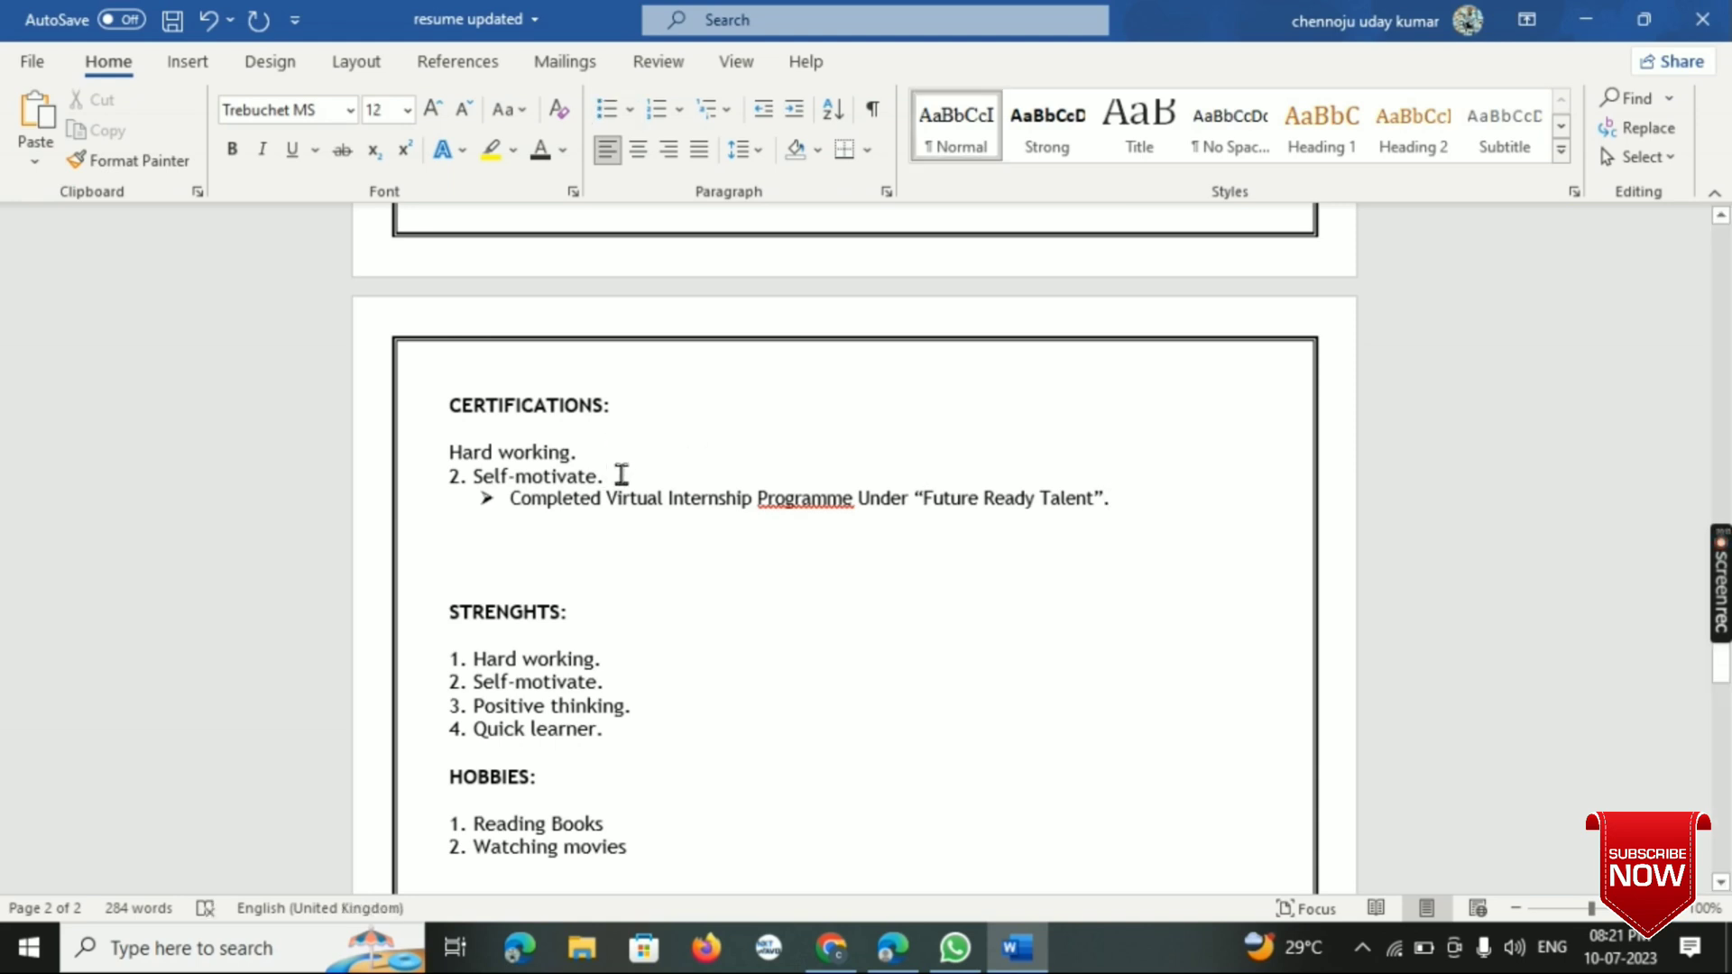
key("BackSpace")
key("BackSpace")
key("BackSpace")
key("BackSpace")
key("BackSpace")
key("BackSpace")
key("BackSpace")
key("BackSpace")
key("BackSpace")
key("BackSpace")
key("BackSpace")
key("BackSpace")
key("BackSpace")
key("BackSpace")
key("BackSpace")
key("BackSpace")
key("BackSpace")
key("BackSpace")
key("BackSpace")
key("BackSpace")
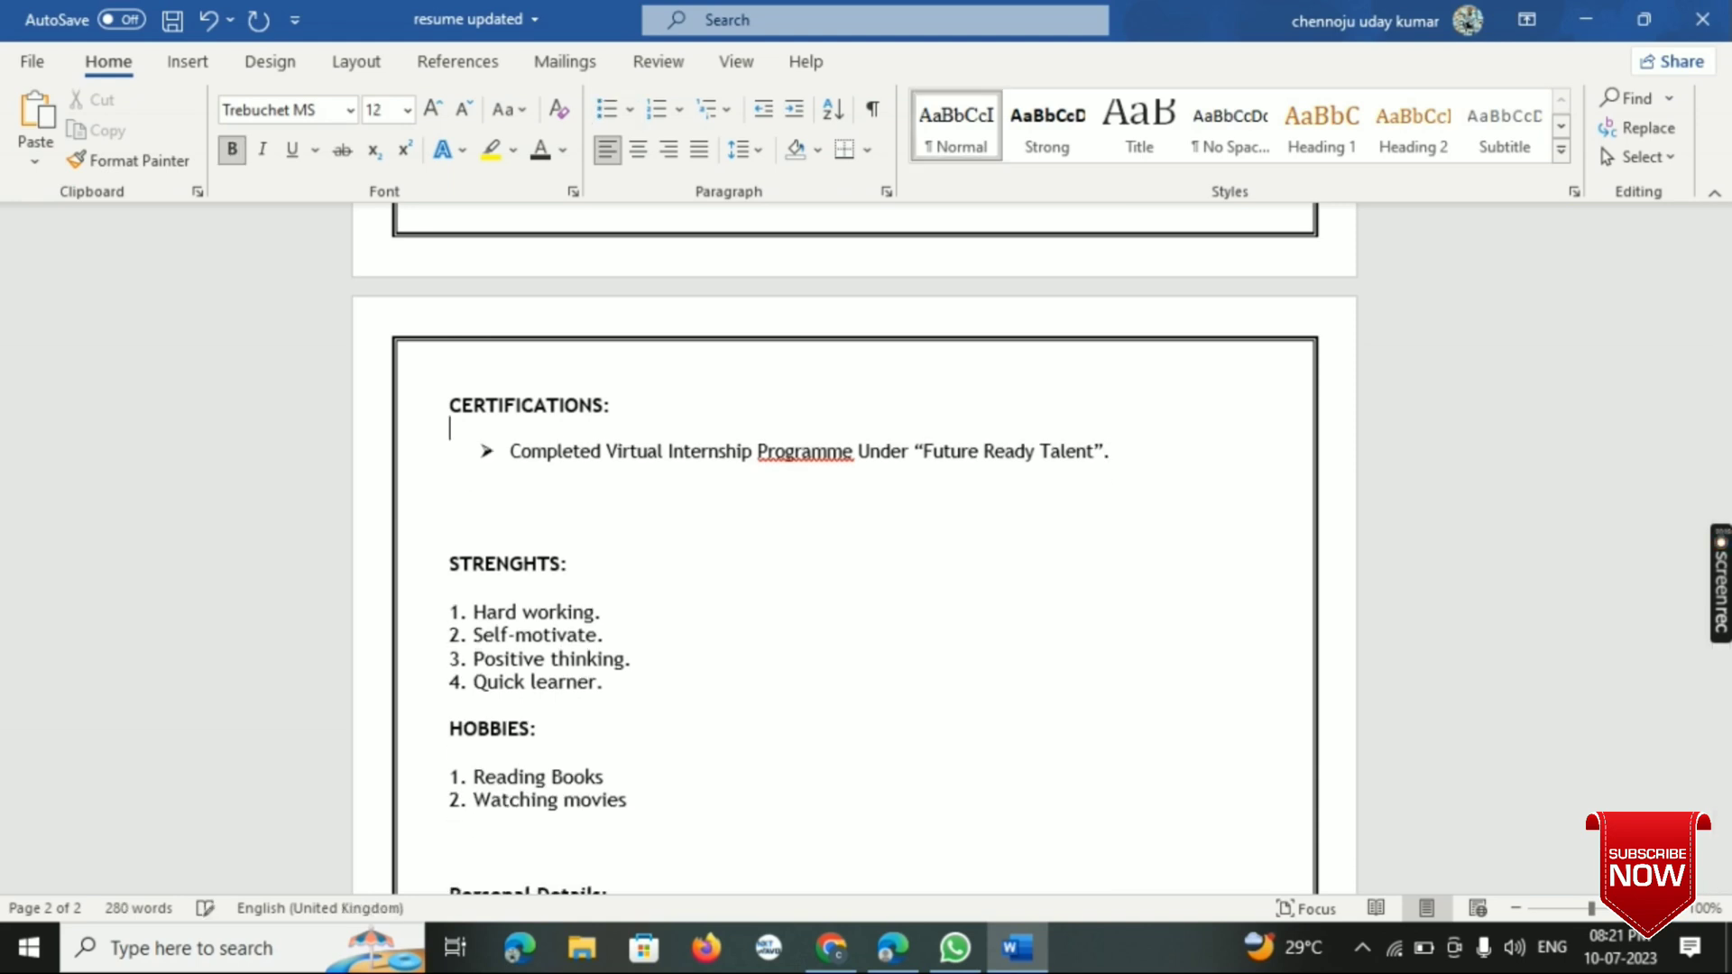
key("BackSpace")
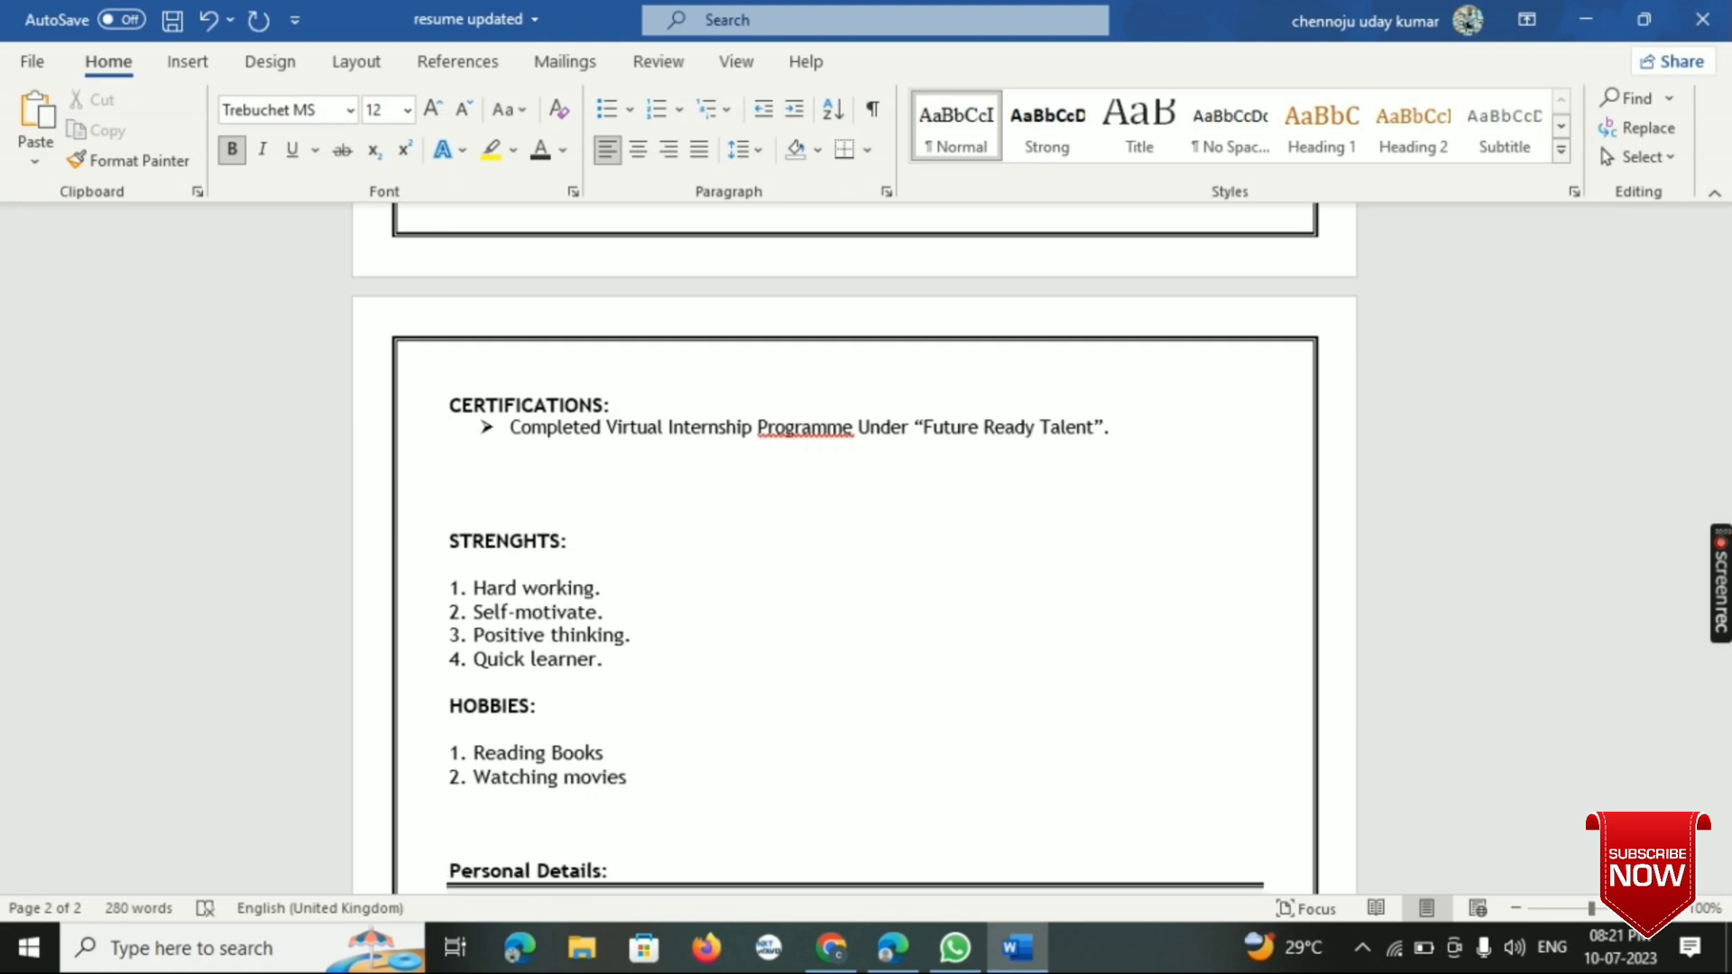
- Add a second arrow bullet under CERTIFICATIONS reading "Microsoft Azure Az-900."
left_click(1148, 437)
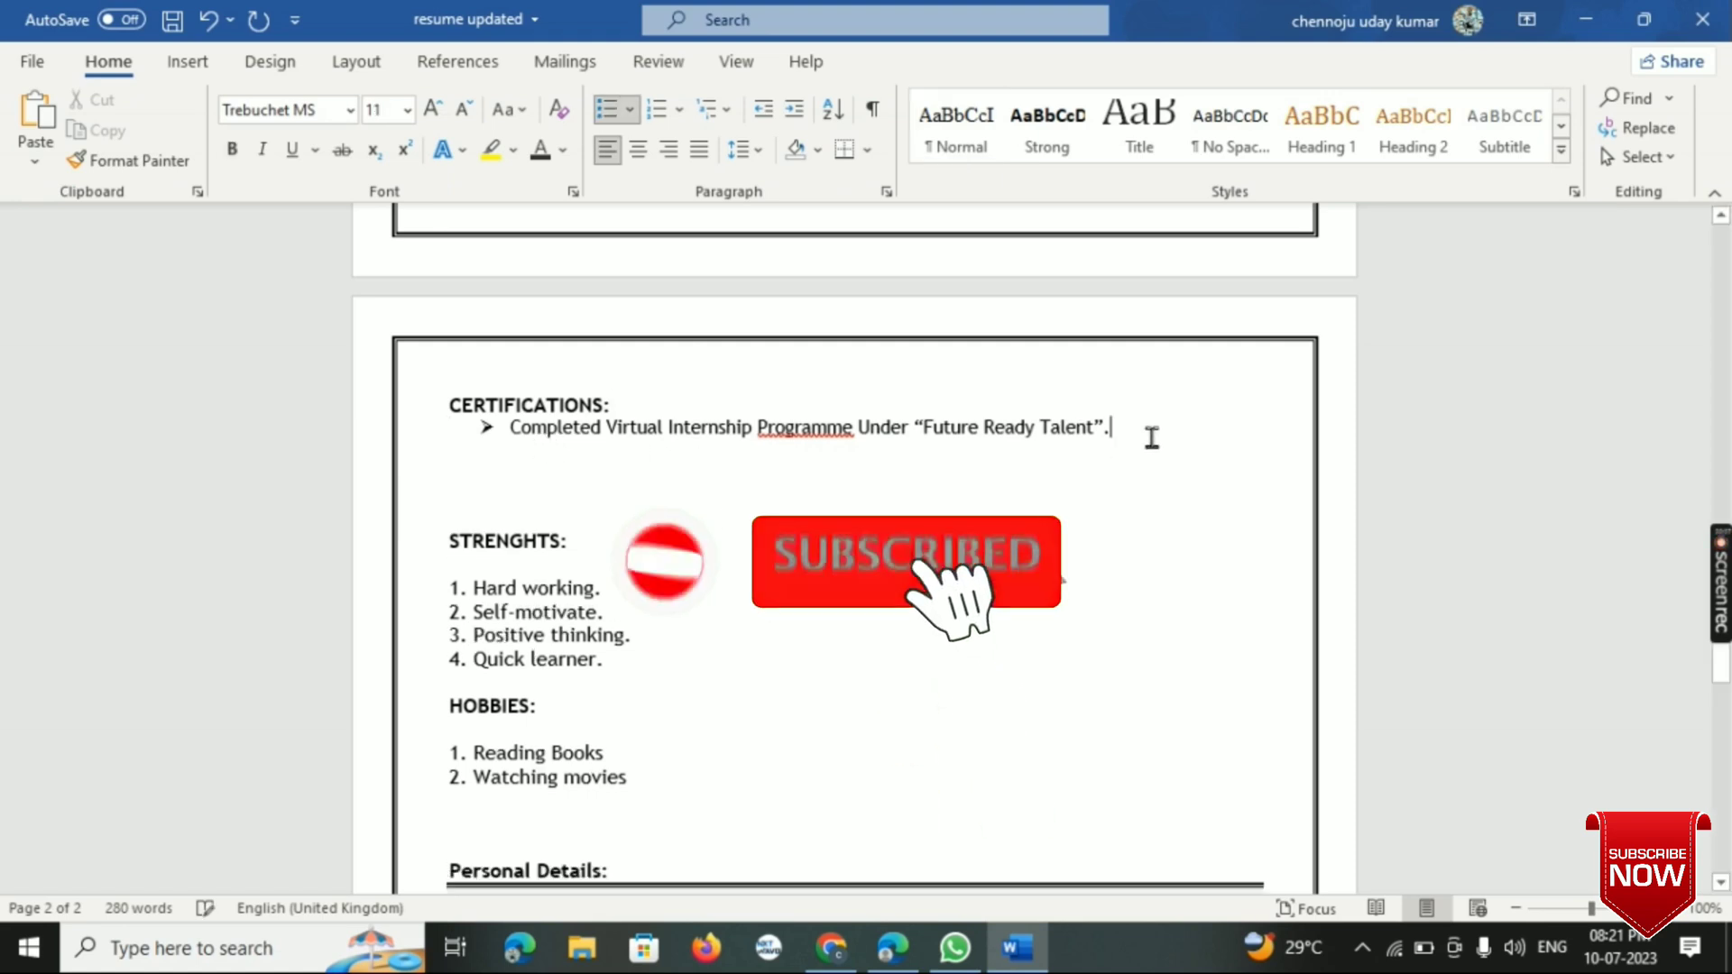
key("Return")
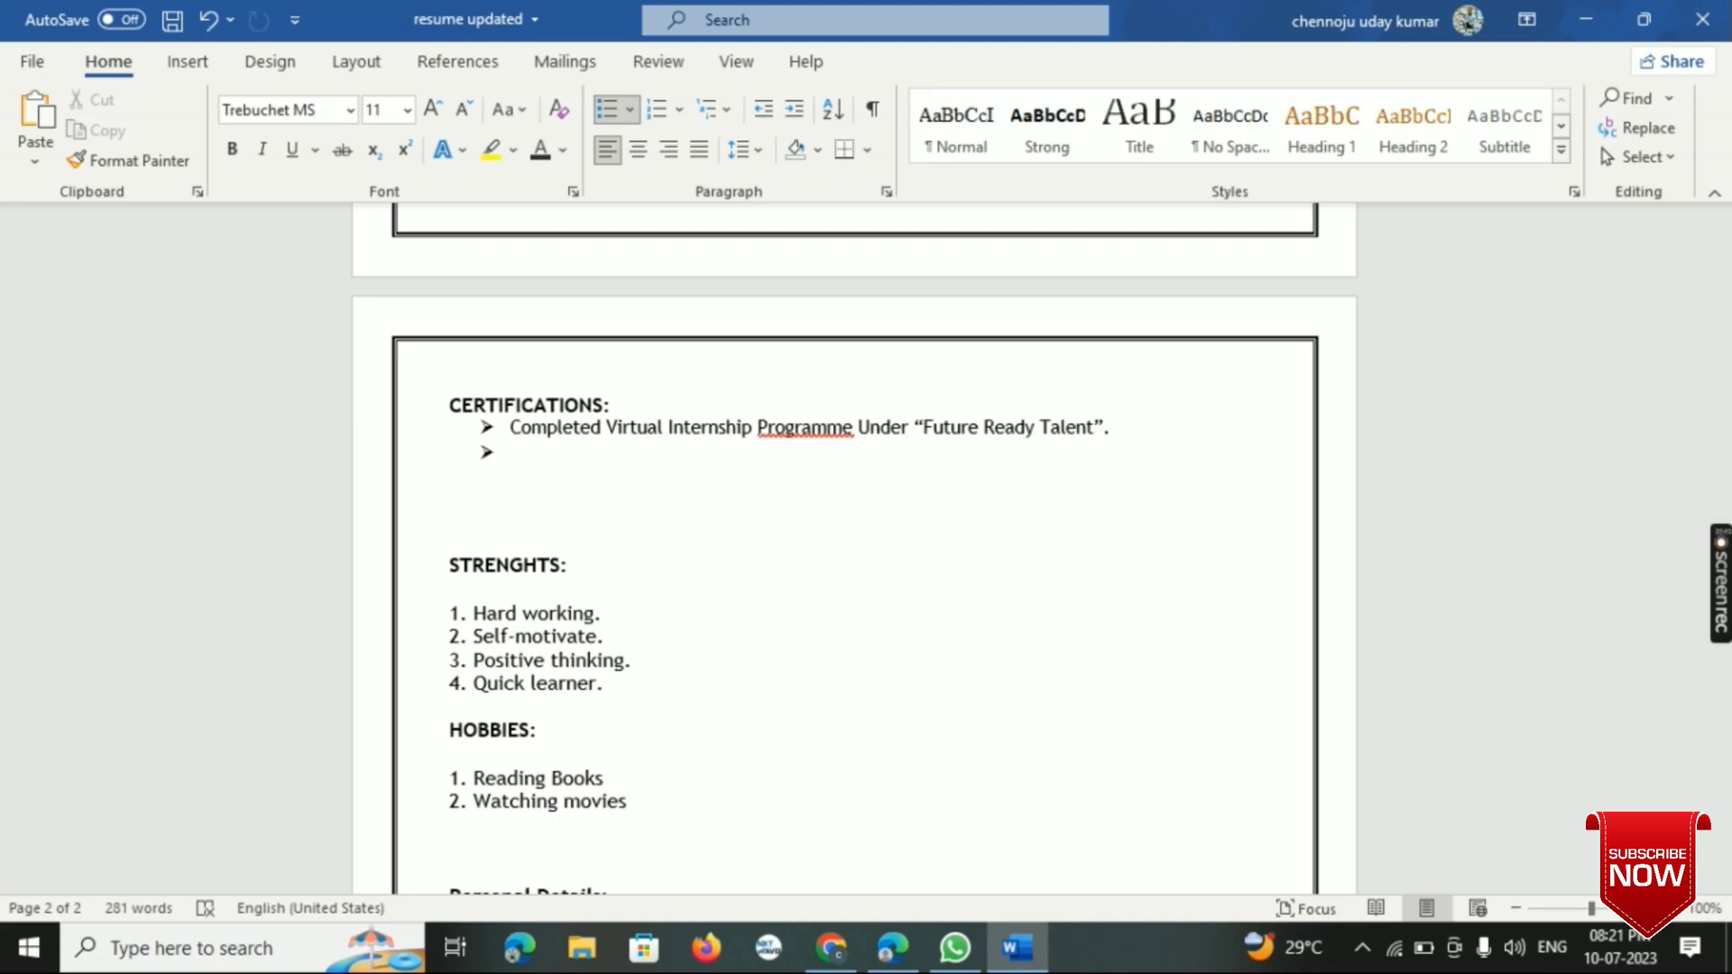
type("Microsoft Az")
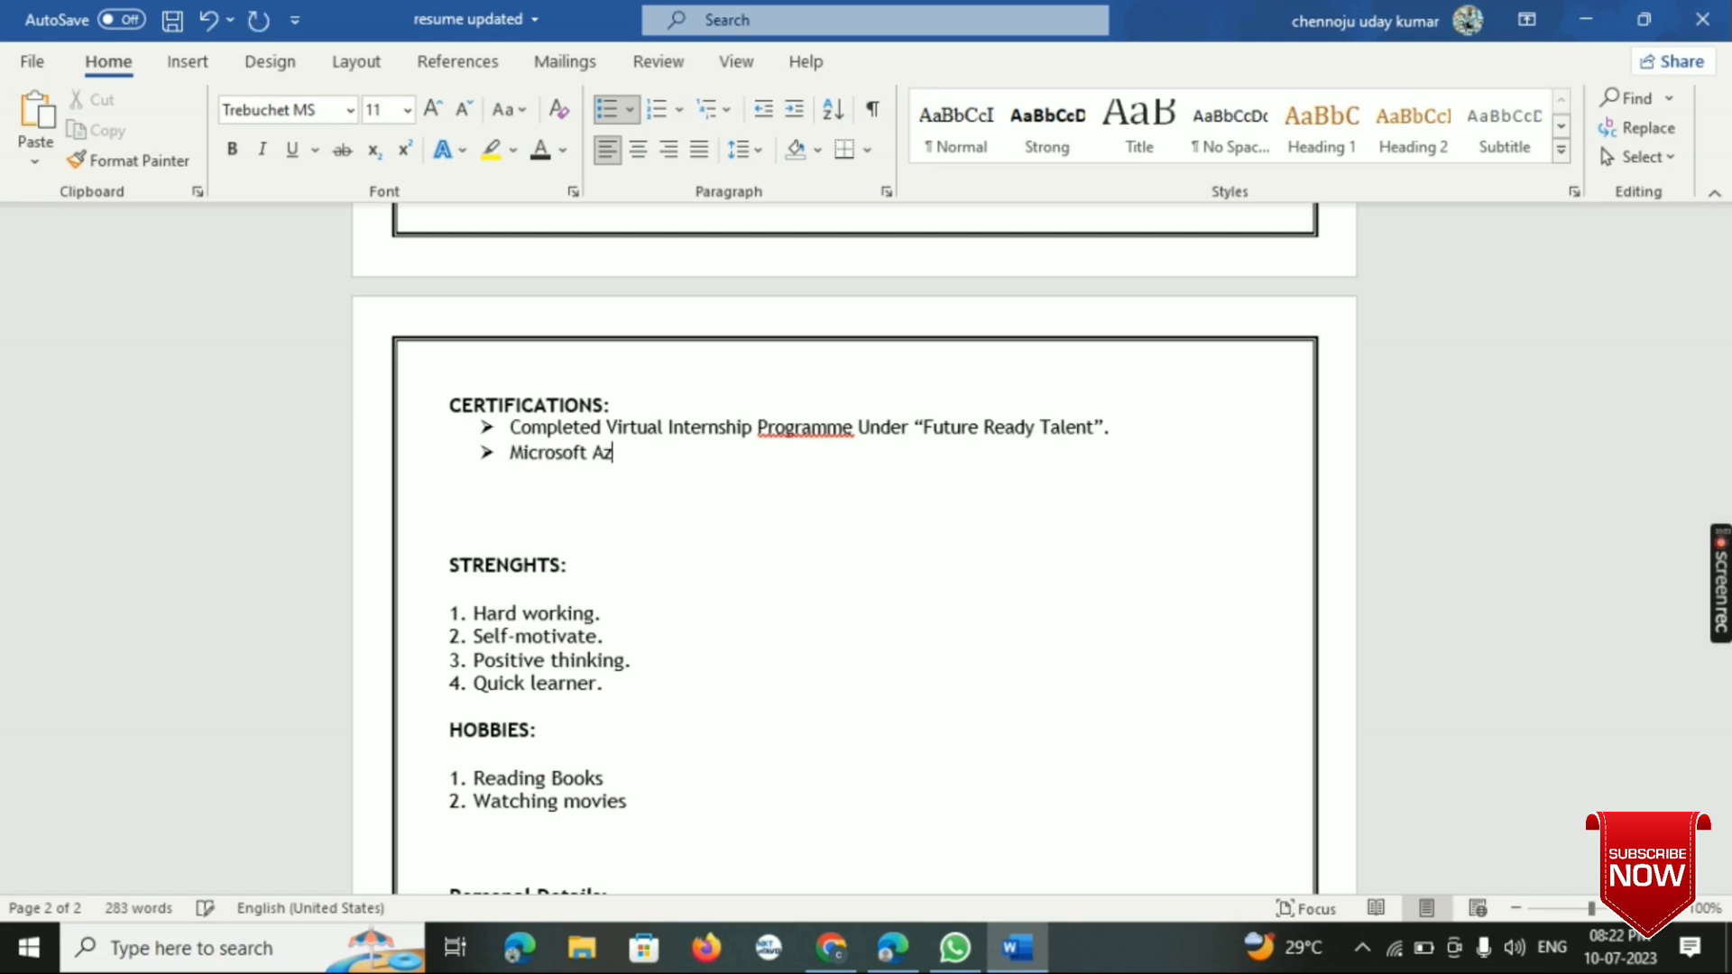
type("ure Az-900.")
- Add a third arrow bullet under CERTIFICATIONS reading "Certificate of Industrial Training on PLC & SCADA."
key("Return")
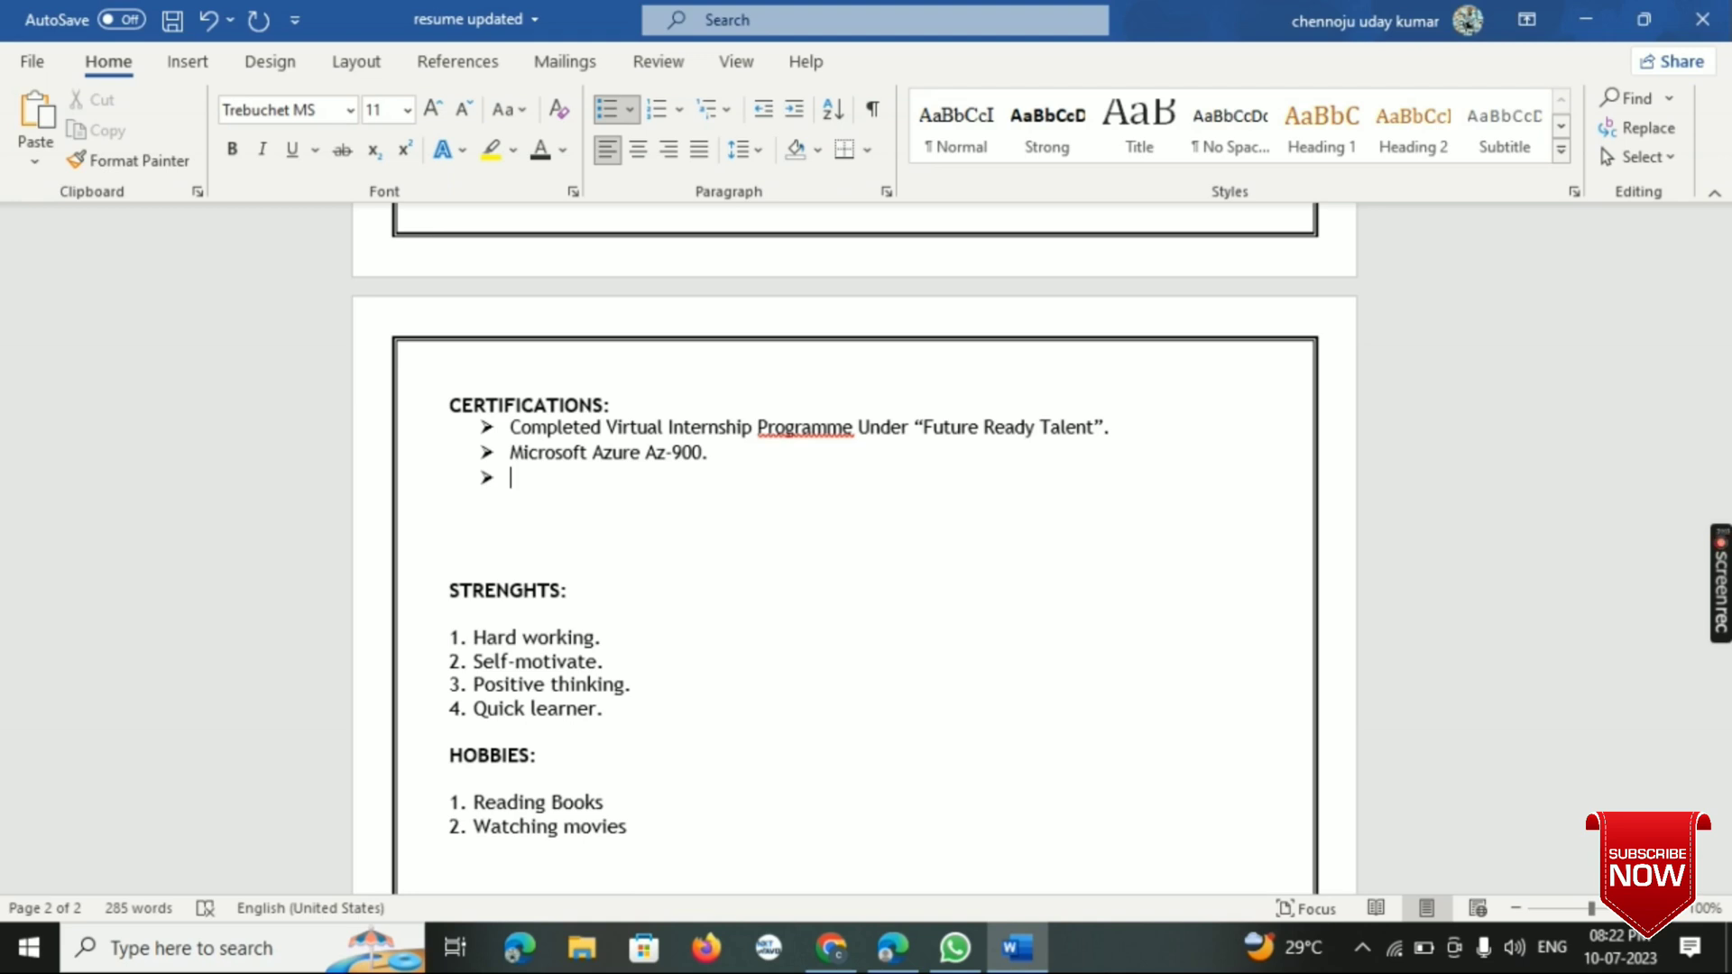
type("Certificate of")
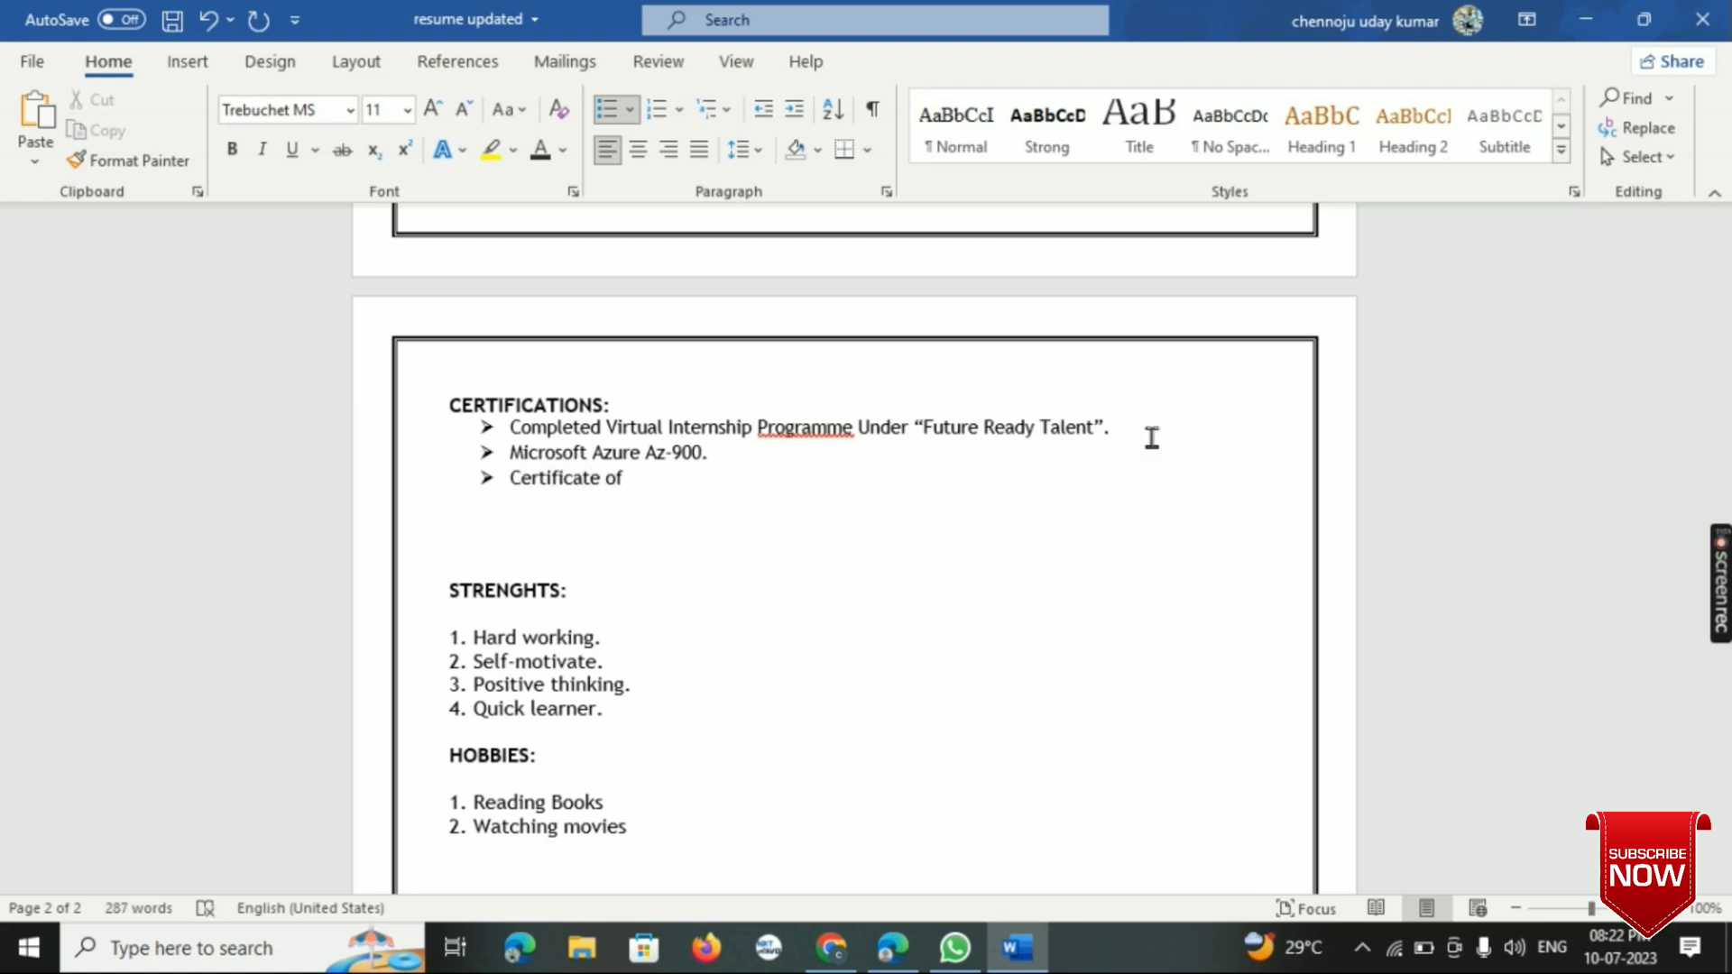
type(" Industrial Training")
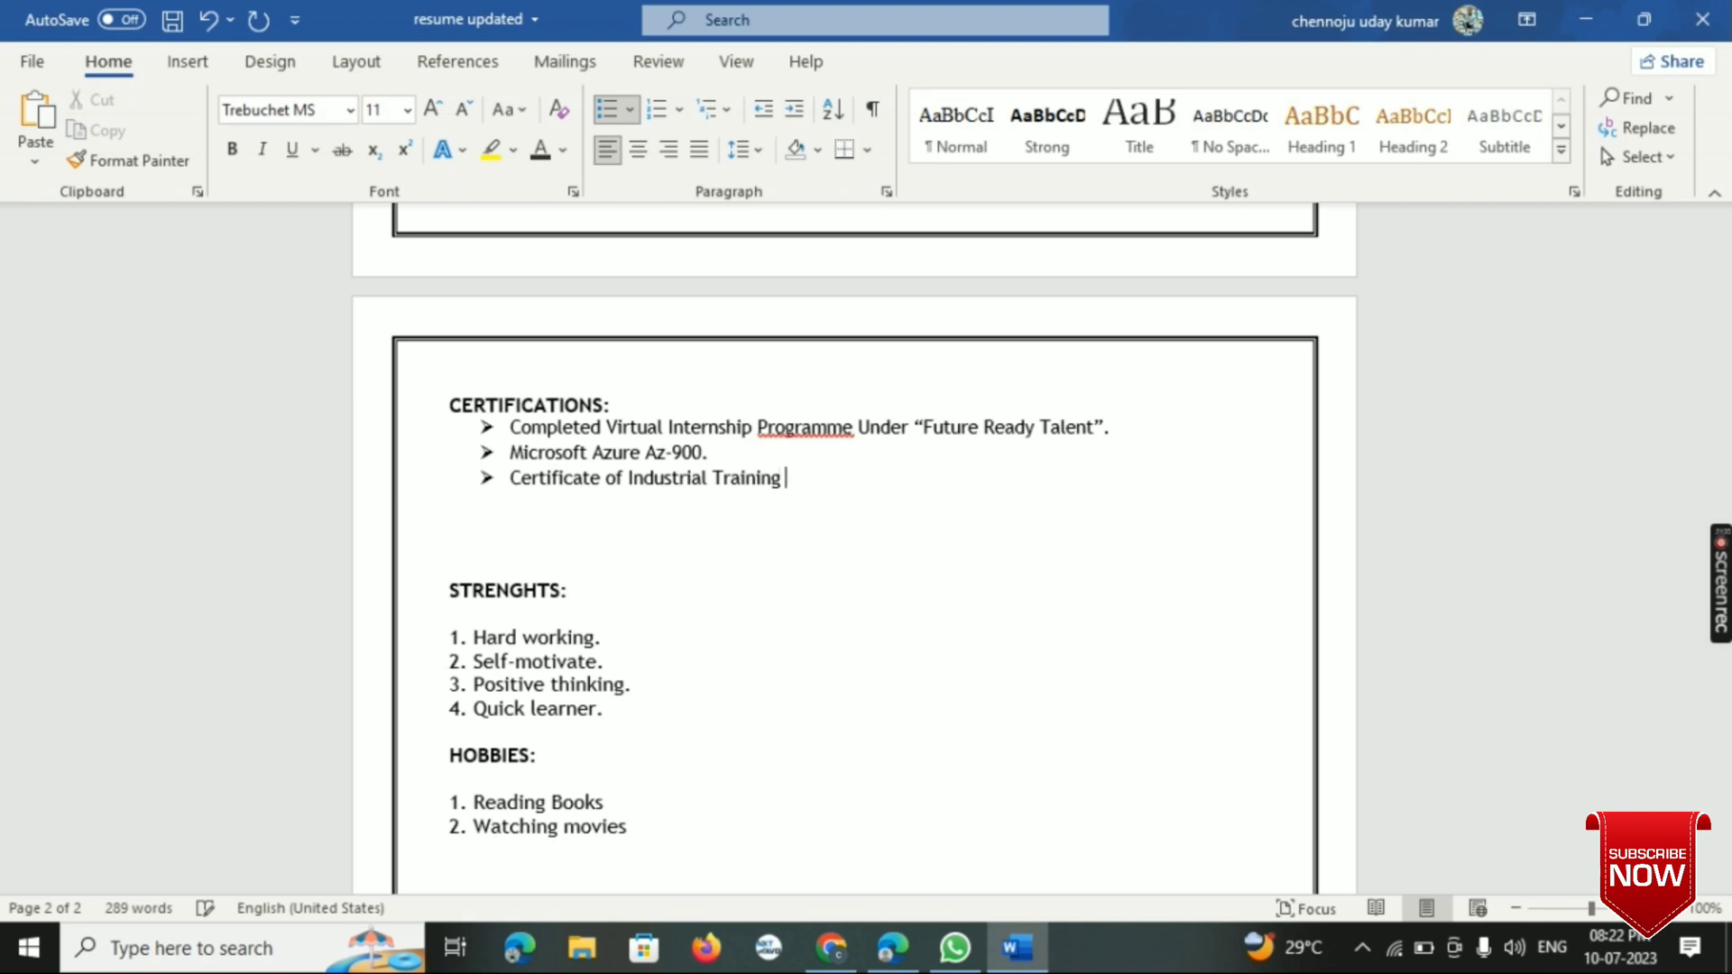
type(" on PLC & SCADA")
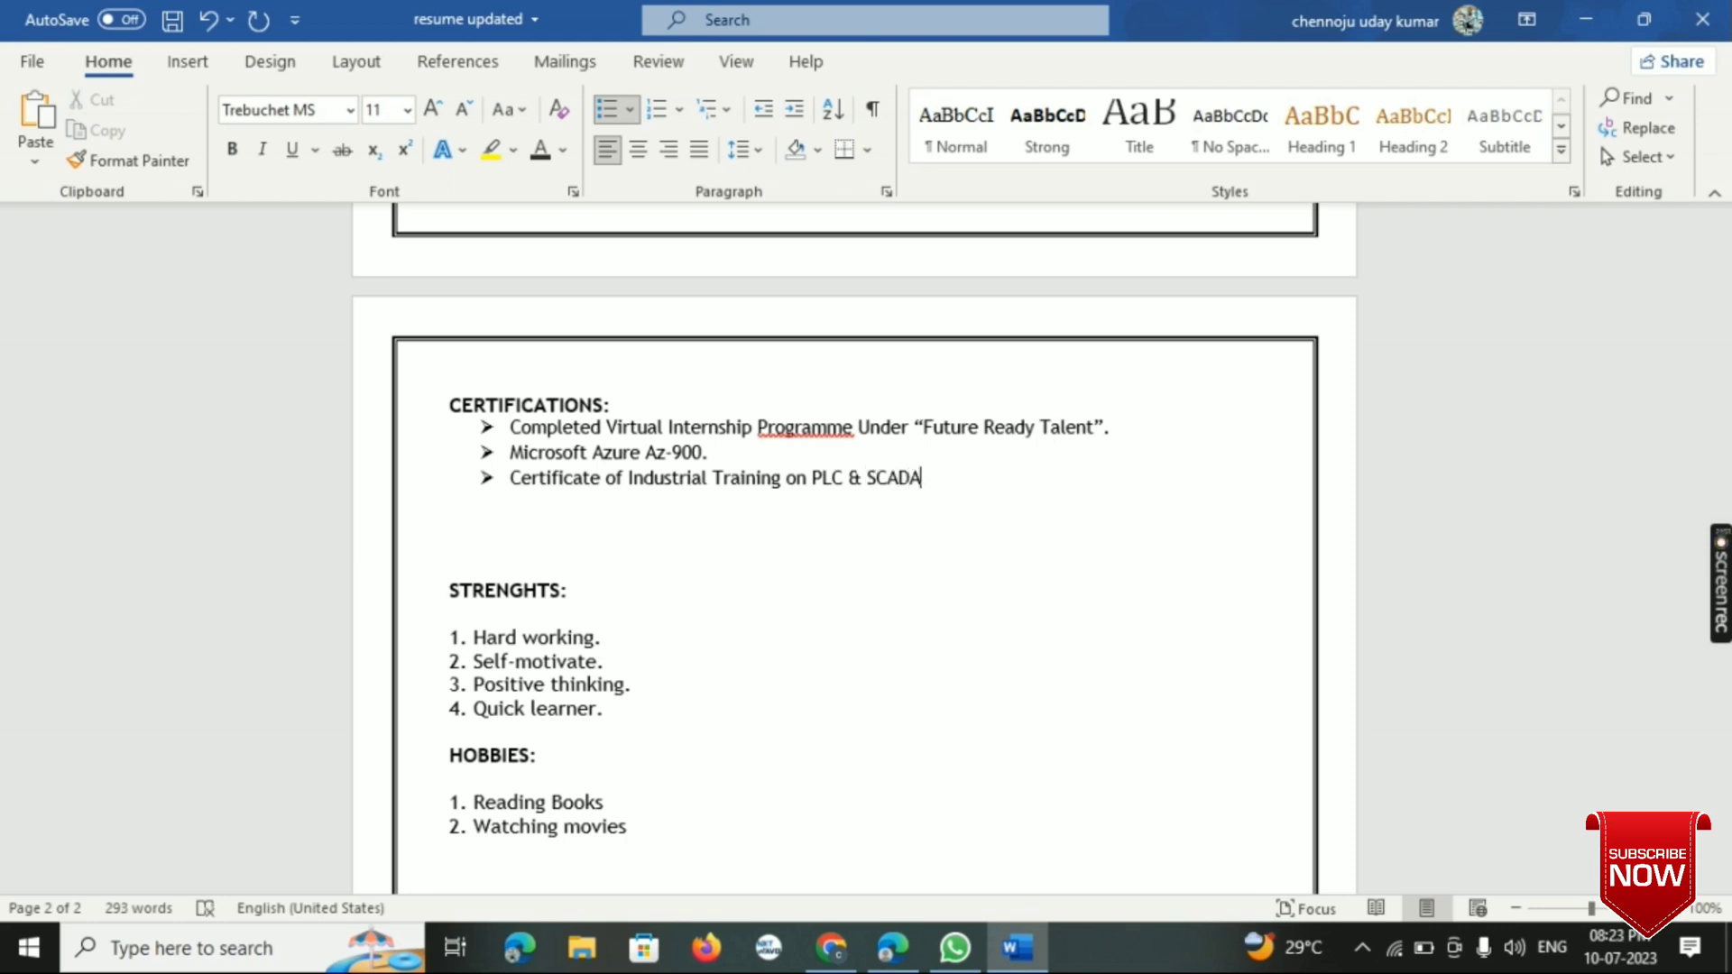
type(".")
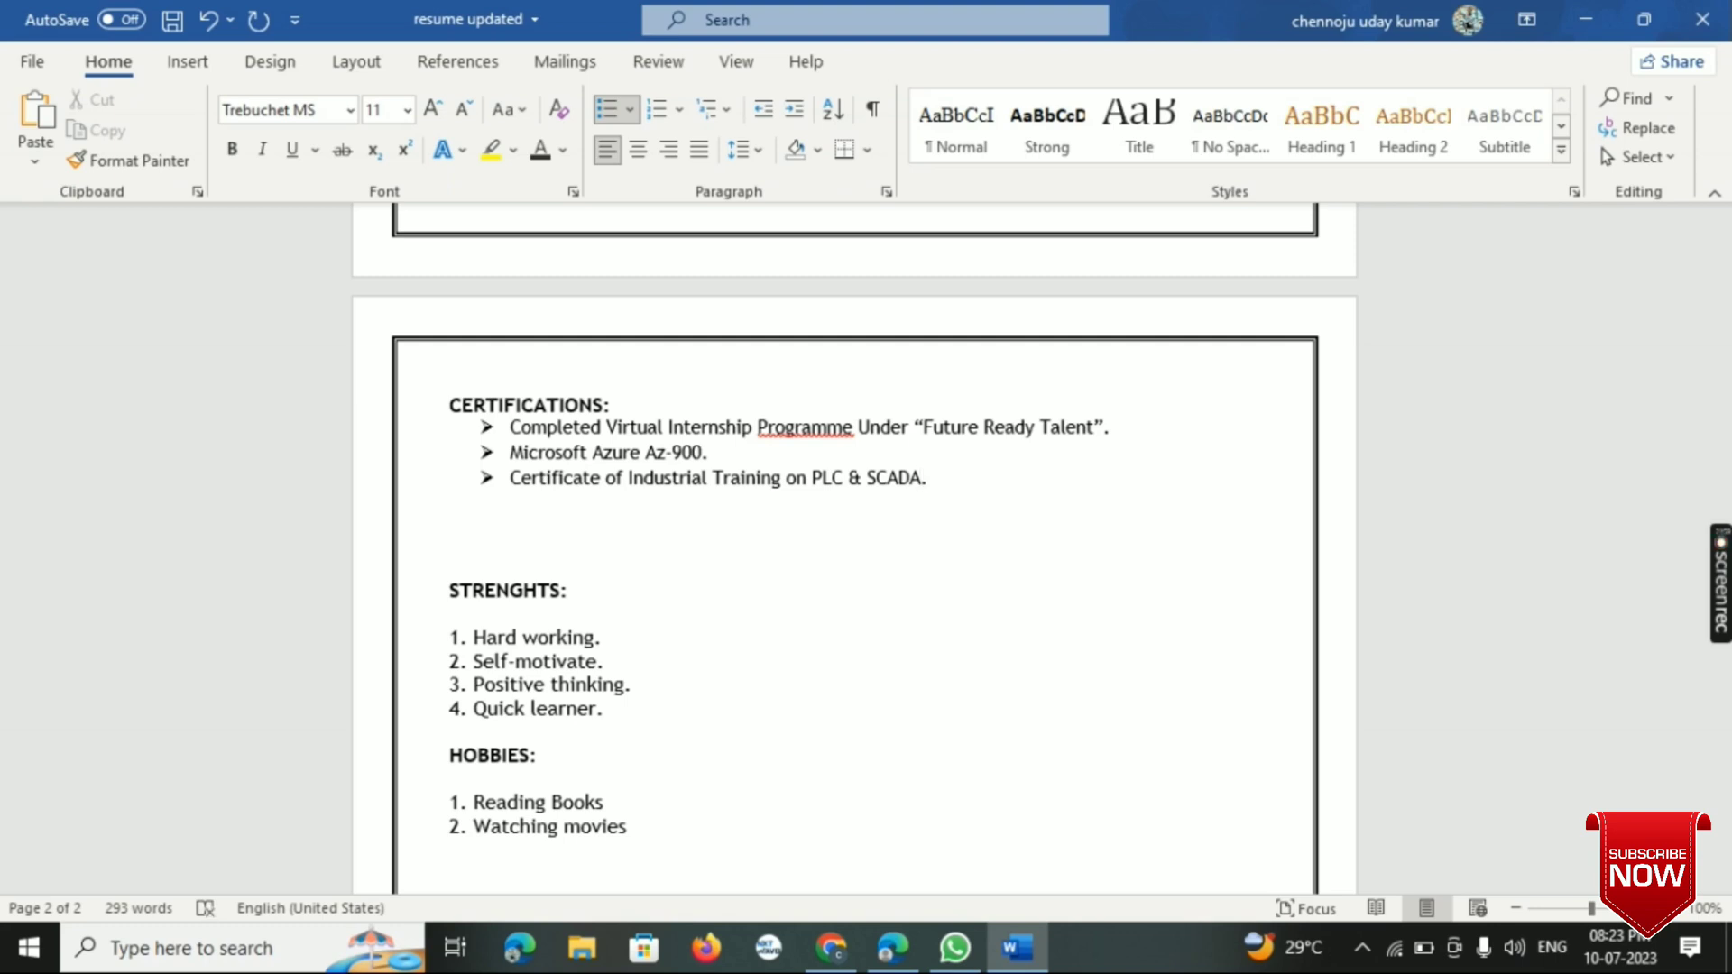
- Remove the extra blank lines between the certifications list and the STRENGHTS heading
left_click(452, 557)
key("BackSpace")
key("BackSpace")
key("BackSpace")
key("Left")
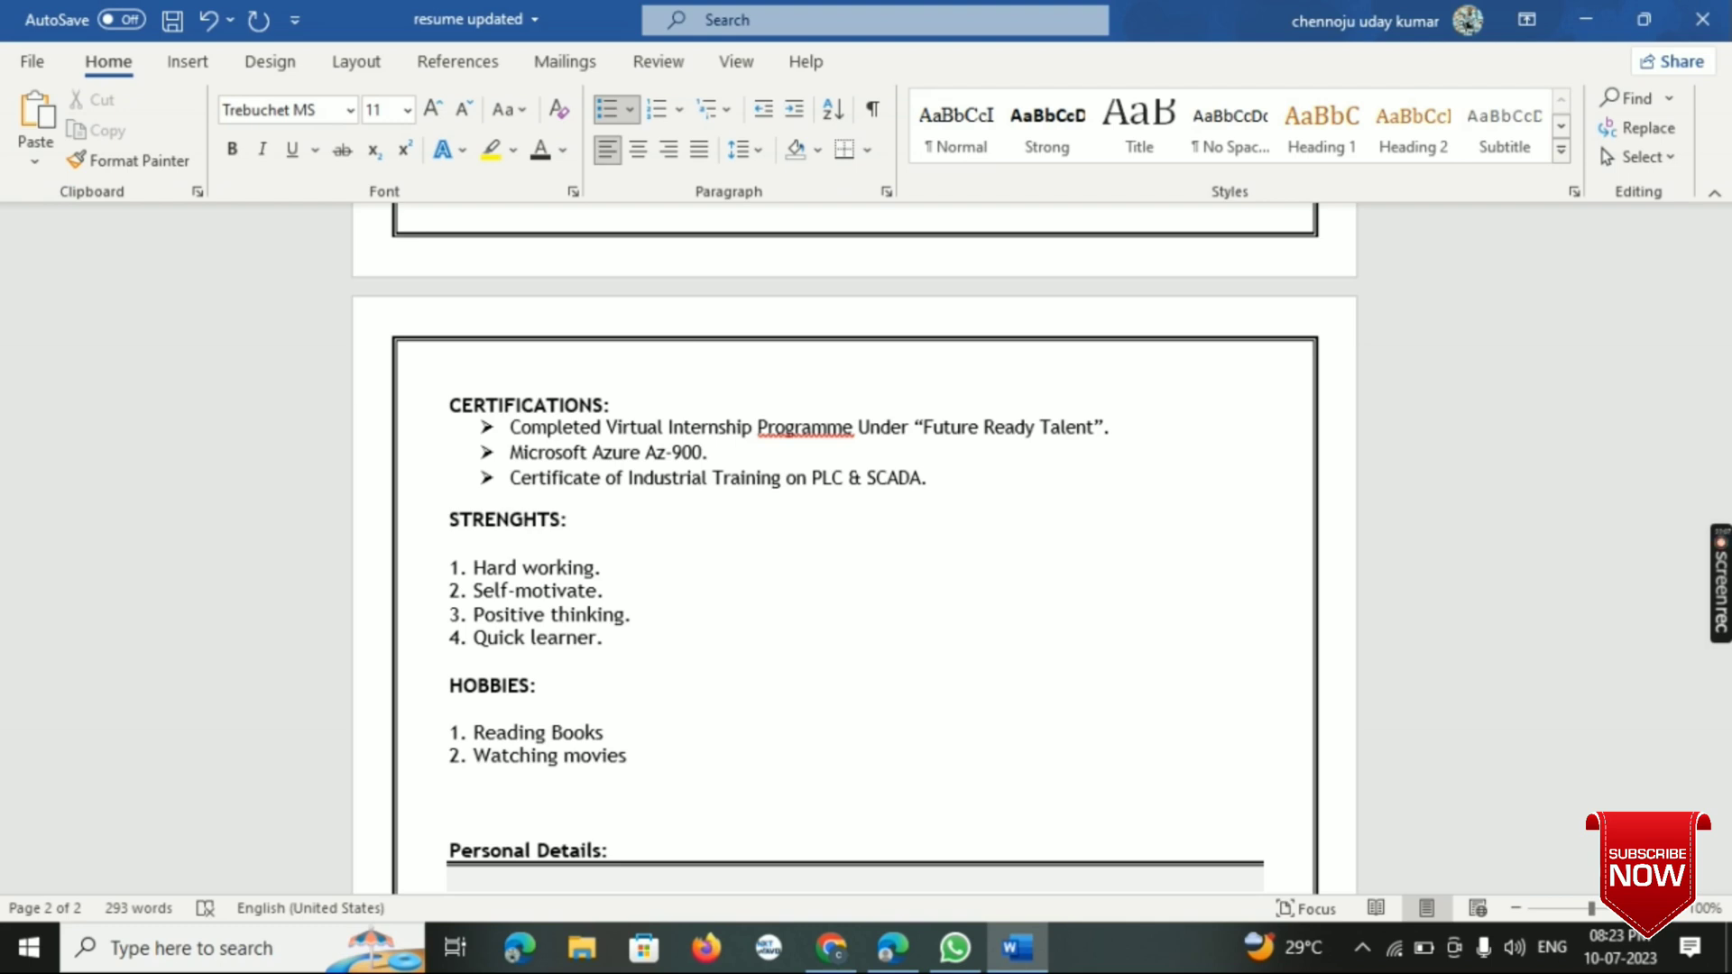
- Replace the first item in the HOBBIES list with "Listening to Music"
scroll(278, 578, "down", 3)
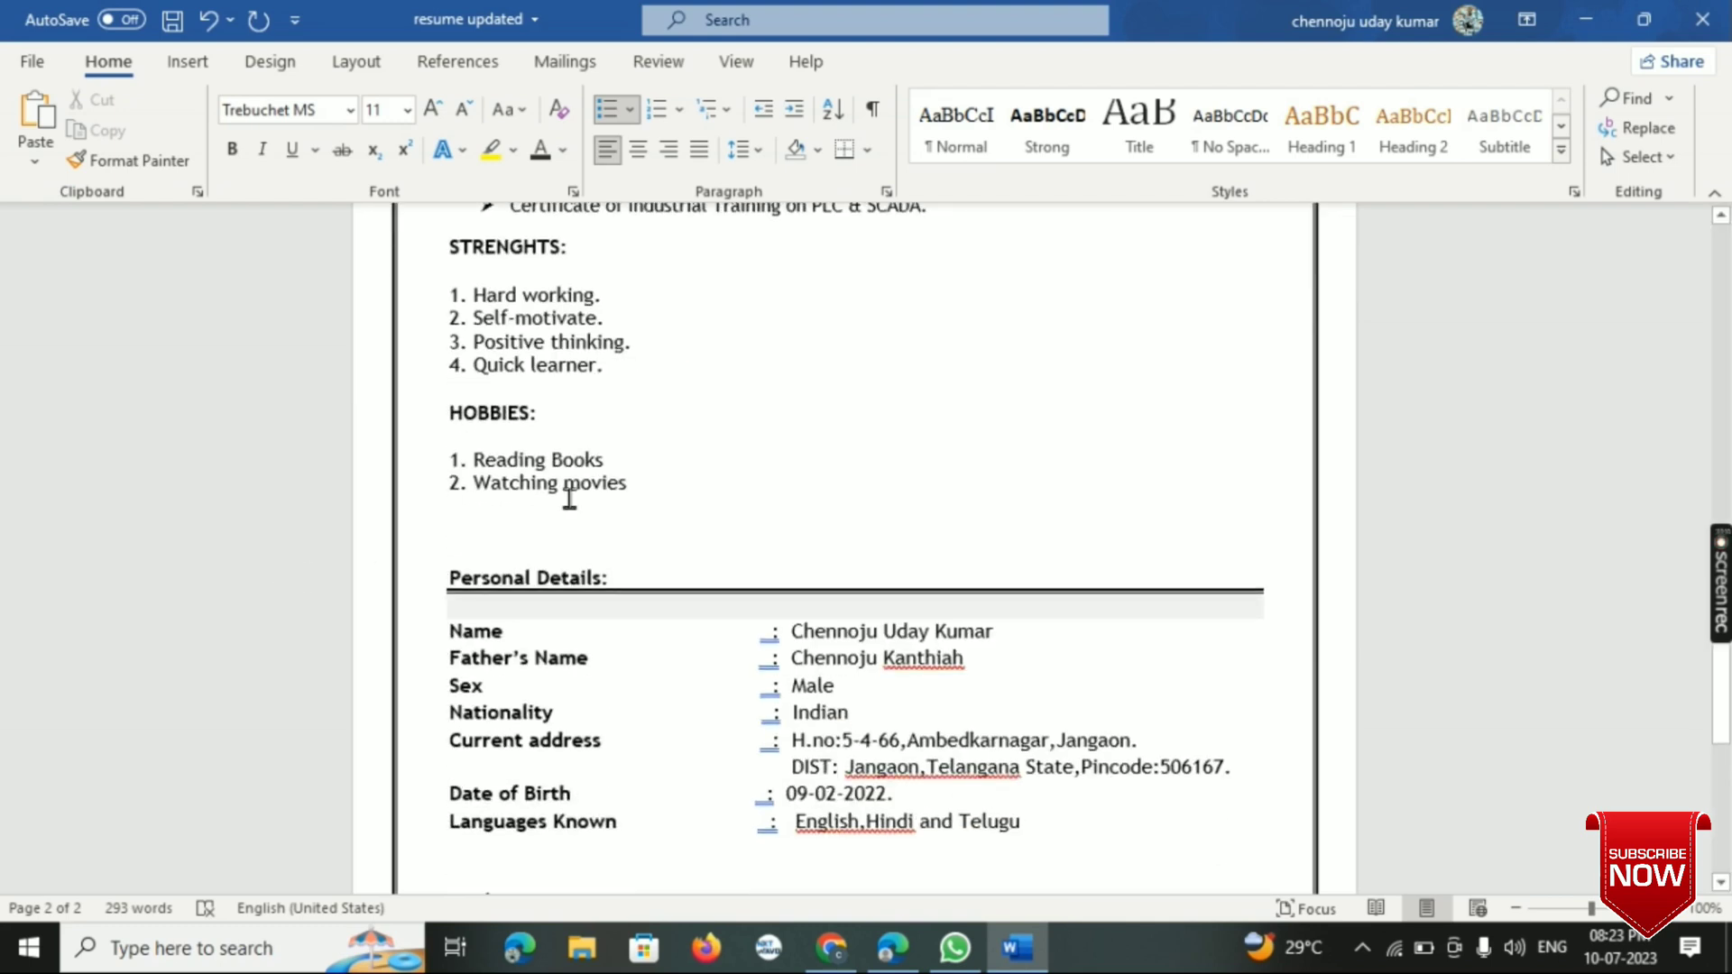
left_click(612, 458)
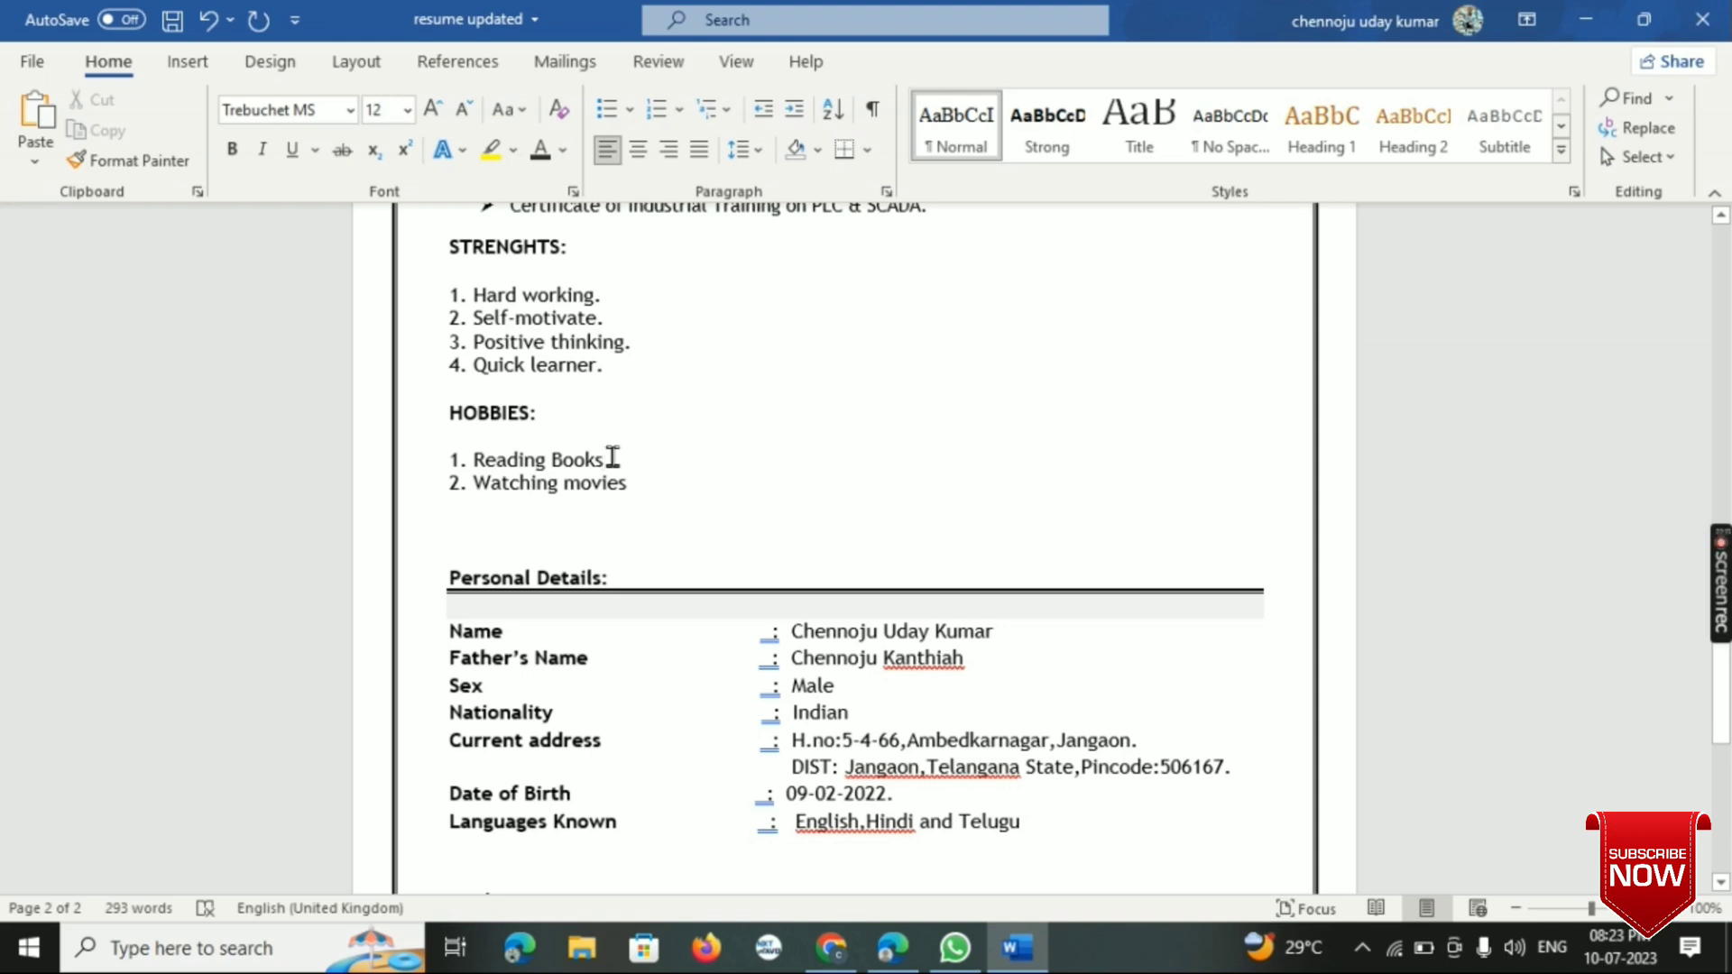
key("BackSpace")
key("BackSpace")
key("BackSpace")
key("BackSpace")
key("BackSpace")
key("BackSpace")
key("BackSpace")
key("BackSpace")
key("BackSpace")
key("BackSpace")
key("BackSpace")
key("BackSpace")
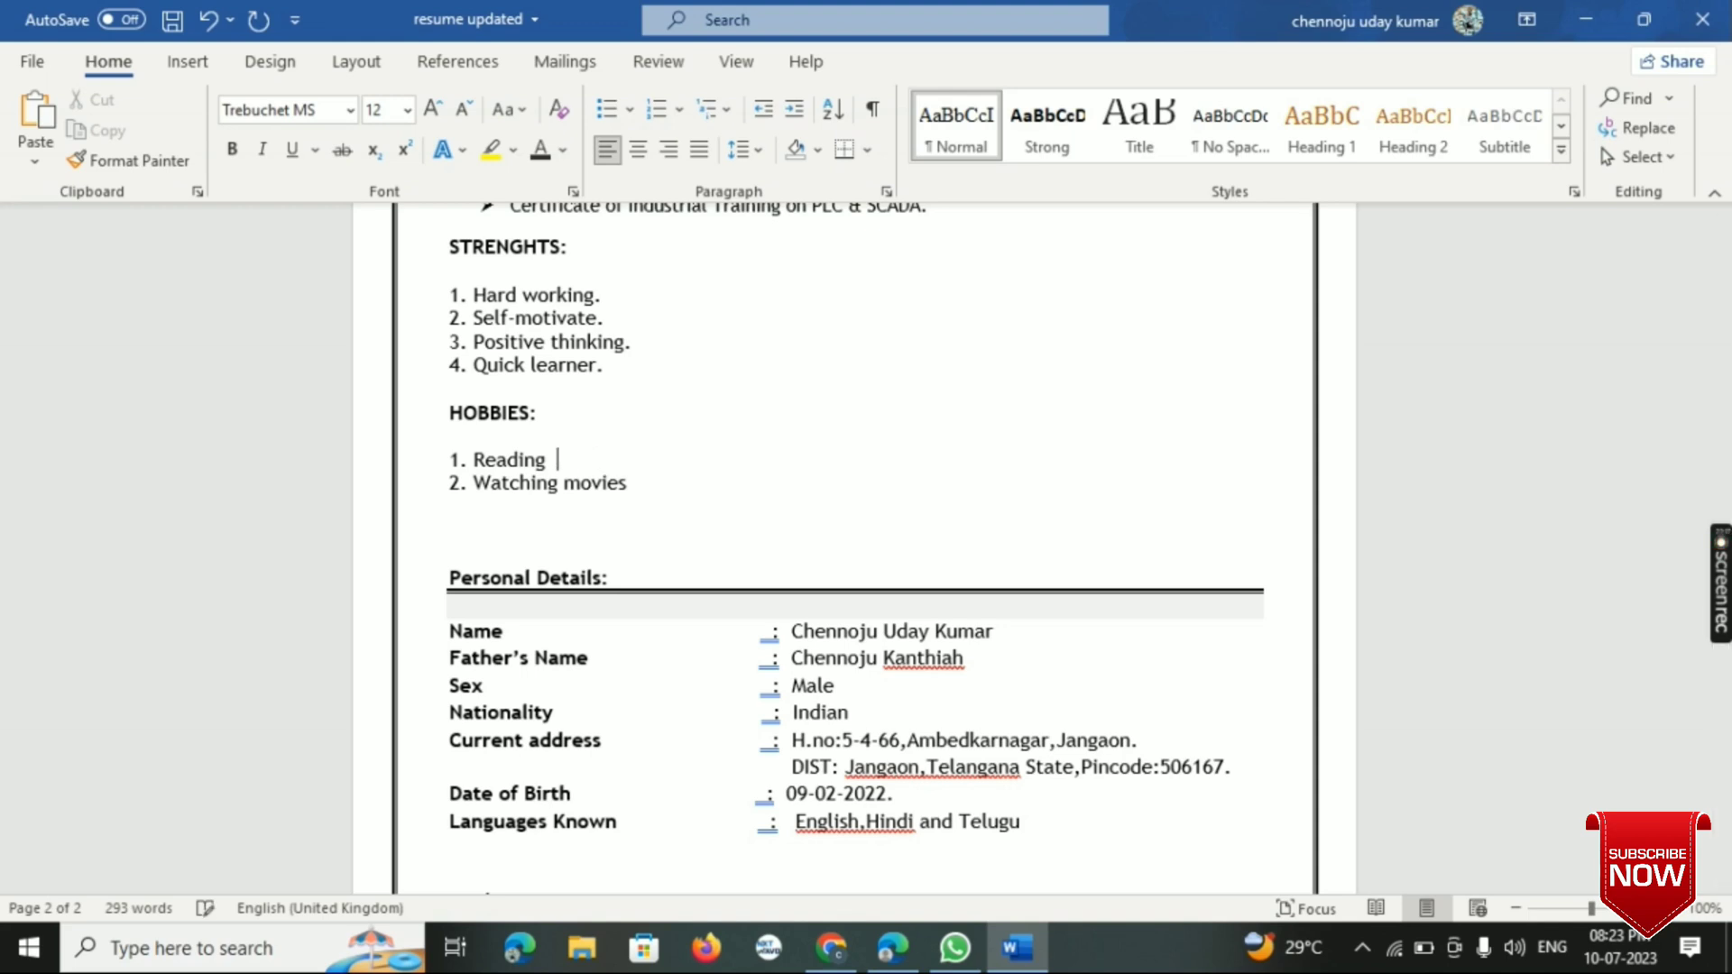
key("BackSpace")
type("I")
key("BackSpace")
type("Listening to ")
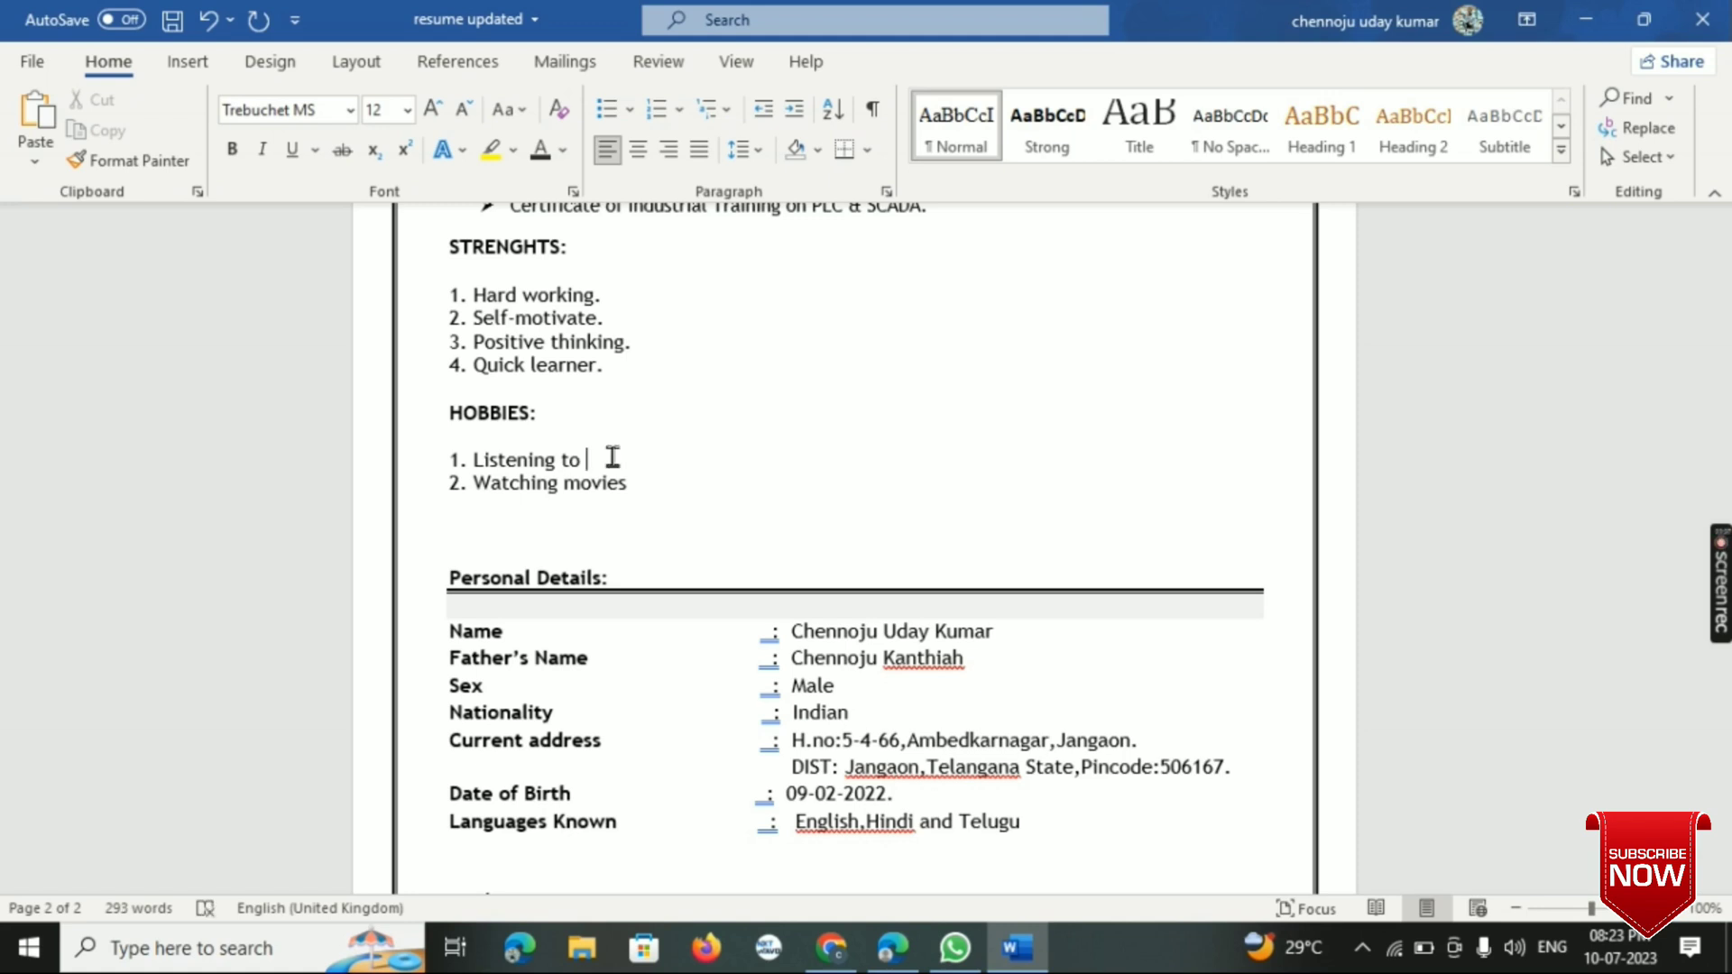
type("MU")
key("BackSpace")
type("usic")
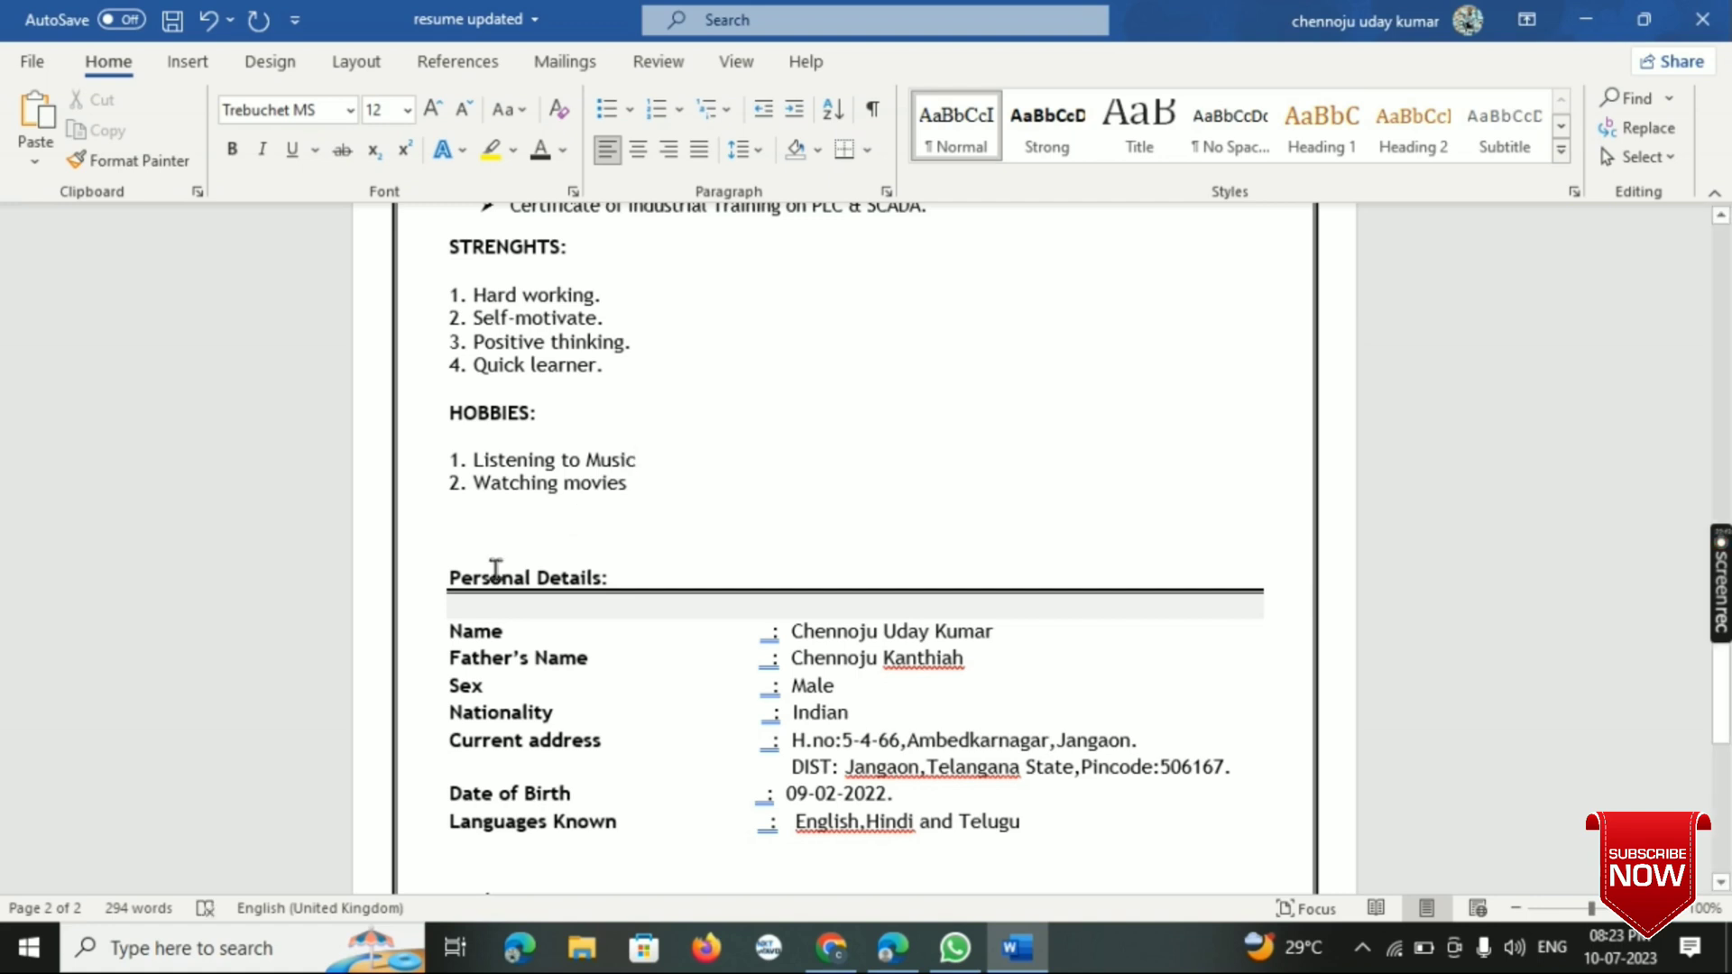
- Delete two blank lines between the hobbies list and the Personal Details heading
left_click(445, 534)
key("BackSpace")
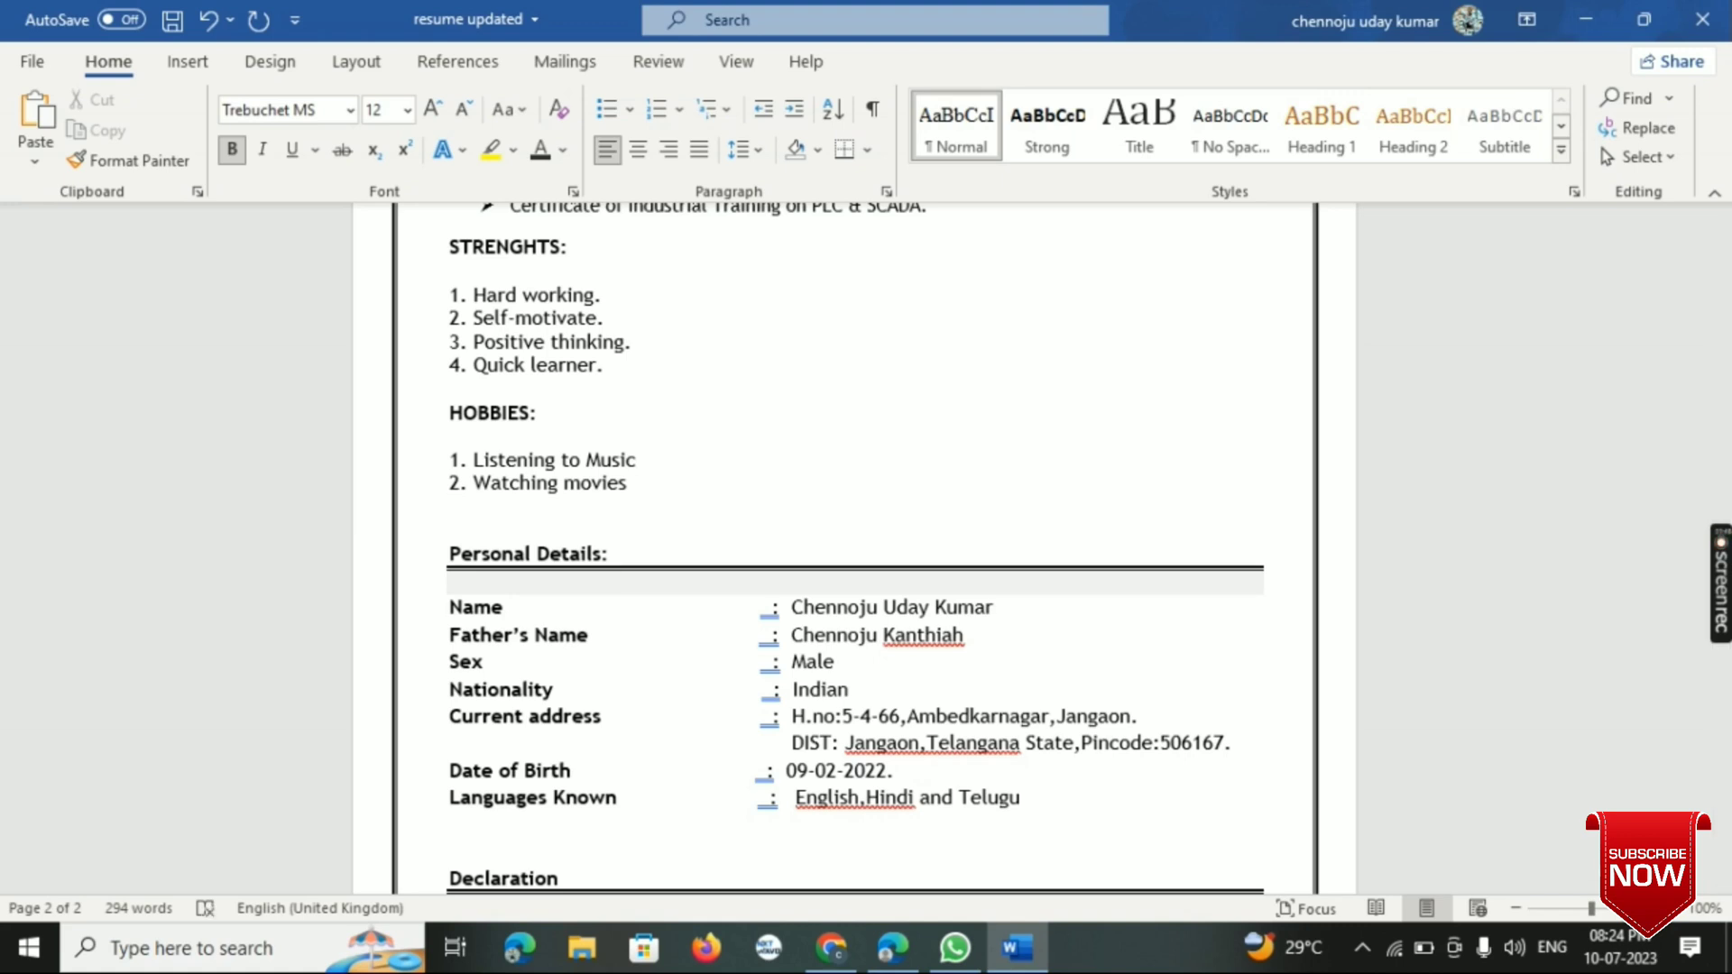
key("Delete")
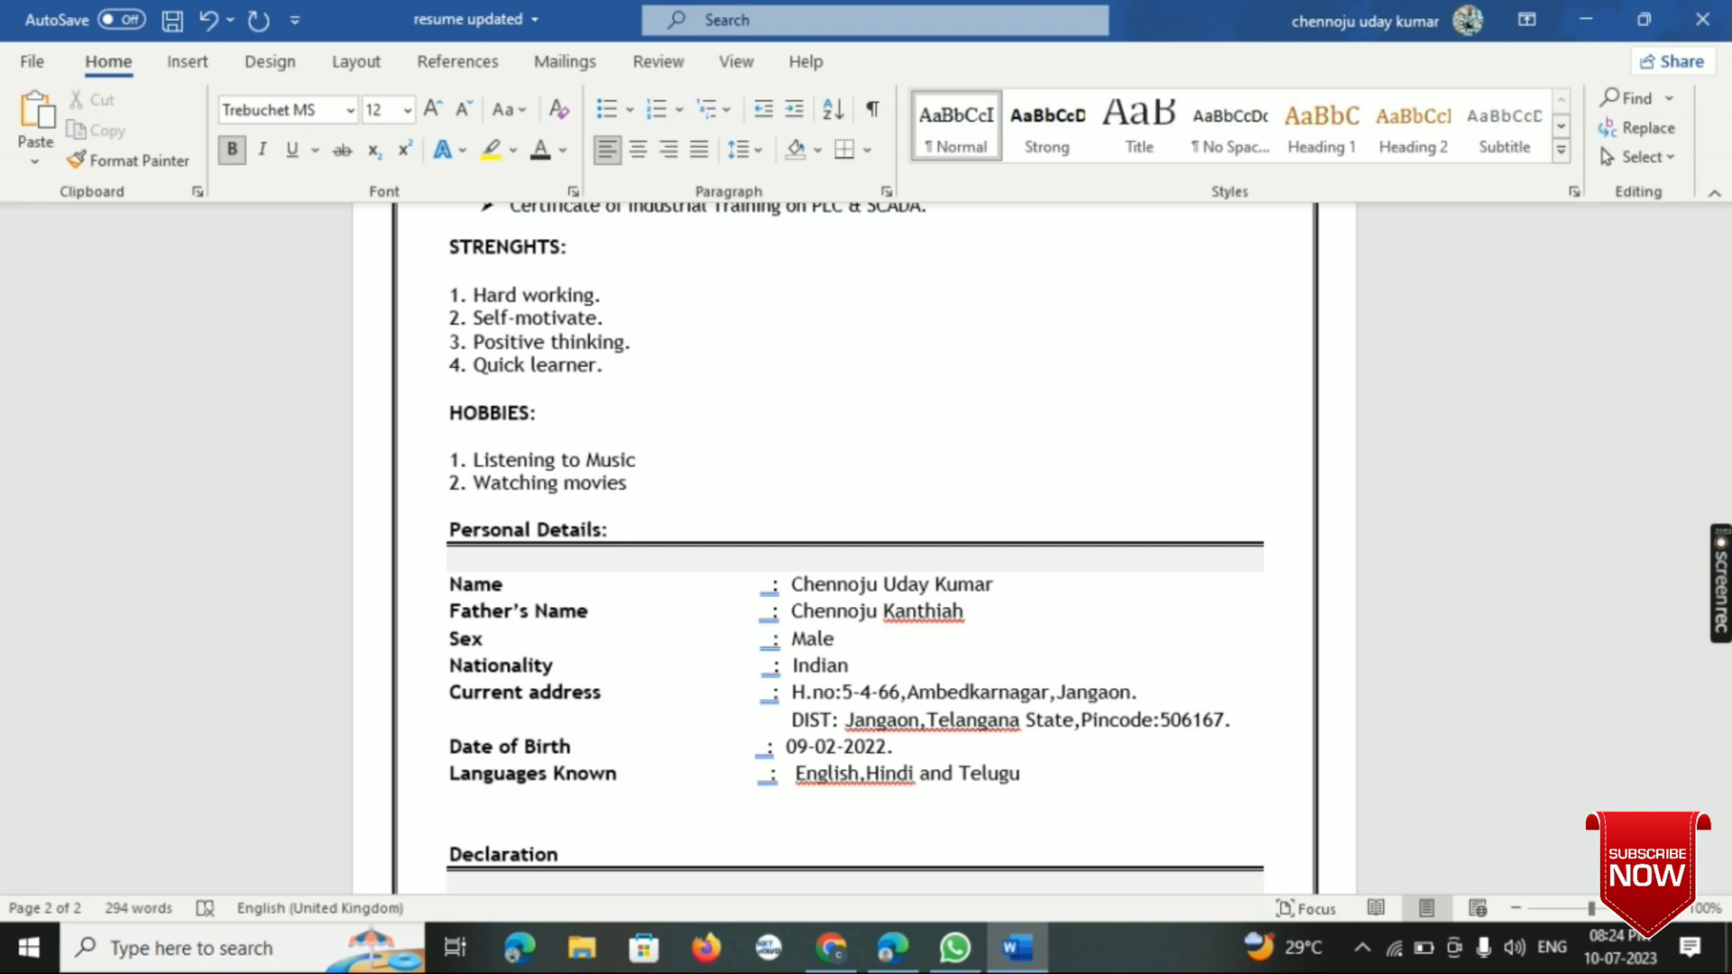
- Insert a blank line between the CERTIFICATIONS heading and its first bullet
scroll(695, 355, "up", 5)
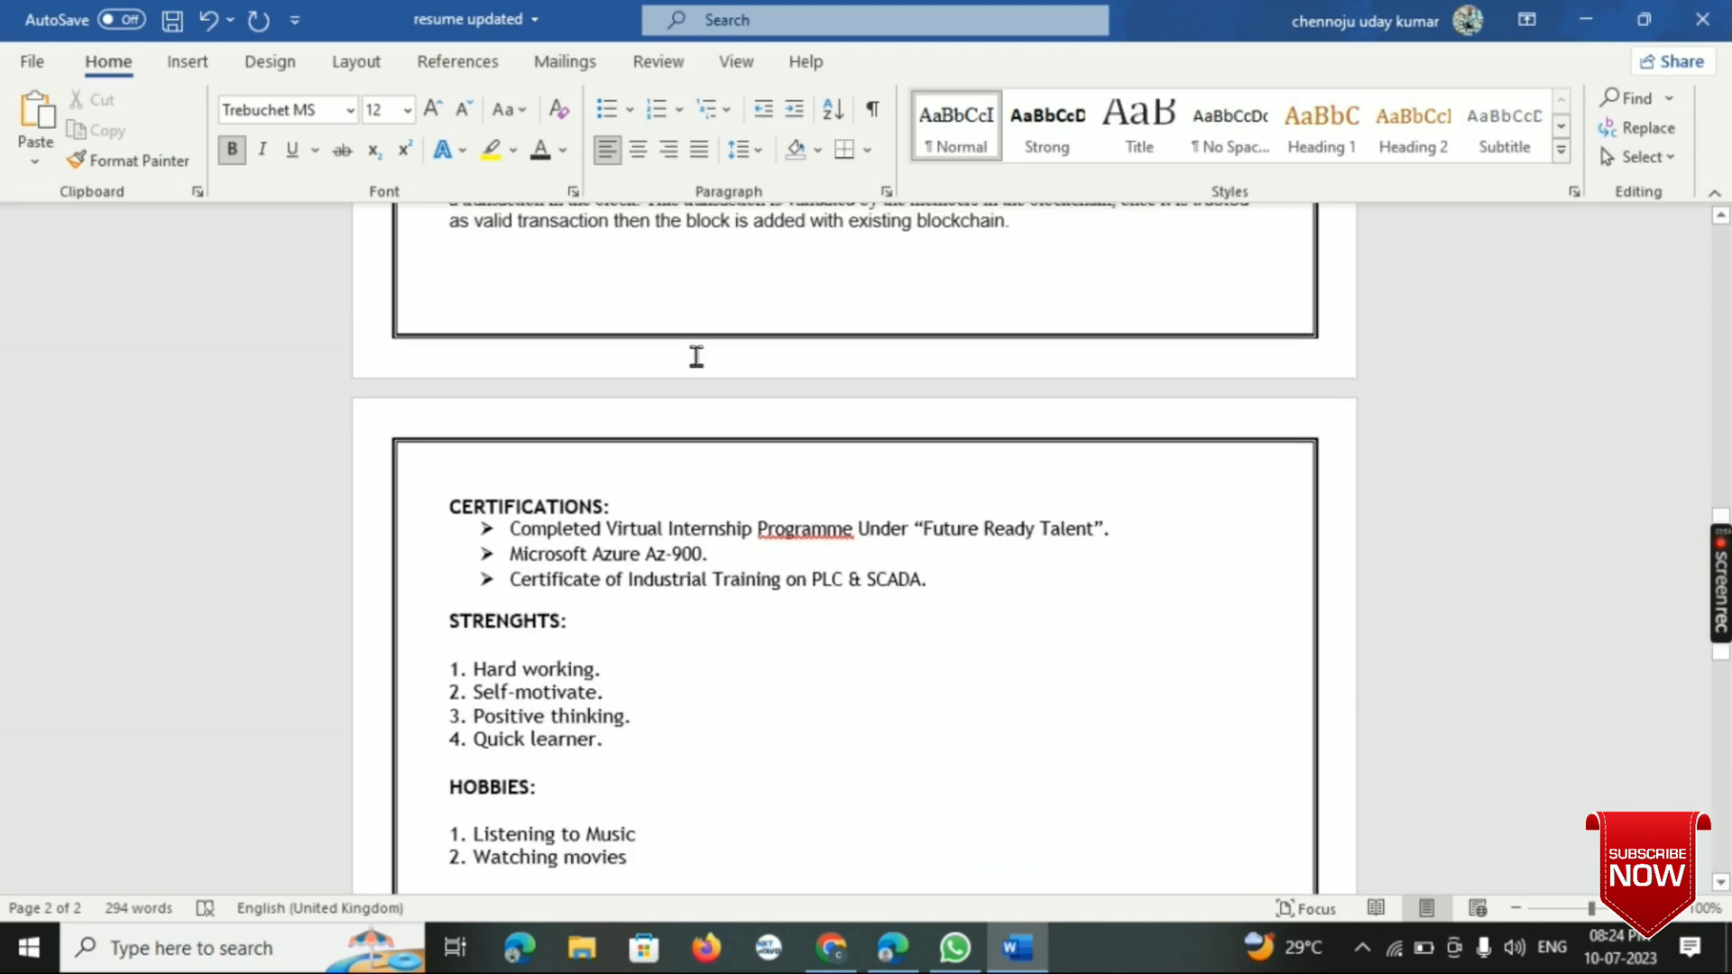
left_click(636, 503)
key("Return")
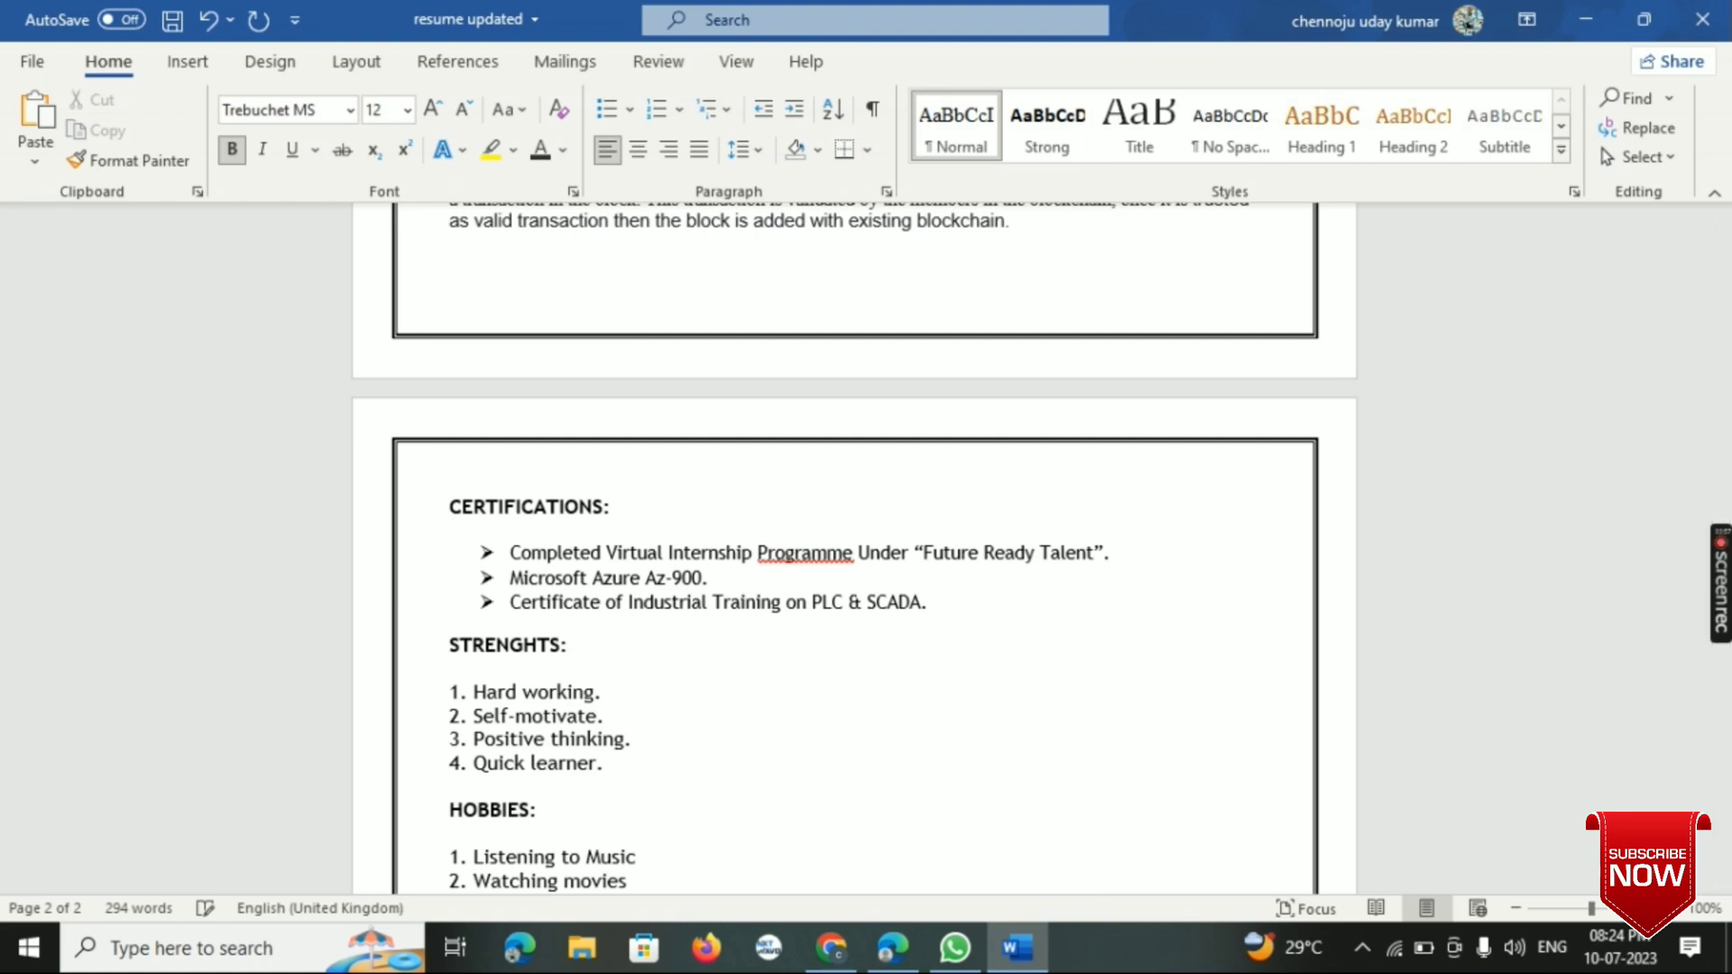
- Review both pages of the edited resume, from the header and academic table to the personal details and declaration
scroll(636, 502, "down", 3)
scroll(854, 541, "down", 2)
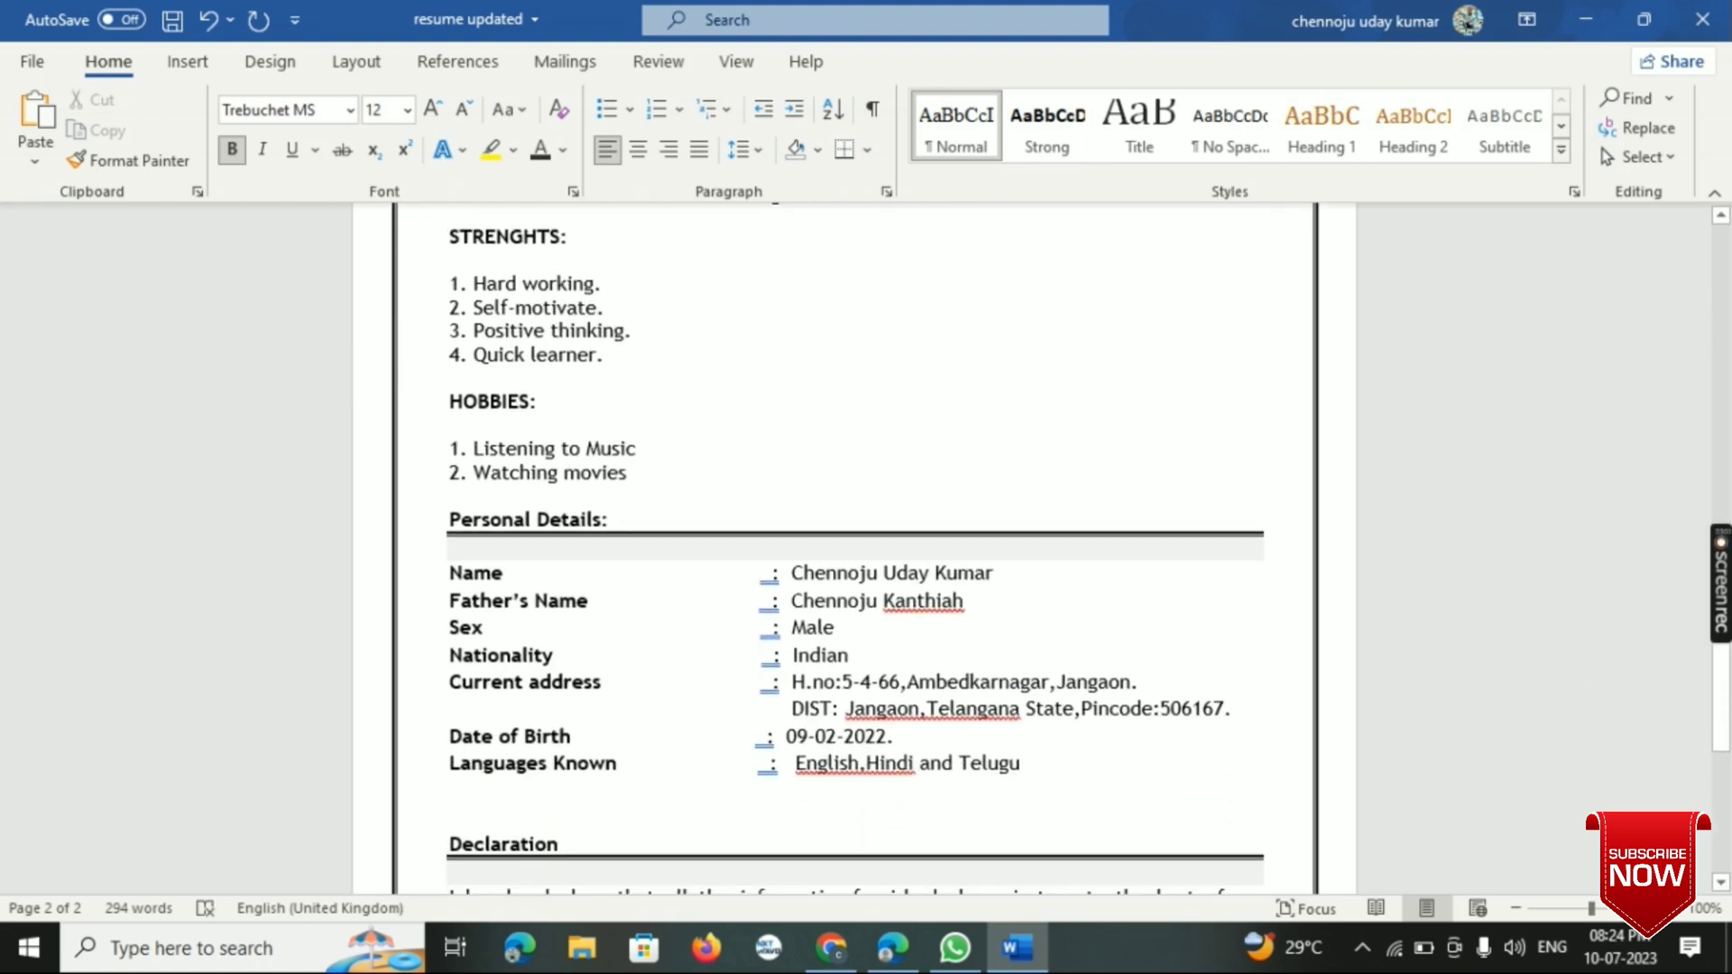
scroll(855, 541, "down", 4)
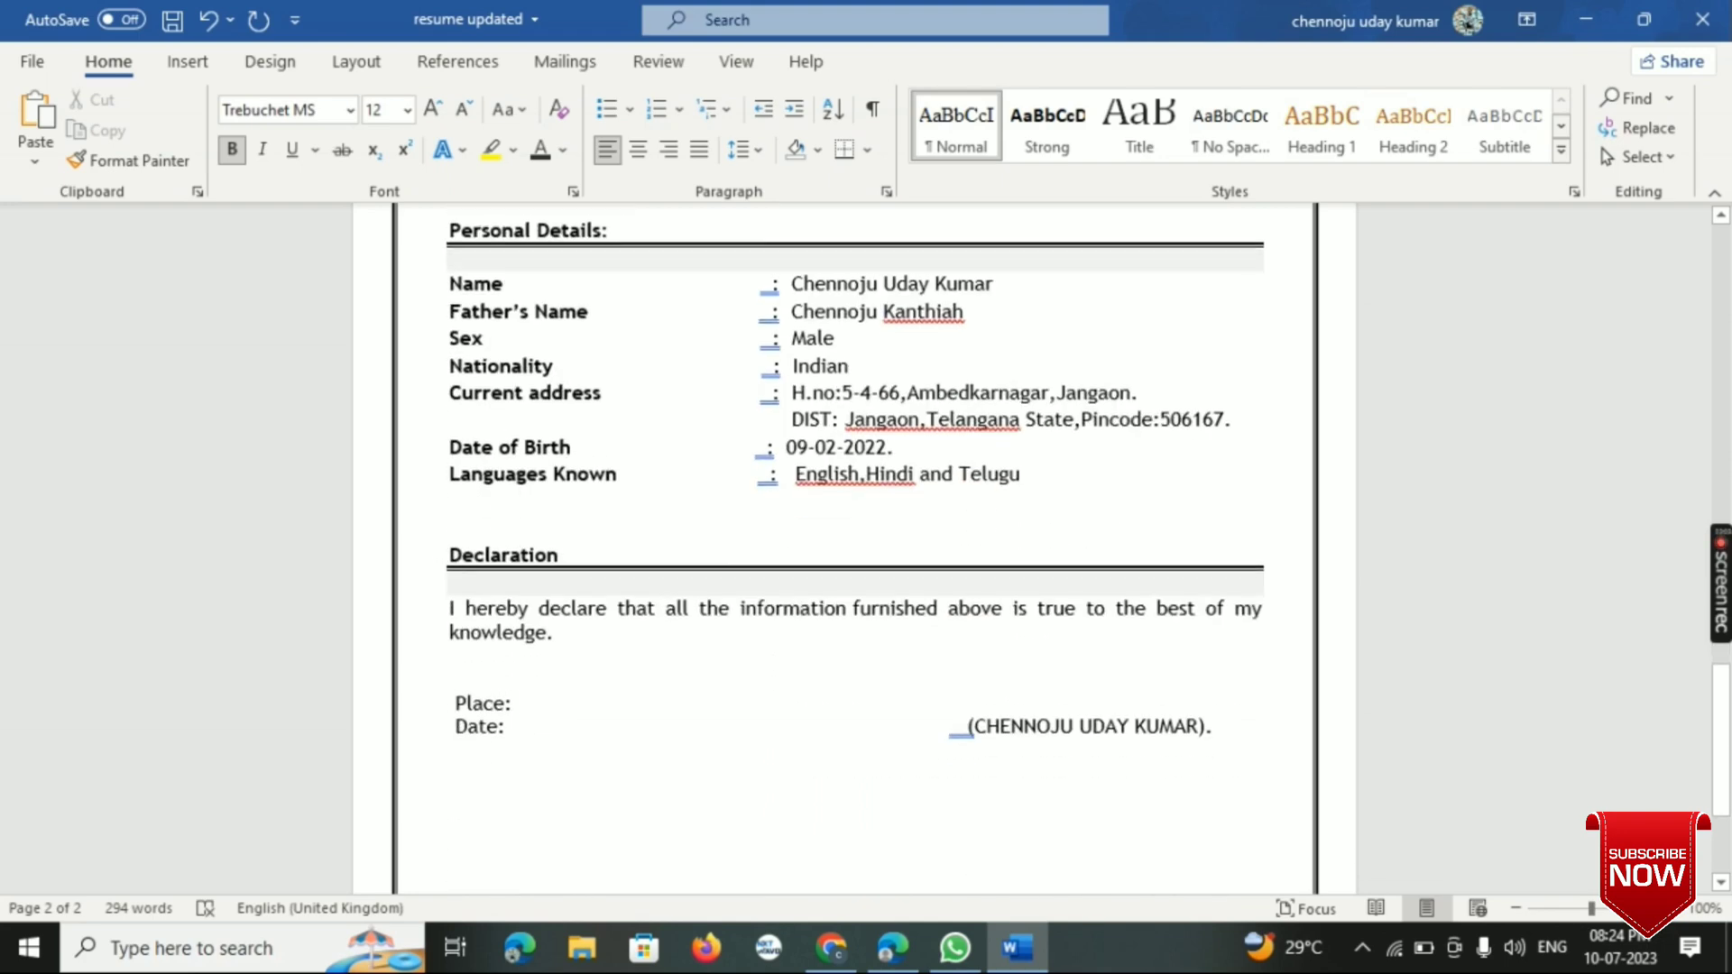
scroll(854, 542, "down", 2)
scroll(854, 541, "up", 20)
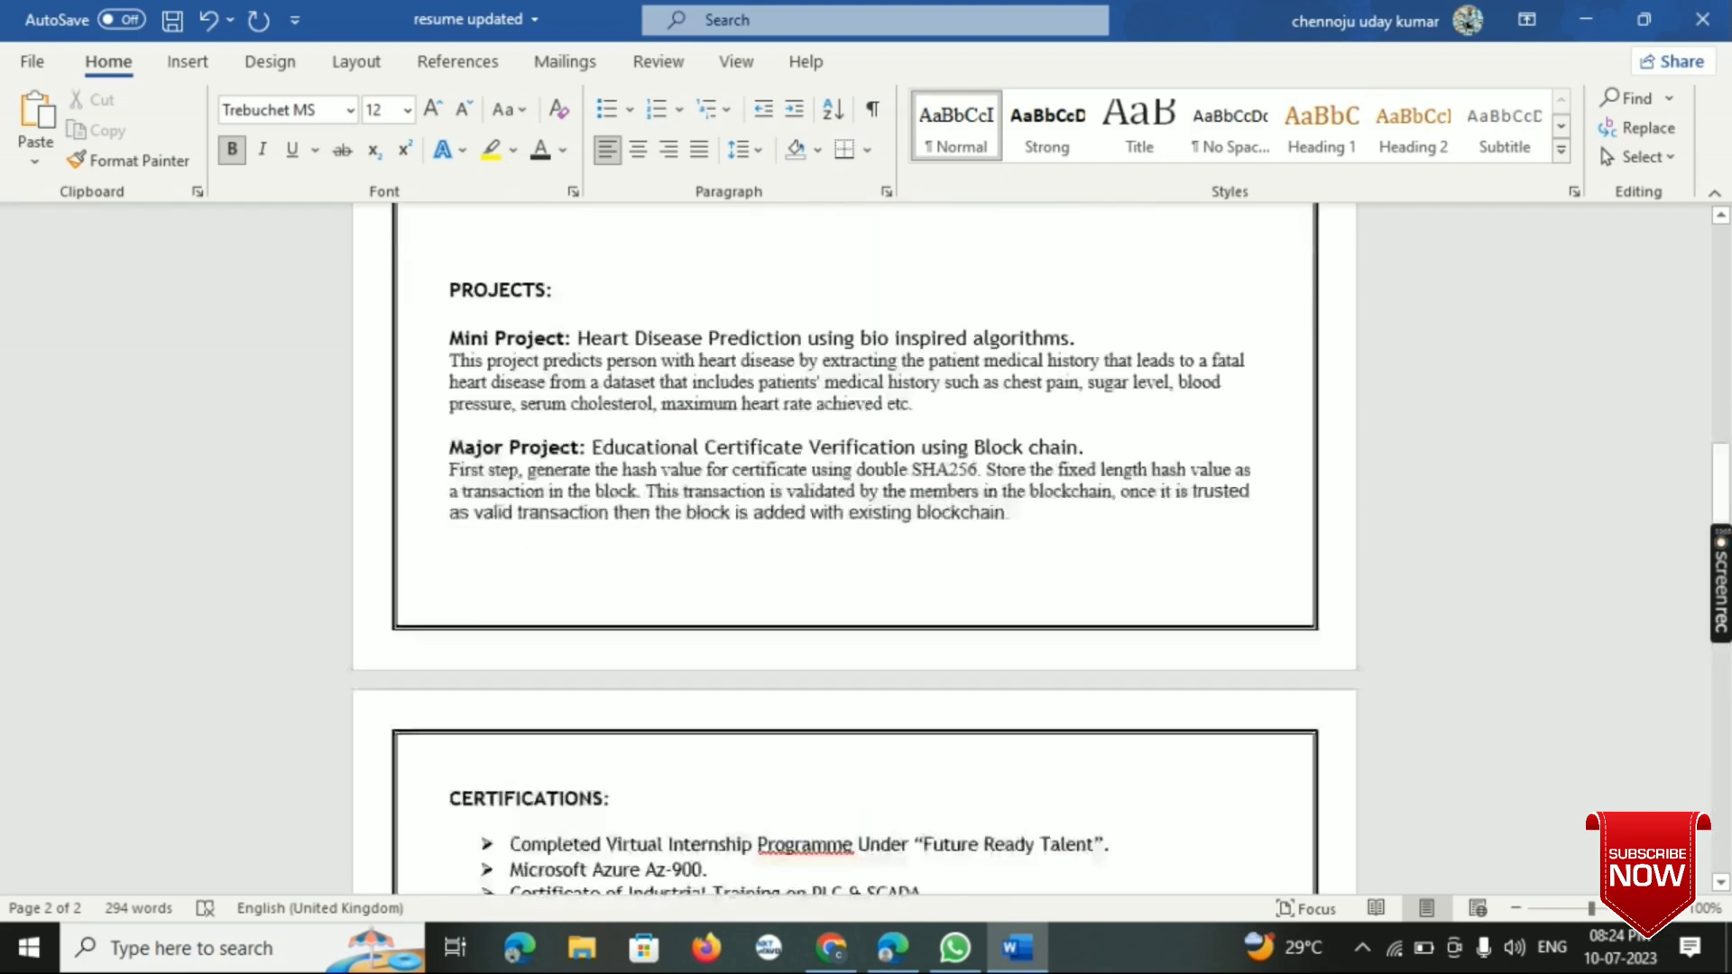
scroll(854, 541, "down", 3)
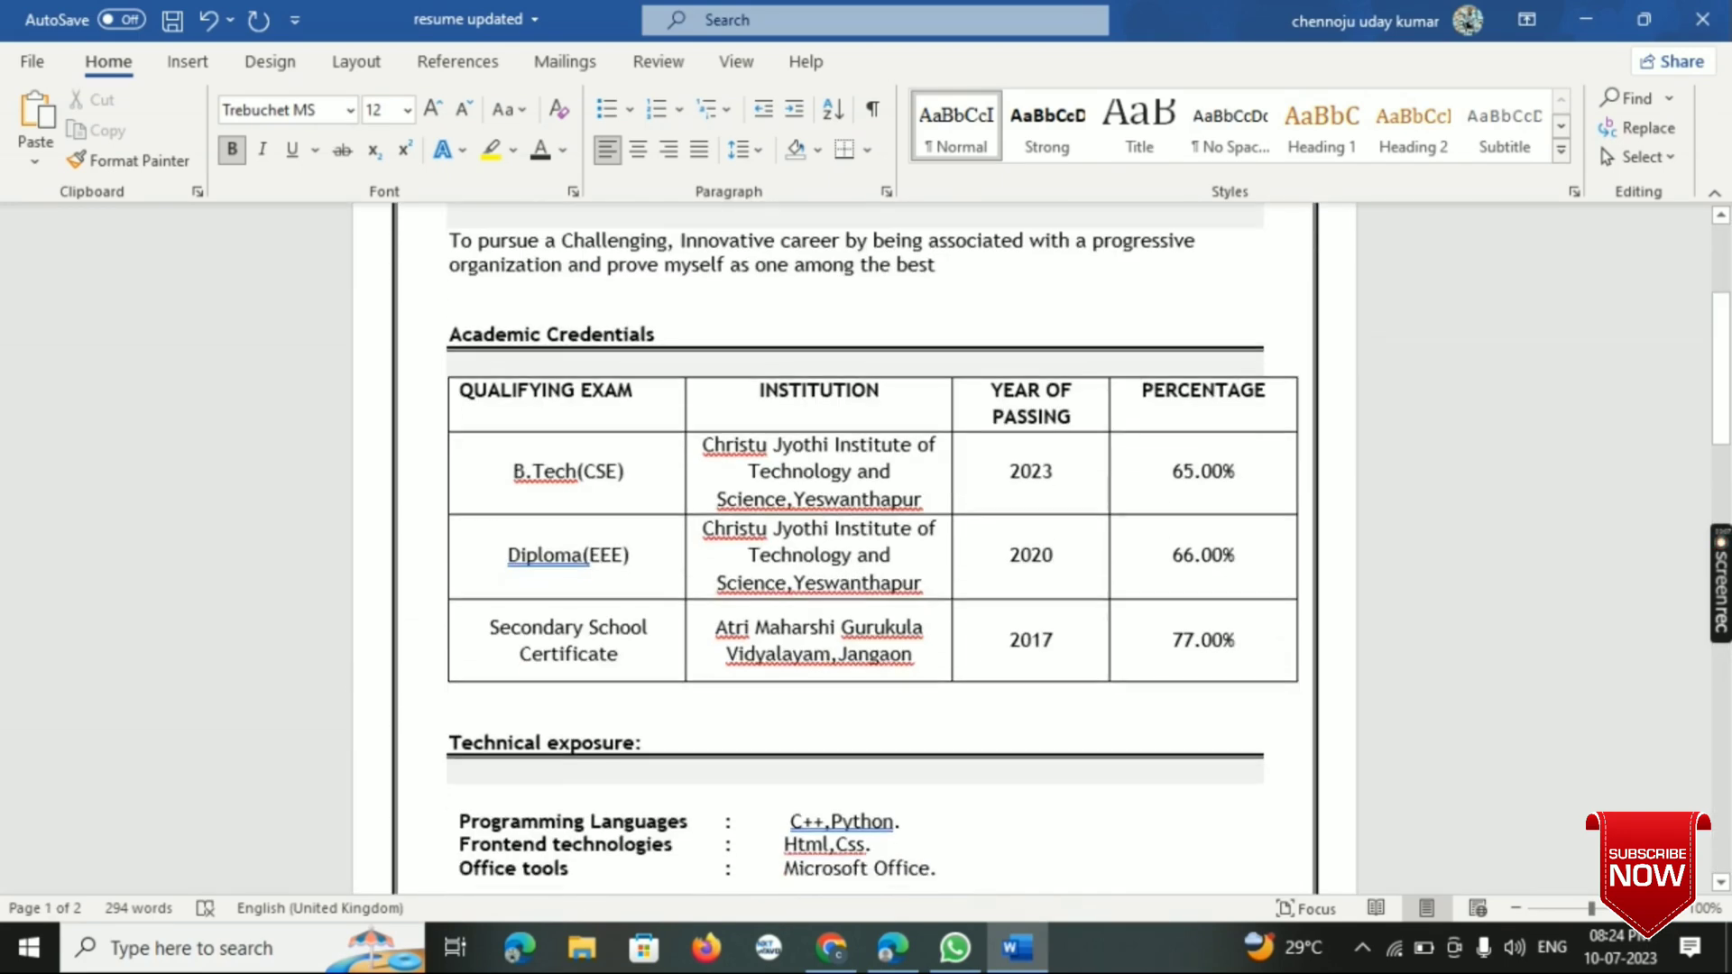
scroll(854, 541, "up", 3)
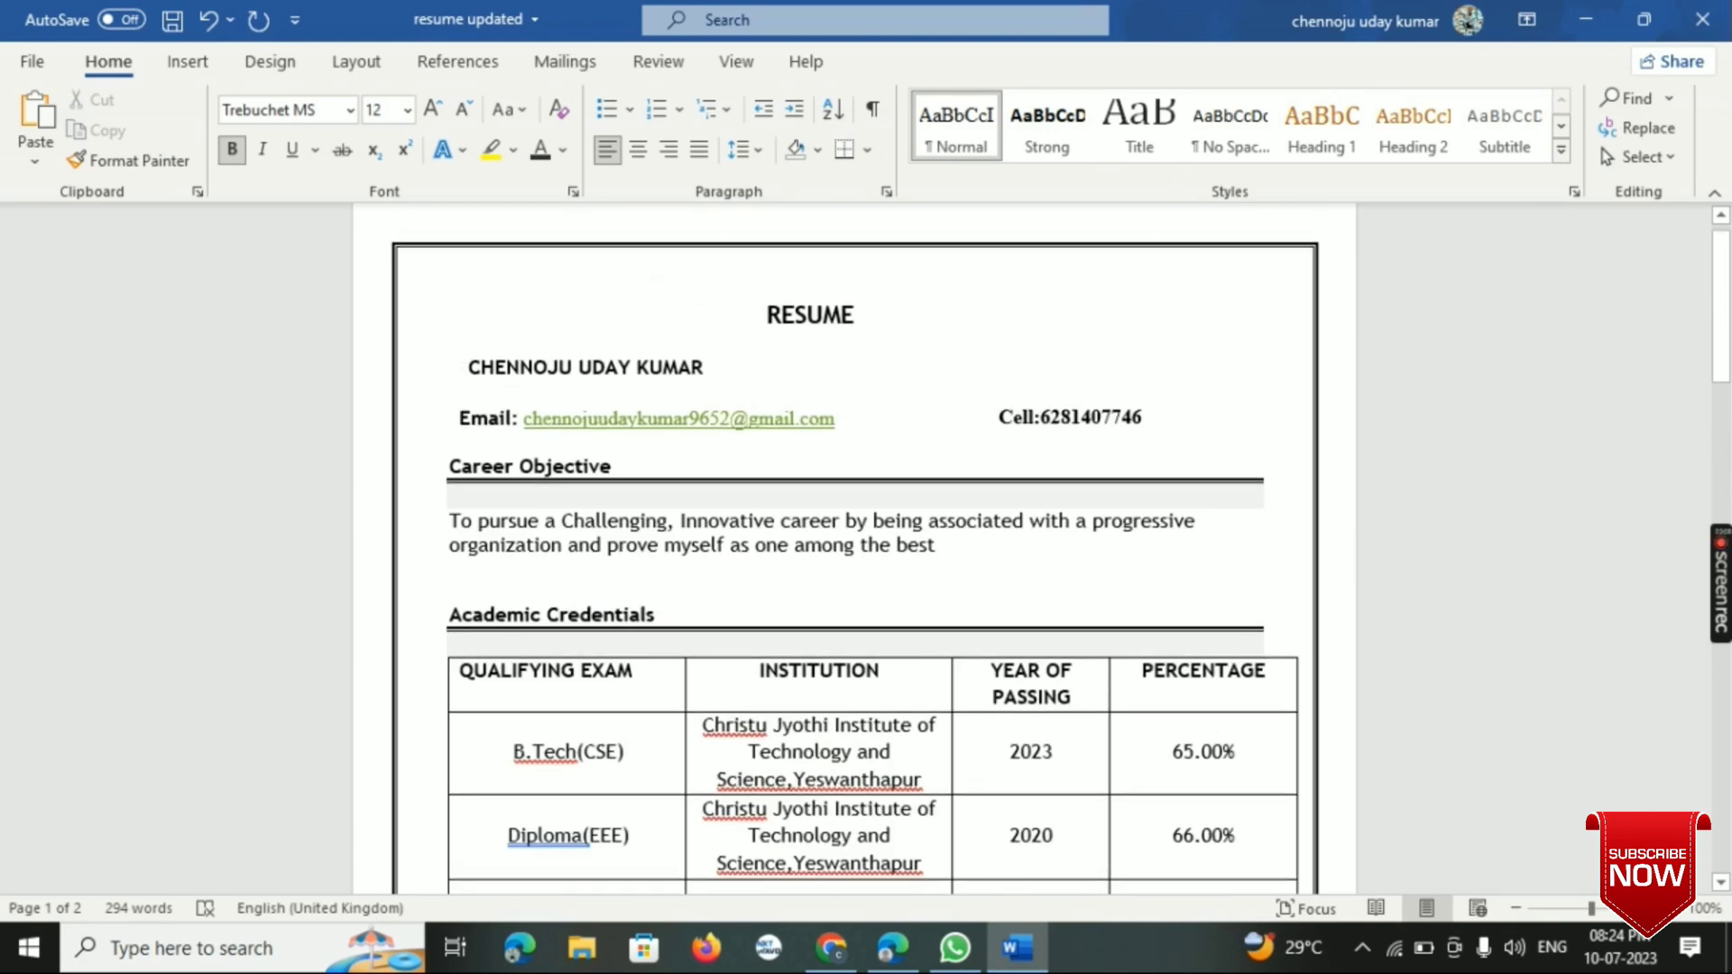
scroll(854, 541, "down", 1)
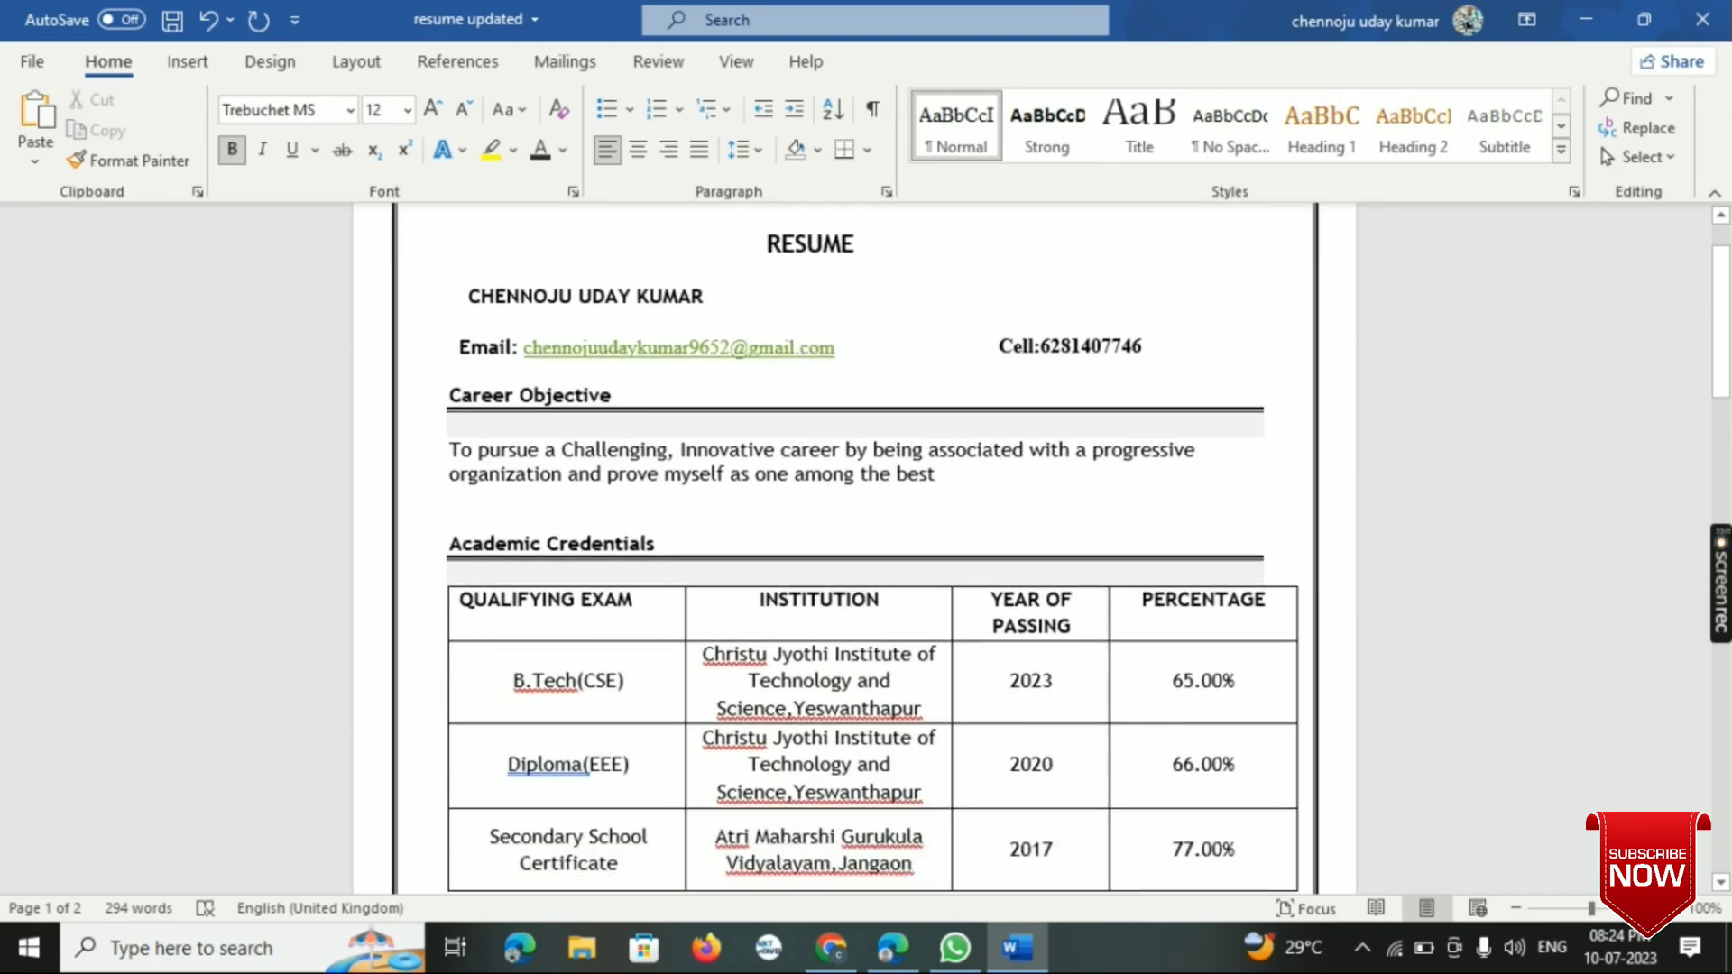
scroll(854, 541, "down", 3)
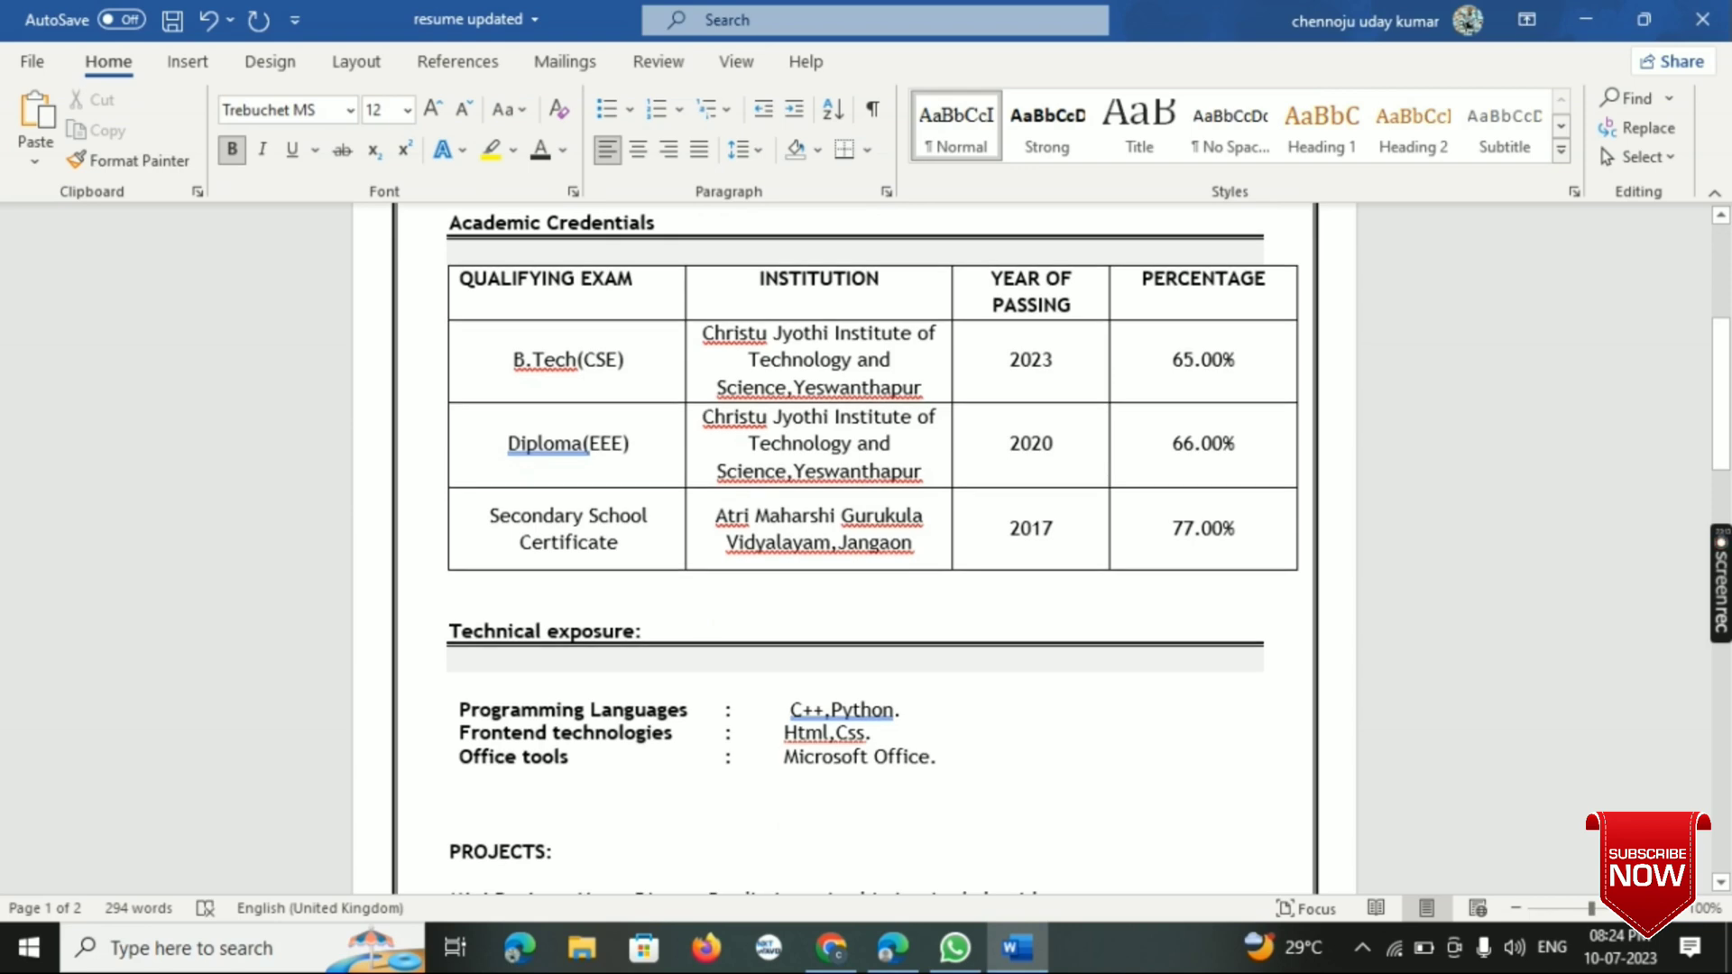
scroll(855, 541, "down", 2)
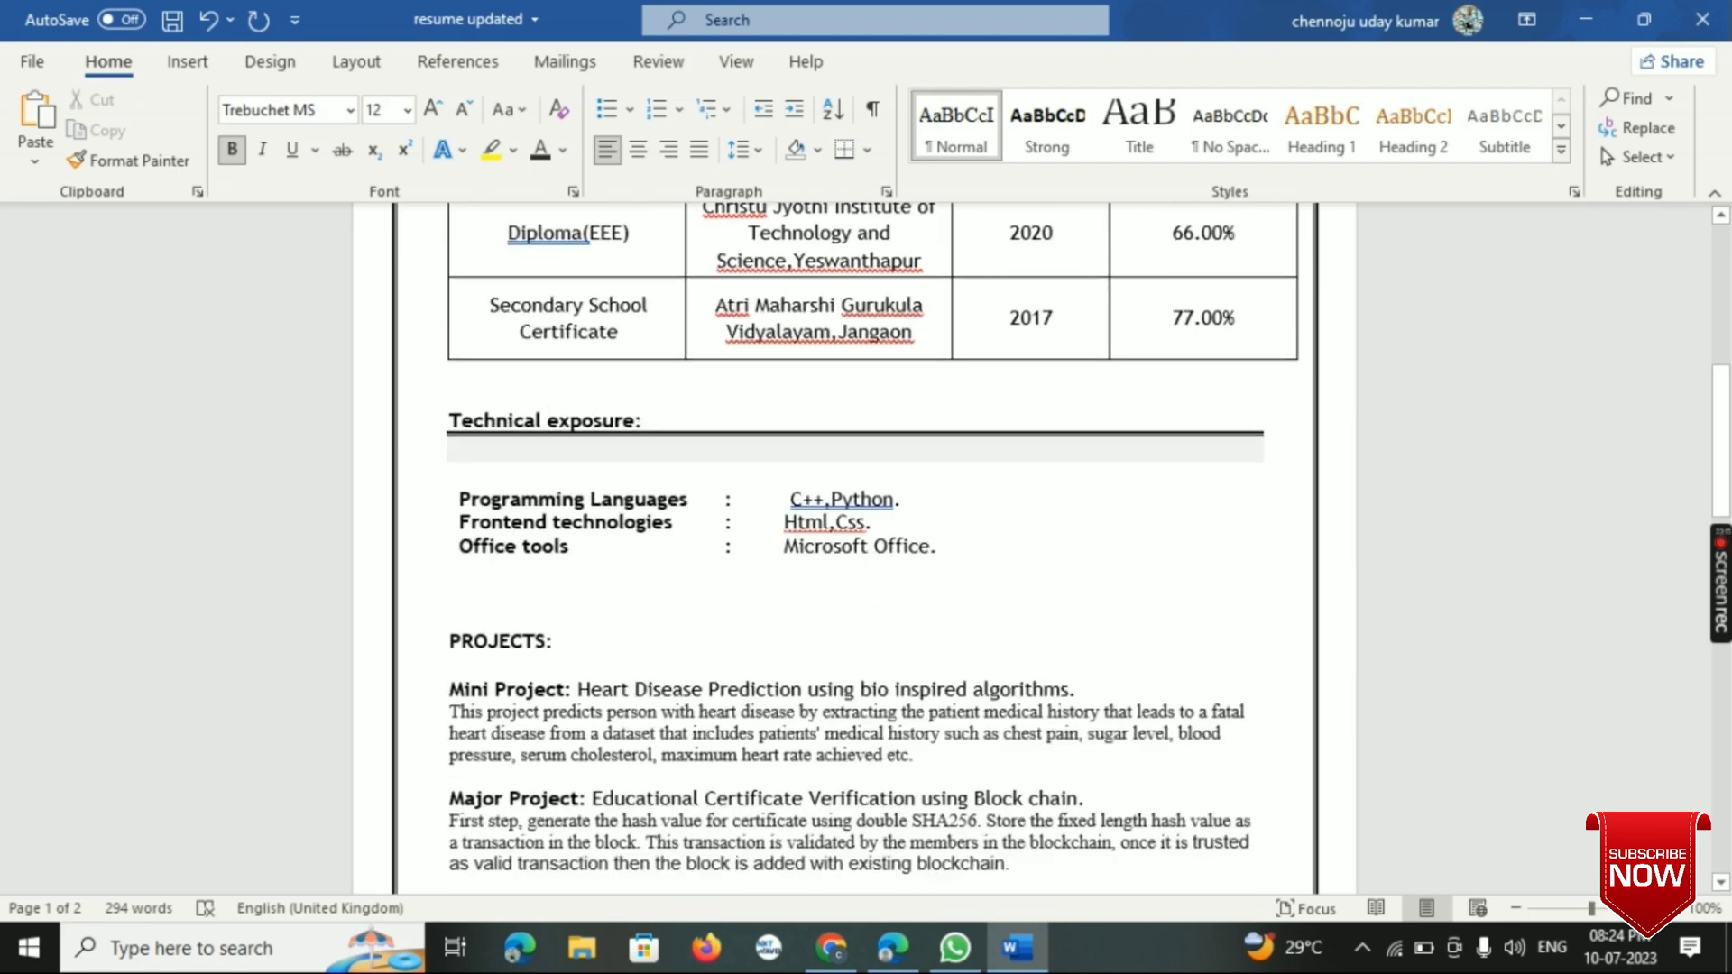
scroll(854, 542, "down", 4)
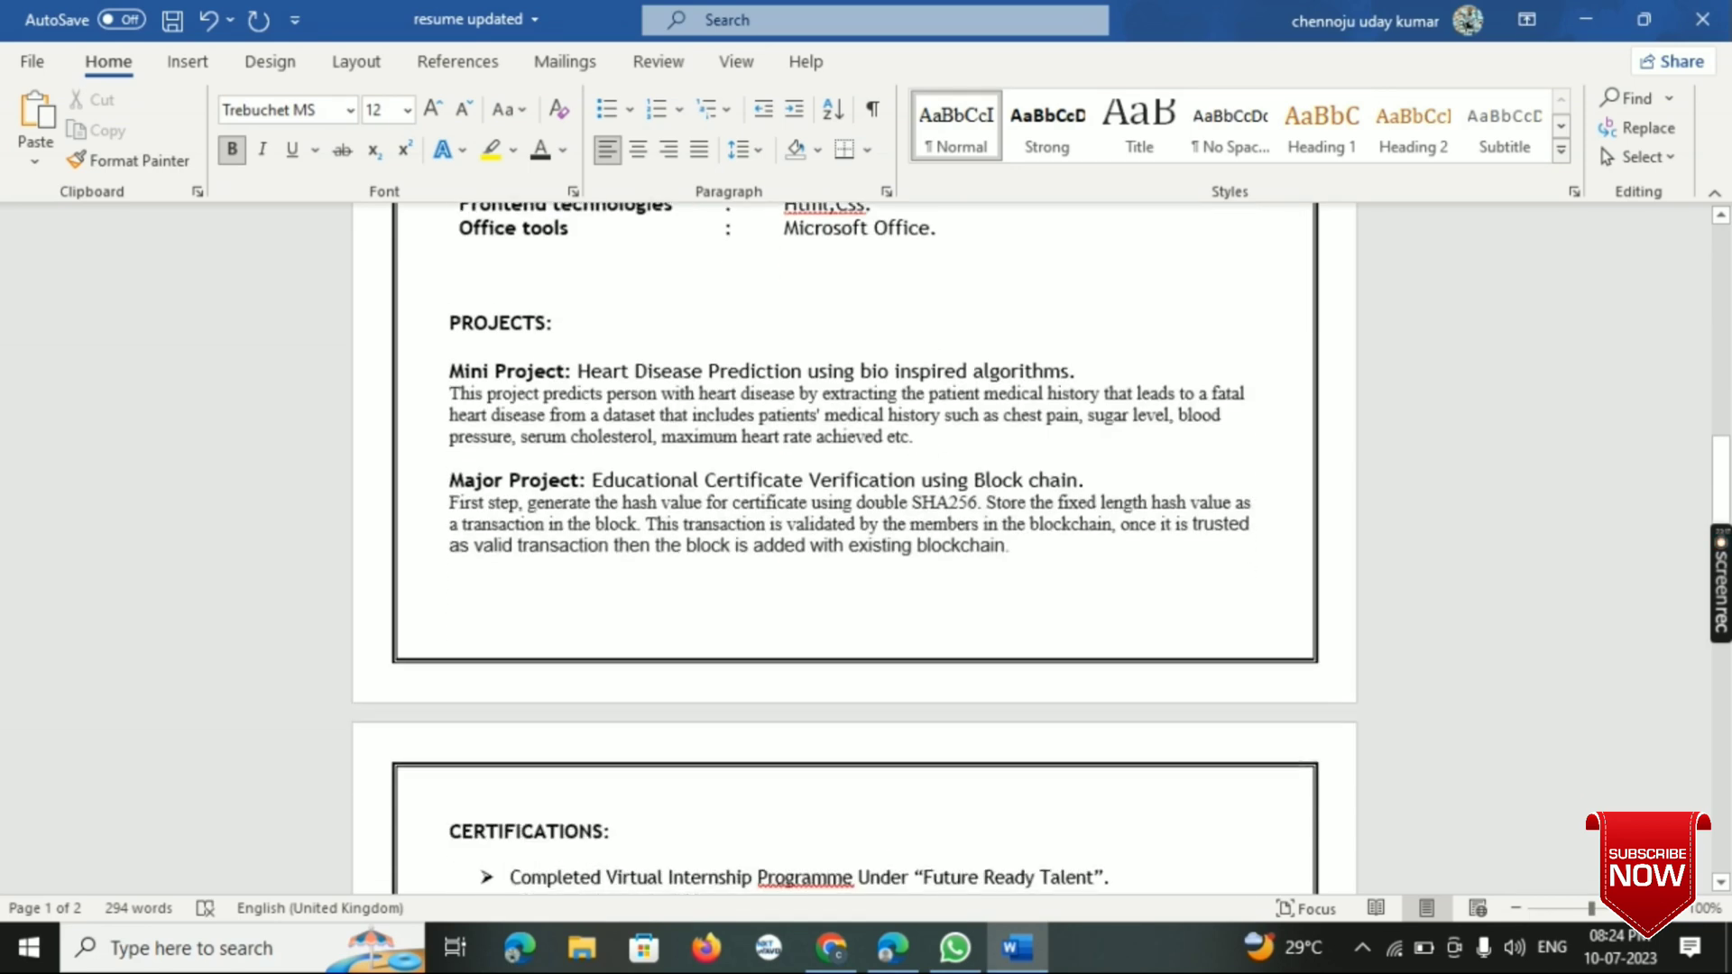
scroll(854, 542, "up", 2)
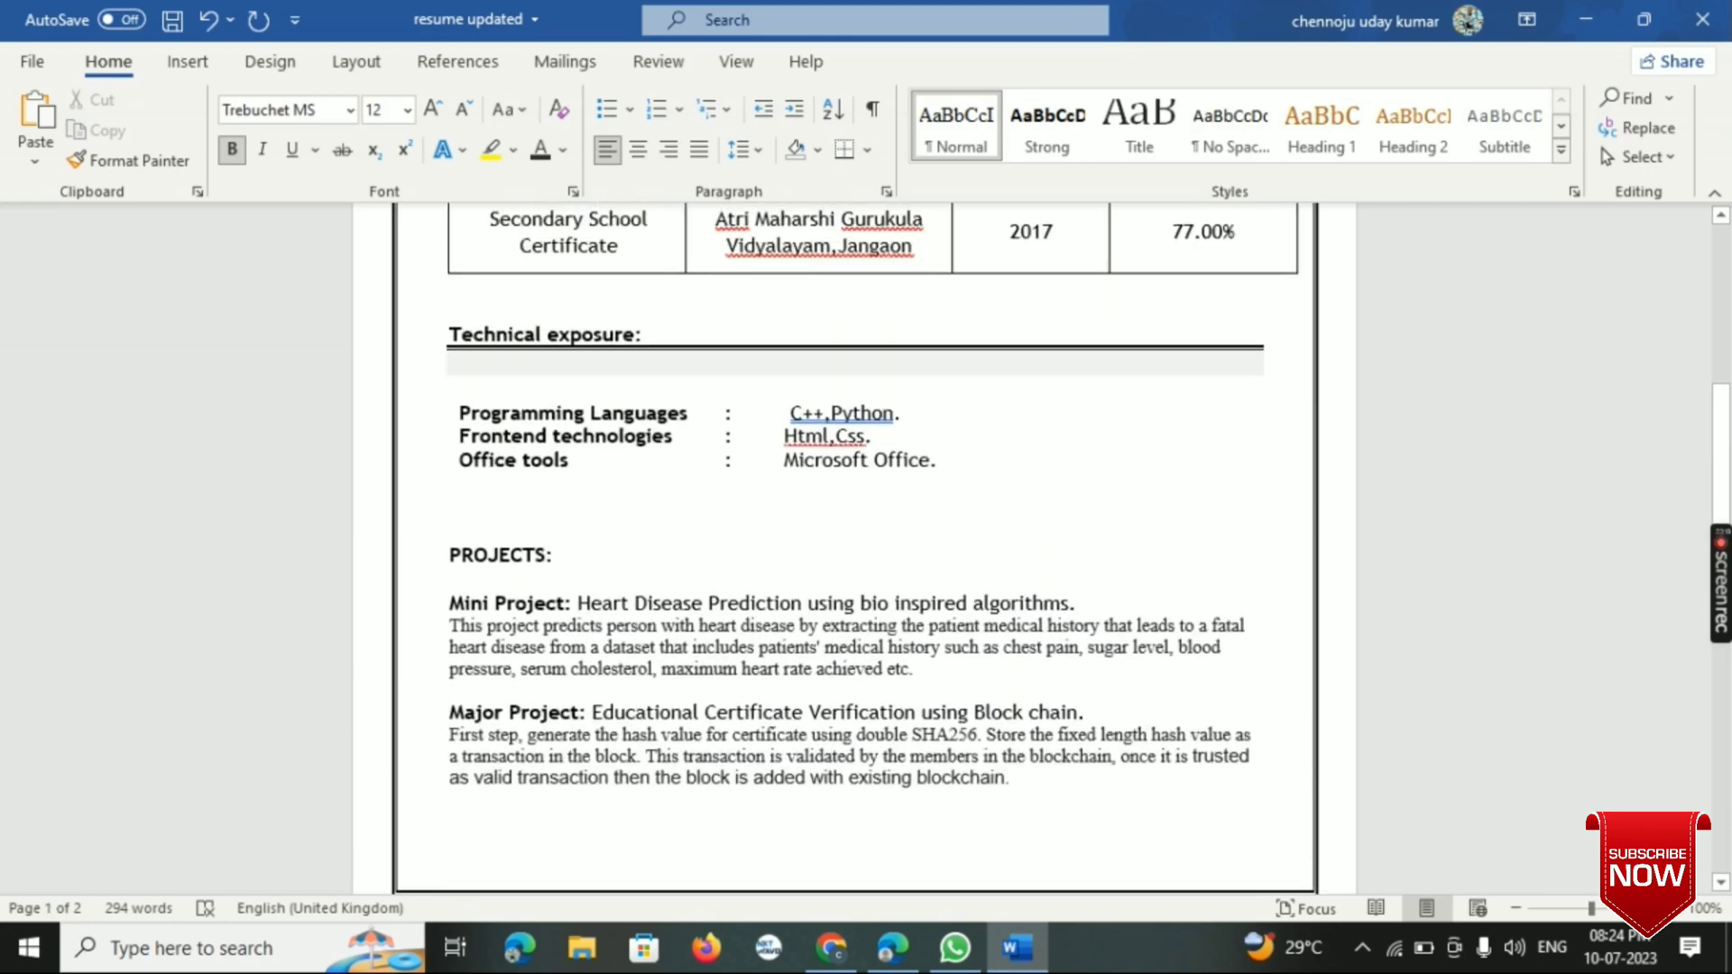
scroll(854, 542, "down", 6)
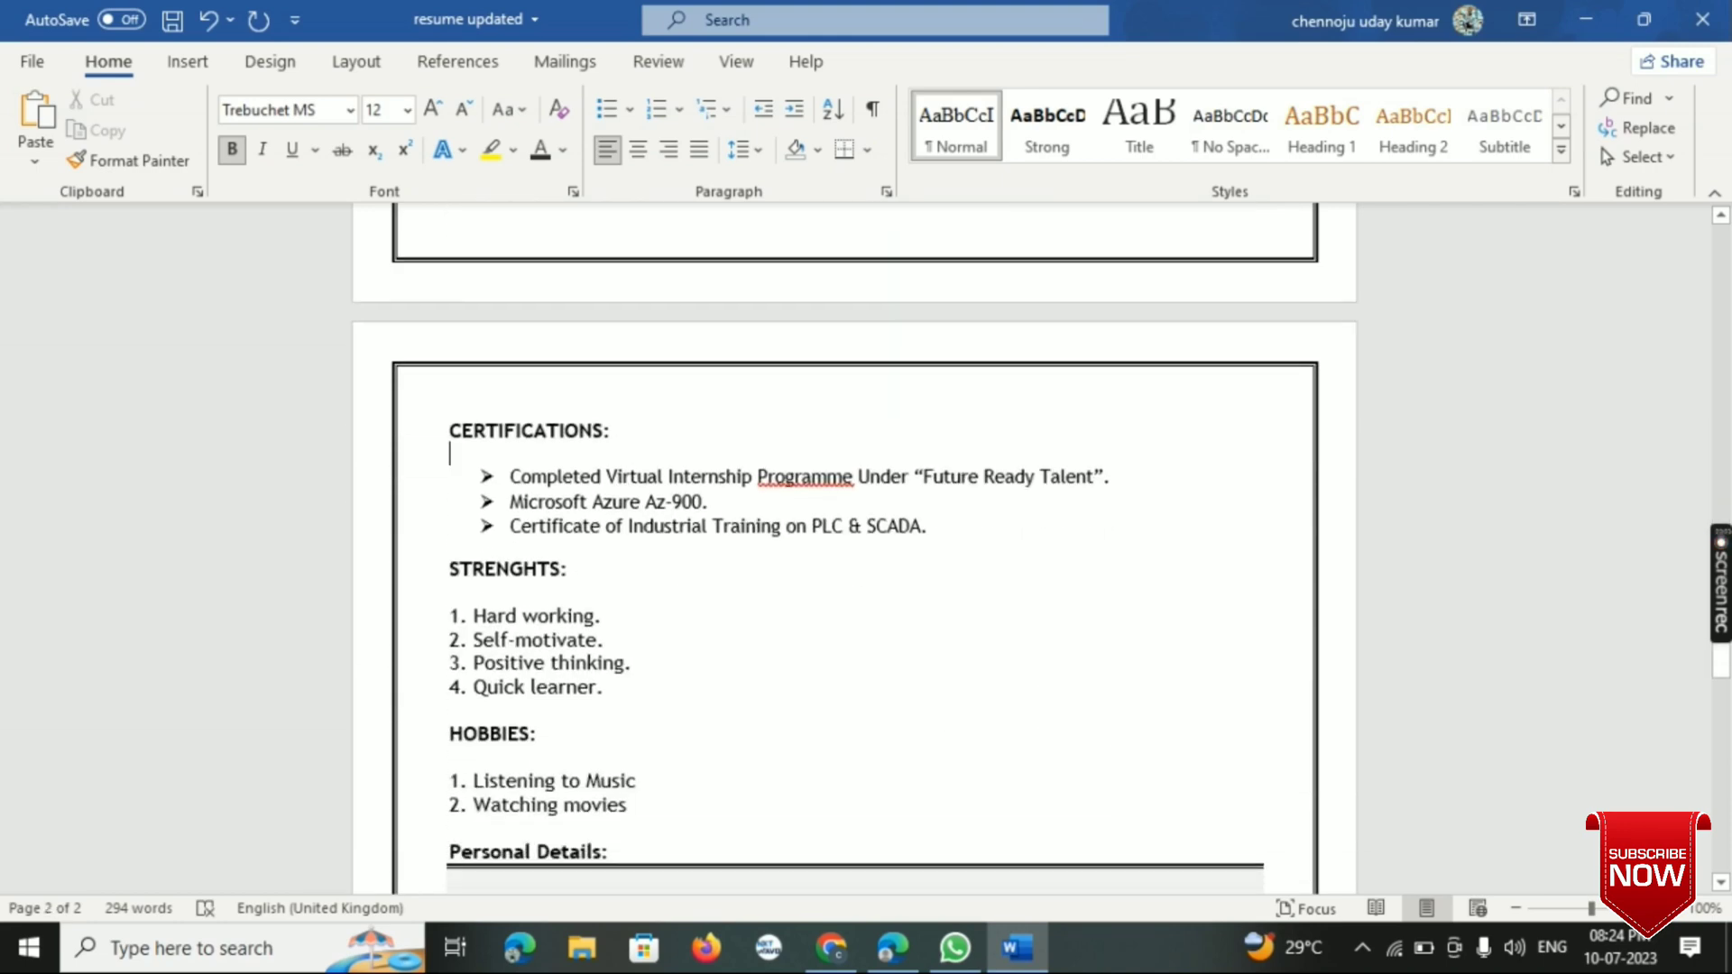
scroll(854, 541, "down", 2)
scroll(854, 541, "down", 3)
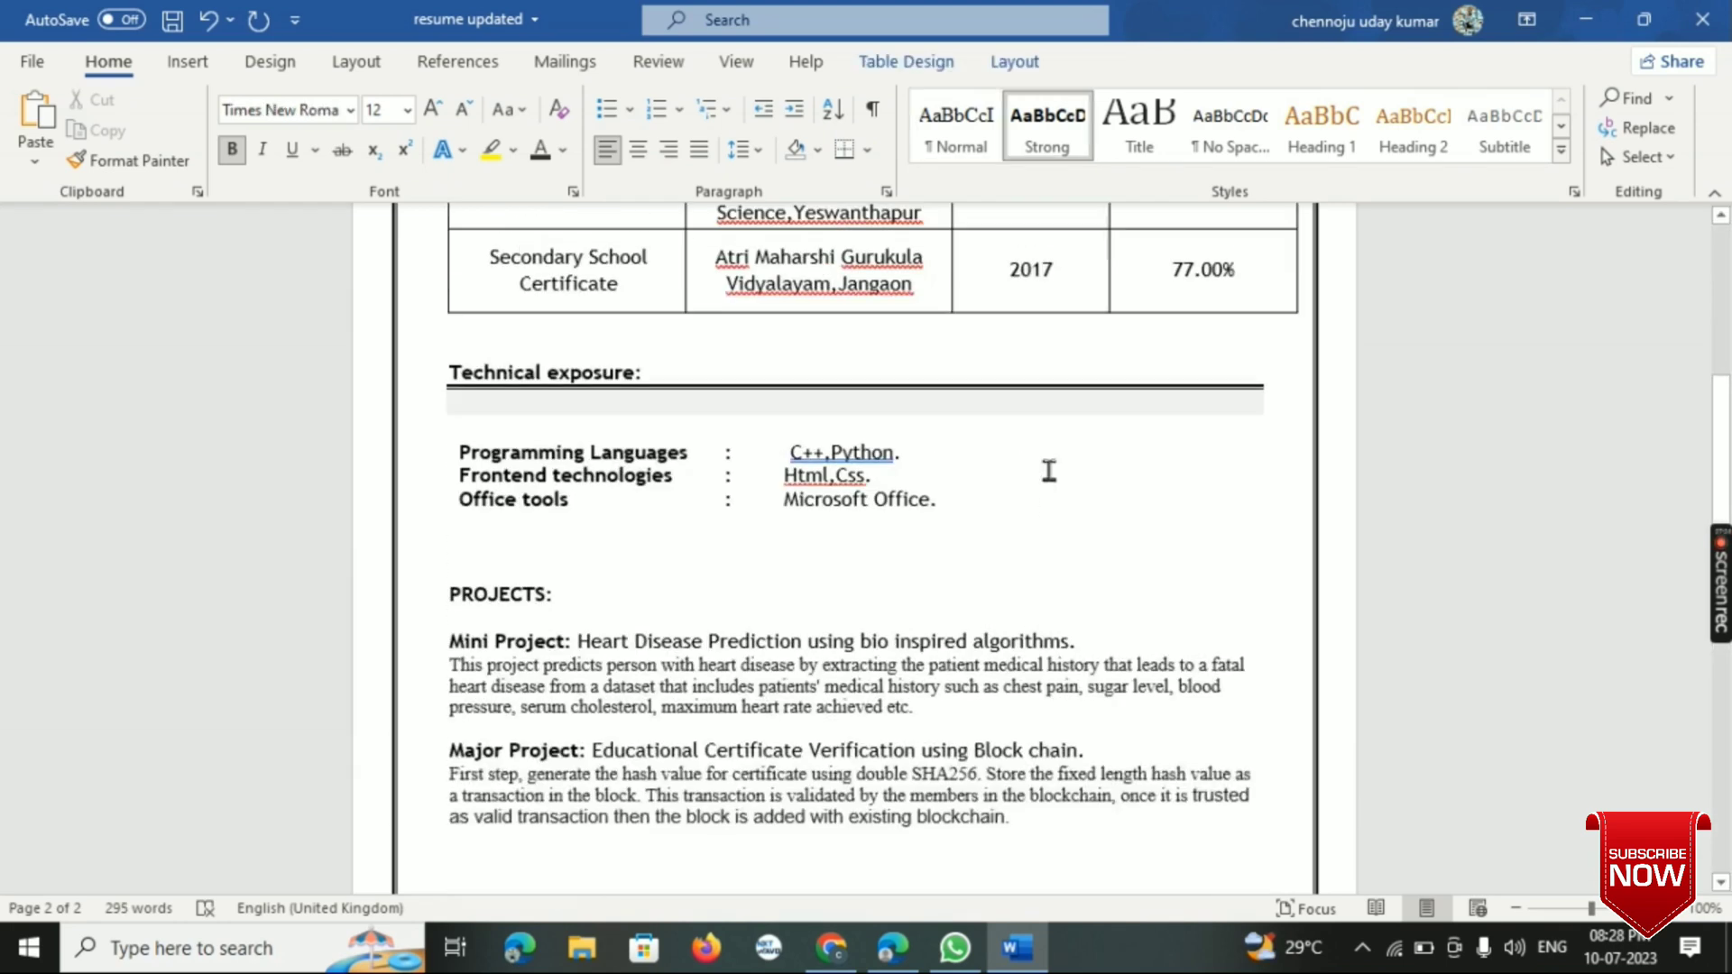
- Check the finished resume once more, including the header contact lines, projects, certifications and declaration
scroll(1049, 470, "up", 10)
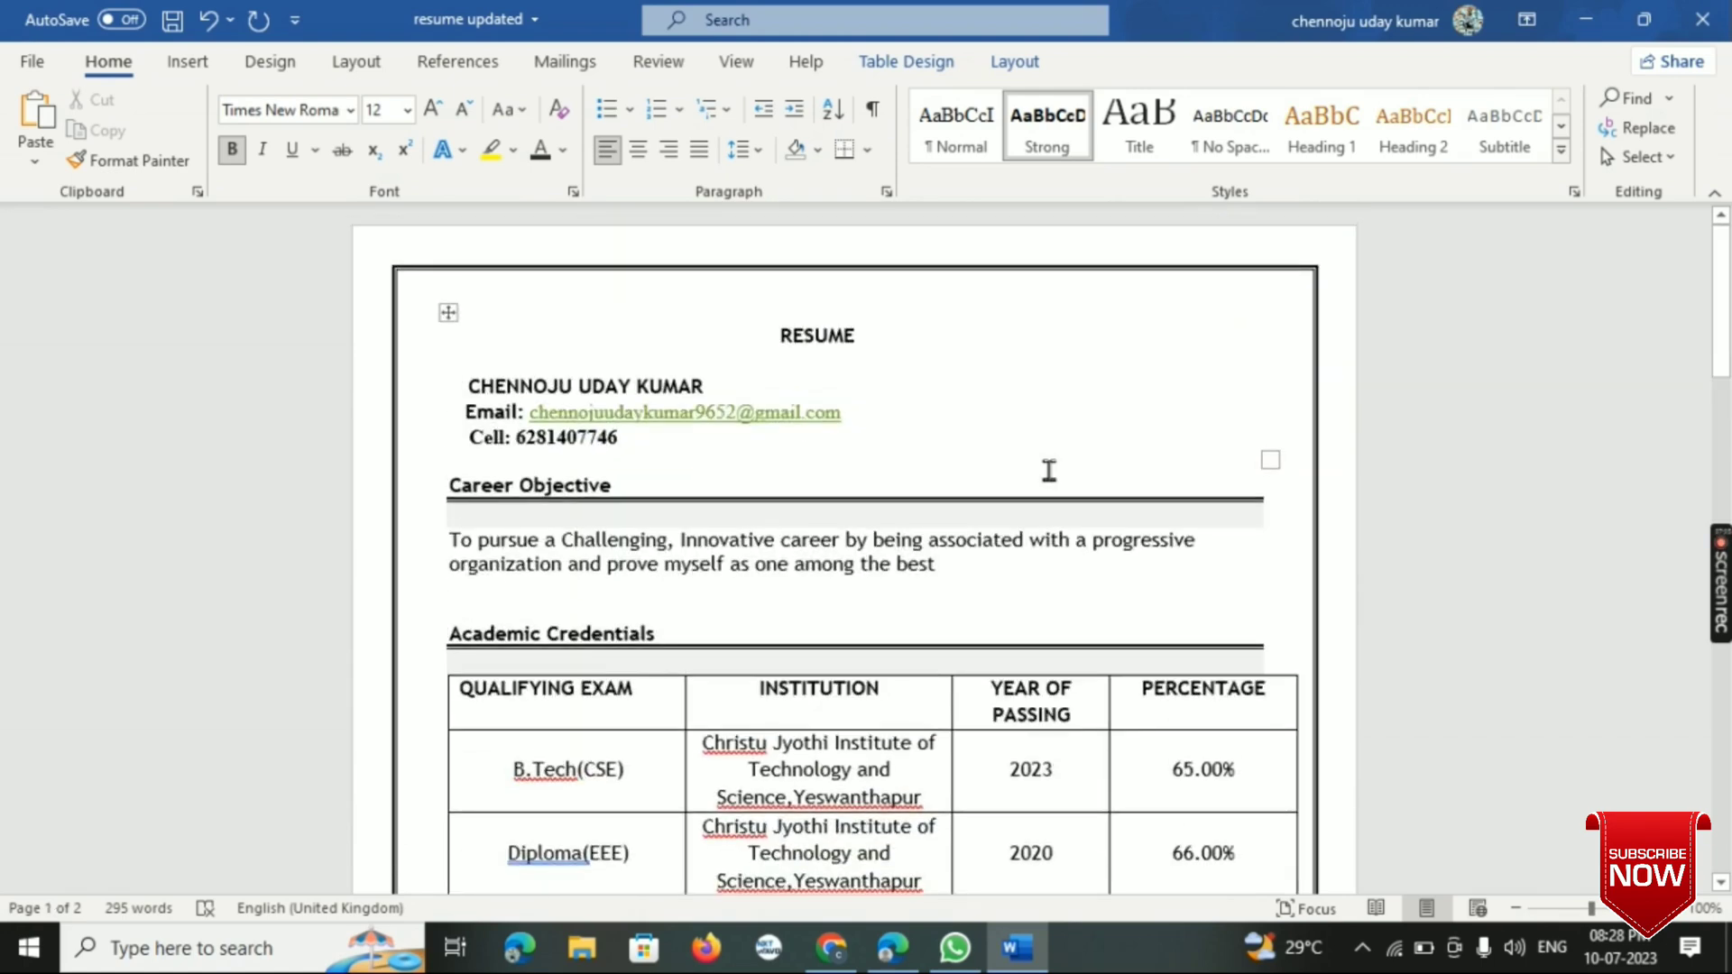
scroll(1049, 470, "down", 15)
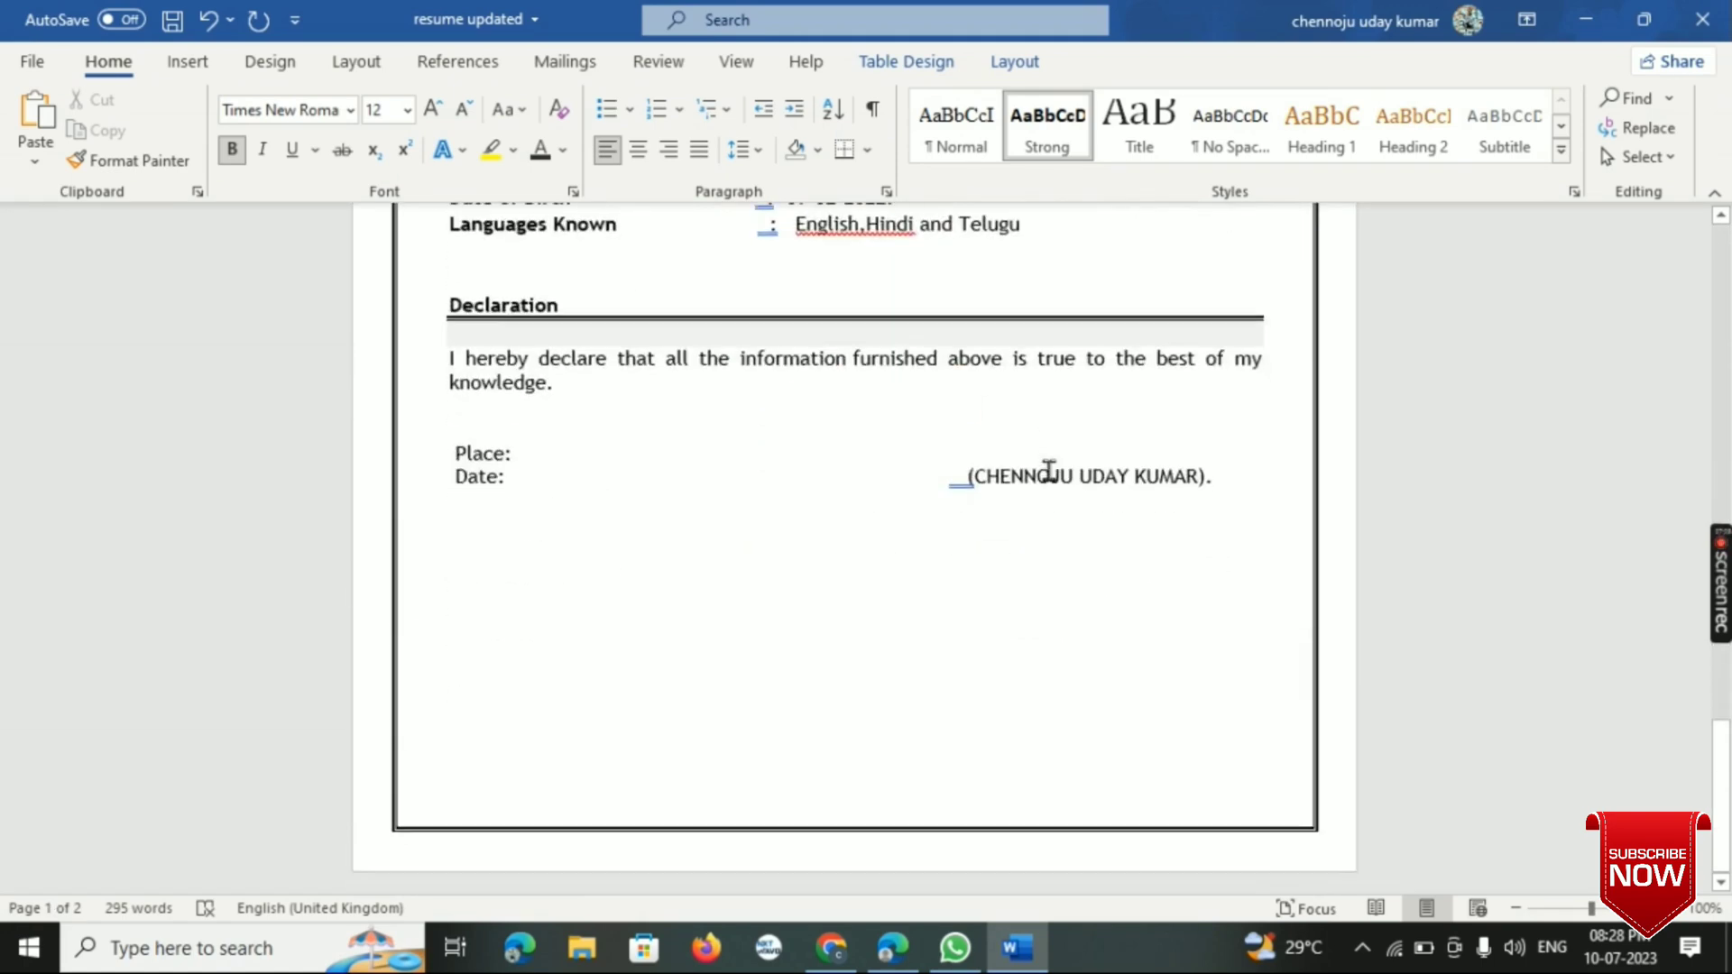
scroll(1049, 470, "up", 8)
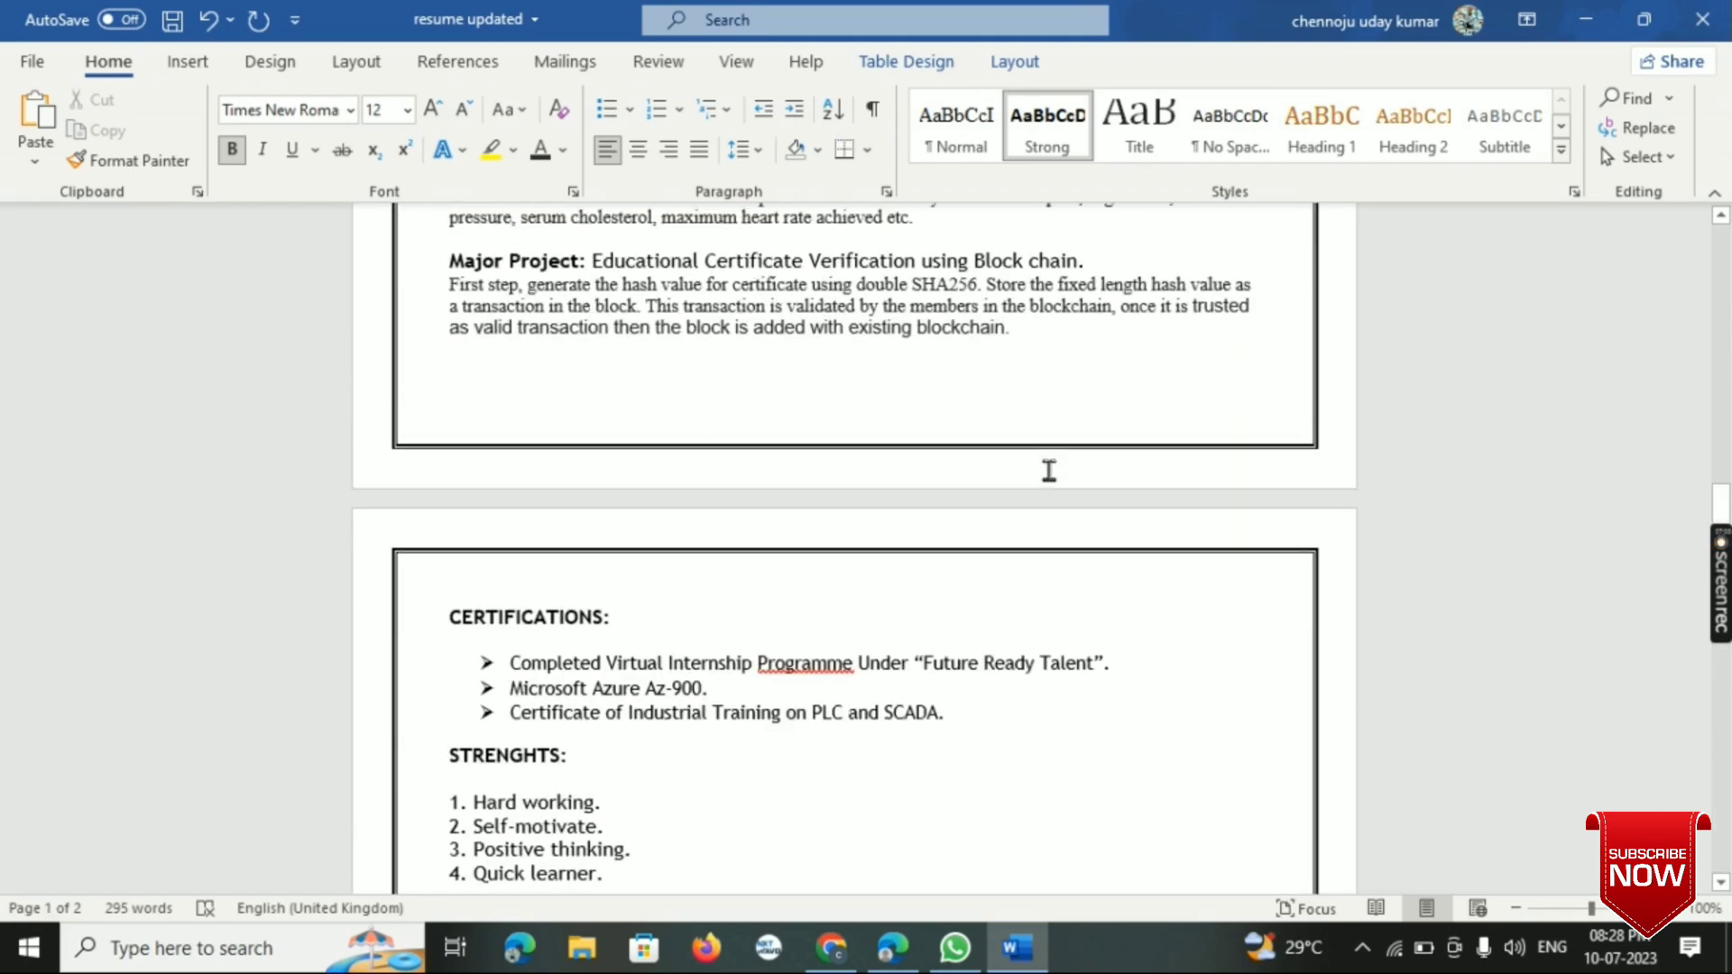
scroll(1049, 470, "up", 10)
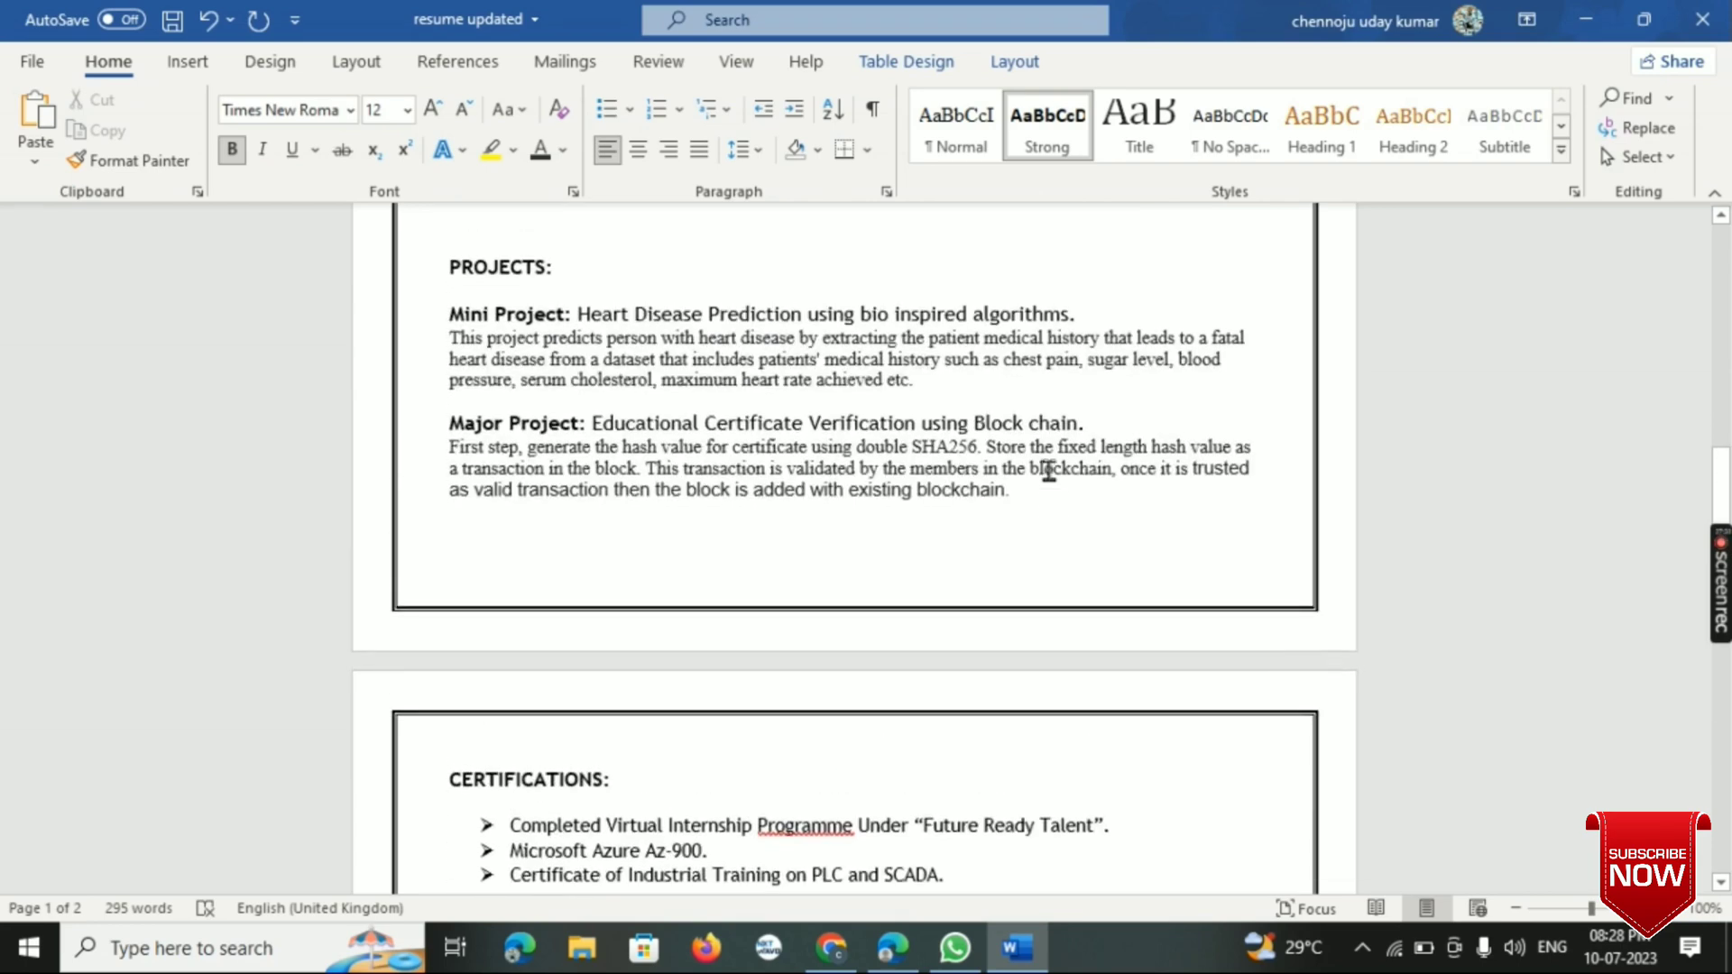
scroll(1049, 469, "up", 2)
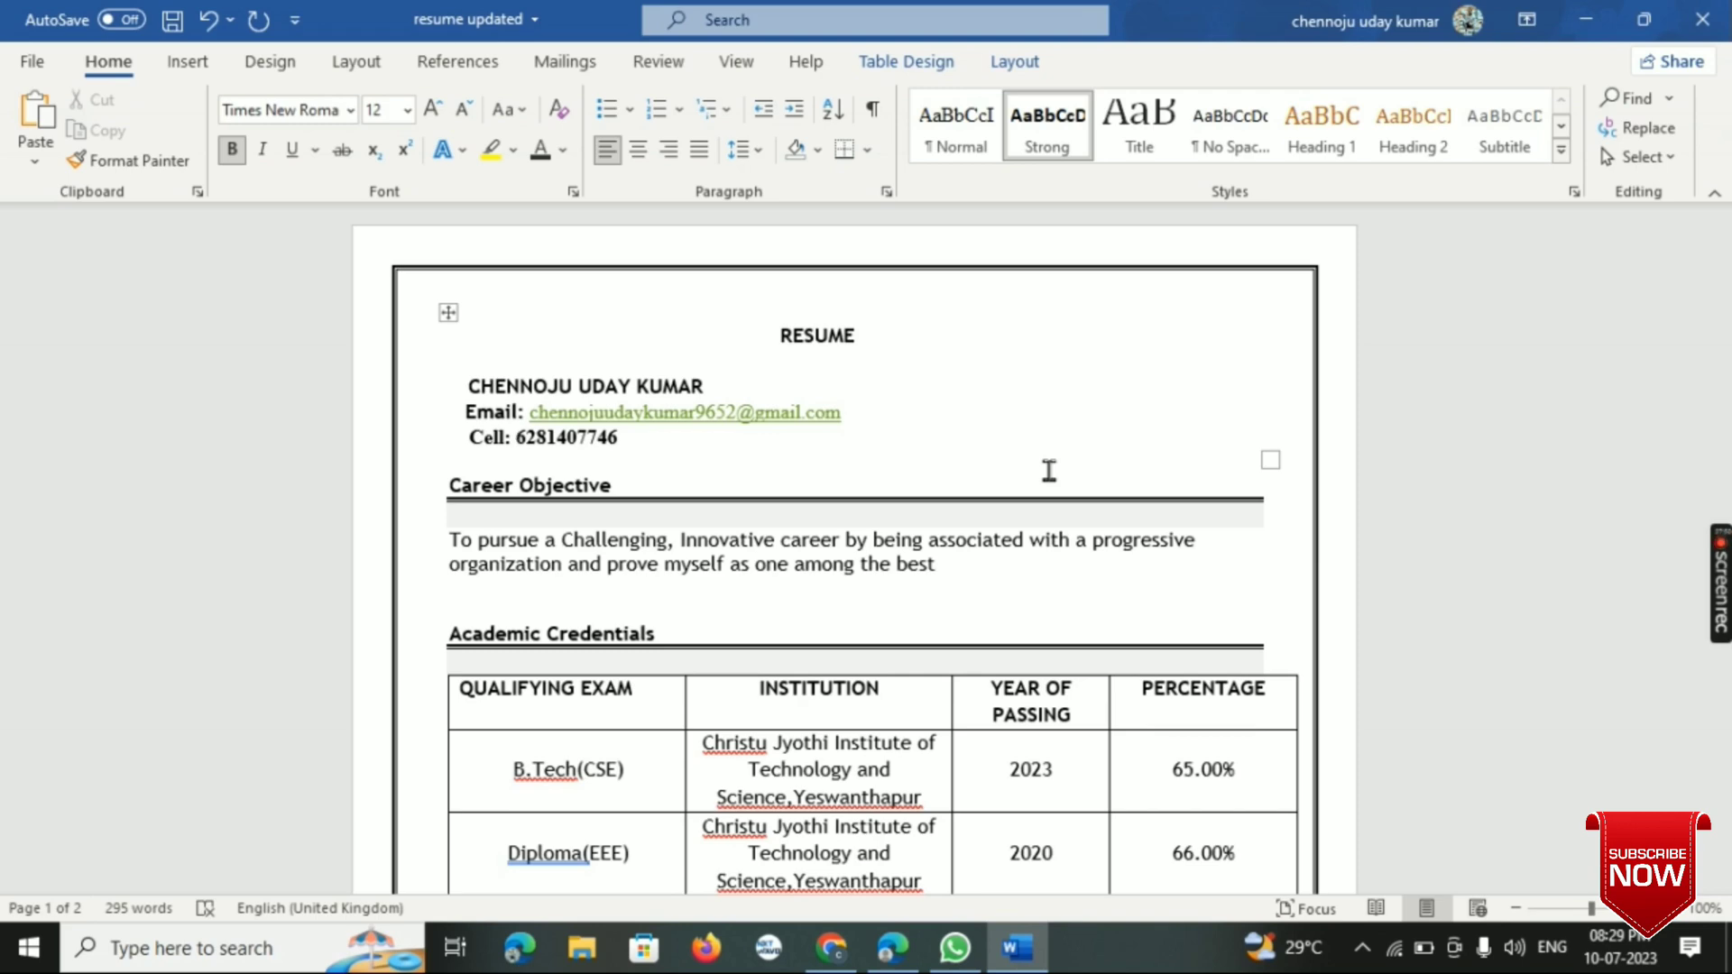
scroll(1049, 470, "down", 3)
scroll(1049, 470, "down", 15)
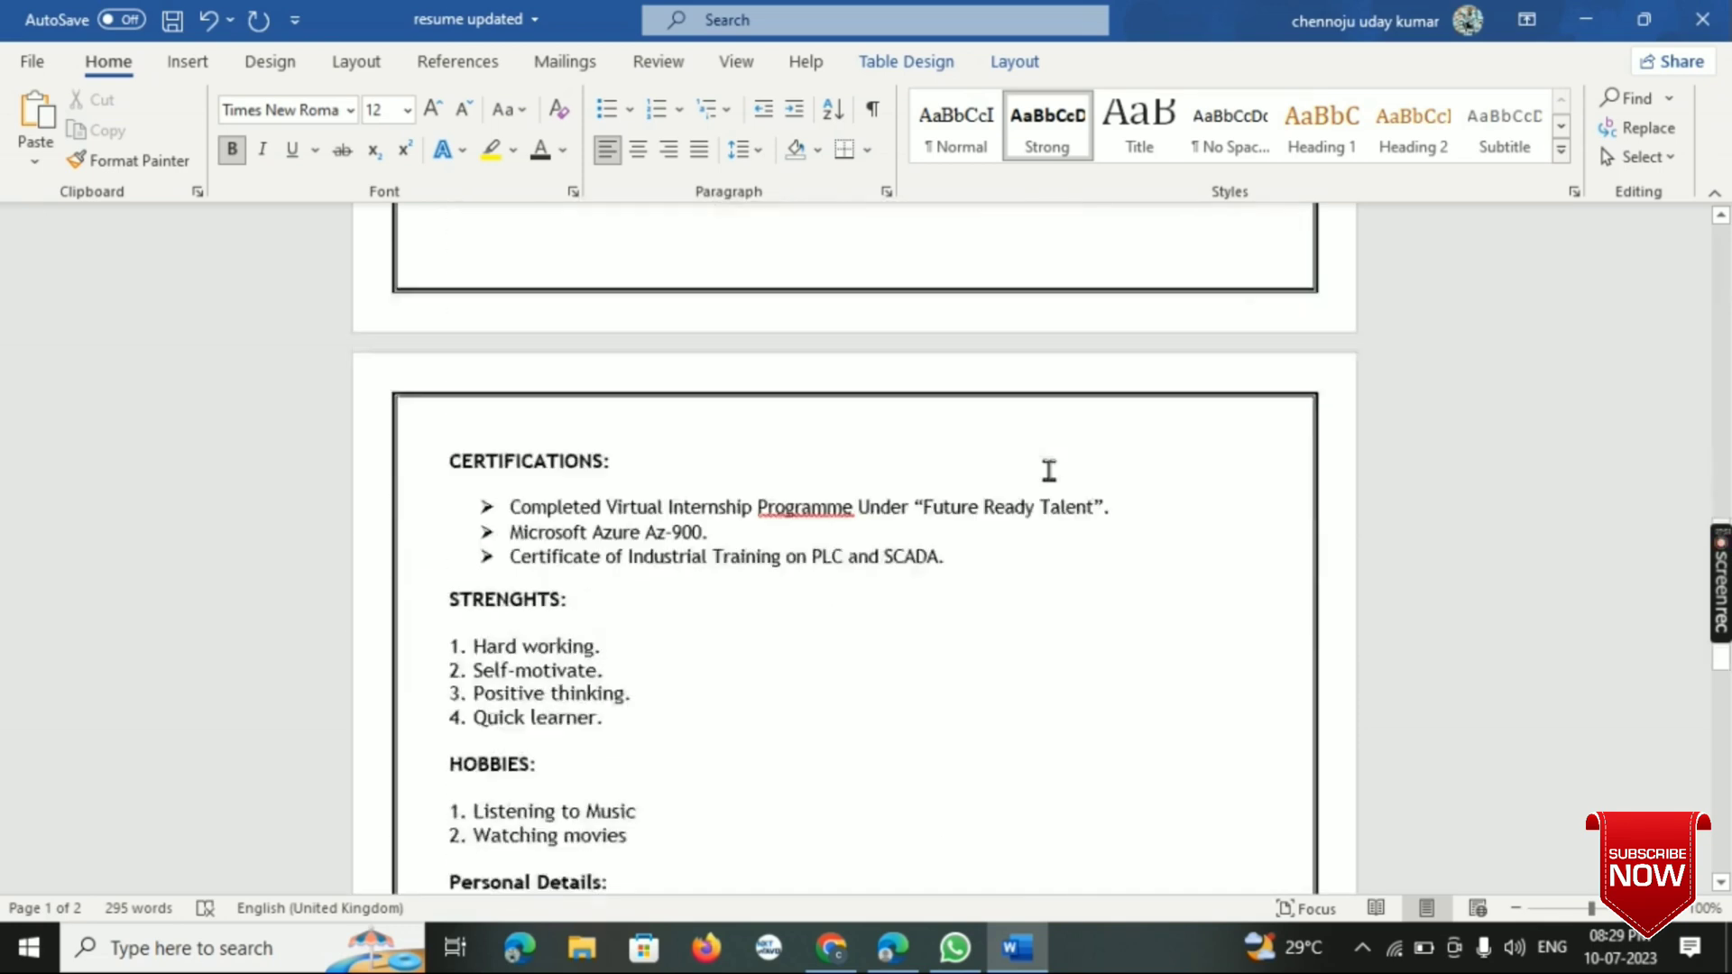
scroll(1049, 470, "up", 10)
scroll(1049, 470, "up", 8)
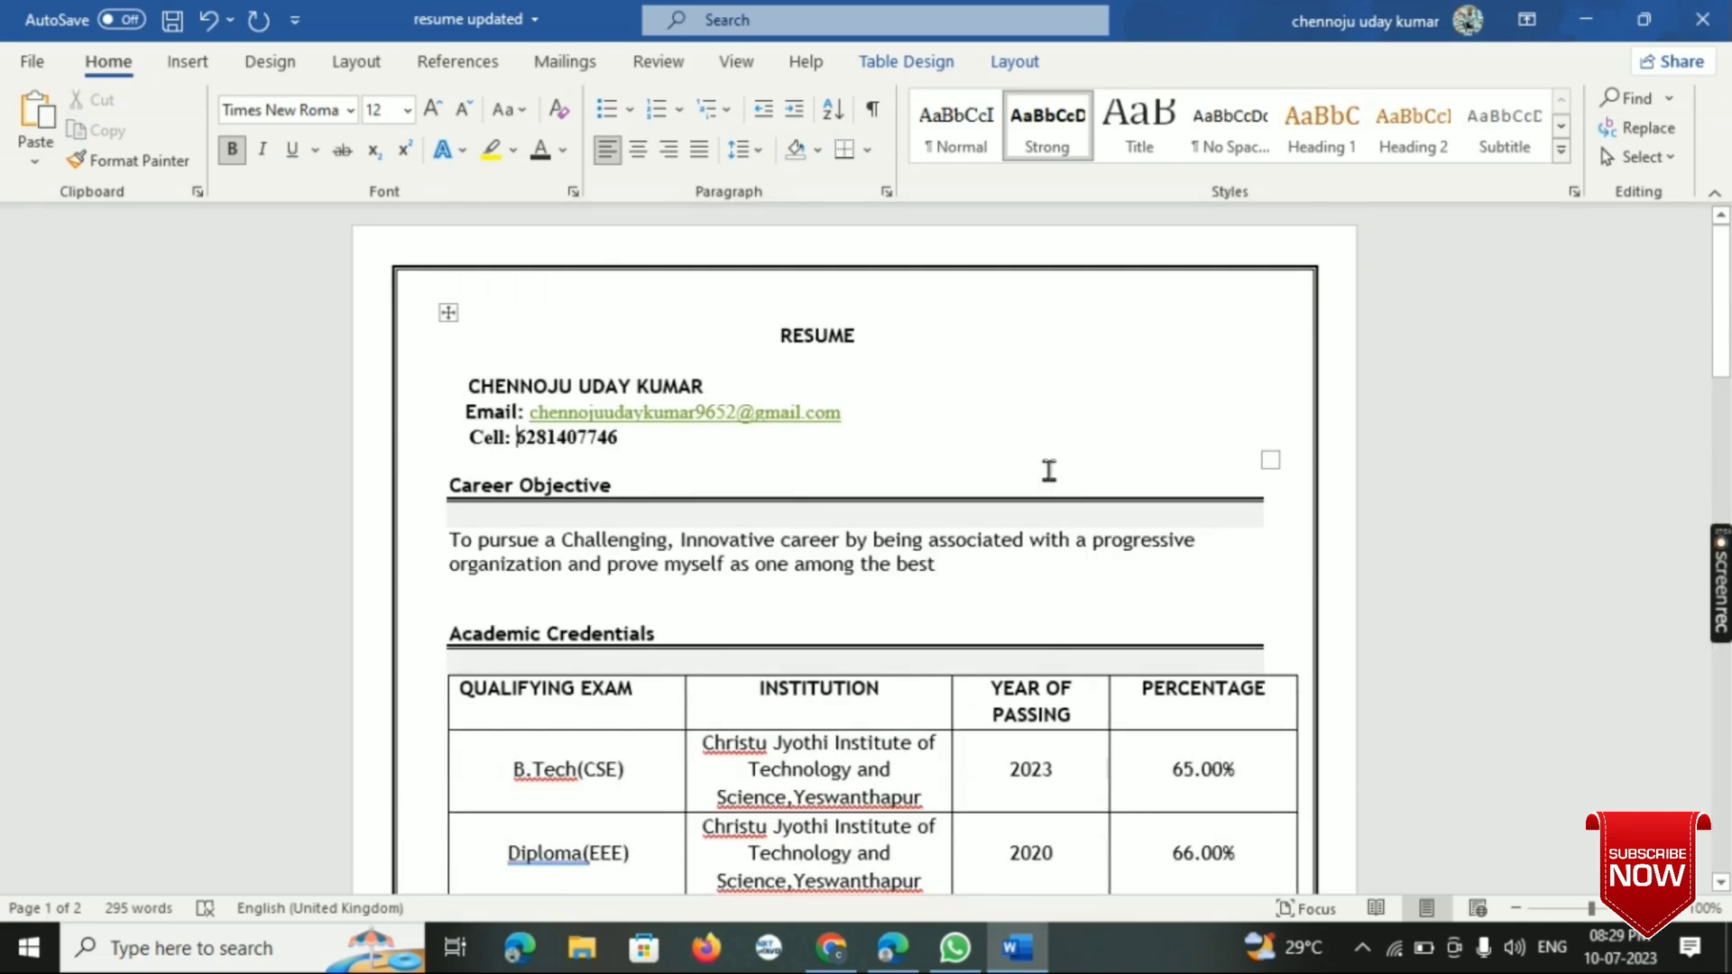